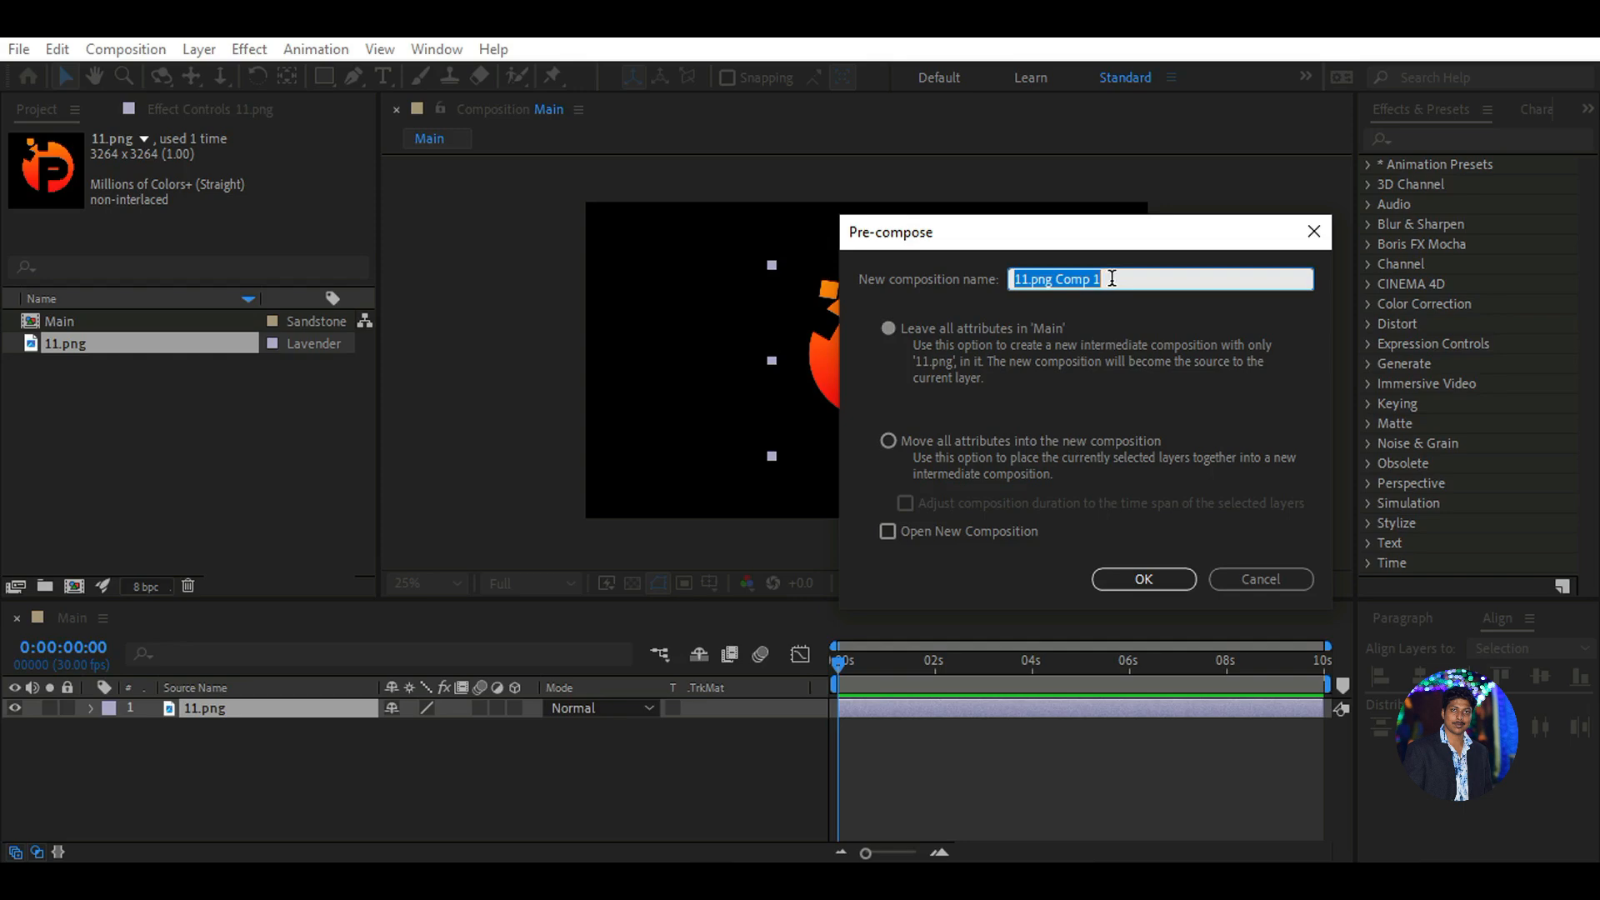
Pre-compose the 11.png layer into a new composition named 1, leaving all attributes in Main
key(BackSpace)
text(1)
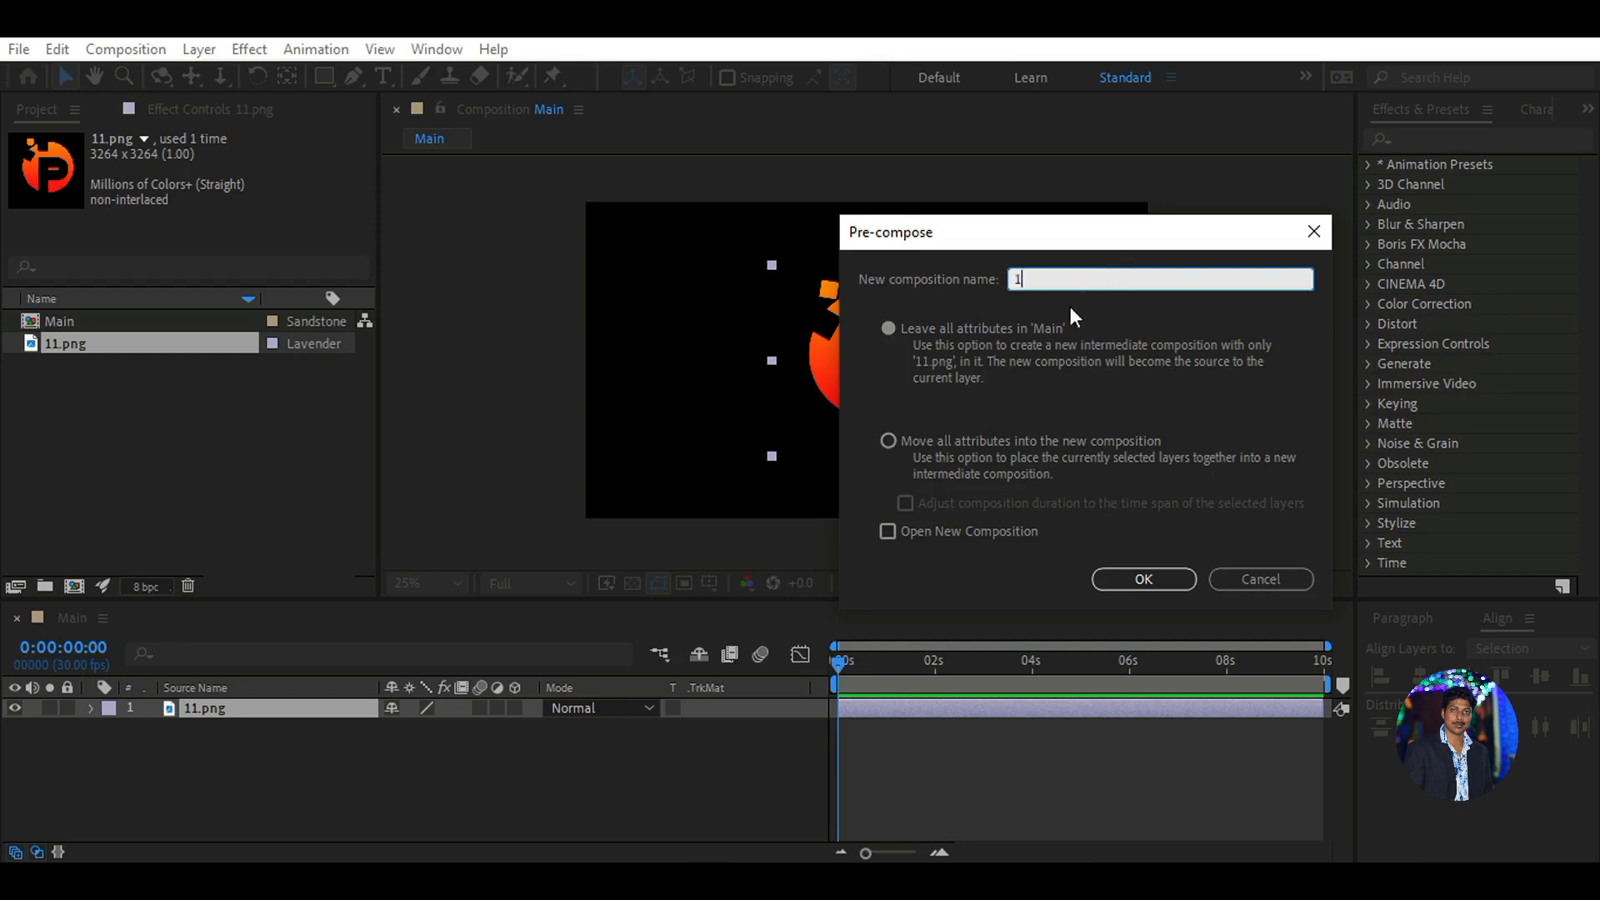
click(1127, 573)
click(288, 744)
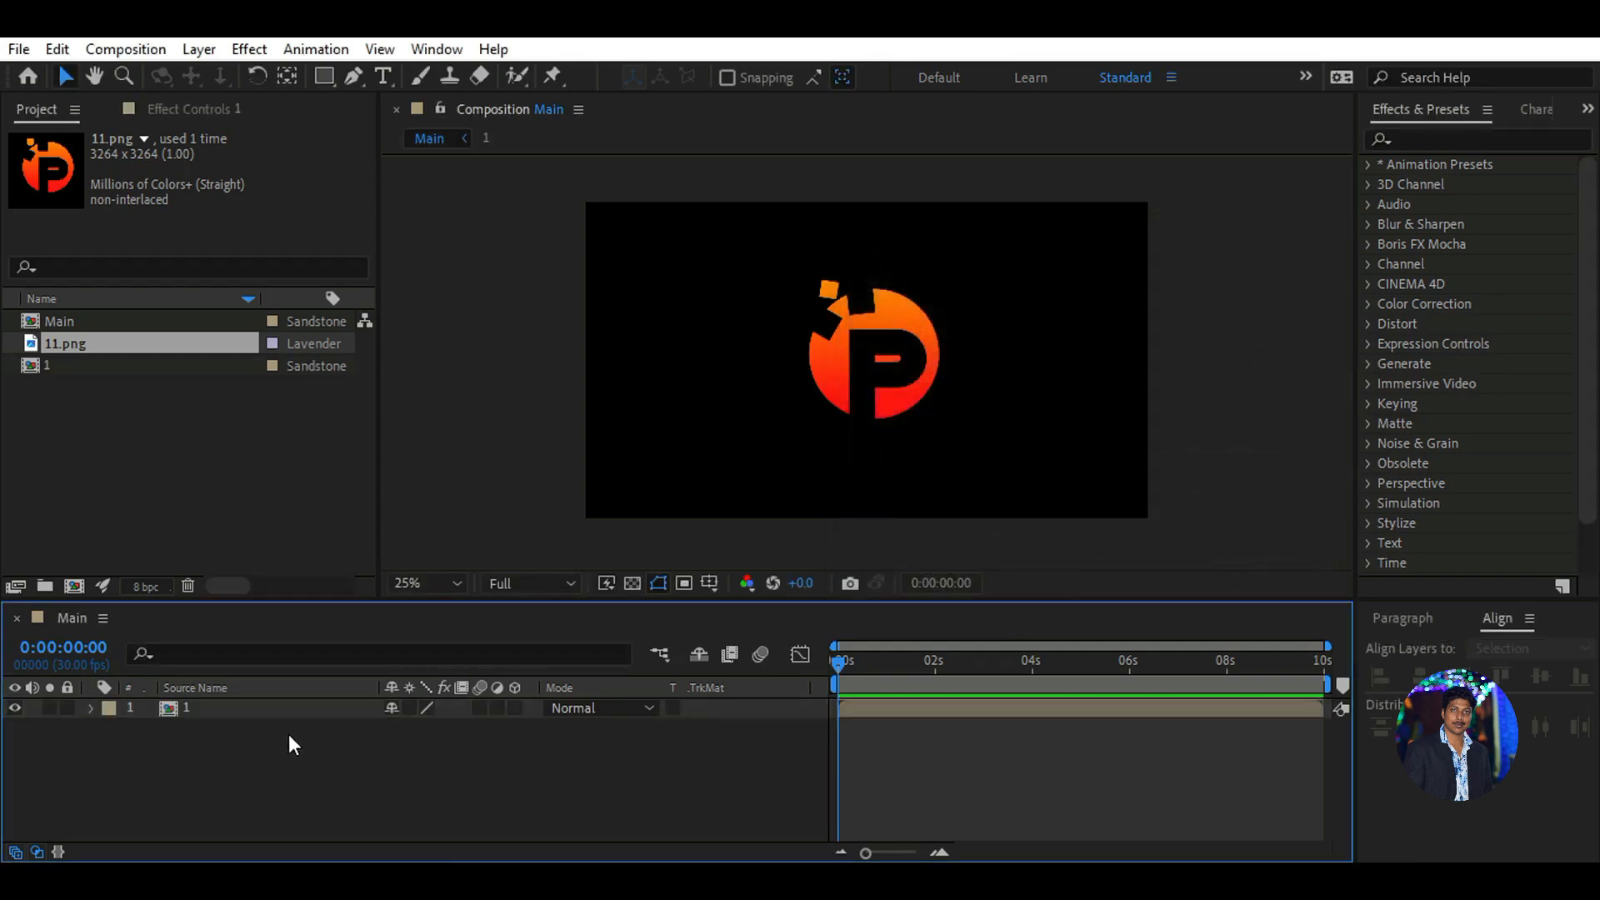
Apply the Fill effect to layer 1 and set its color to black
click(278, 715)
click(1455, 136)
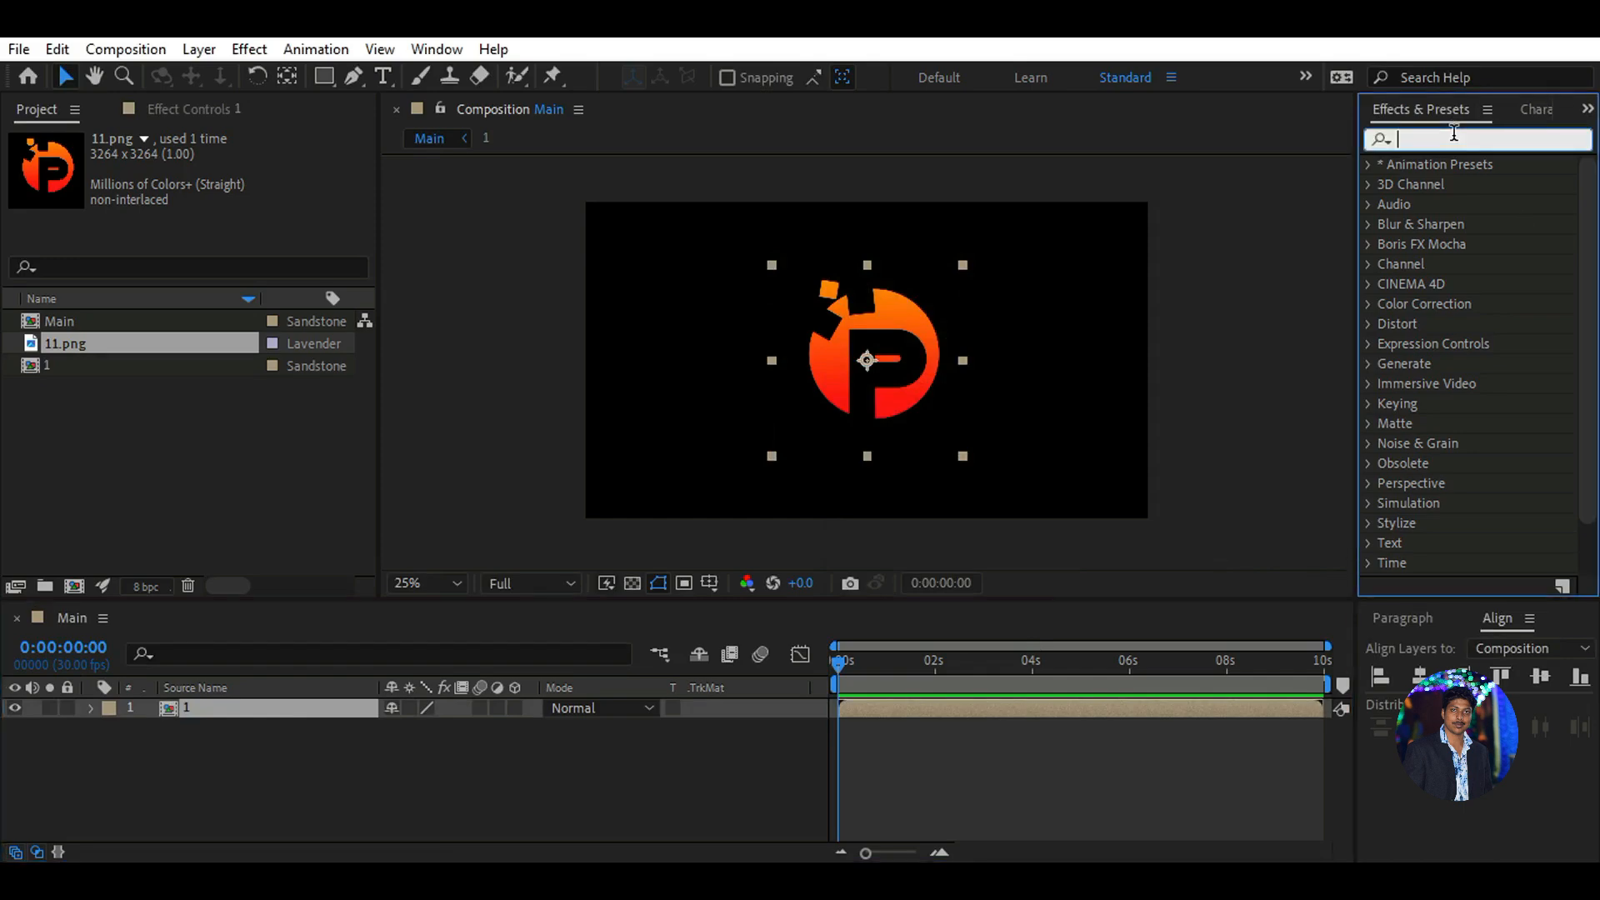
text(Fill)
drag(1451, 285, 982, 358)
click(215, 218)
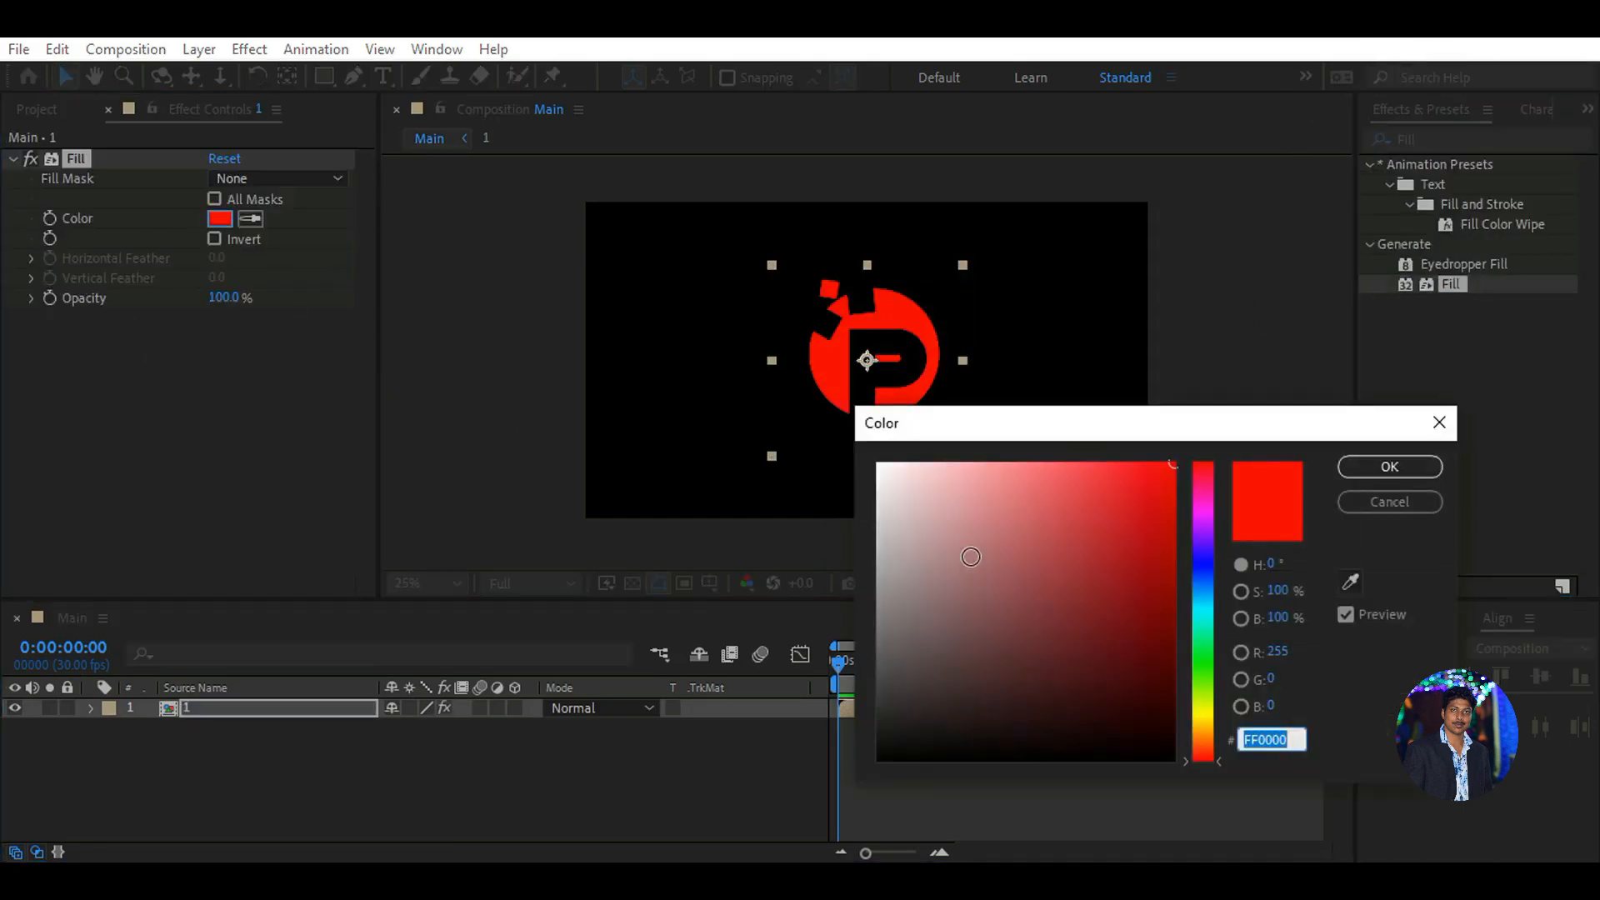
drag(963, 548, 1040, 787)
click(1369, 469)
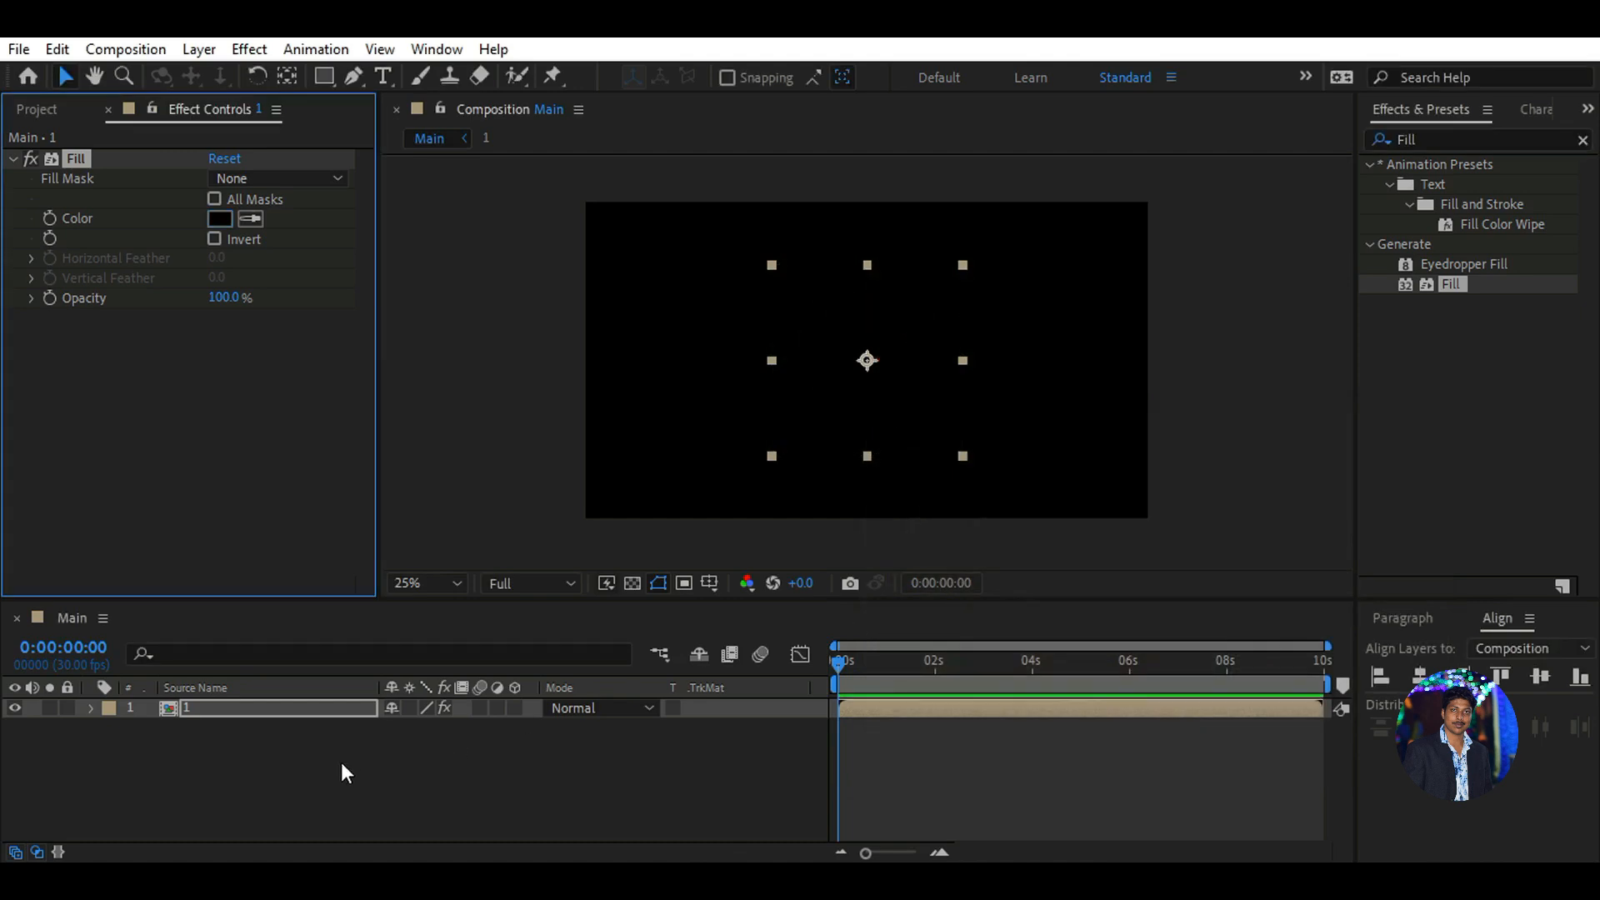
click(345, 765)
click(311, 710)
click(403, 754)
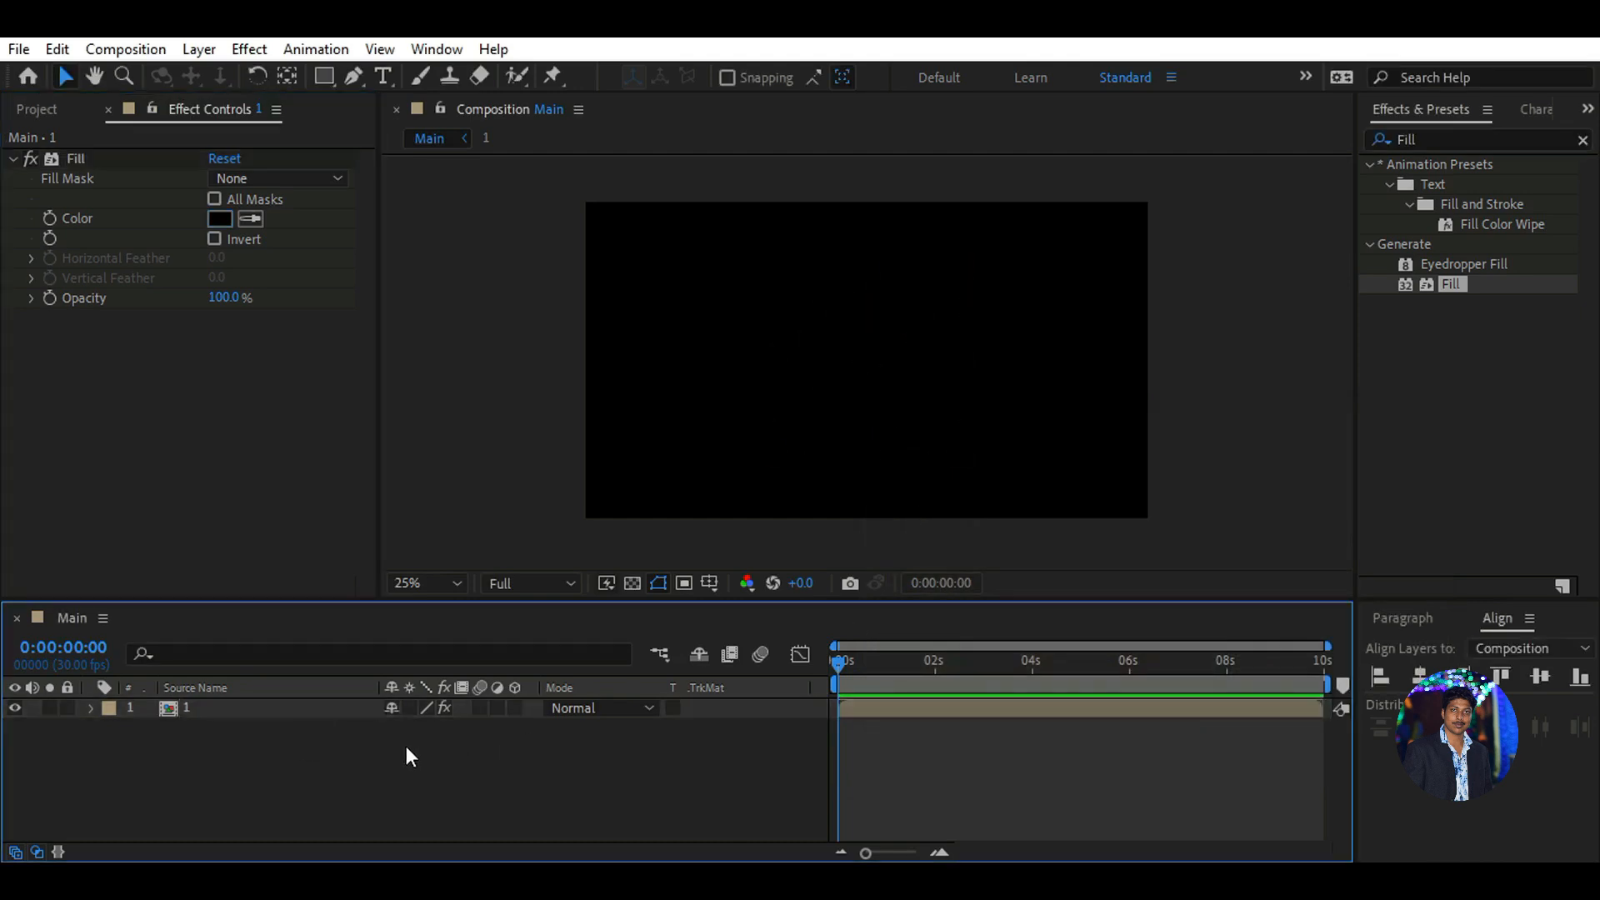
Find the CC Light Sweep effect and apply it to layer 1
click(1446, 142)
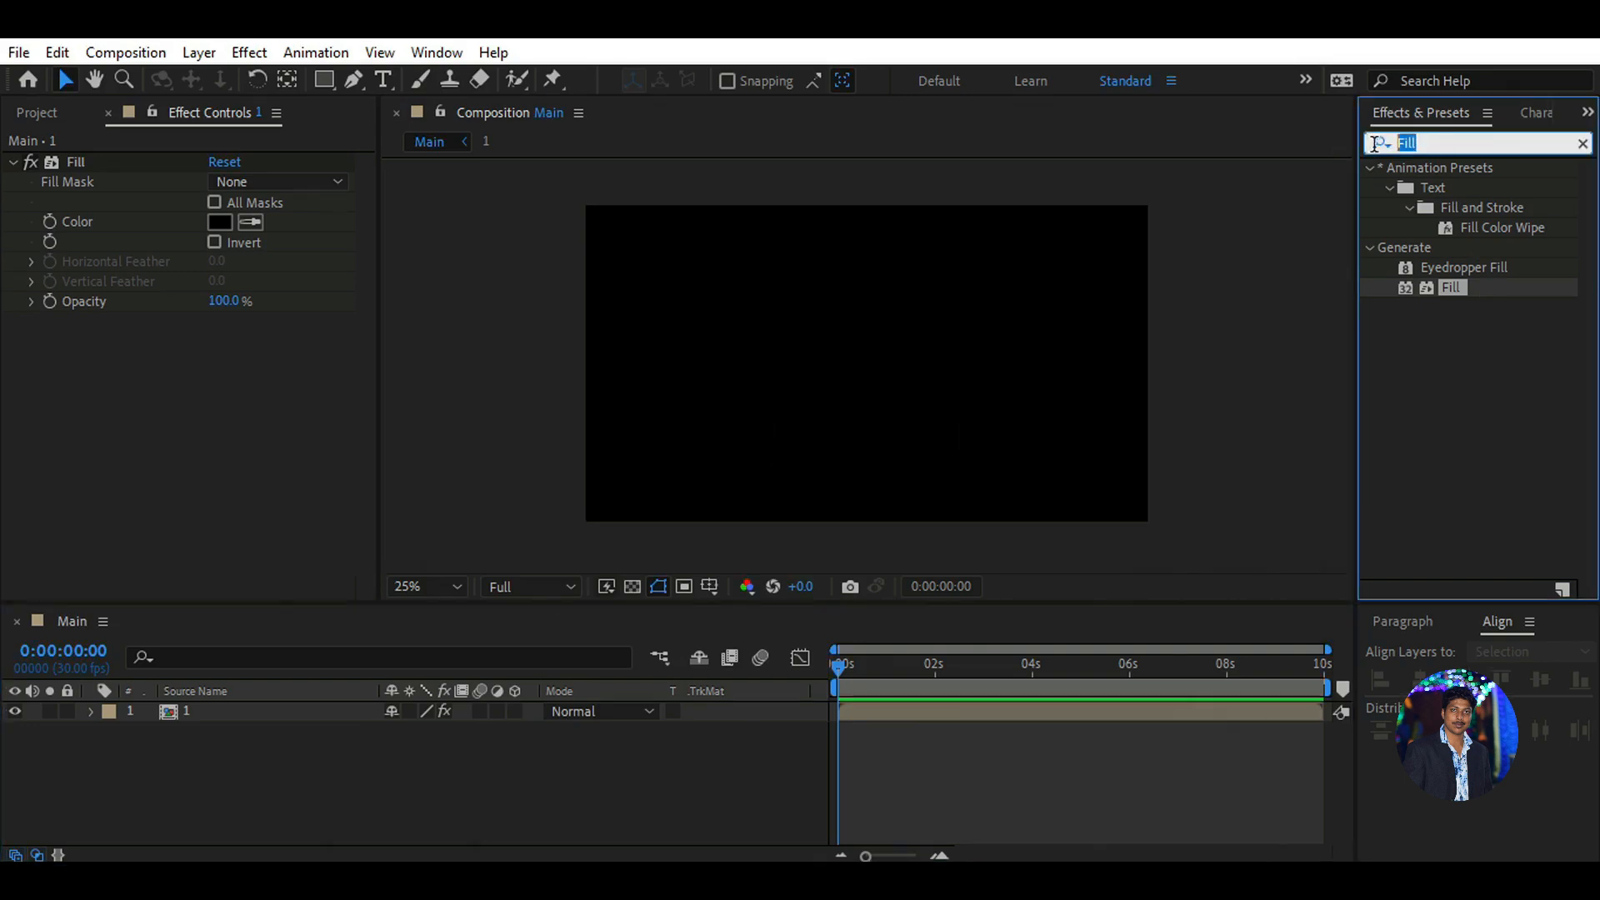
text(CC)
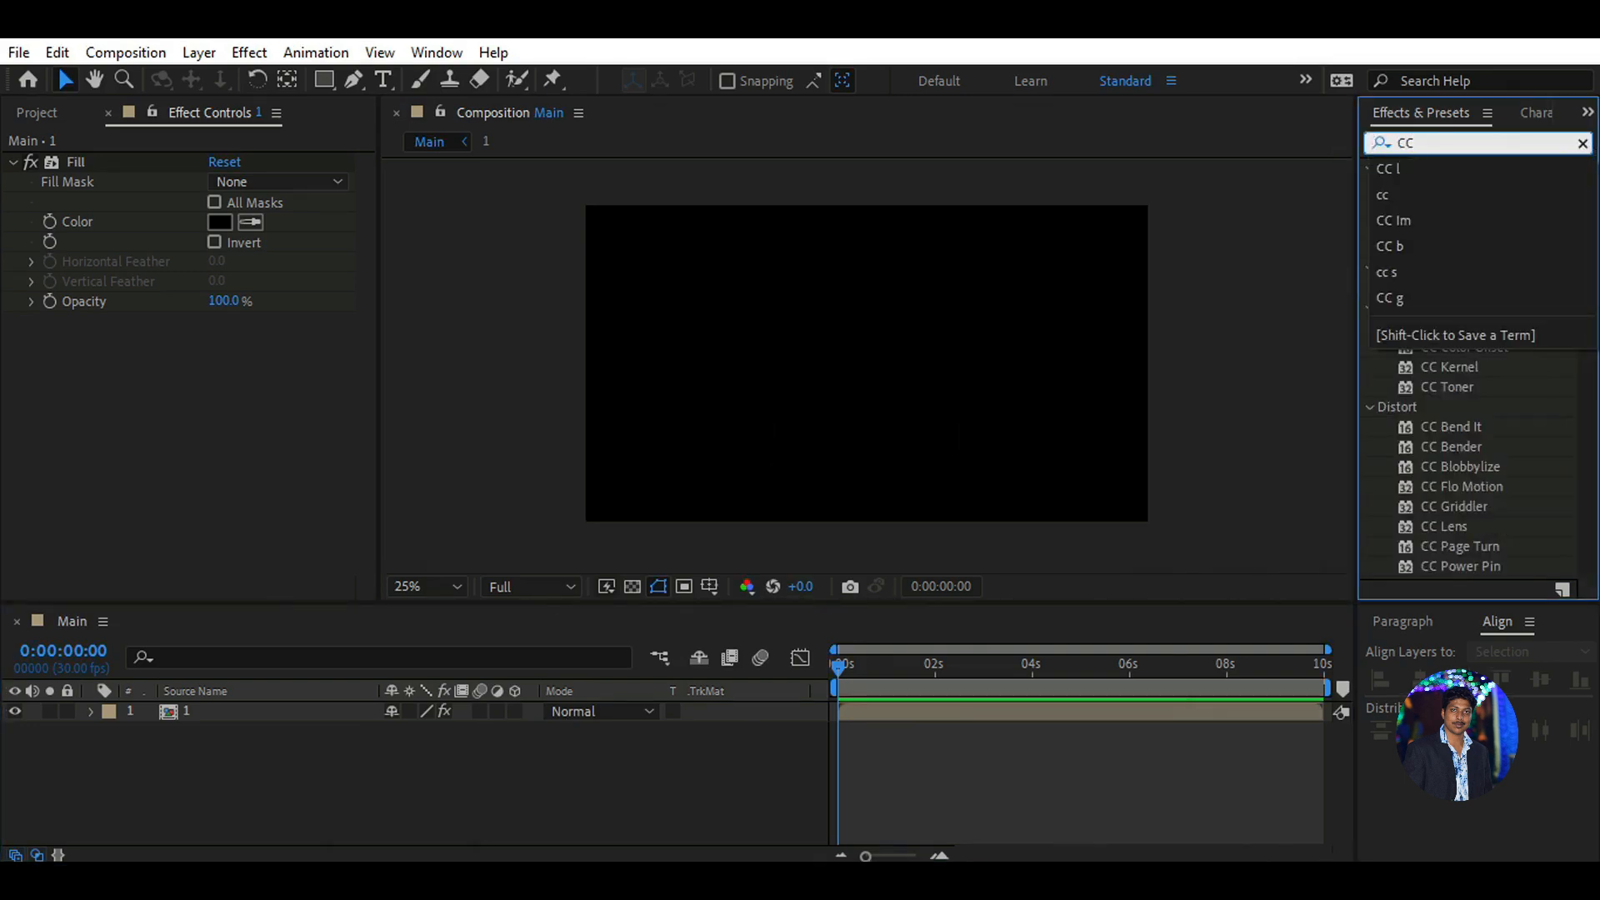
text( l)
drag(1463, 267, 1050, 346)
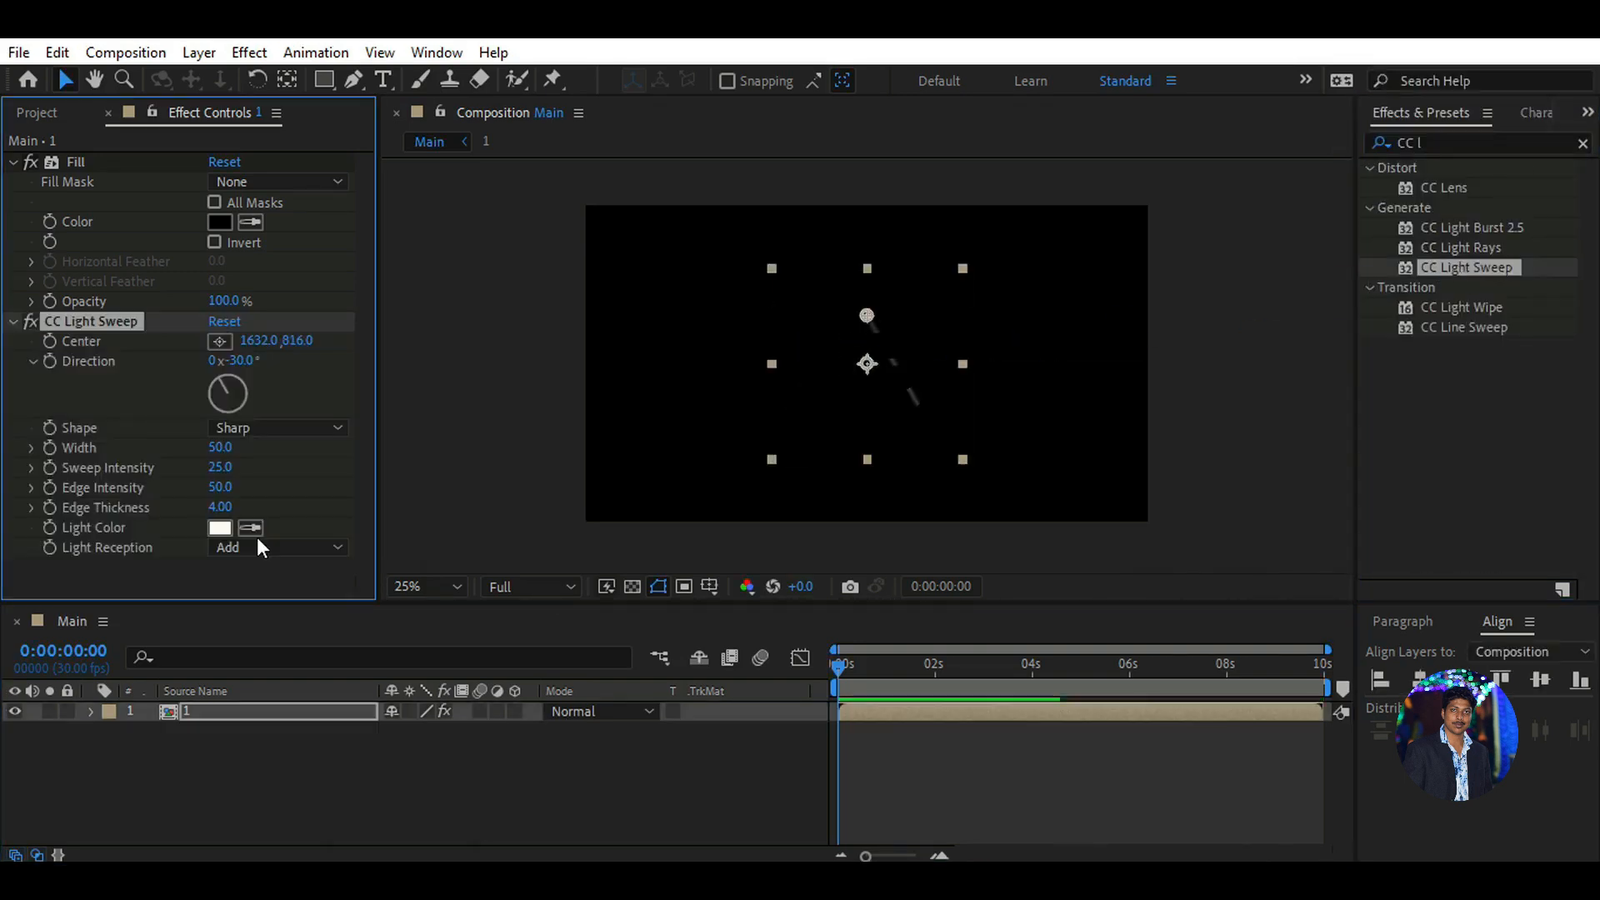
Set the CC Light Sweep Center to 960, 540 and its Direction to 14°
click(297, 342)
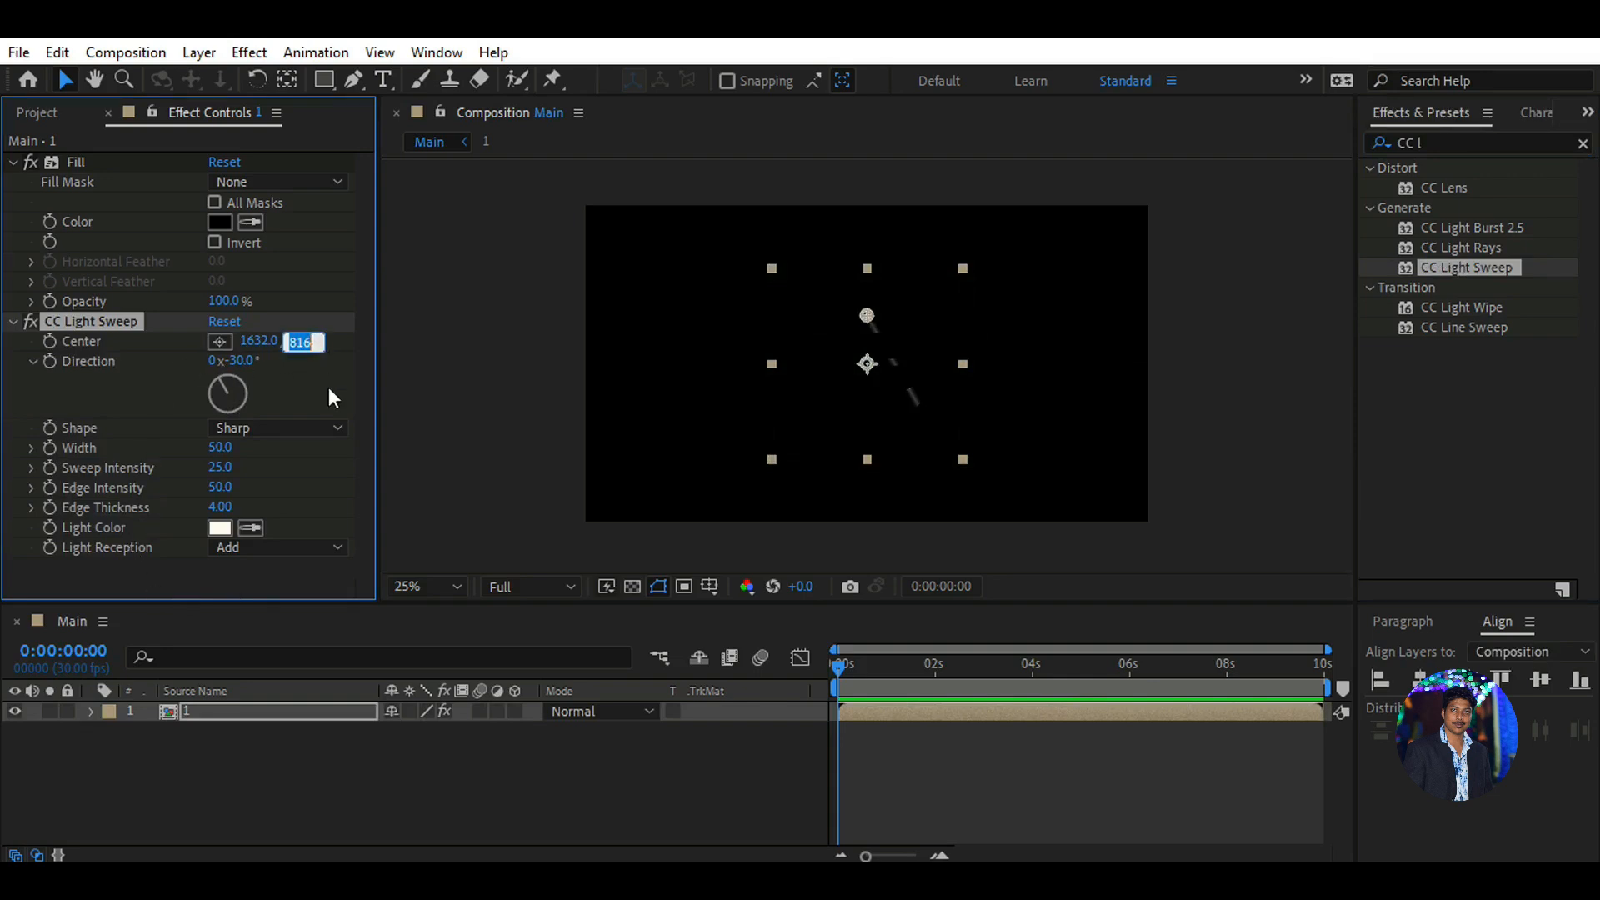
text(540)
key(Return)
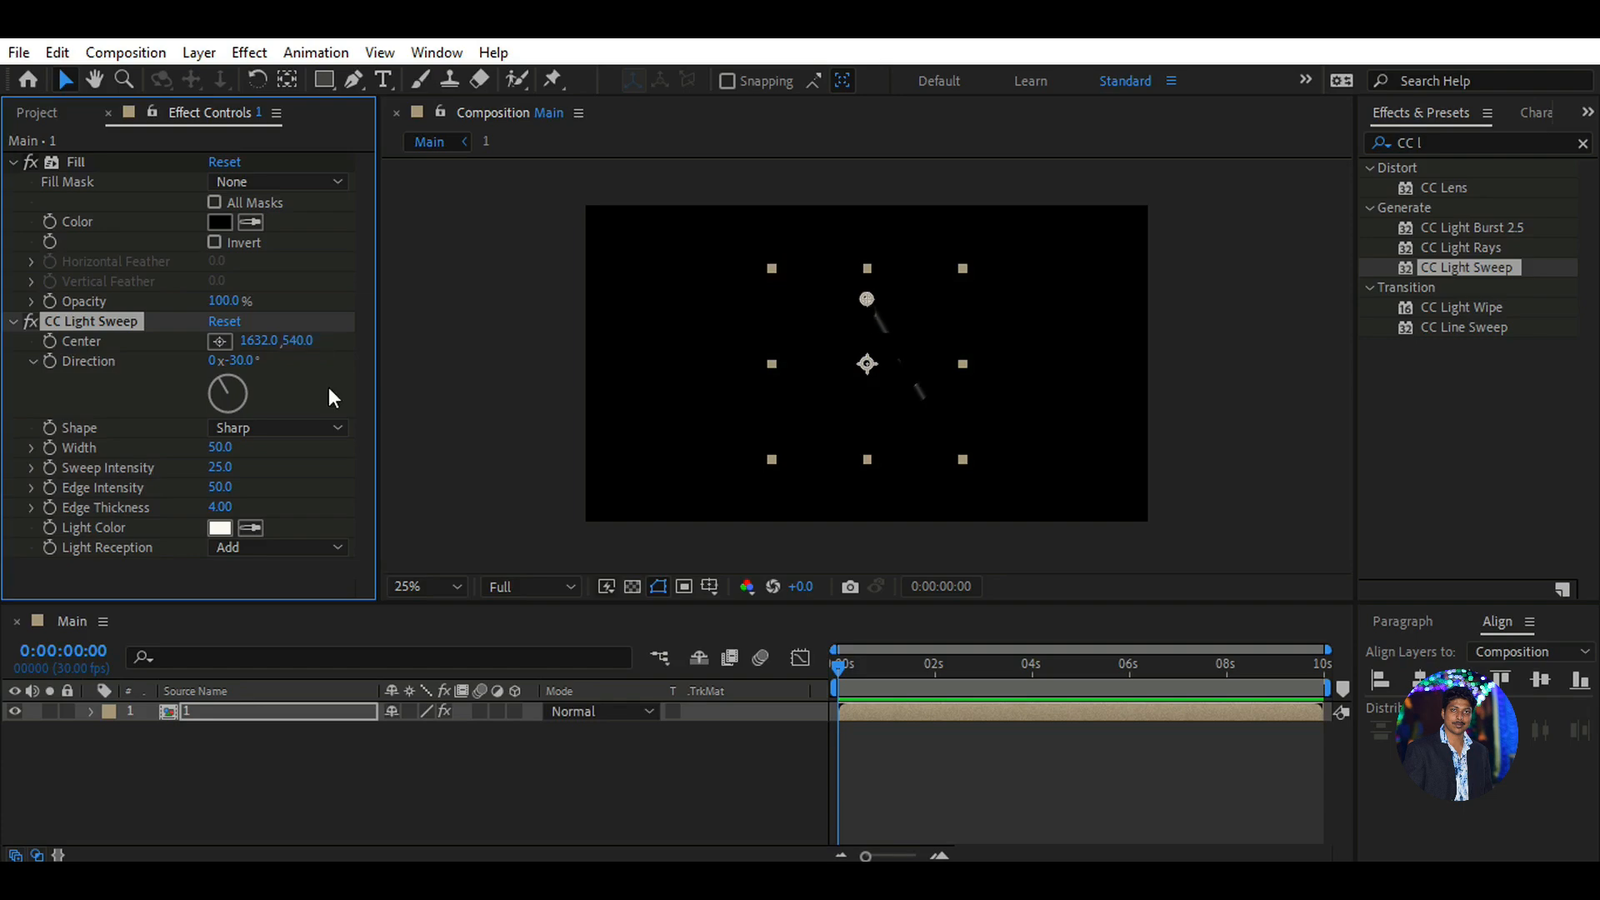
click(259, 341)
text(960)
key(Return)
click(238, 359)
text(14)
key(Return)
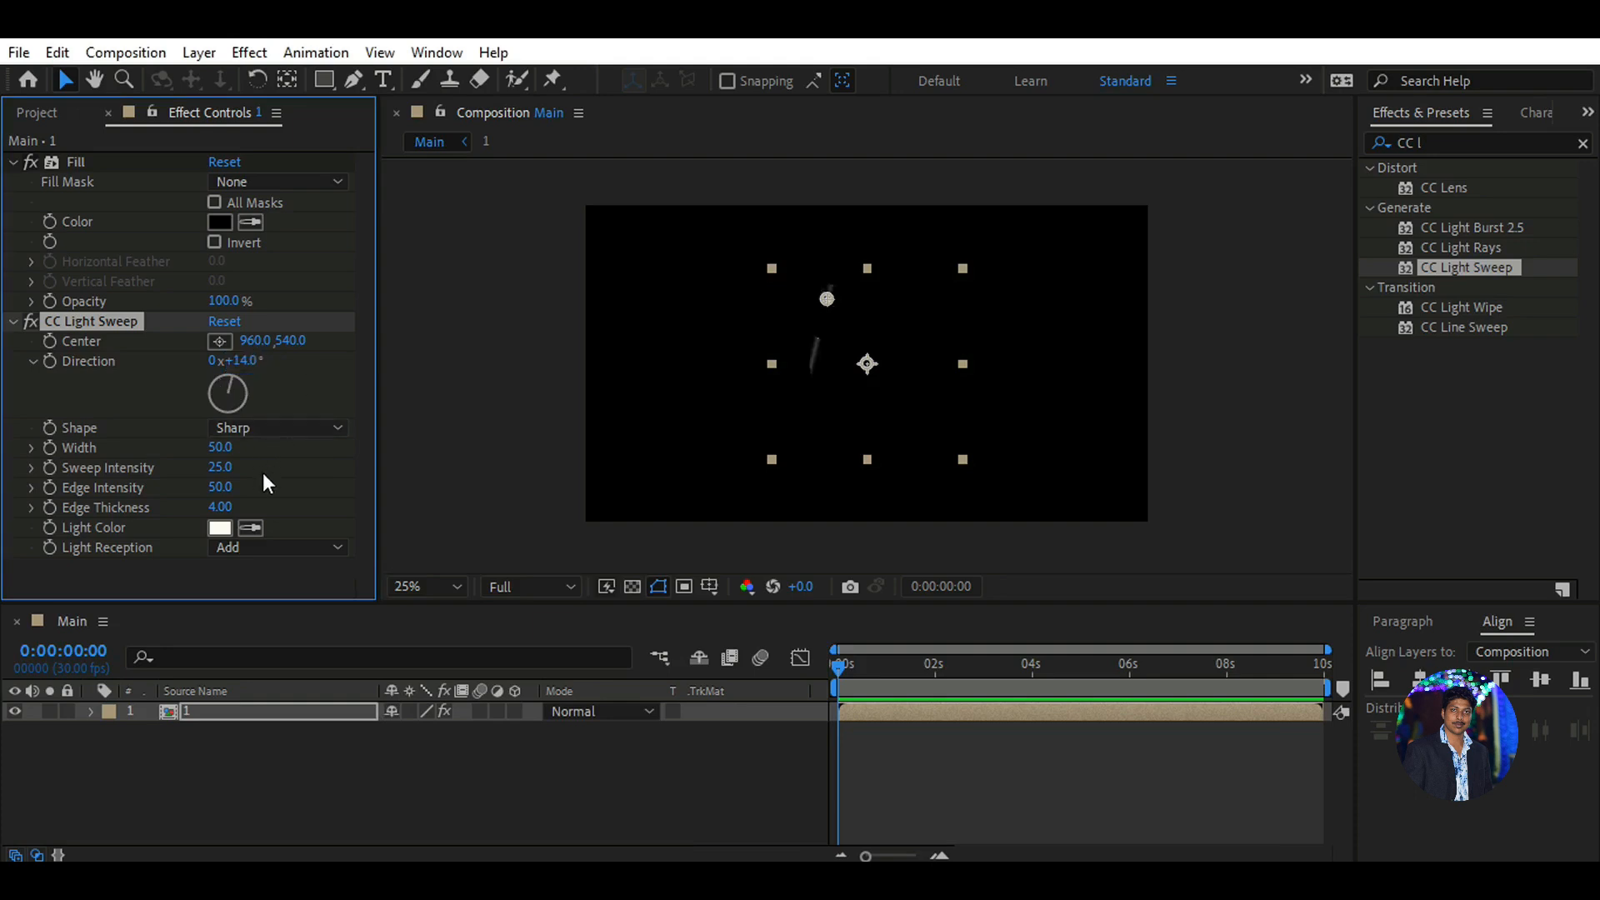
Set the CC Light Sweep Width to 79, Sweep Intensity to 0 and Edge Intensity to 90
click(220, 447)
text(79)
key(Return)
click(220, 467)
text(0)
key(Return)
click(222, 489)
text(90)
key(Return)
Try a different Direction angle for CC Light Sweep and set it back to 14°
mouse_move(232, 377)
mouse_down()
mouse_move(280, 367)
mouse_move(551, 418)
mouse_move(251, 364)
mouse_up()
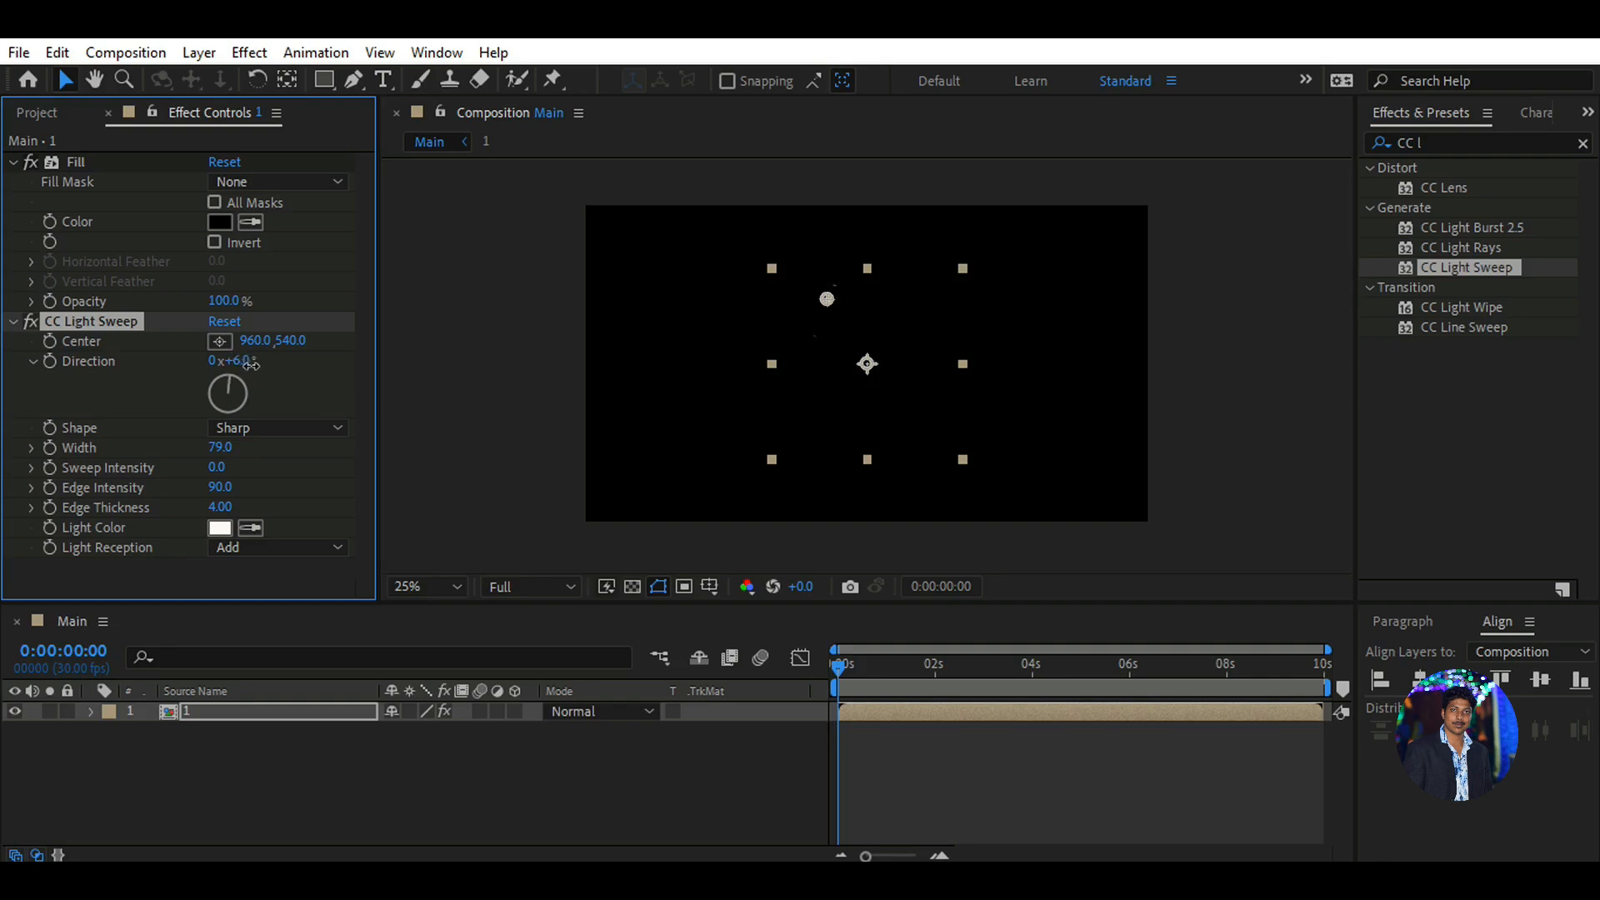
click(251, 365)
text(14)
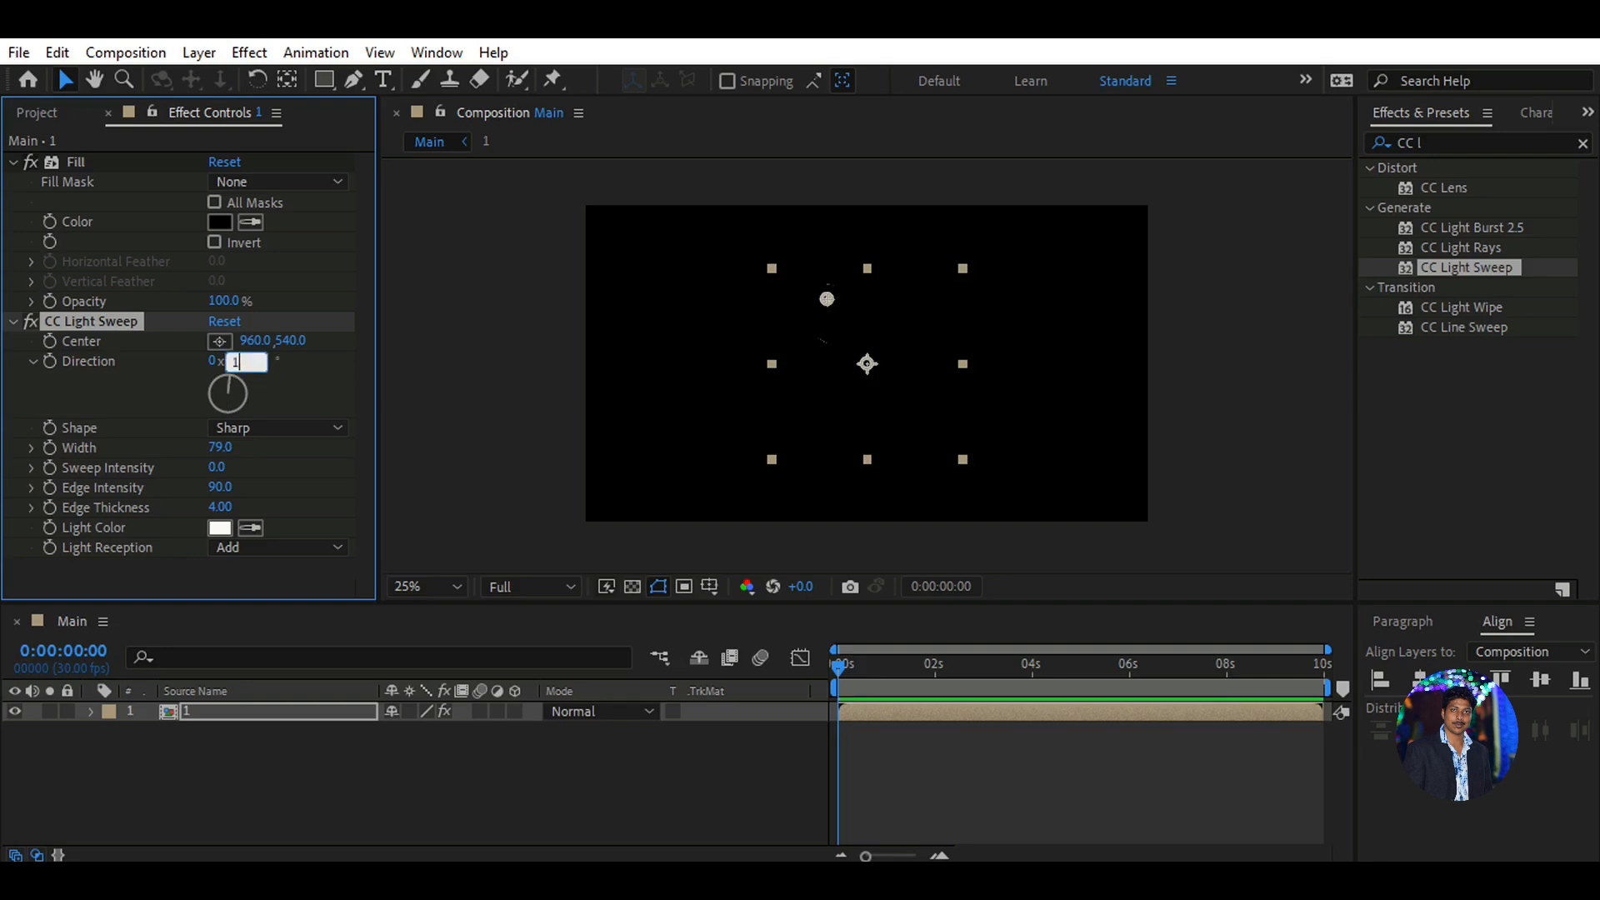
key(Return)
click(357, 742)
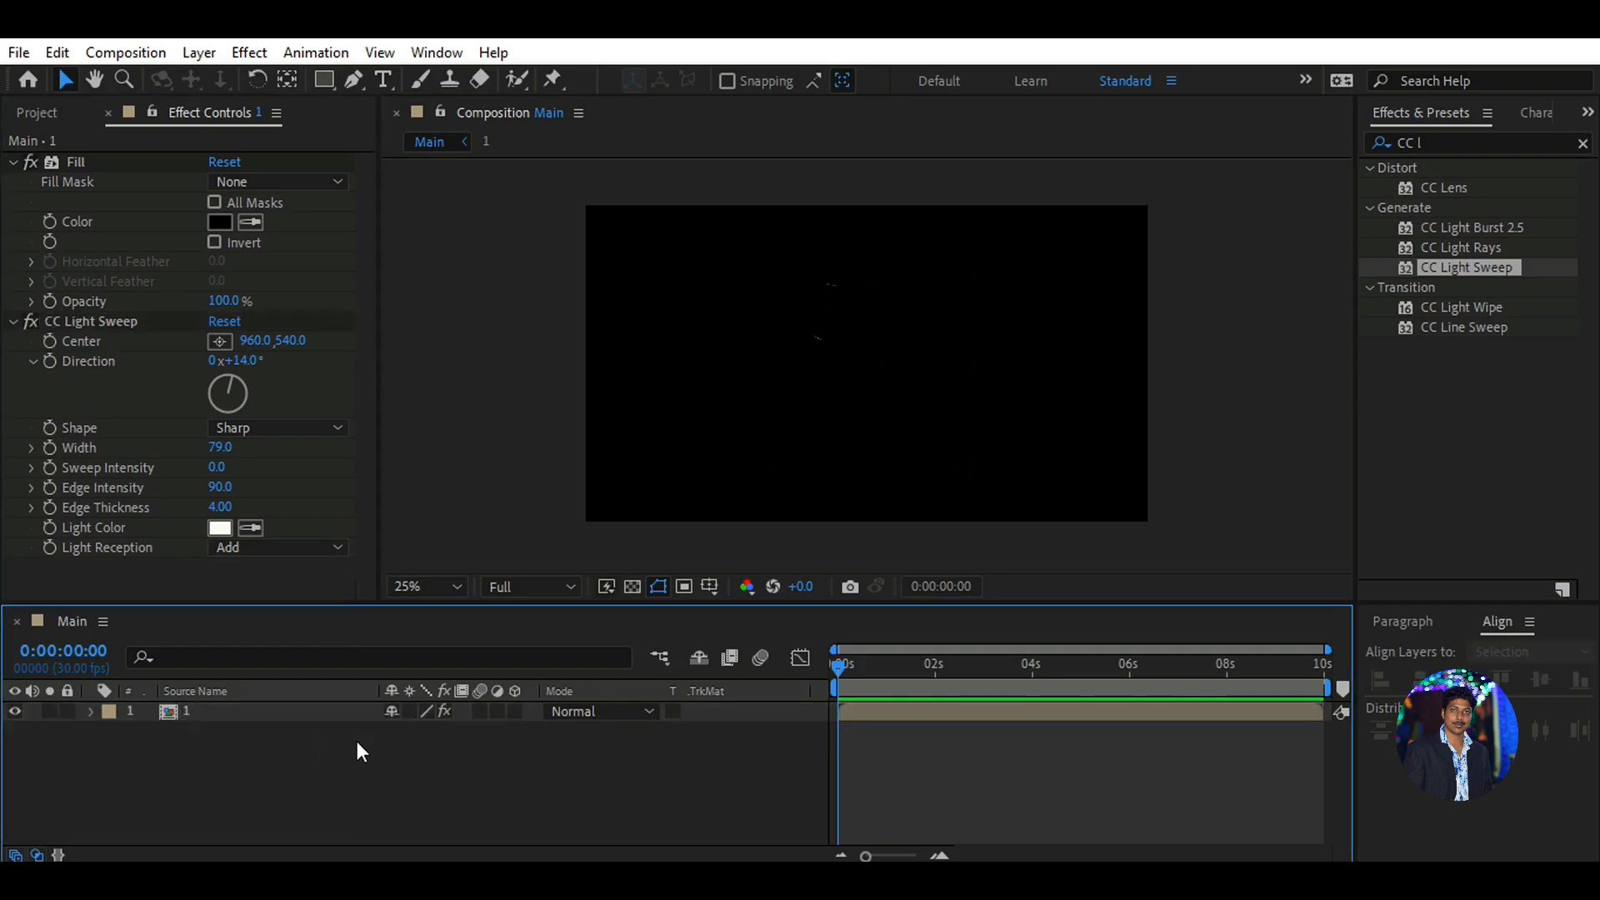
Duplicate the CC Light Sweep effect and set the copy's Direction to 251°
click(103, 320)
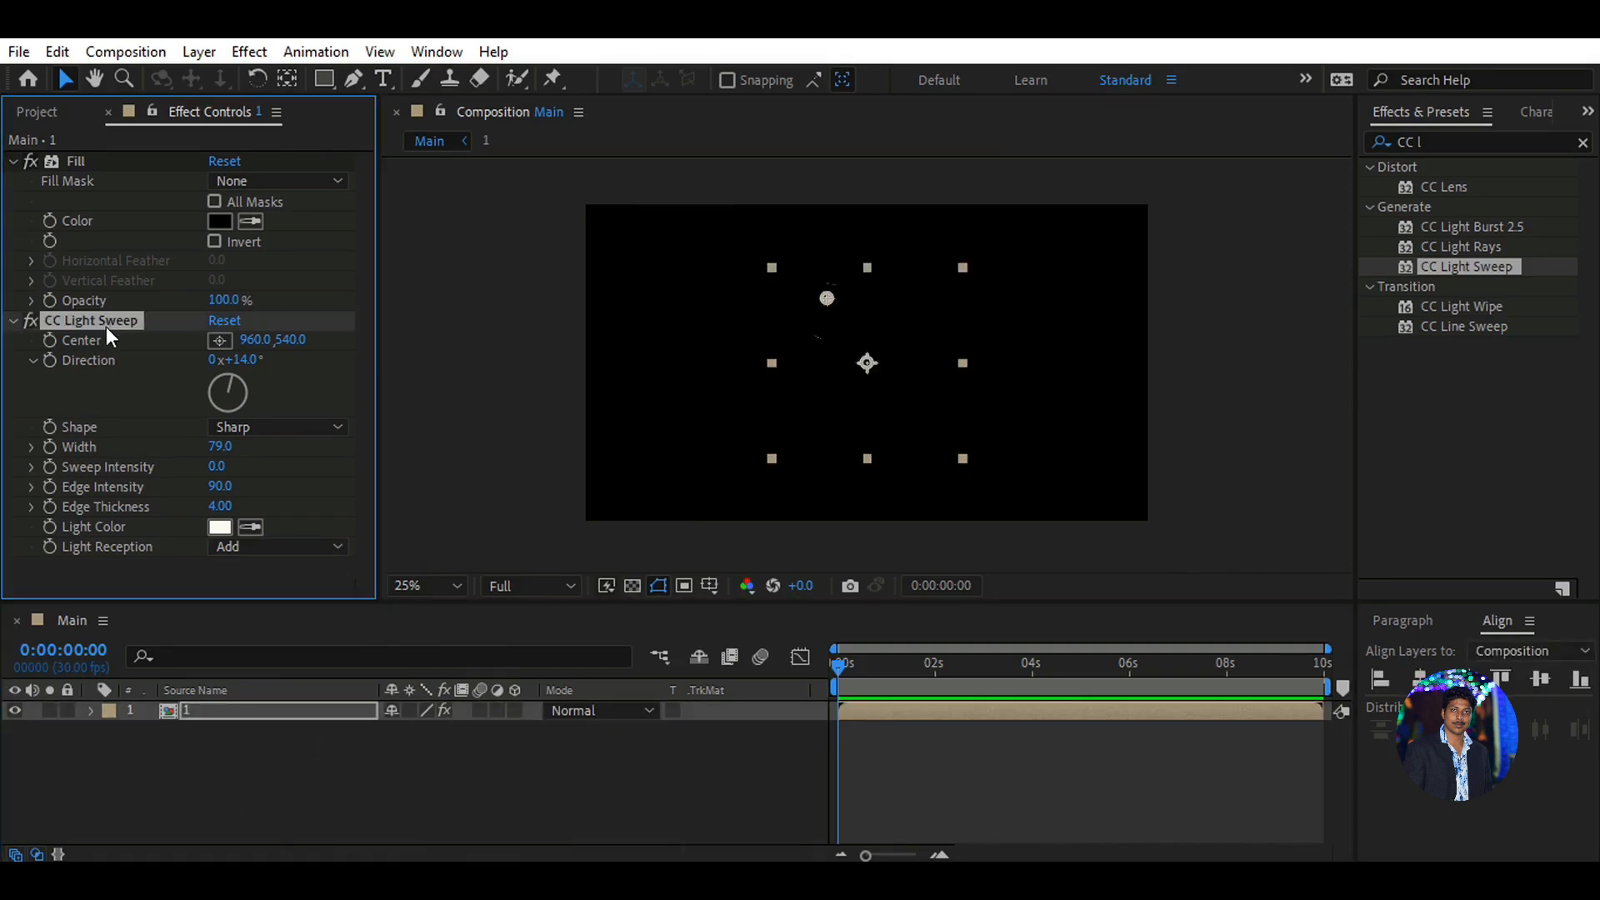
key(ctrl+d)
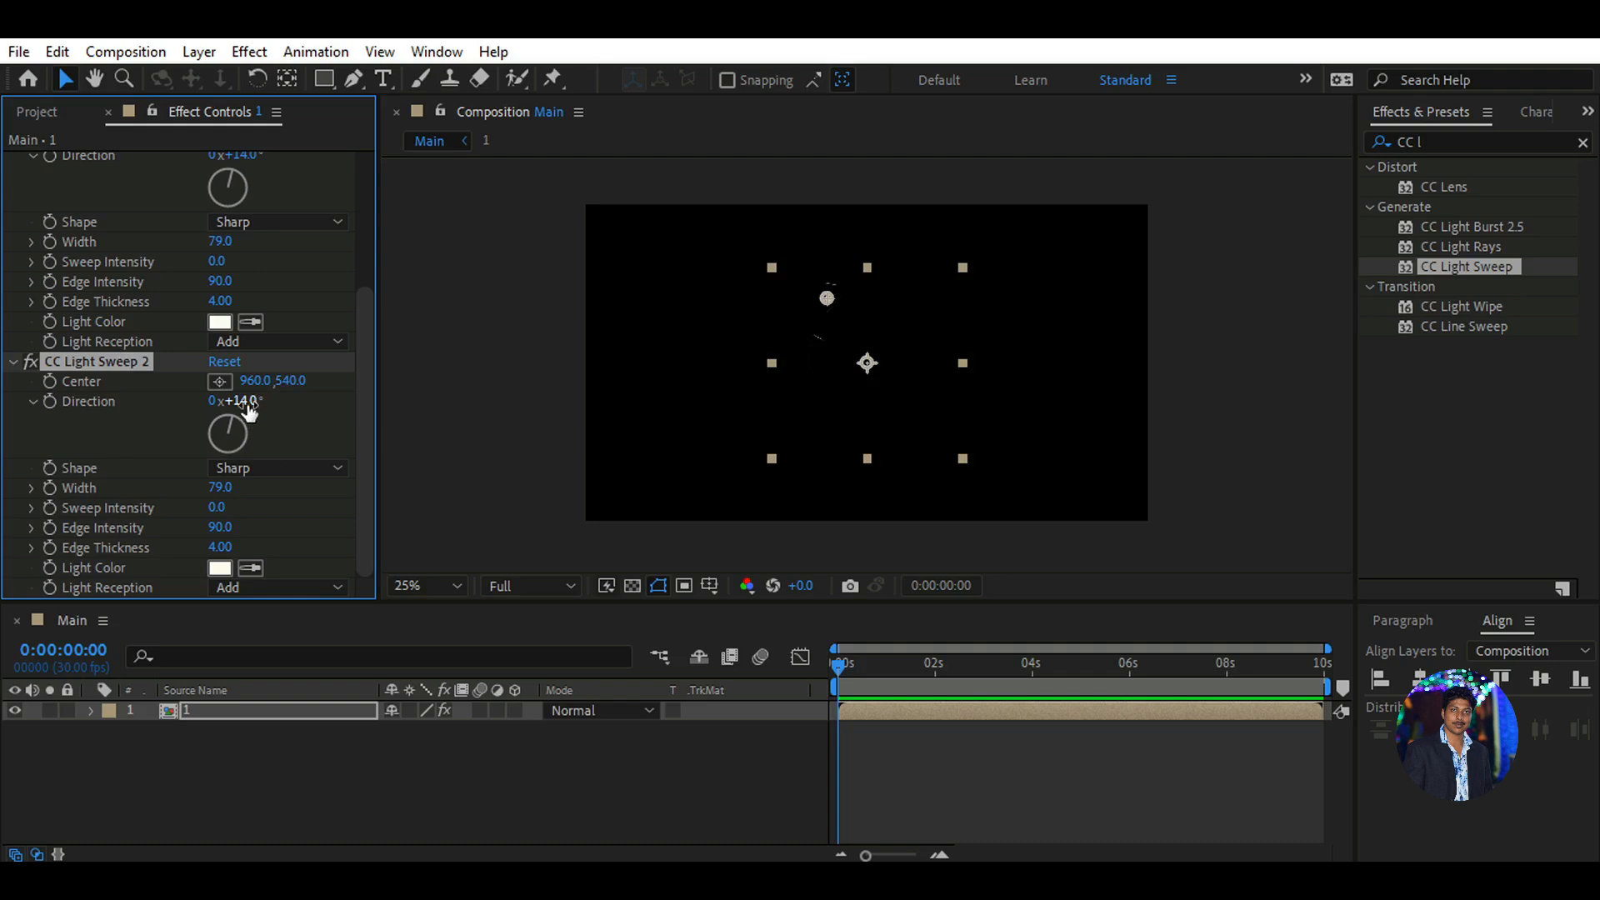
click(247, 401)
text(251)
key(Return)
Set the Light Color of CC Light Sweep 2 to purple CC00FF
click(219, 570)
text(CC)
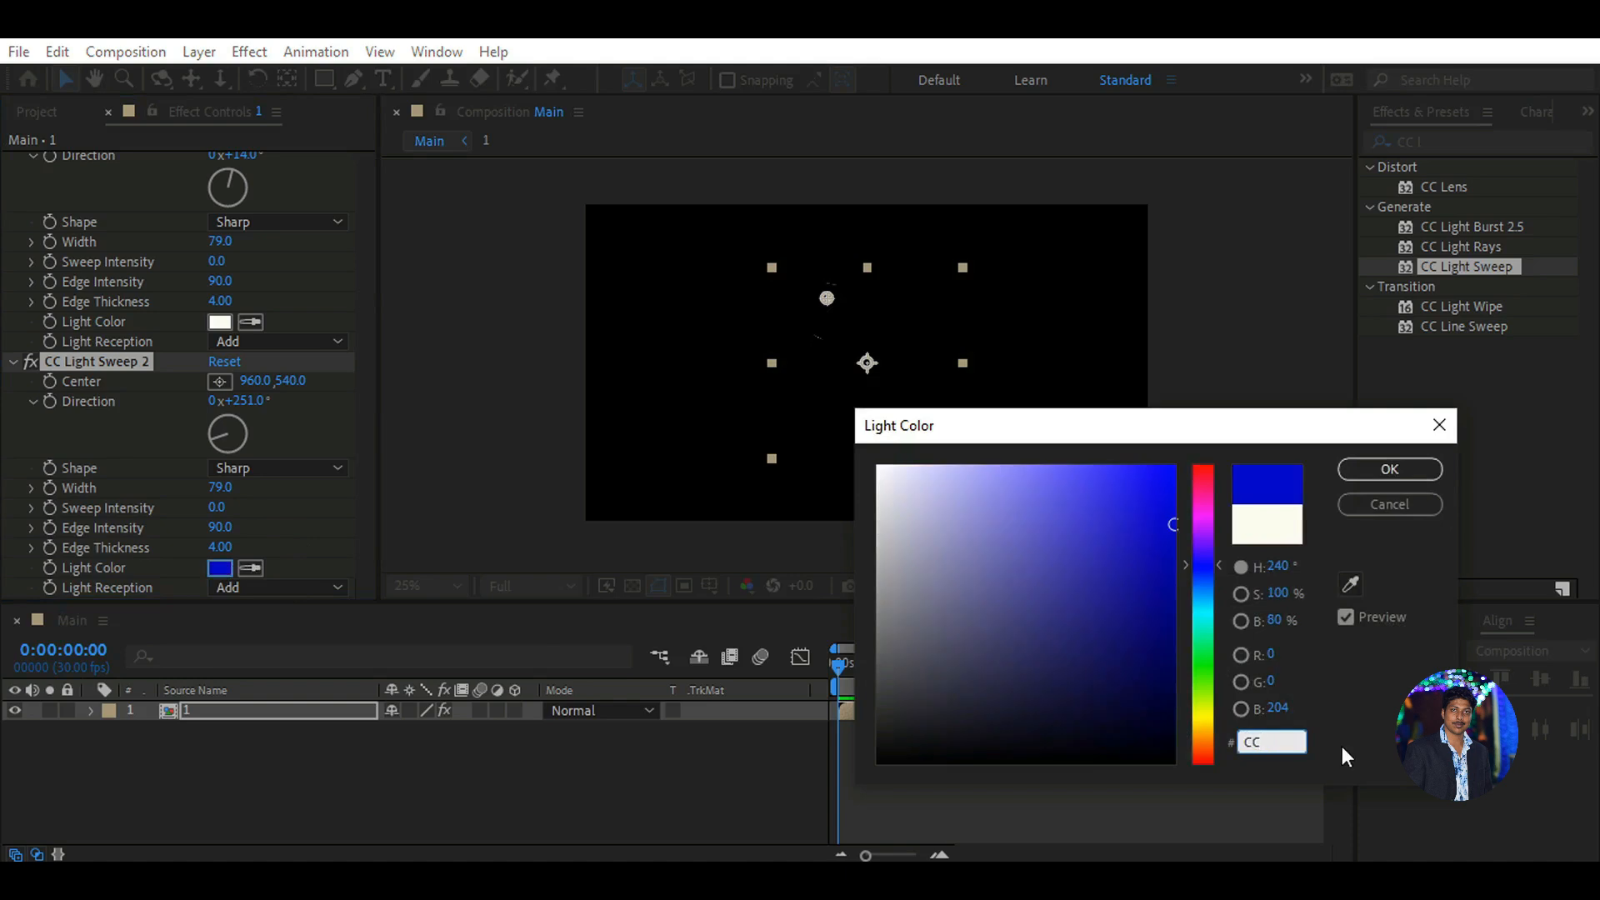
text(00CC)
click(1390, 469)
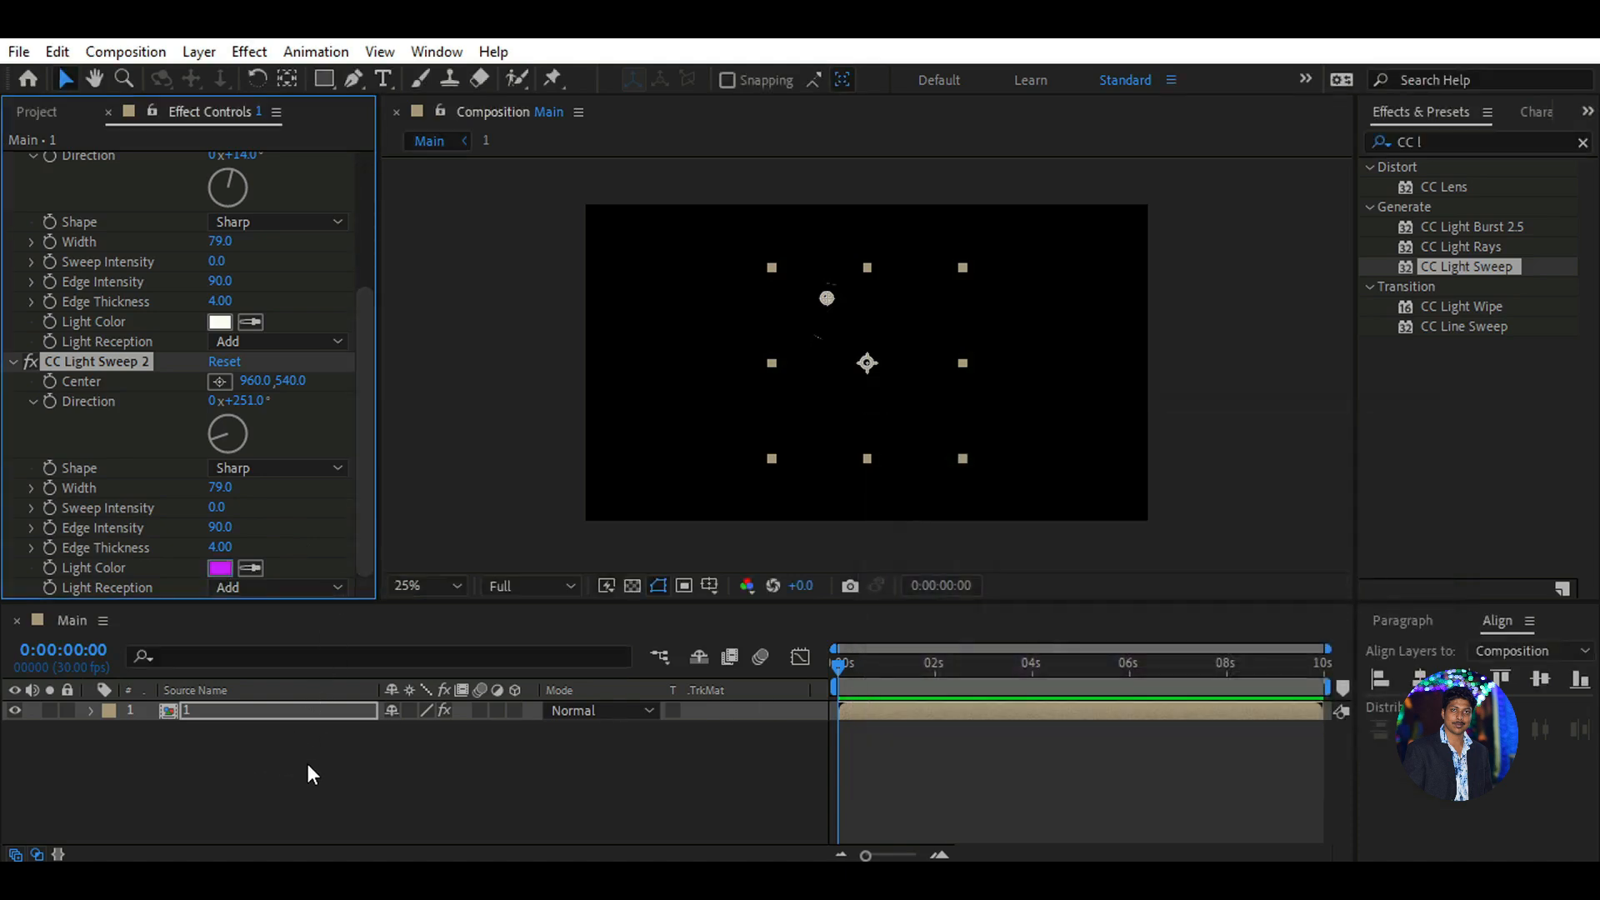
click(336, 760)
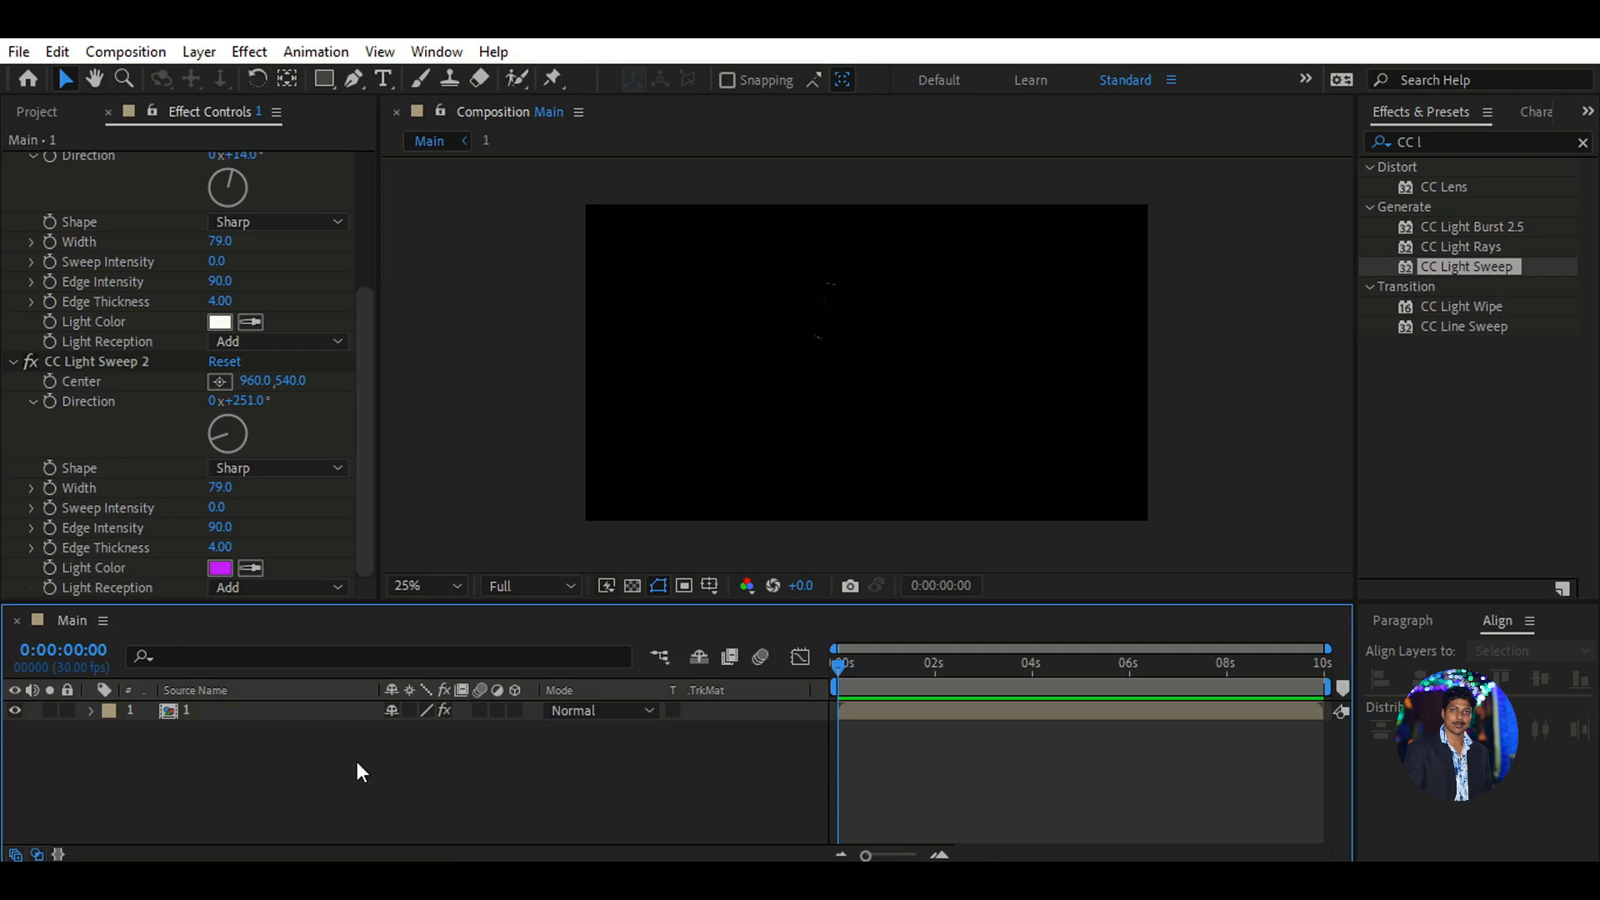
Duplicate CC Light Sweep 2 and set the copy's Light Color to orange FFA200
click(117, 363)
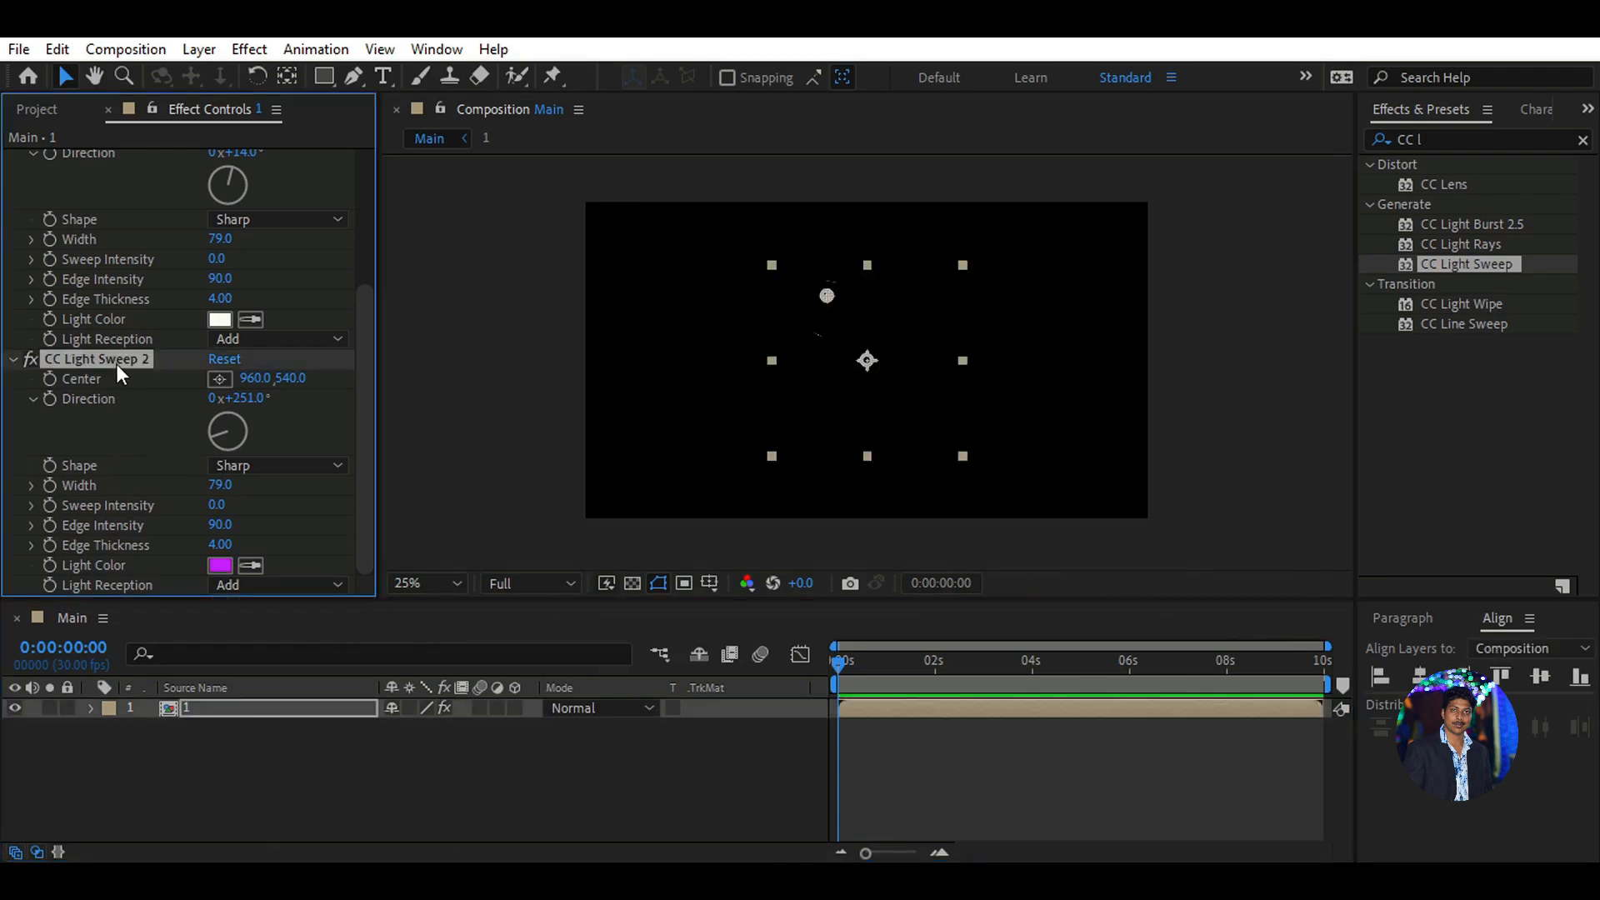
key(ctrl+d)
click(220, 565)
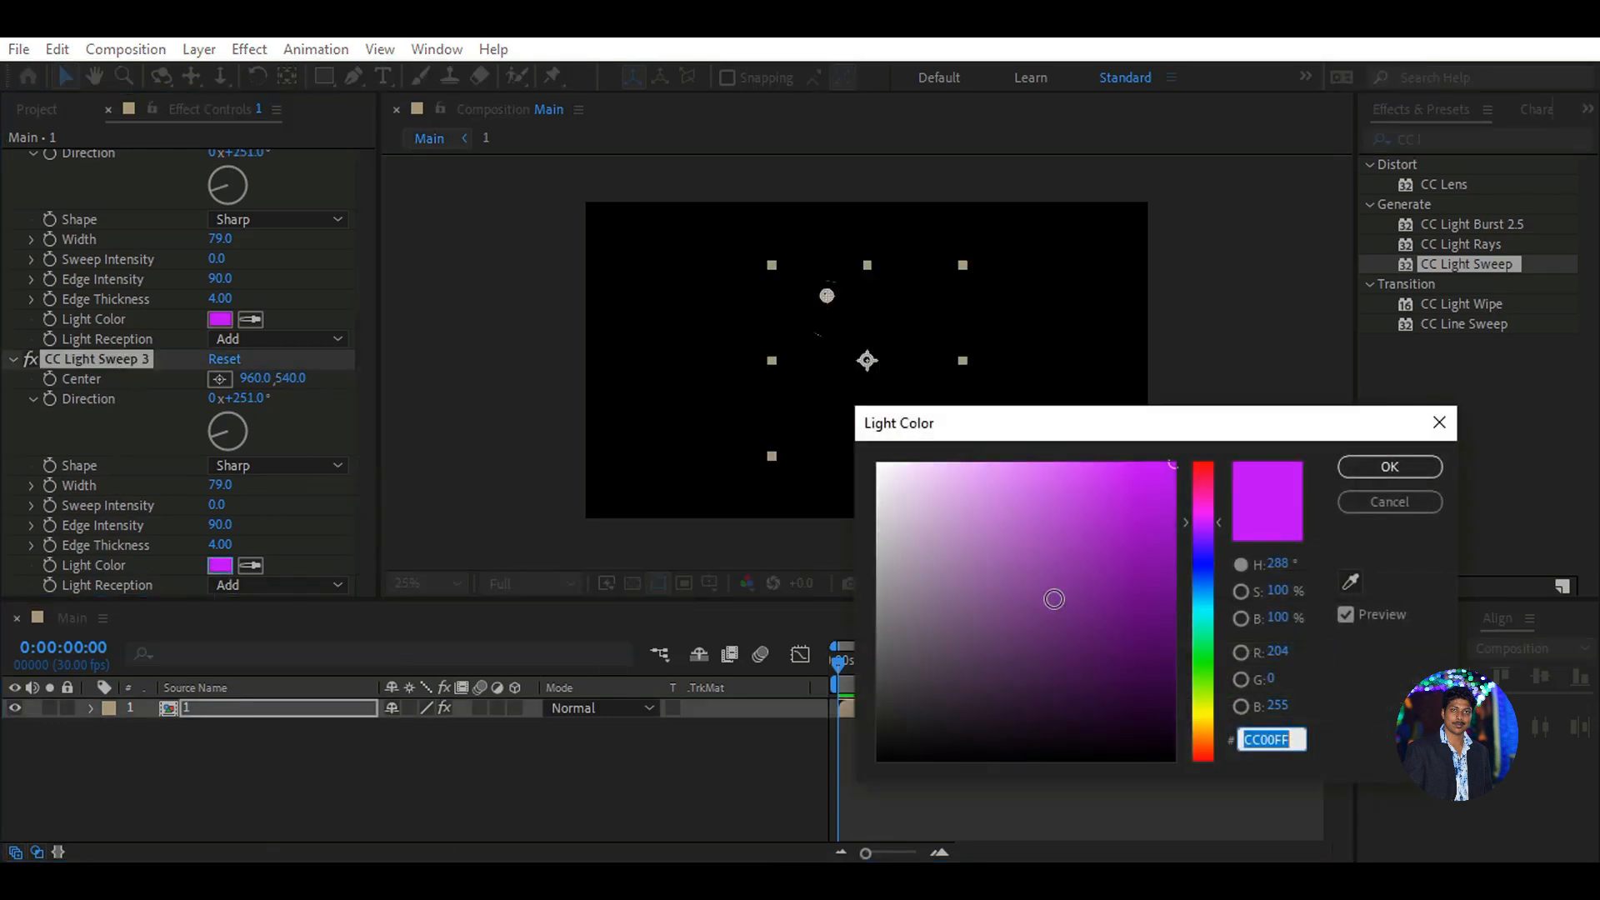
text(FF)
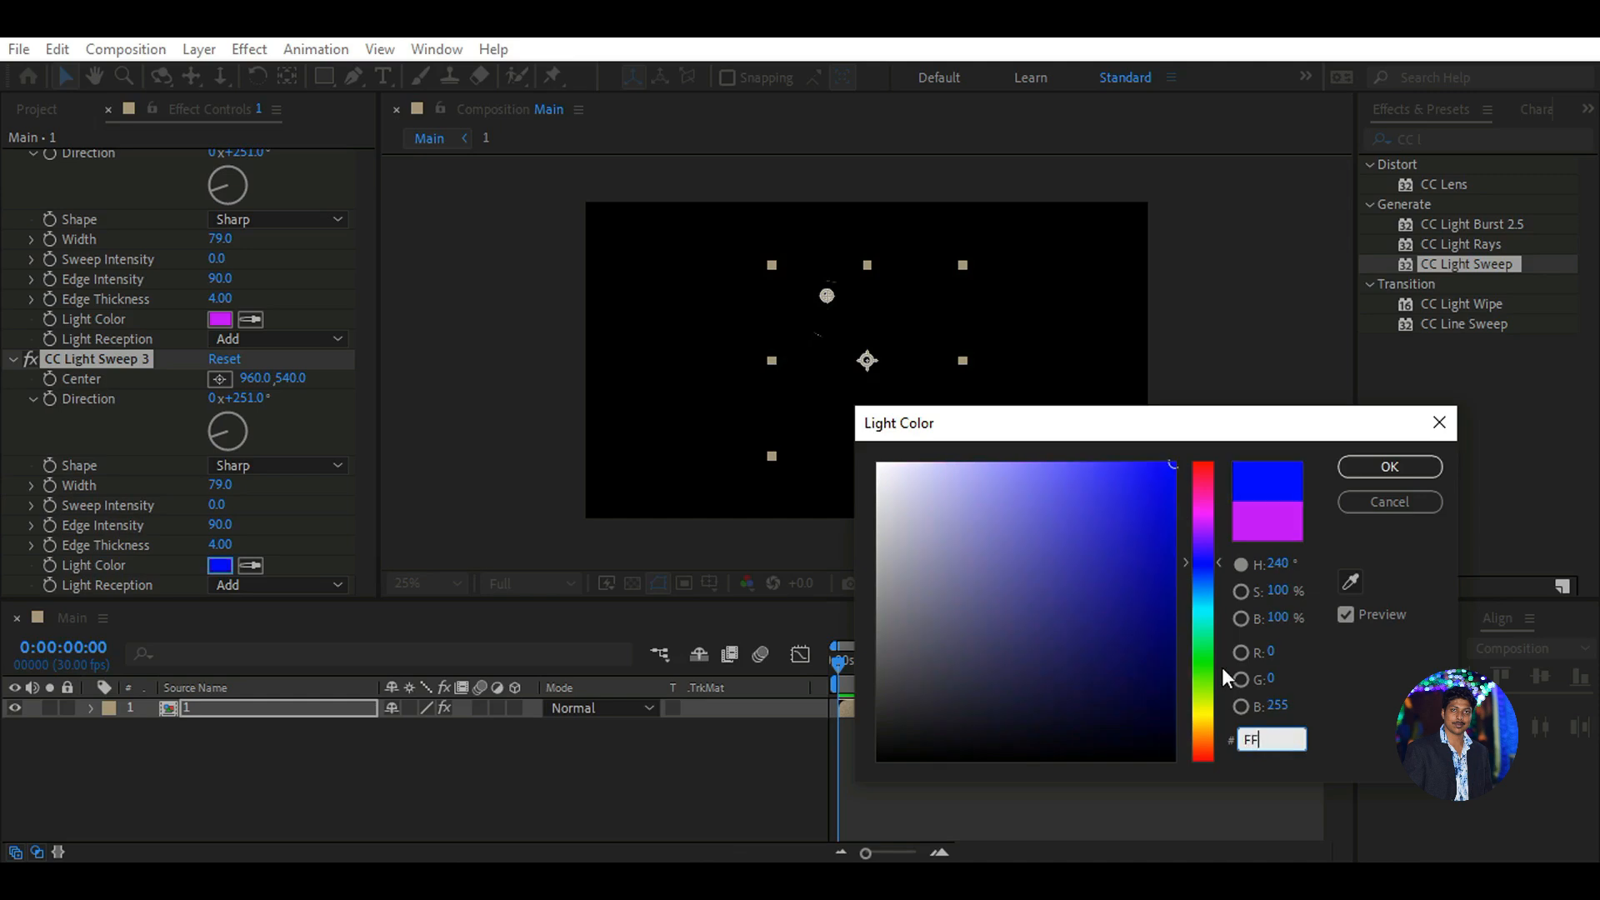
text(A200)
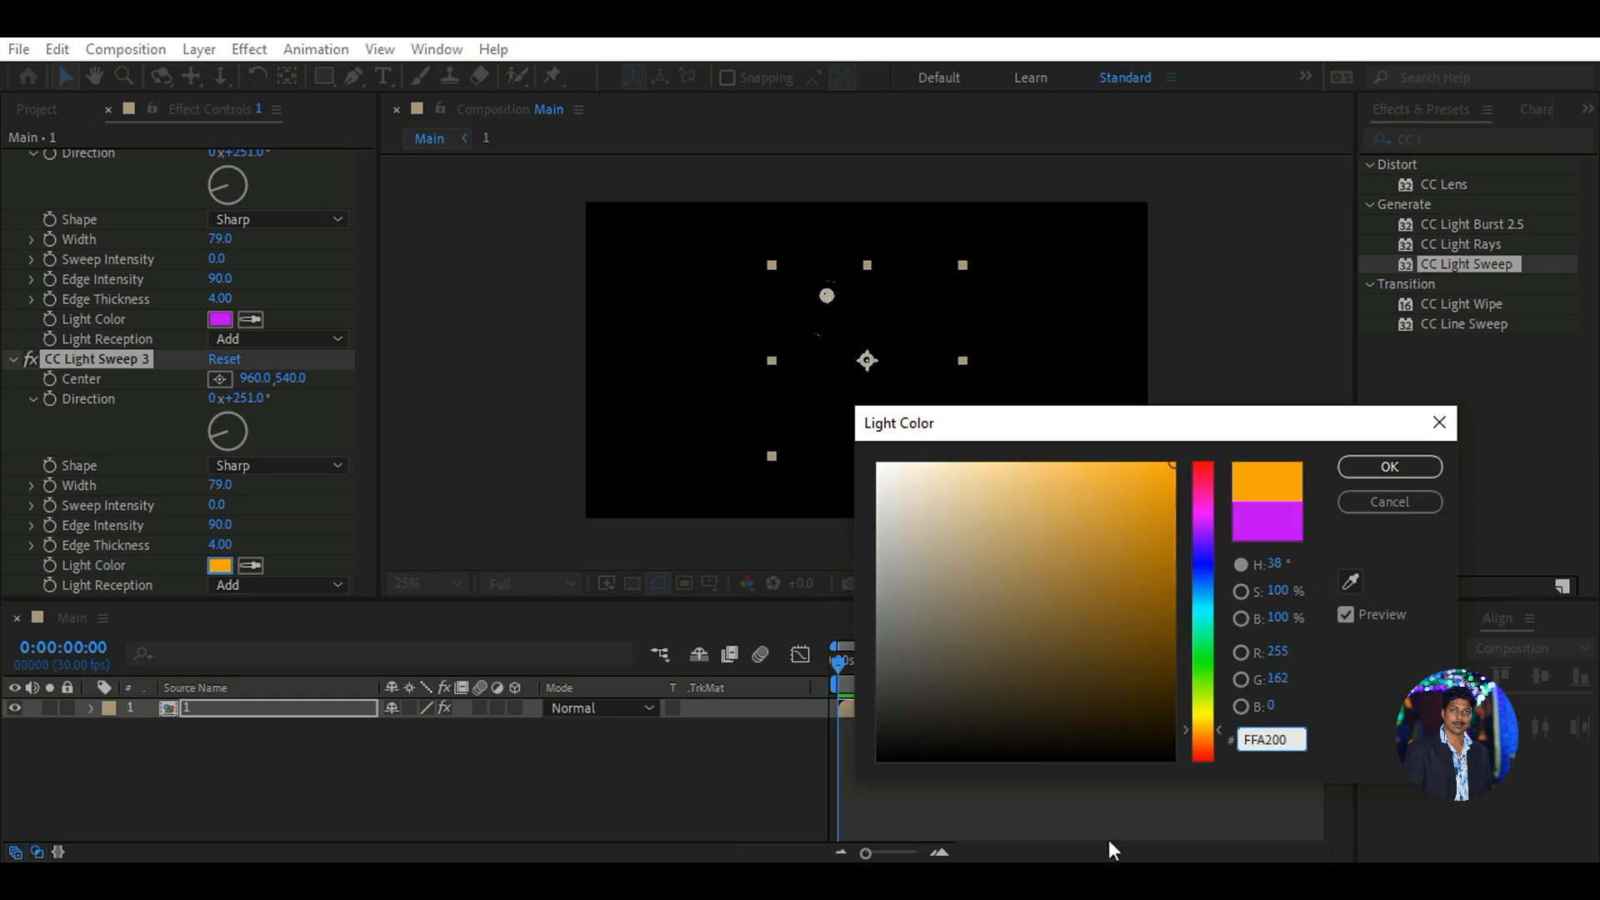
click(1401, 470)
Set the Direction of CC Light Sweep 3 to 118°
click(249, 399)
text(1)
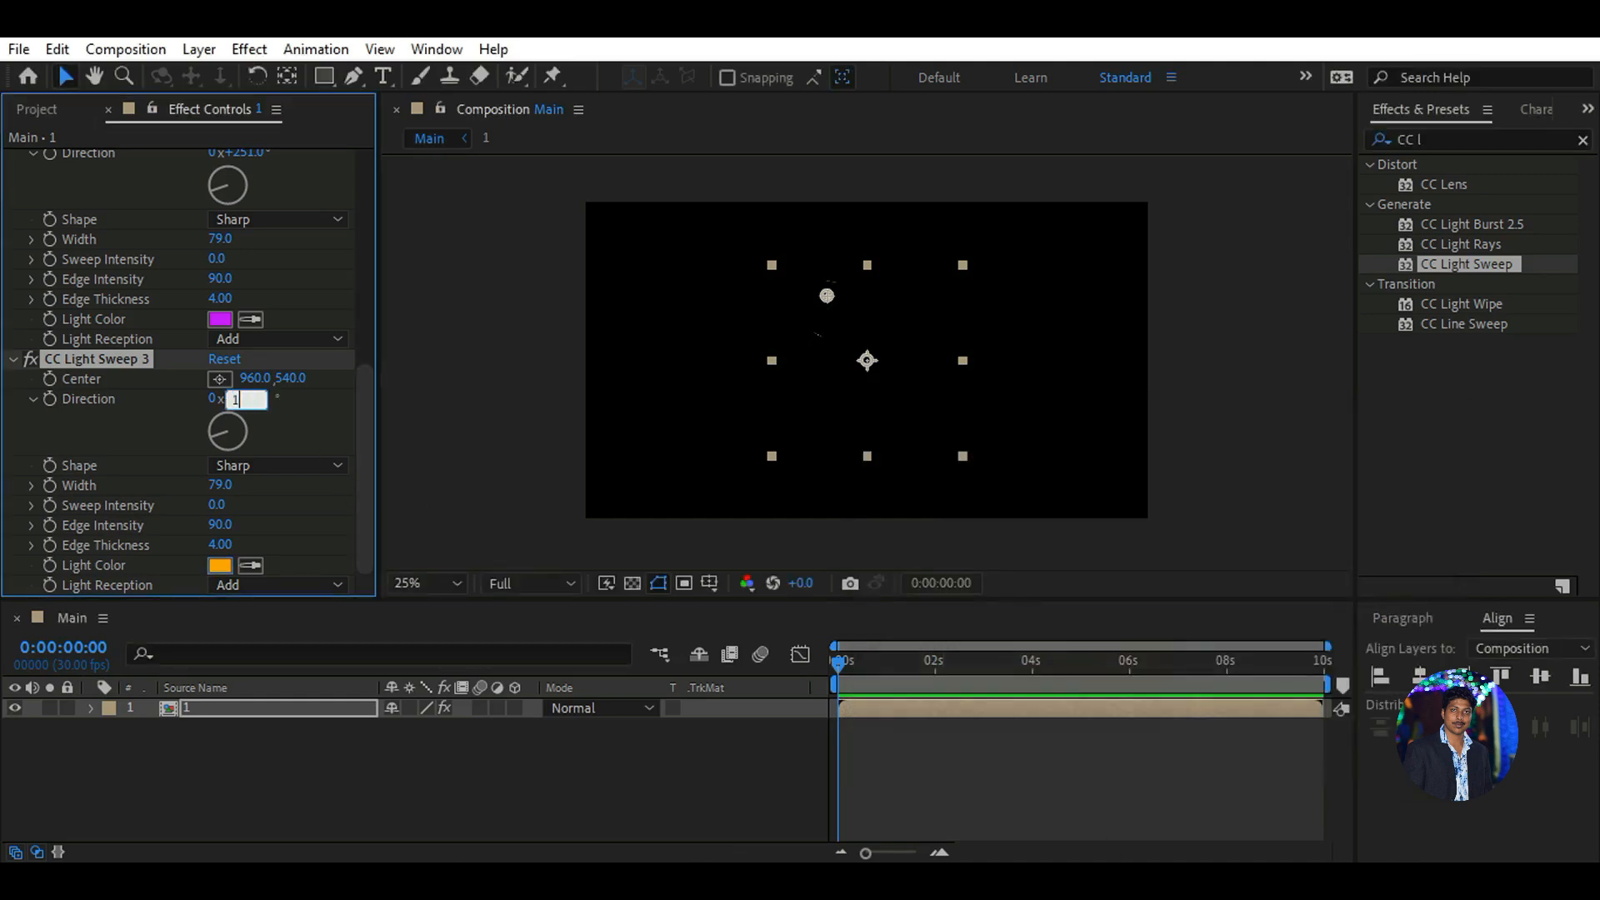
text(18)
key(Return)
click(348, 767)
Enable Direction keyframes at 0:00:00:00 for all three light sweeps on layer 1 and reveal them in the timeline
drag(361, 440, 373, 241)
click(200, 711)
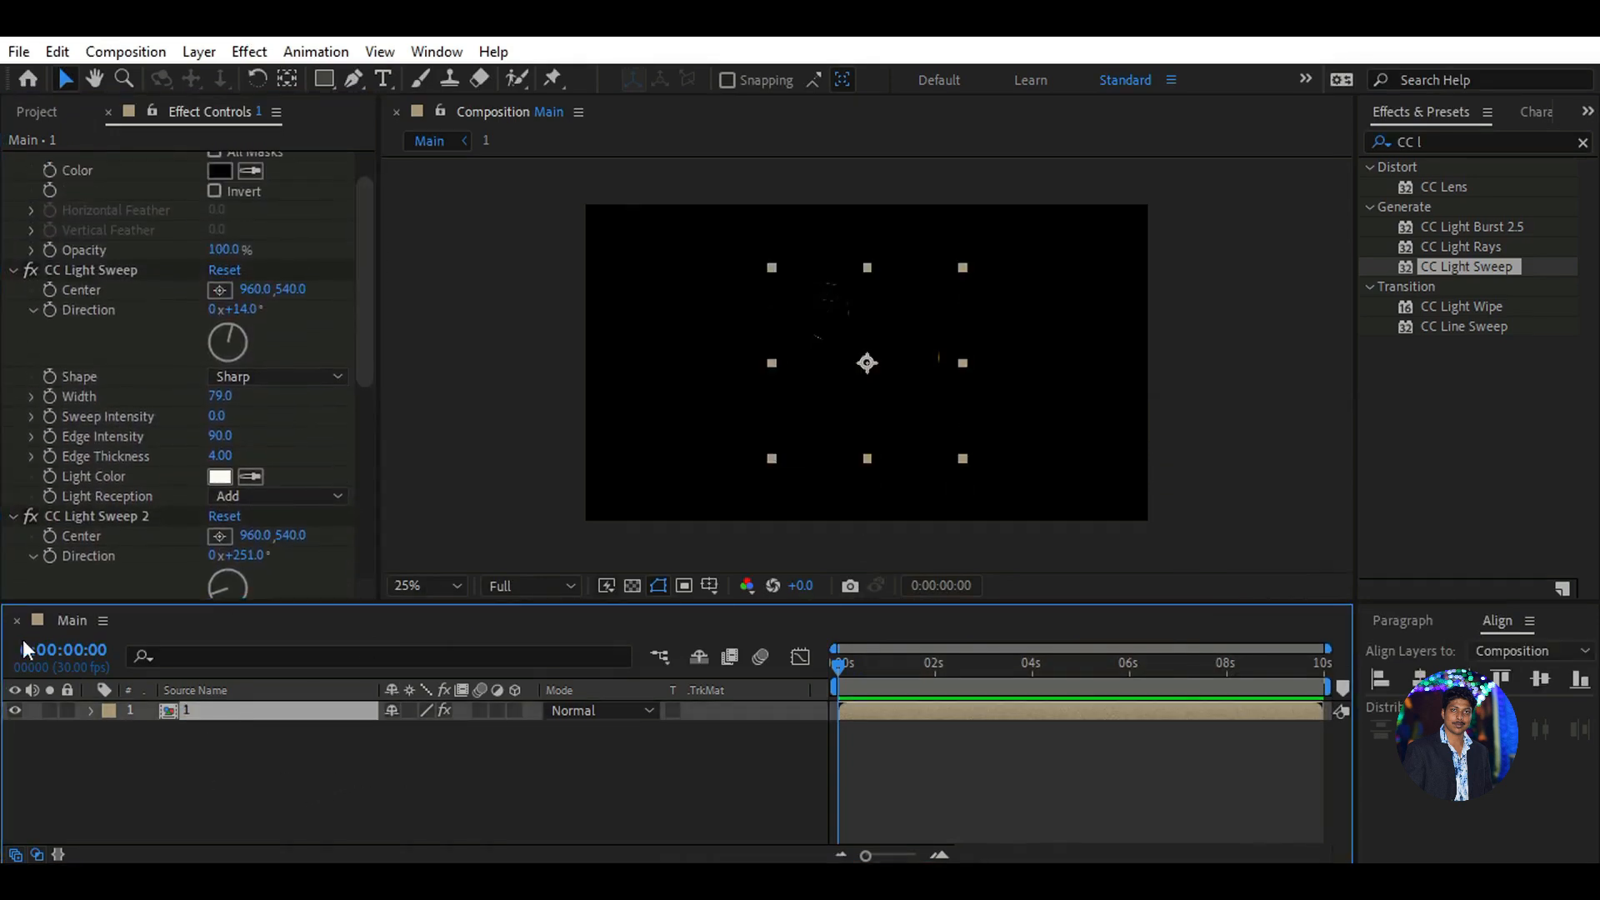
click(45, 310)
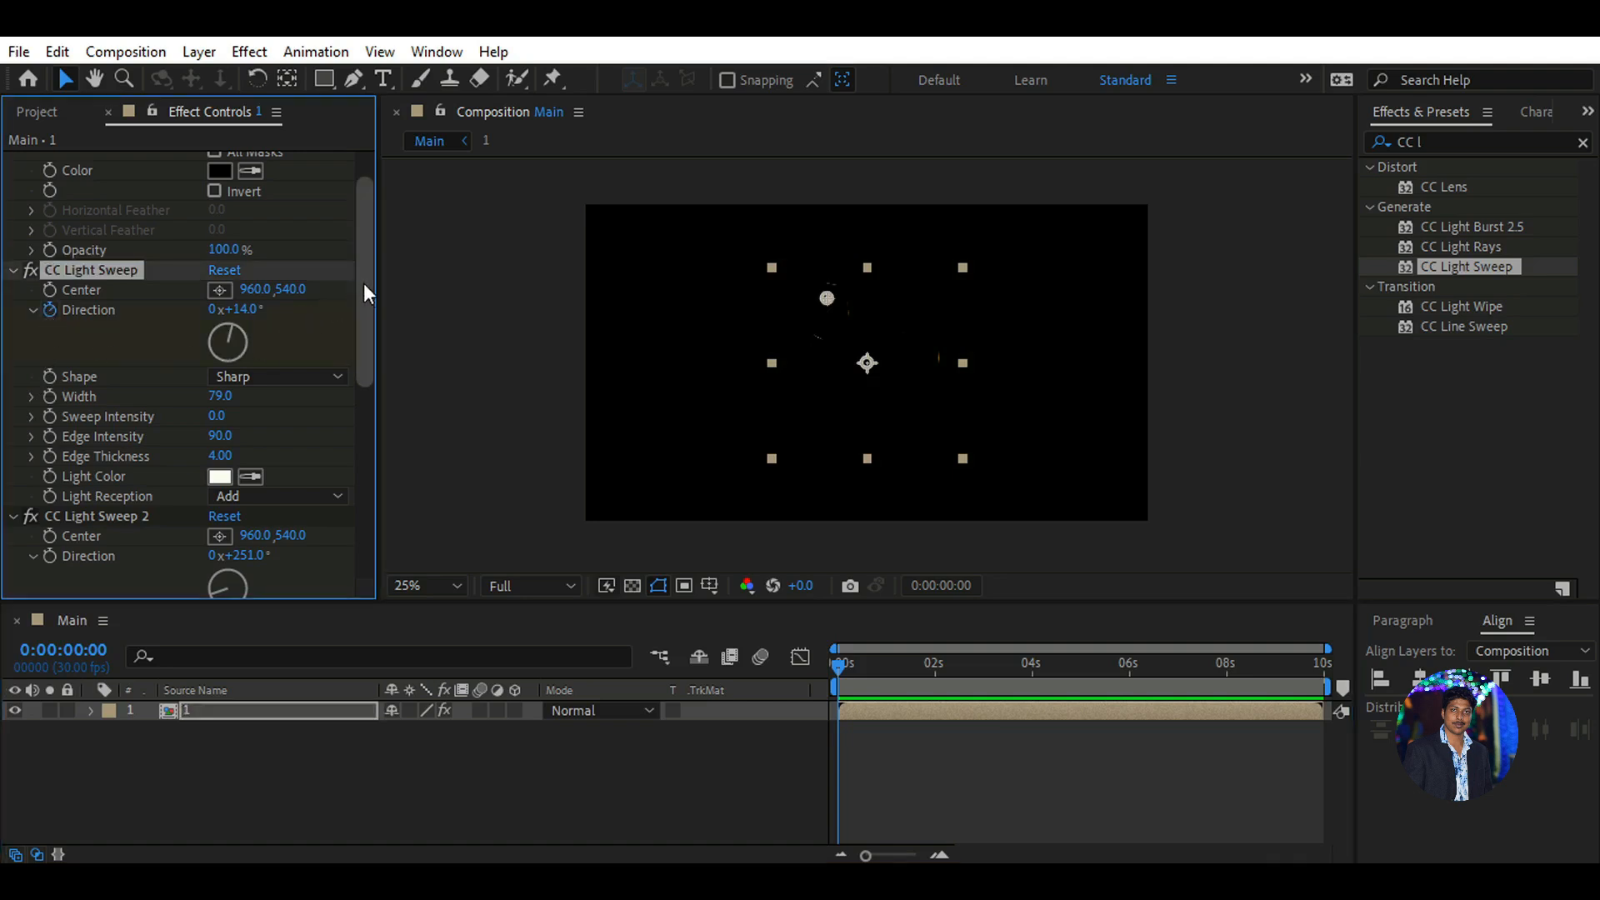
drag(363, 282, 368, 445)
click(51, 364)
click(50, 447)
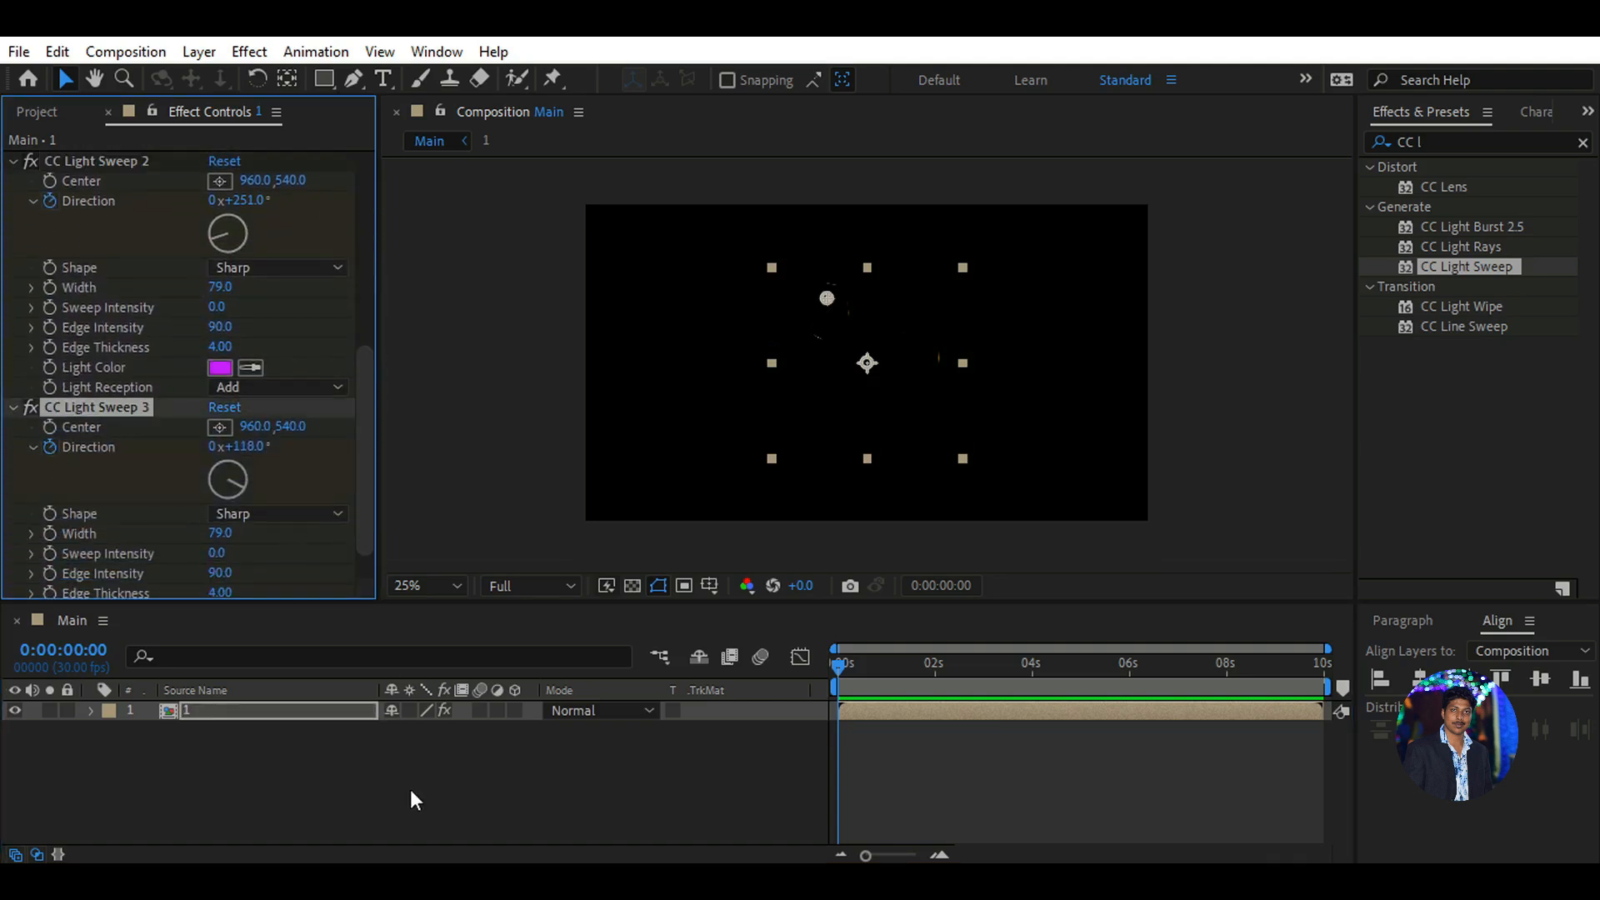
key(u)
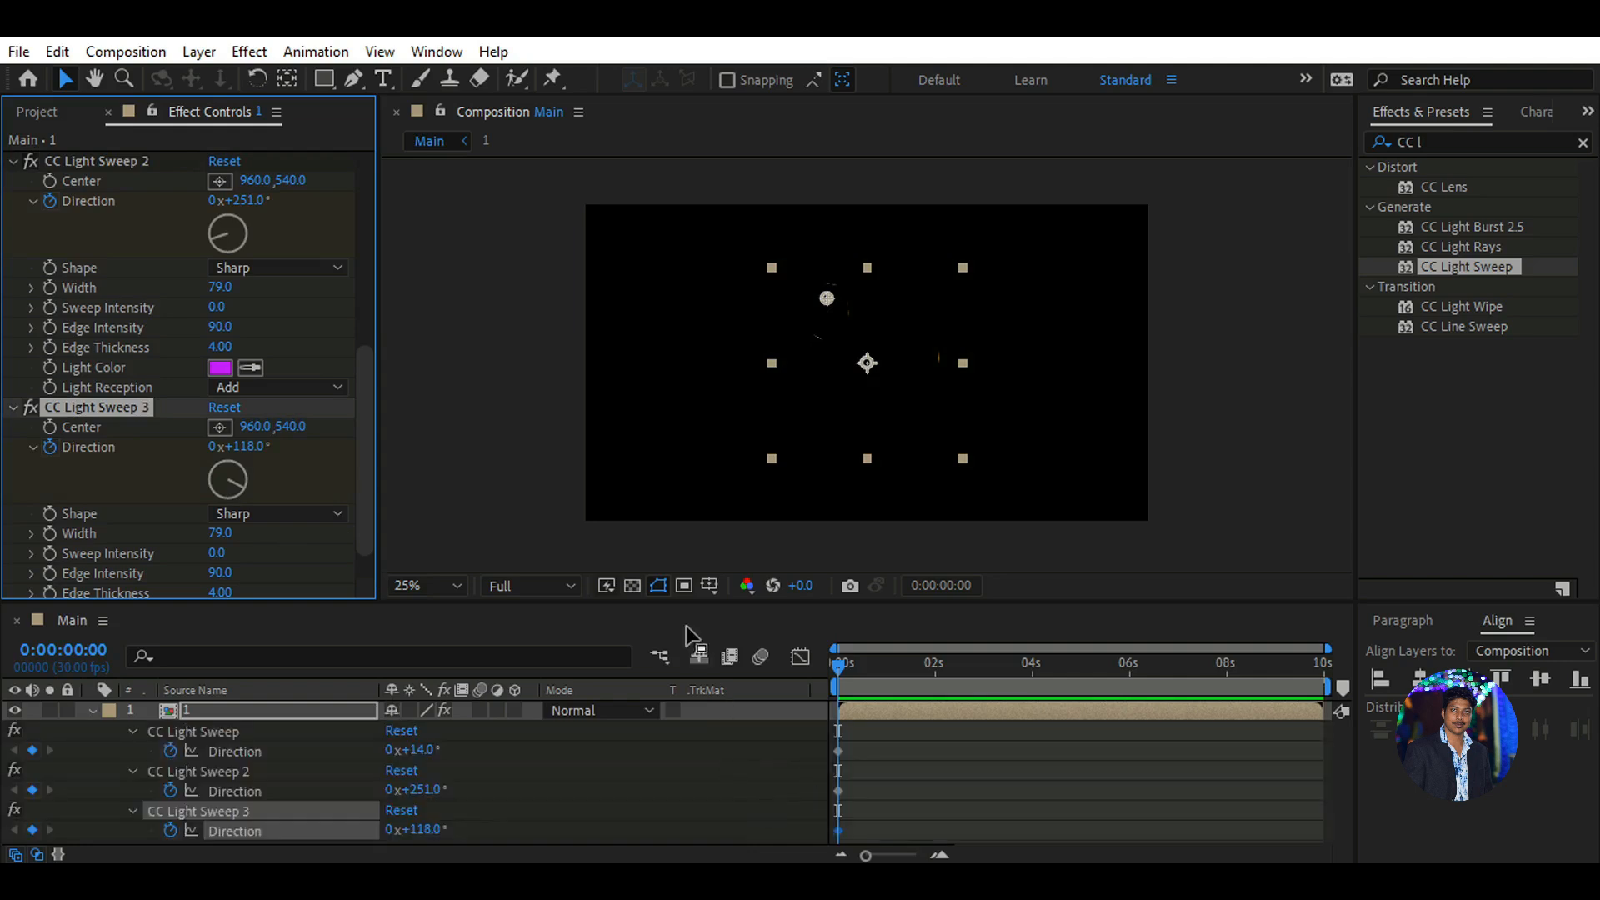
At 0:00:05:00, keyframe the first CC Light Sweep's Direction at 2x+0°
drag(686, 533, 688, 507)
drag(836, 581, 1072, 588)
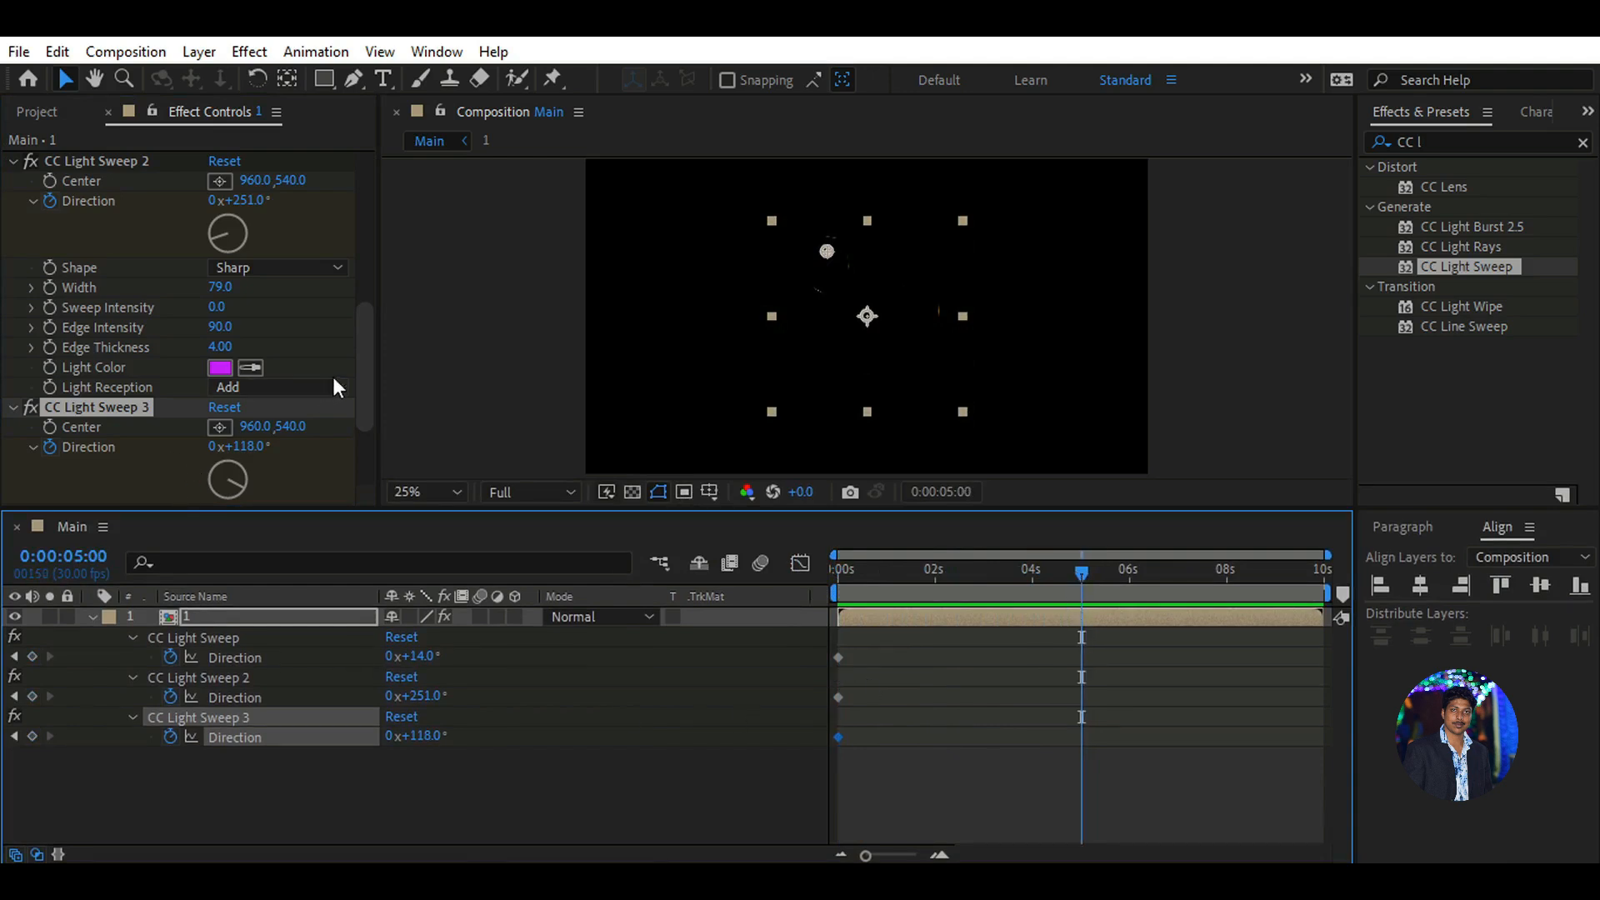
click(214, 451)
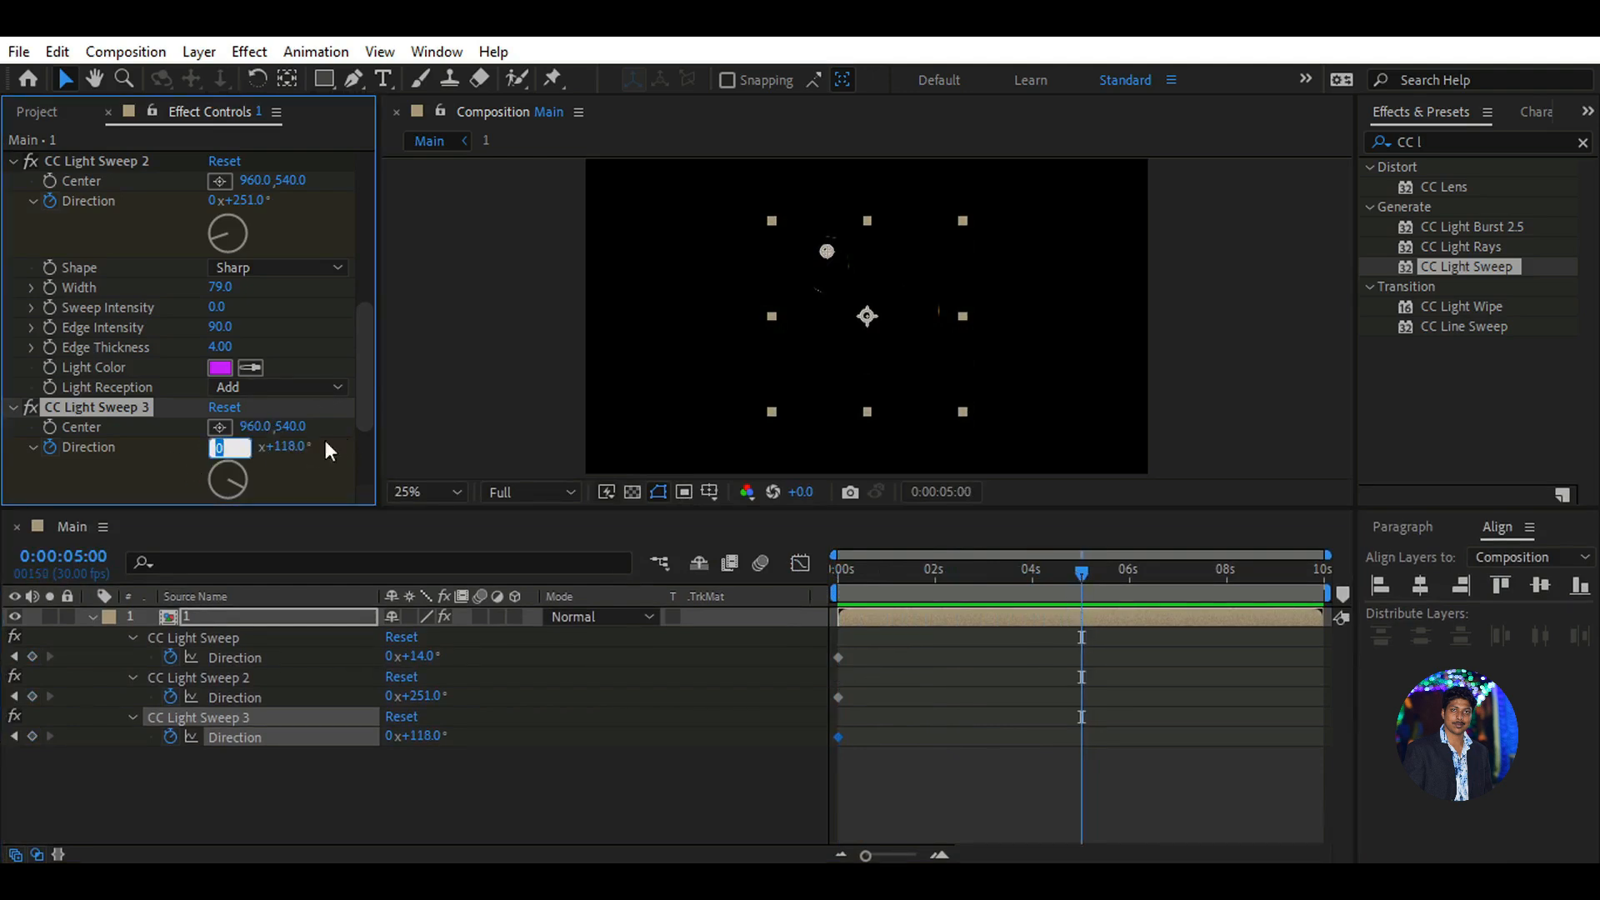
scroll(372, 328, up, 3)
drag(372, 327, 377, 267)
click(214, 253)
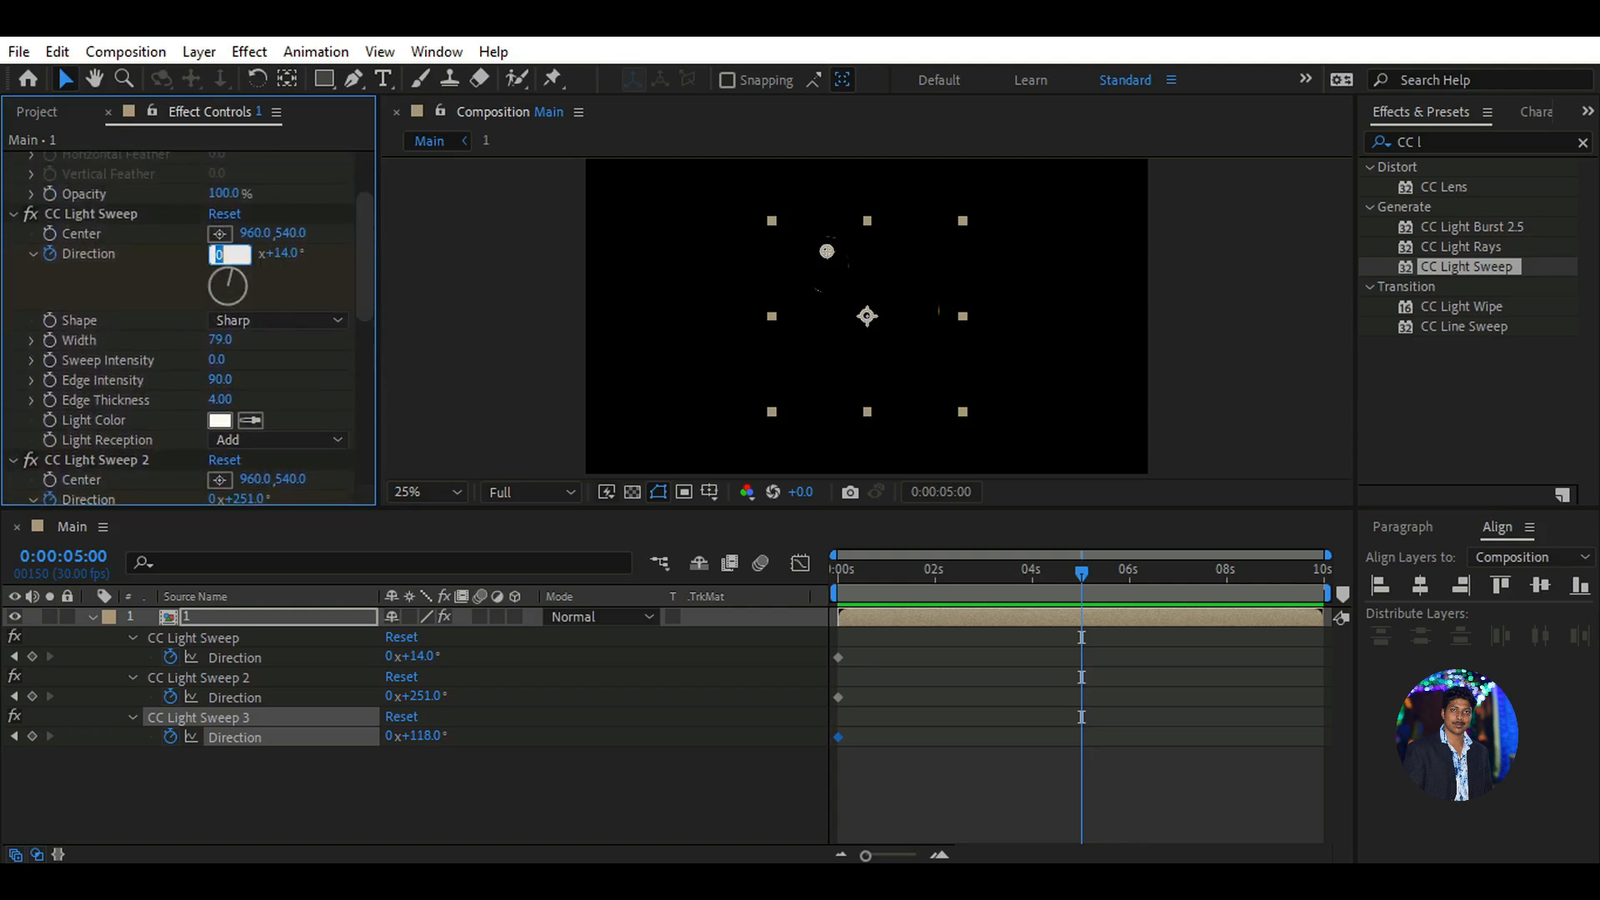
text(2)
key(Tab)
text(0)
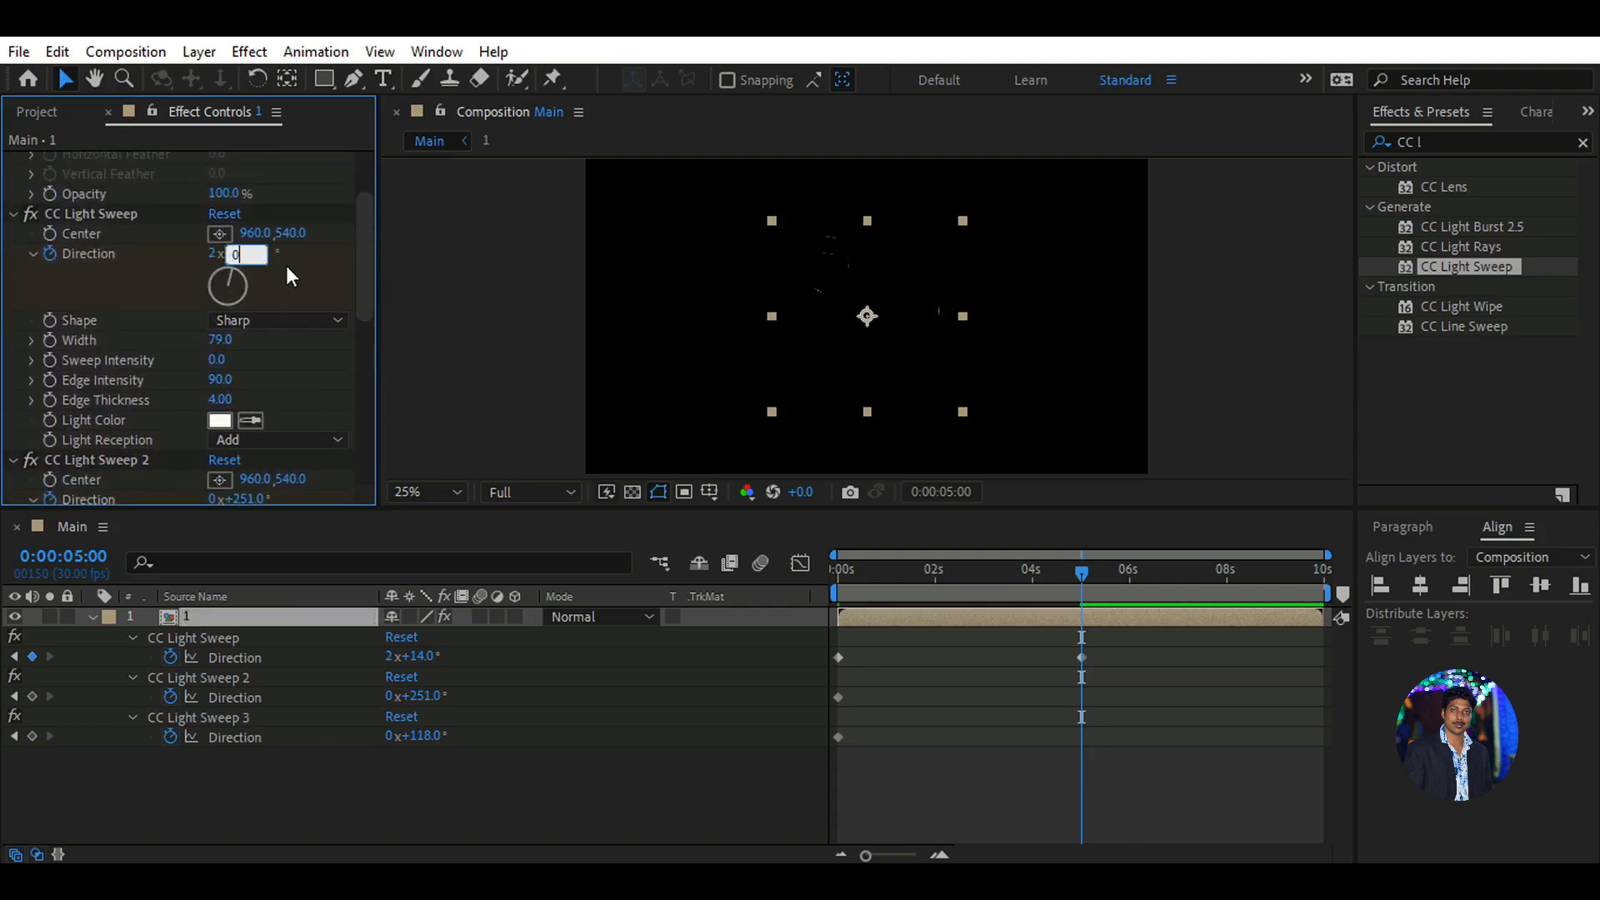
key(Return)
Keyframe the Direction of CC Light Sweep 2 at 2x+0° at 0:00:05:00
drag(362, 274, 364, 340)
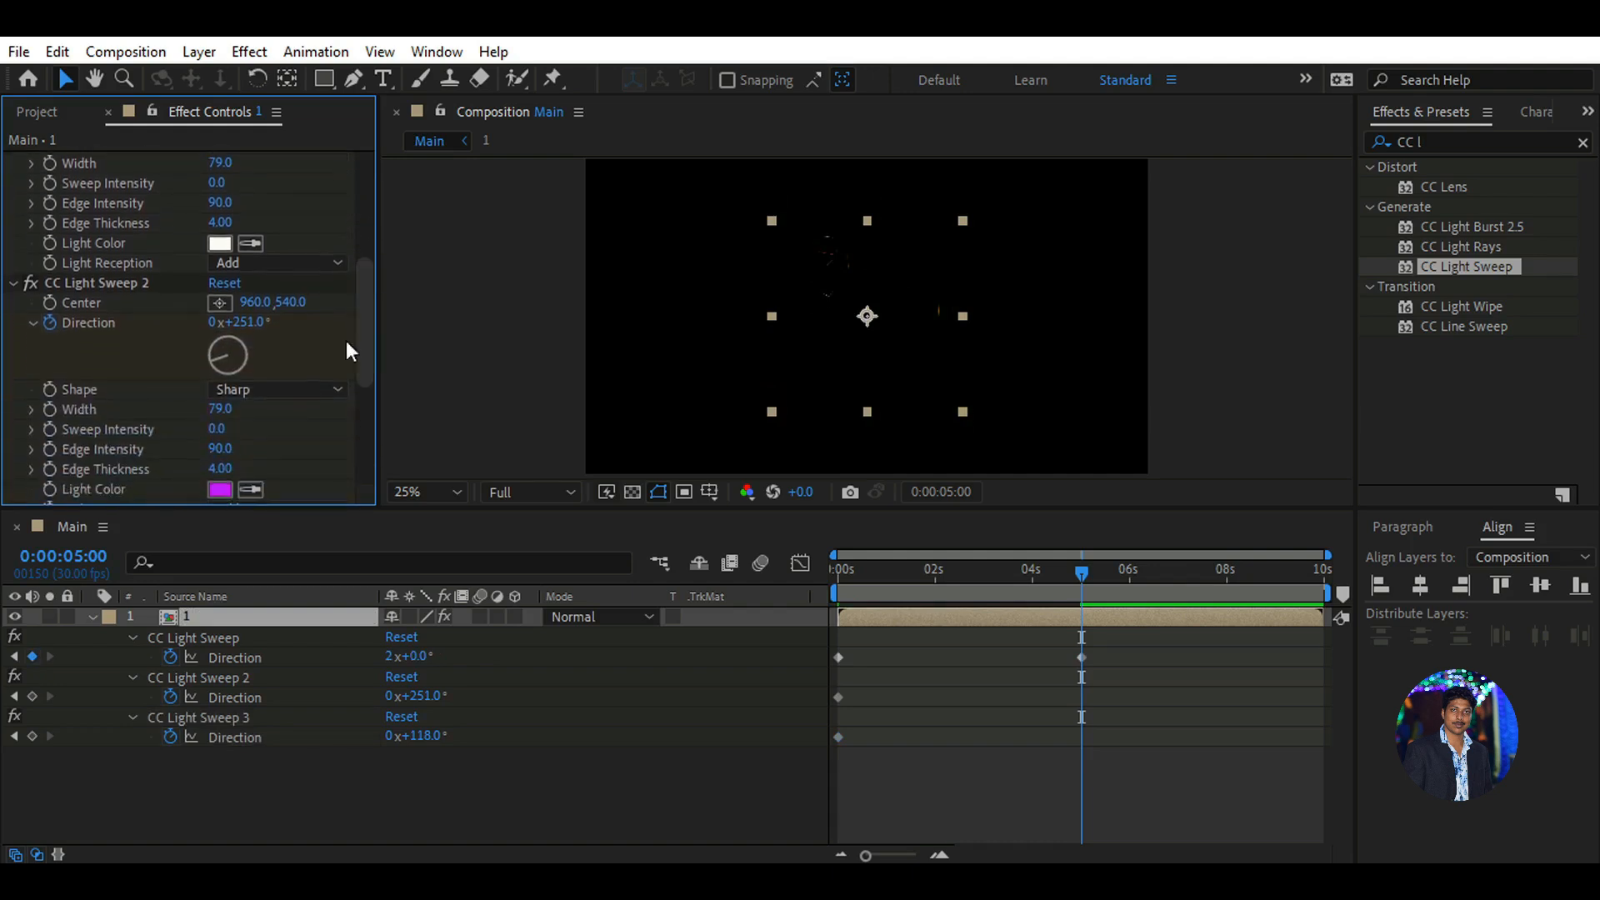
click(215, 323)
text(2)
key(Tab)
text(0)
key(Return)
Keyframe the Direction of CC Light Sweep 3 at 2x+0° at 0:00:05:00
drag(366, 303, 367, 377)
click(216, 365)
text(2)
key(Tab)
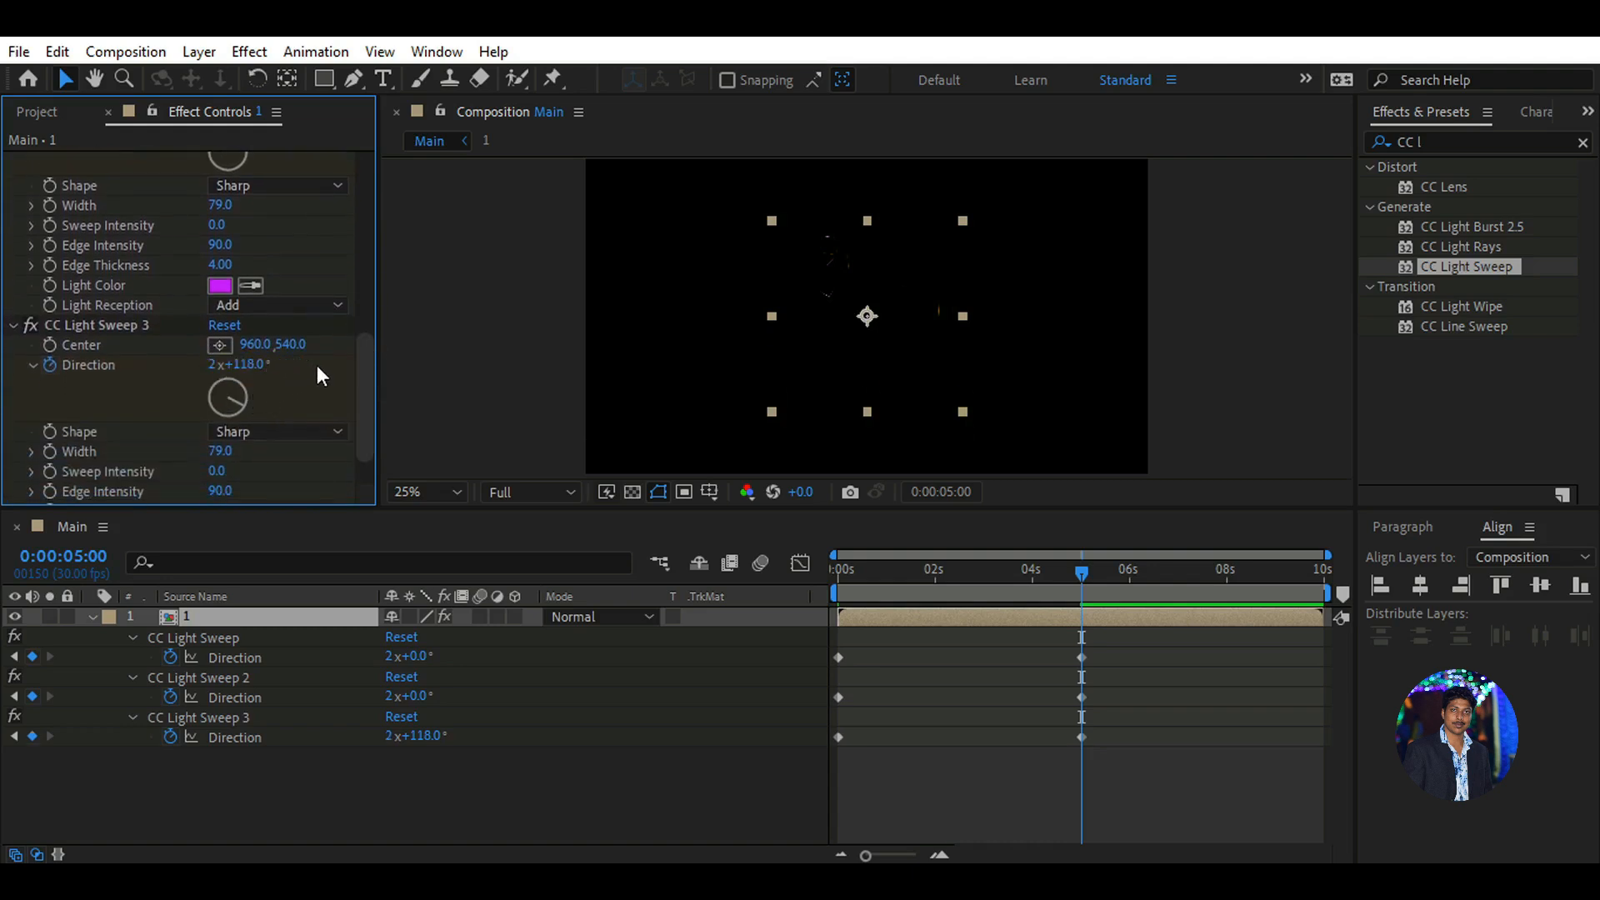
text(0)
key(Return)
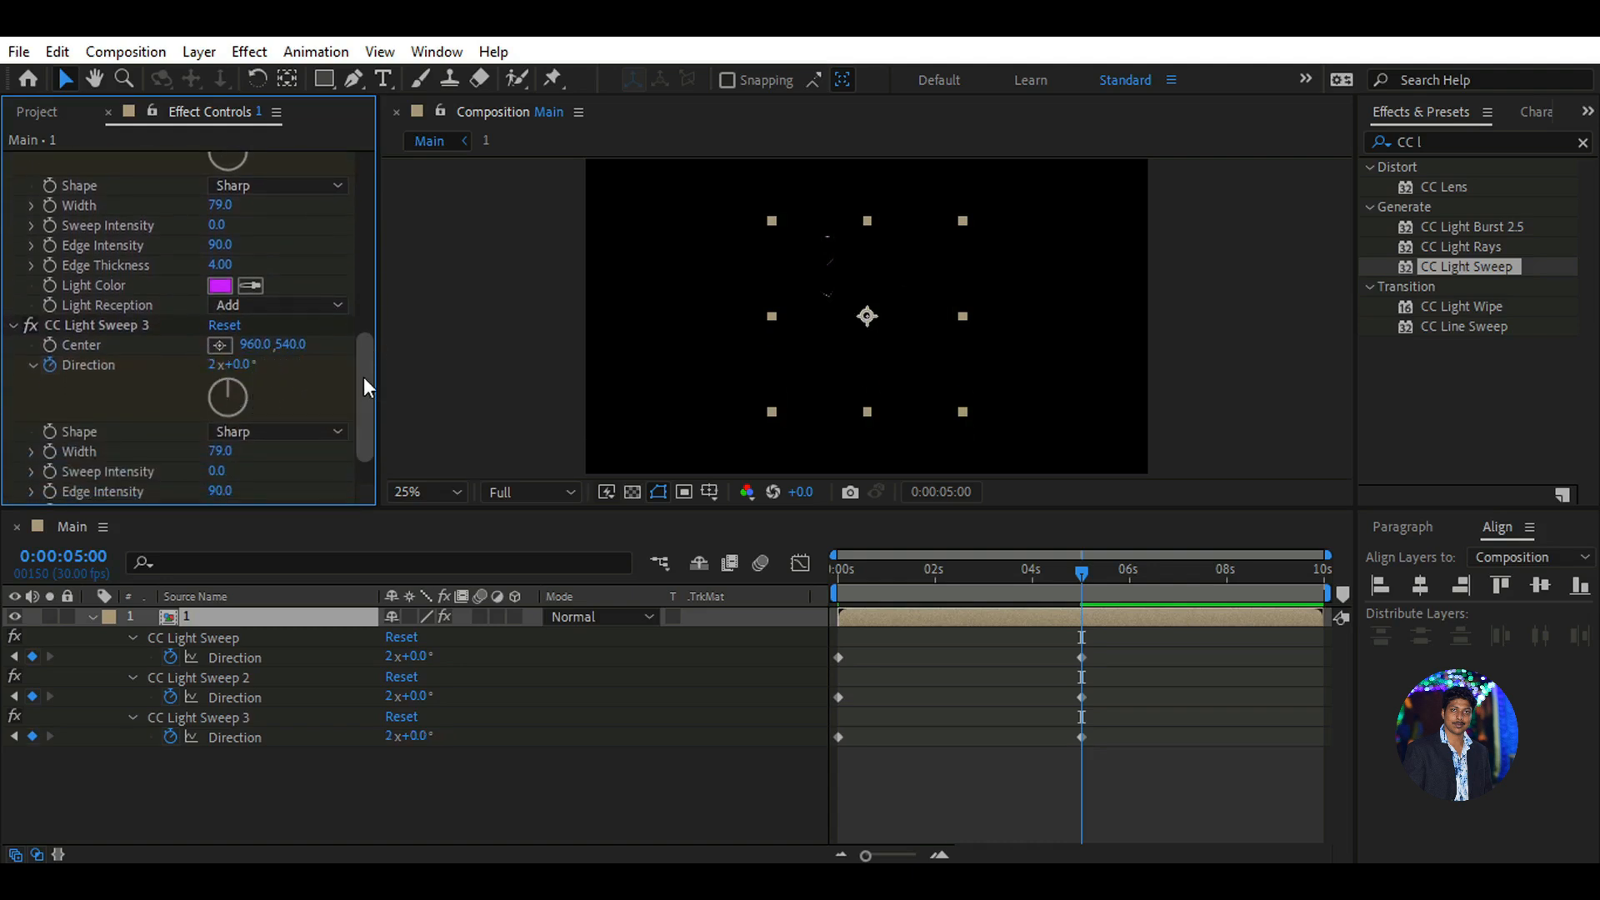
drag(367, 379, 367, 423)
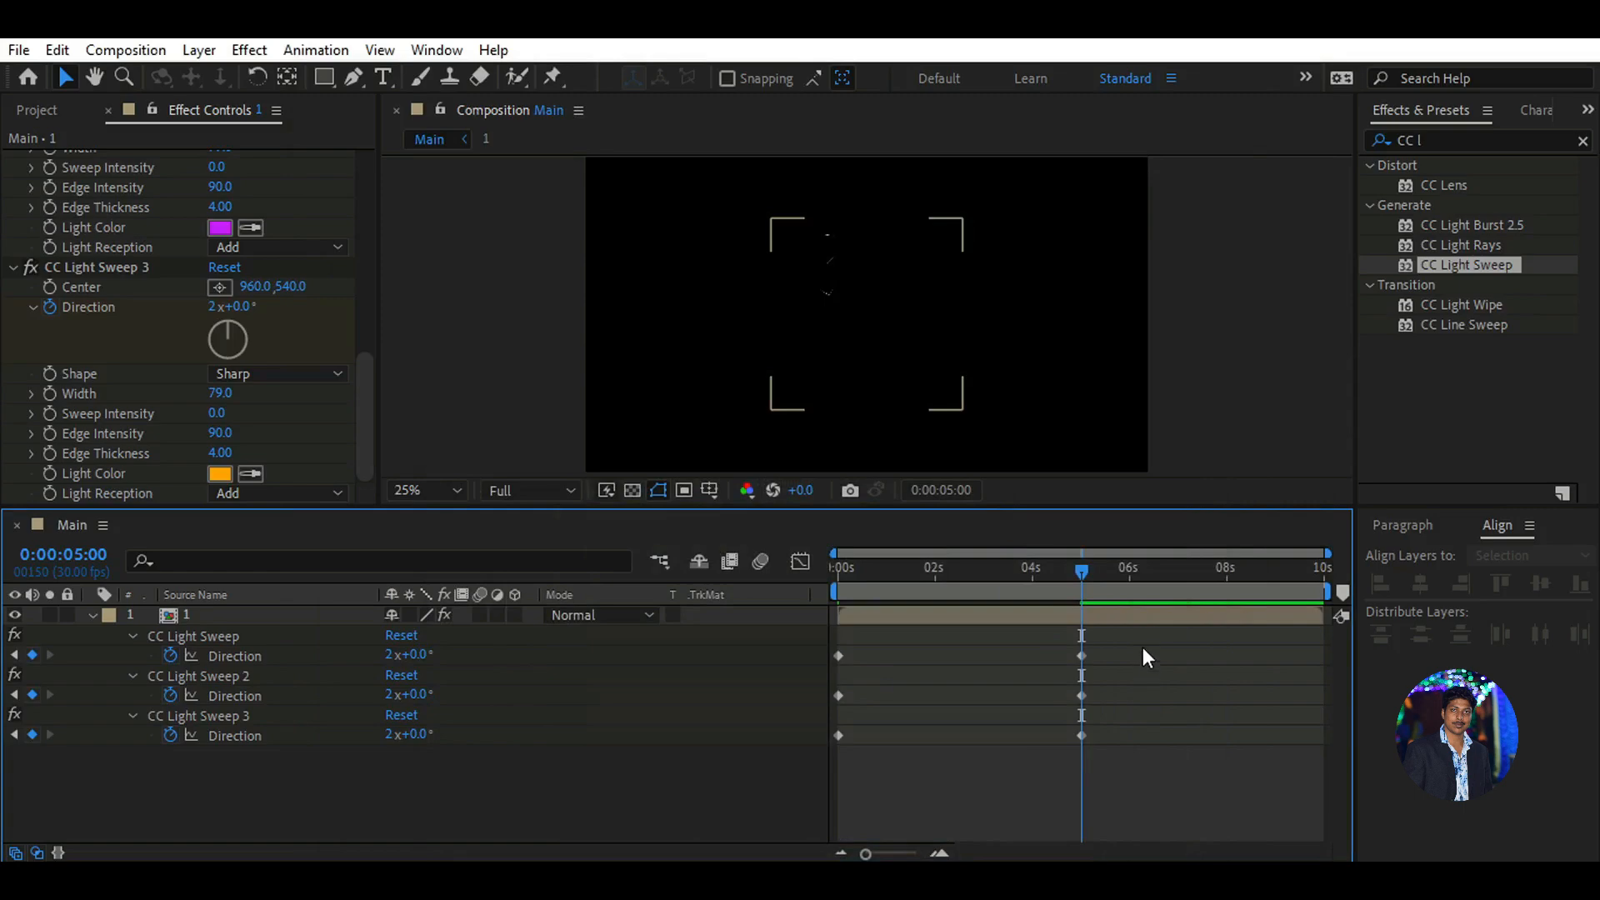
Easy-ease all Direction keyframes of the three light sweeps and reshape their speed curves to peak early and slow towards the end
drag(1142, 647, 823, 748)
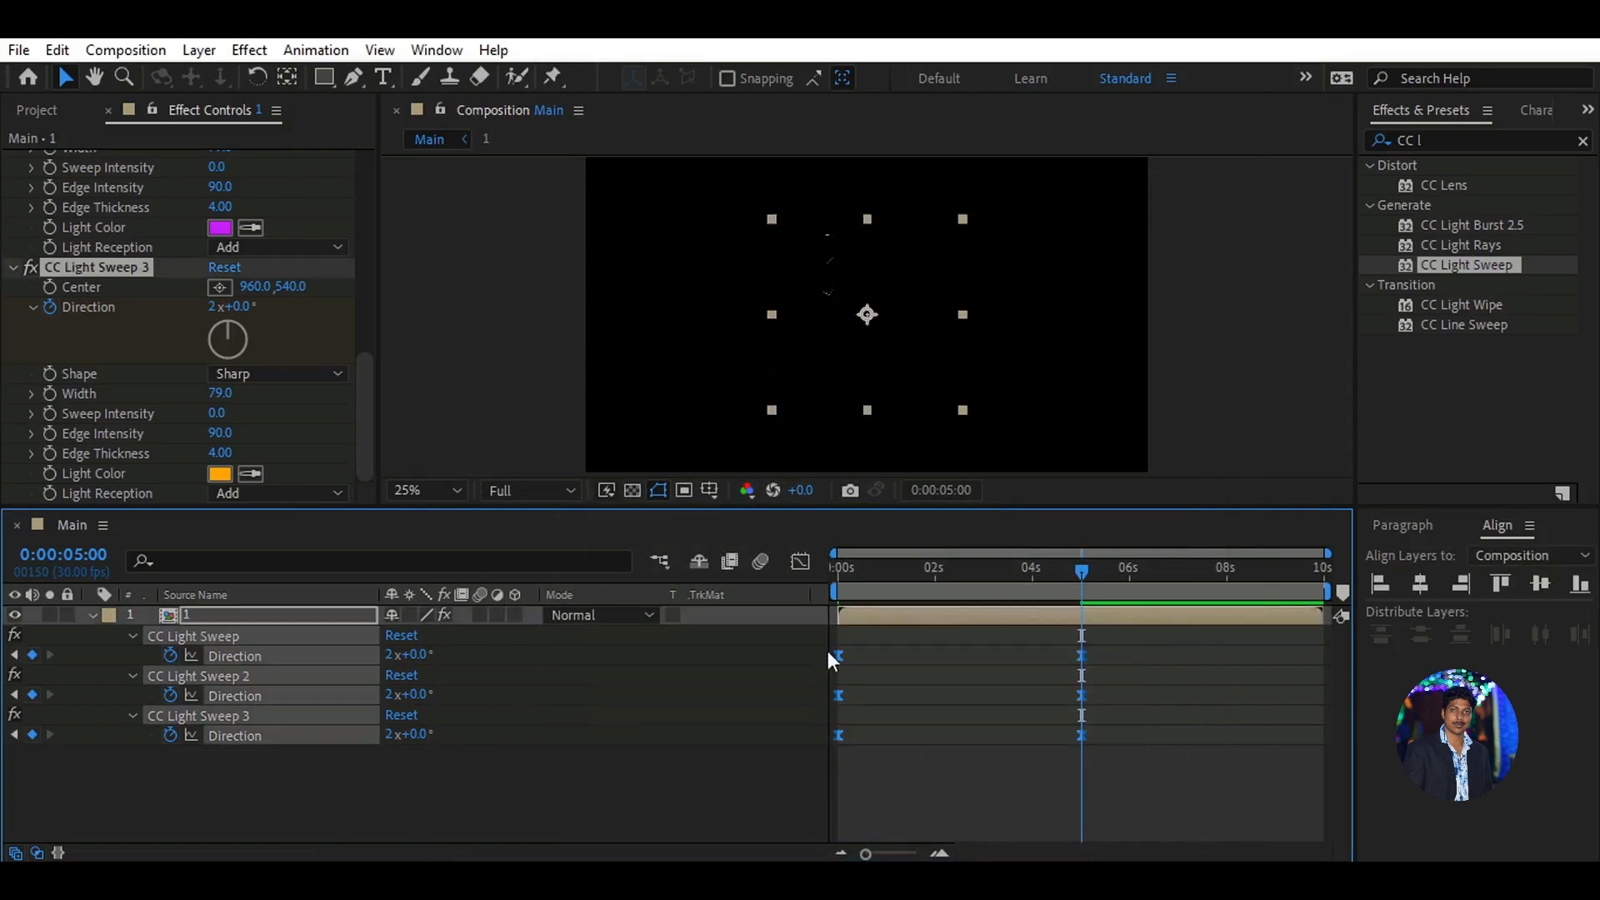
click(798, 561)
drag(1118, 805, 828, 809)
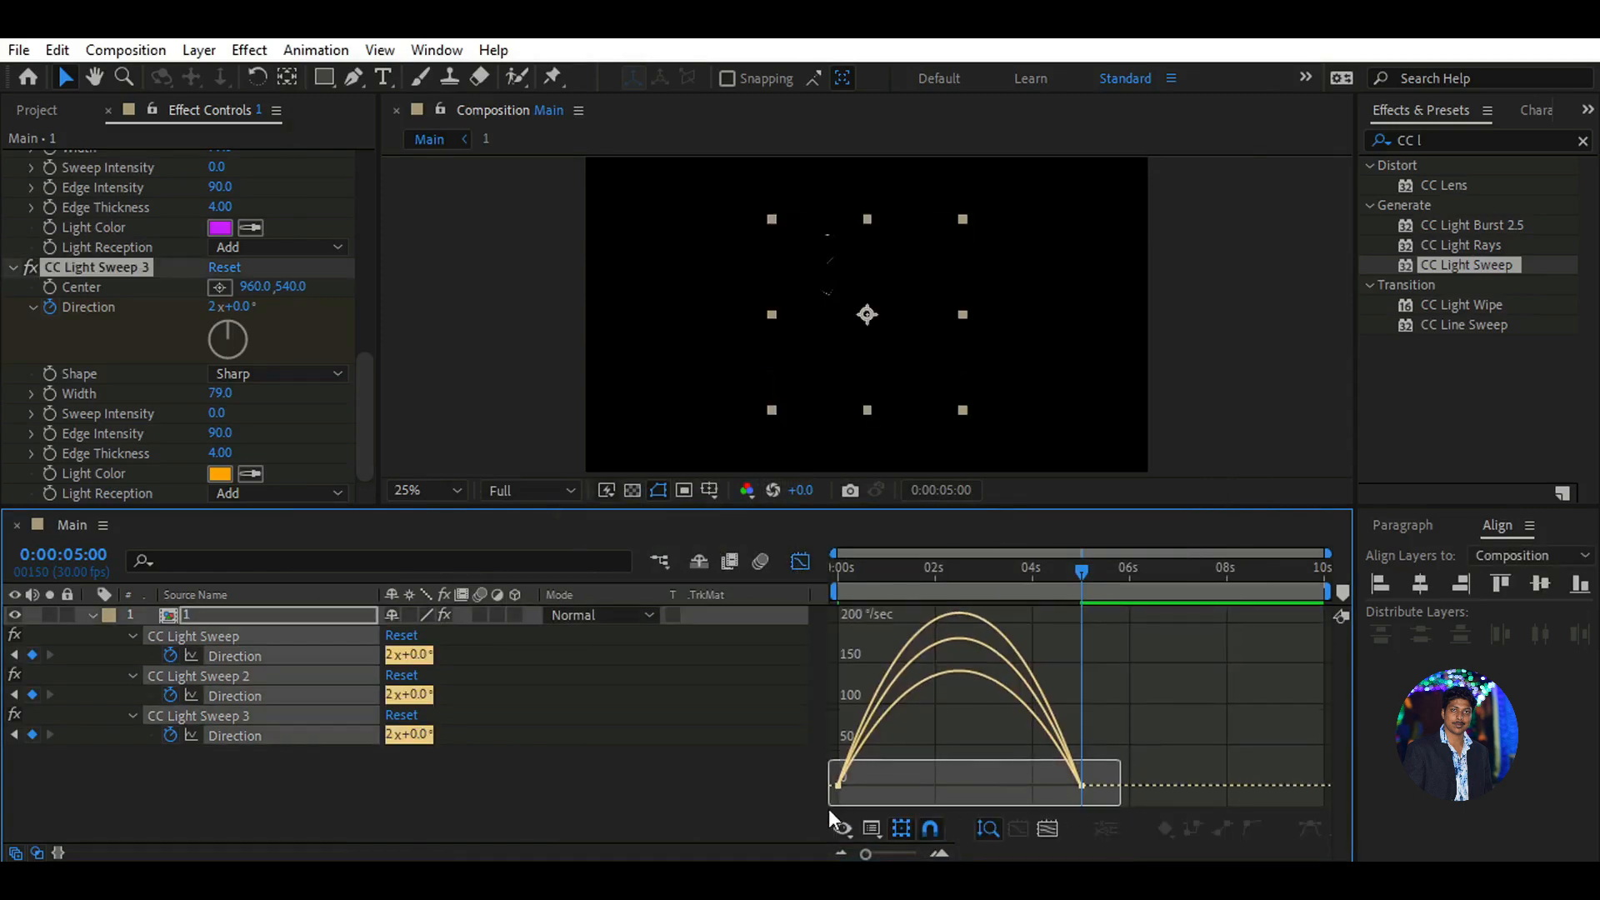
drag(1041, 784, 994, 783)
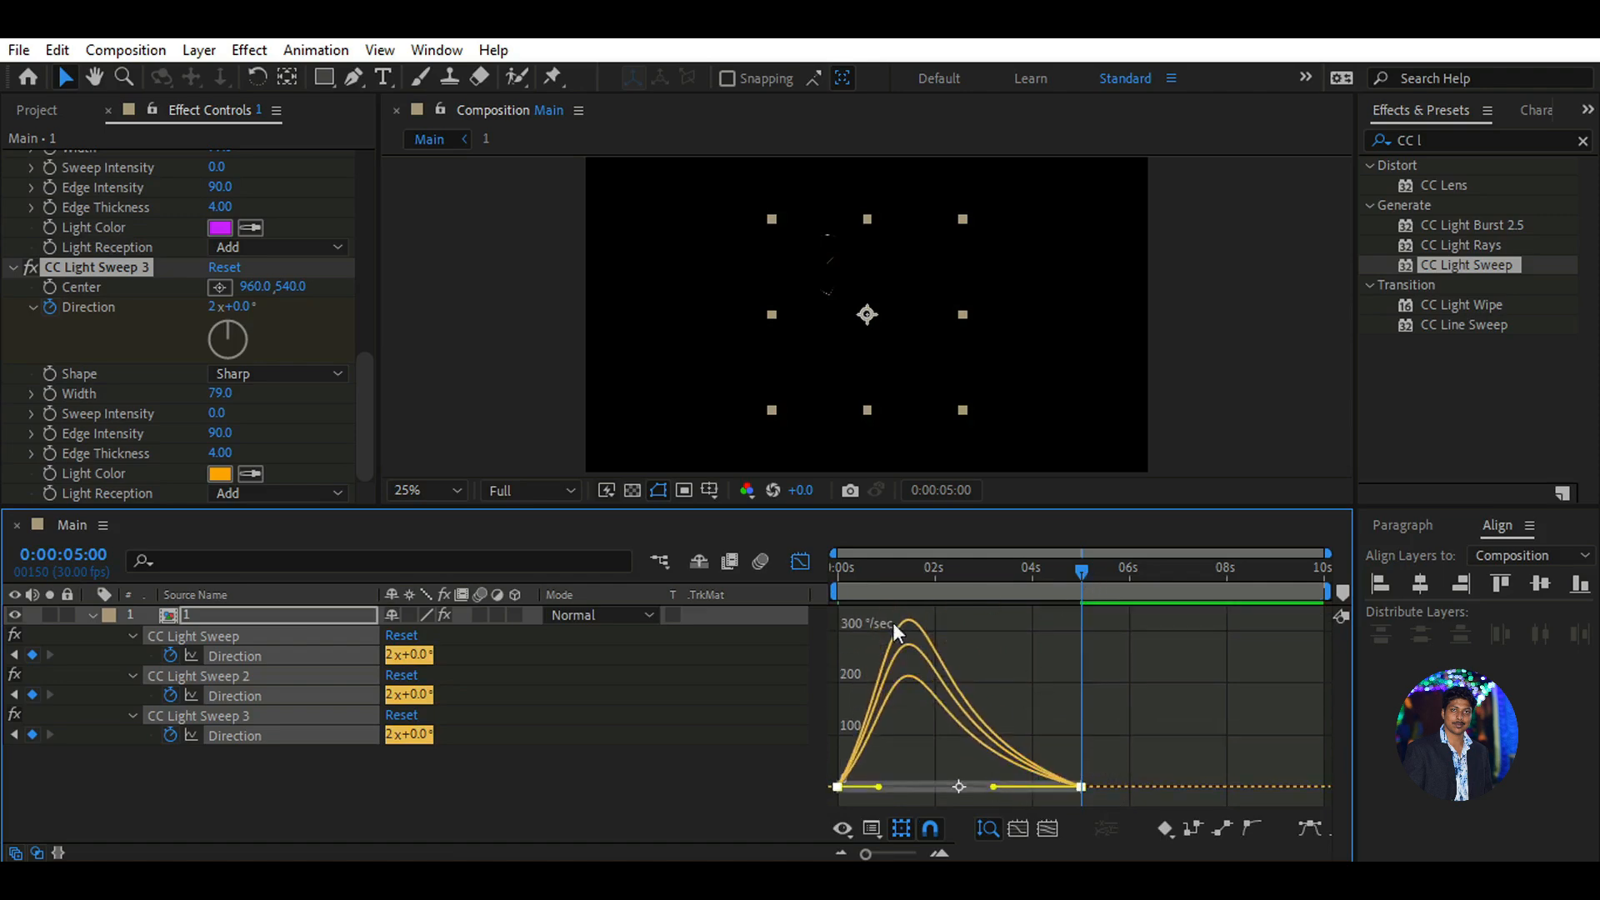
click(796, 572)
click(762, 781)
Return to 0:00:00:00 and collapse the settings of all three CC Light Sweep effects on layer 1
drag(1082, 571, 838, 578)
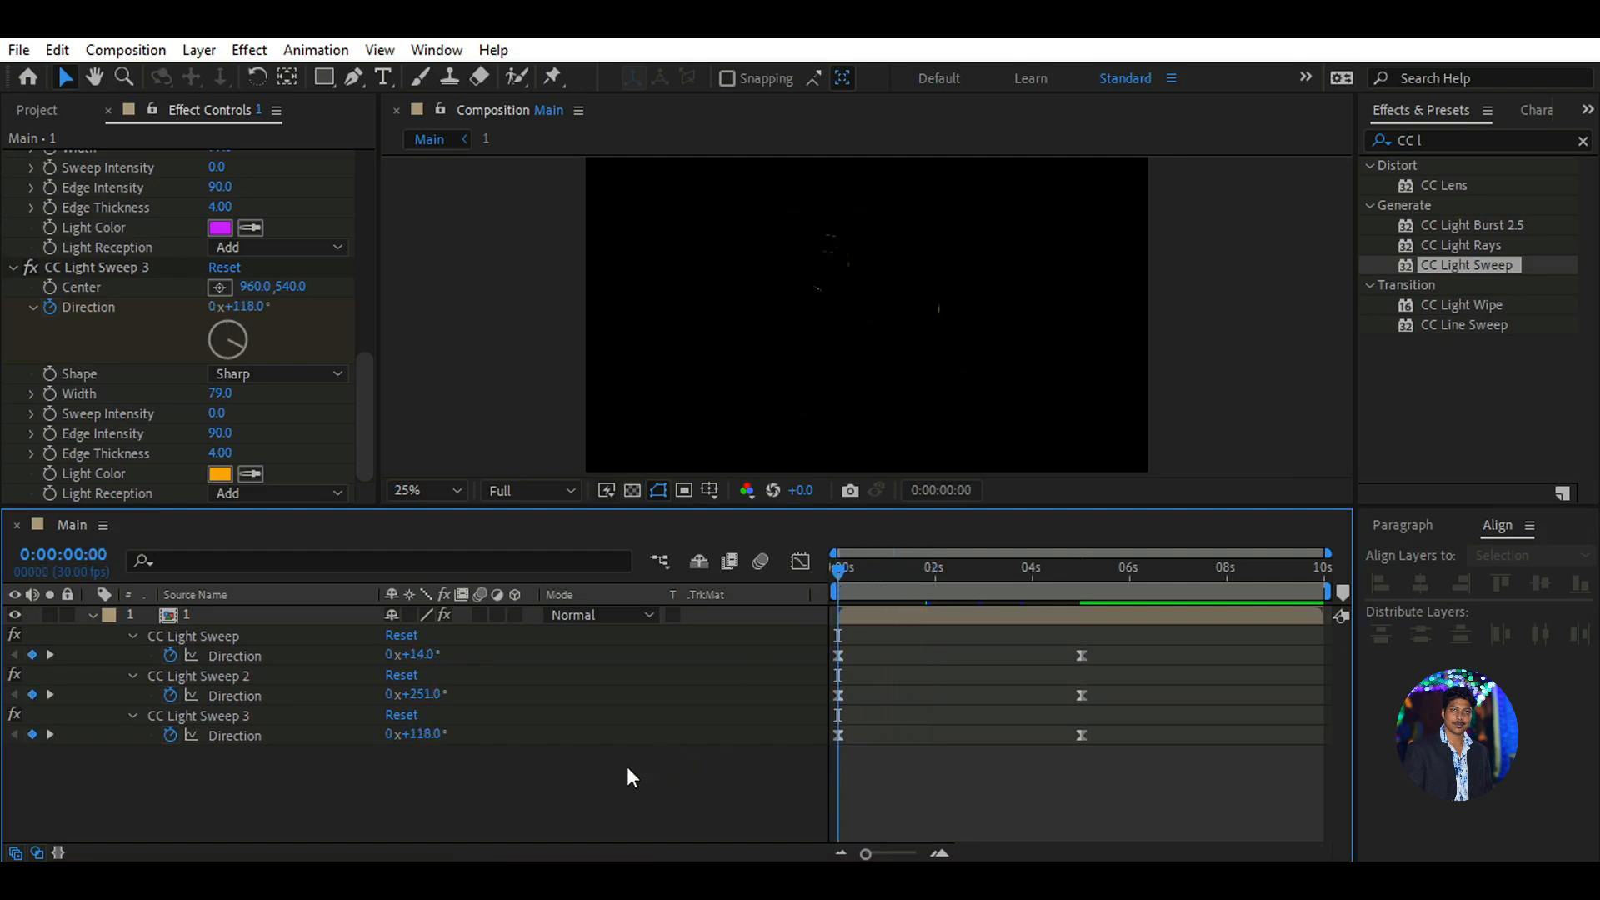
click(15, 269)
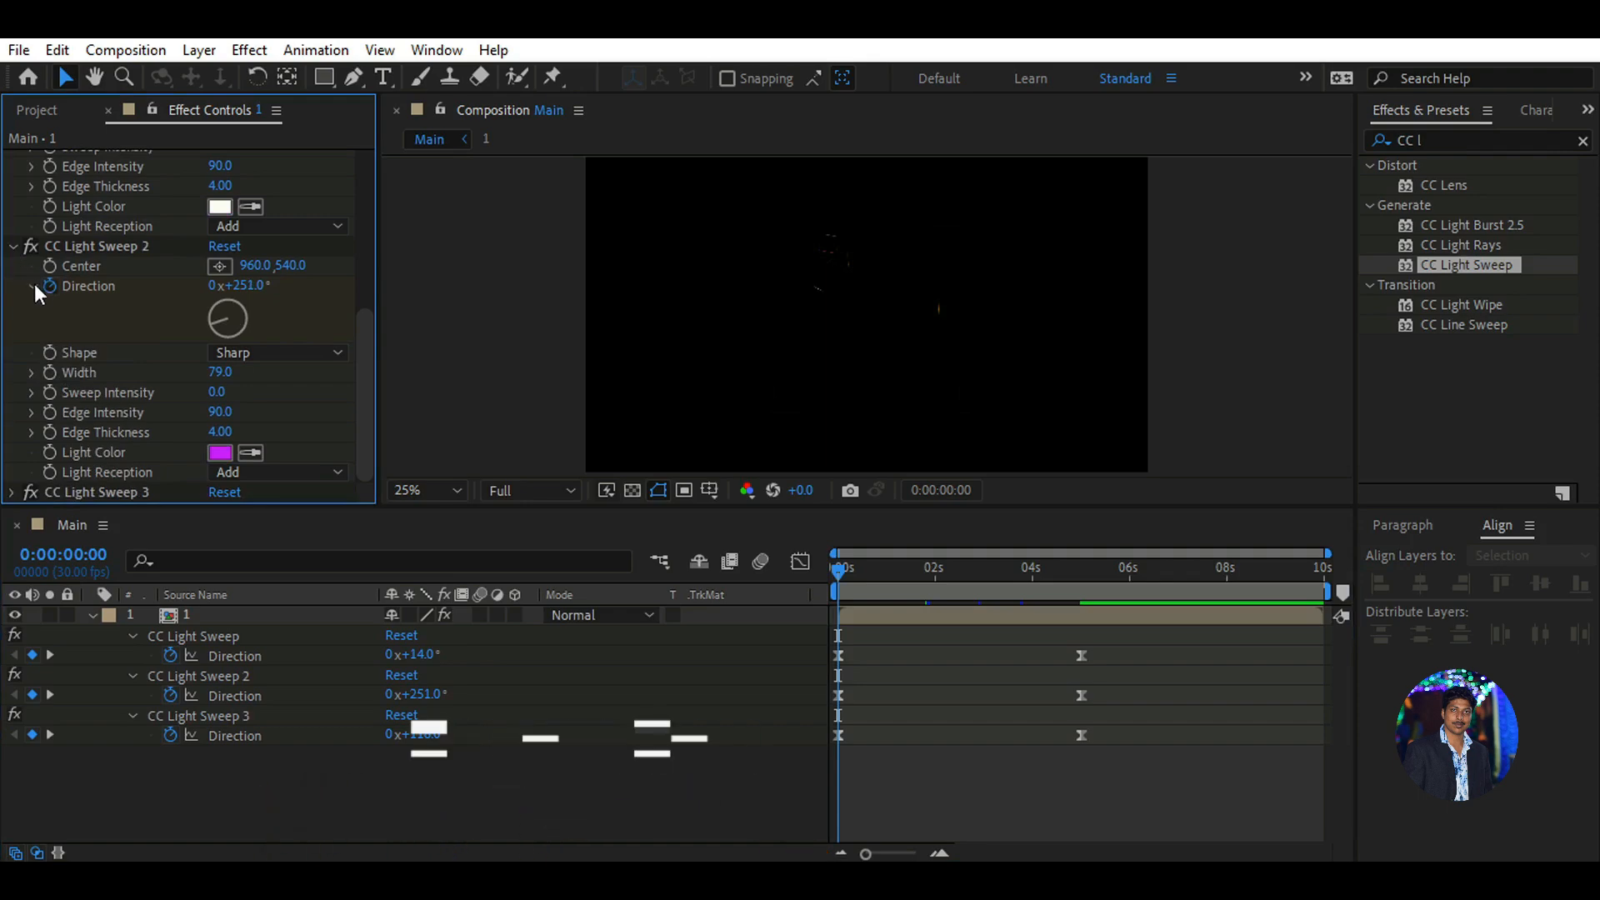
click(248, 620)
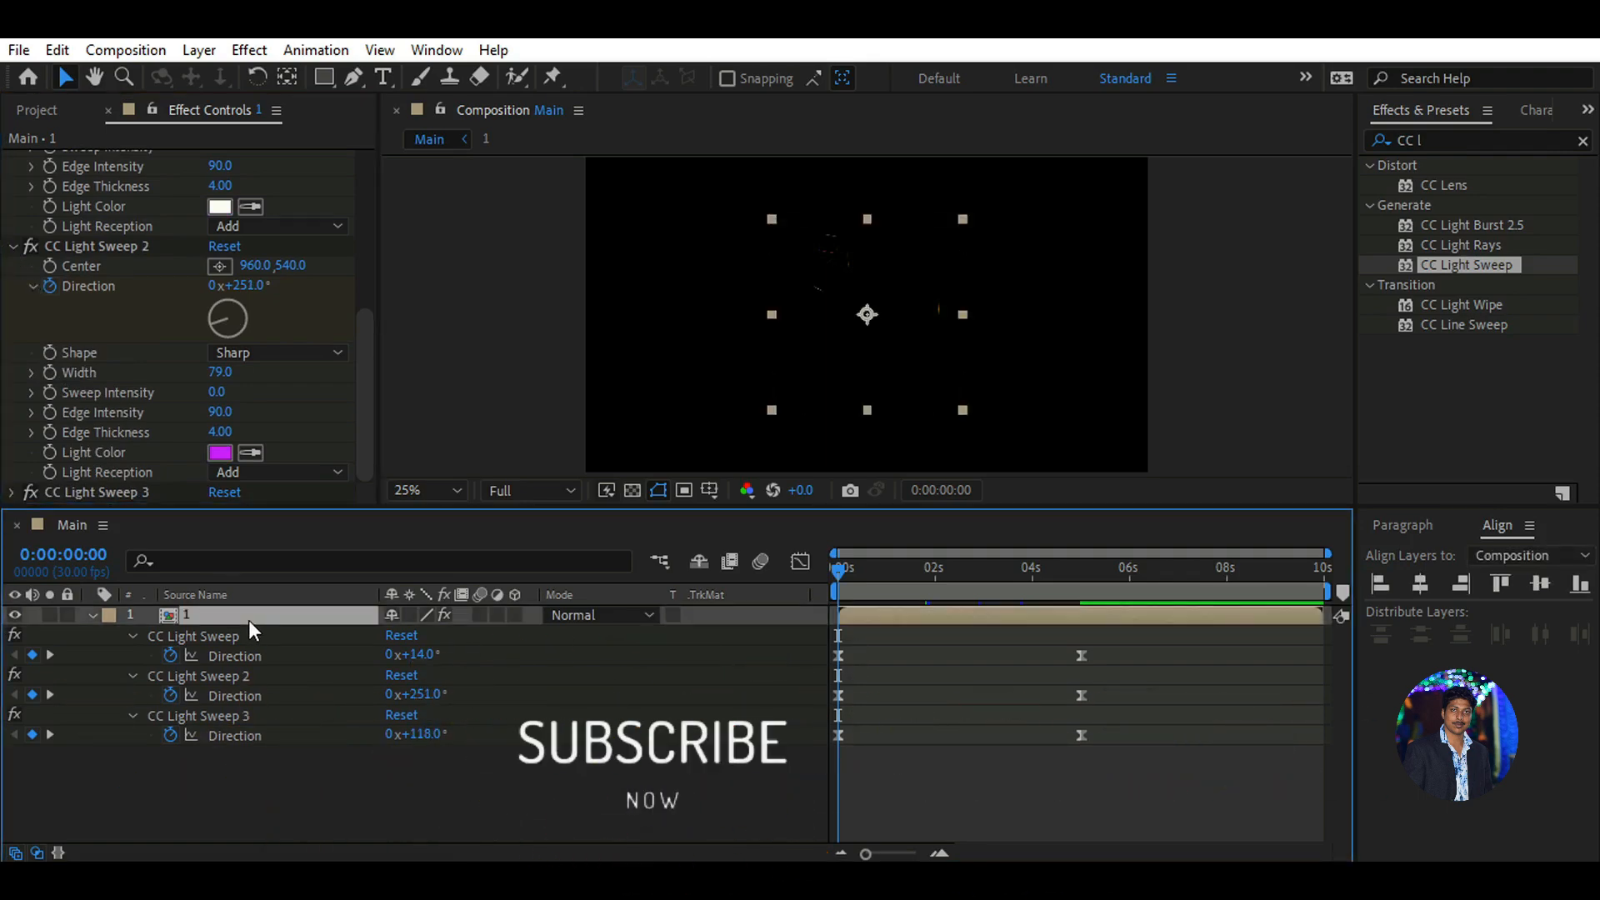
scroll(27, 287, up, 2)
click(13, 300)
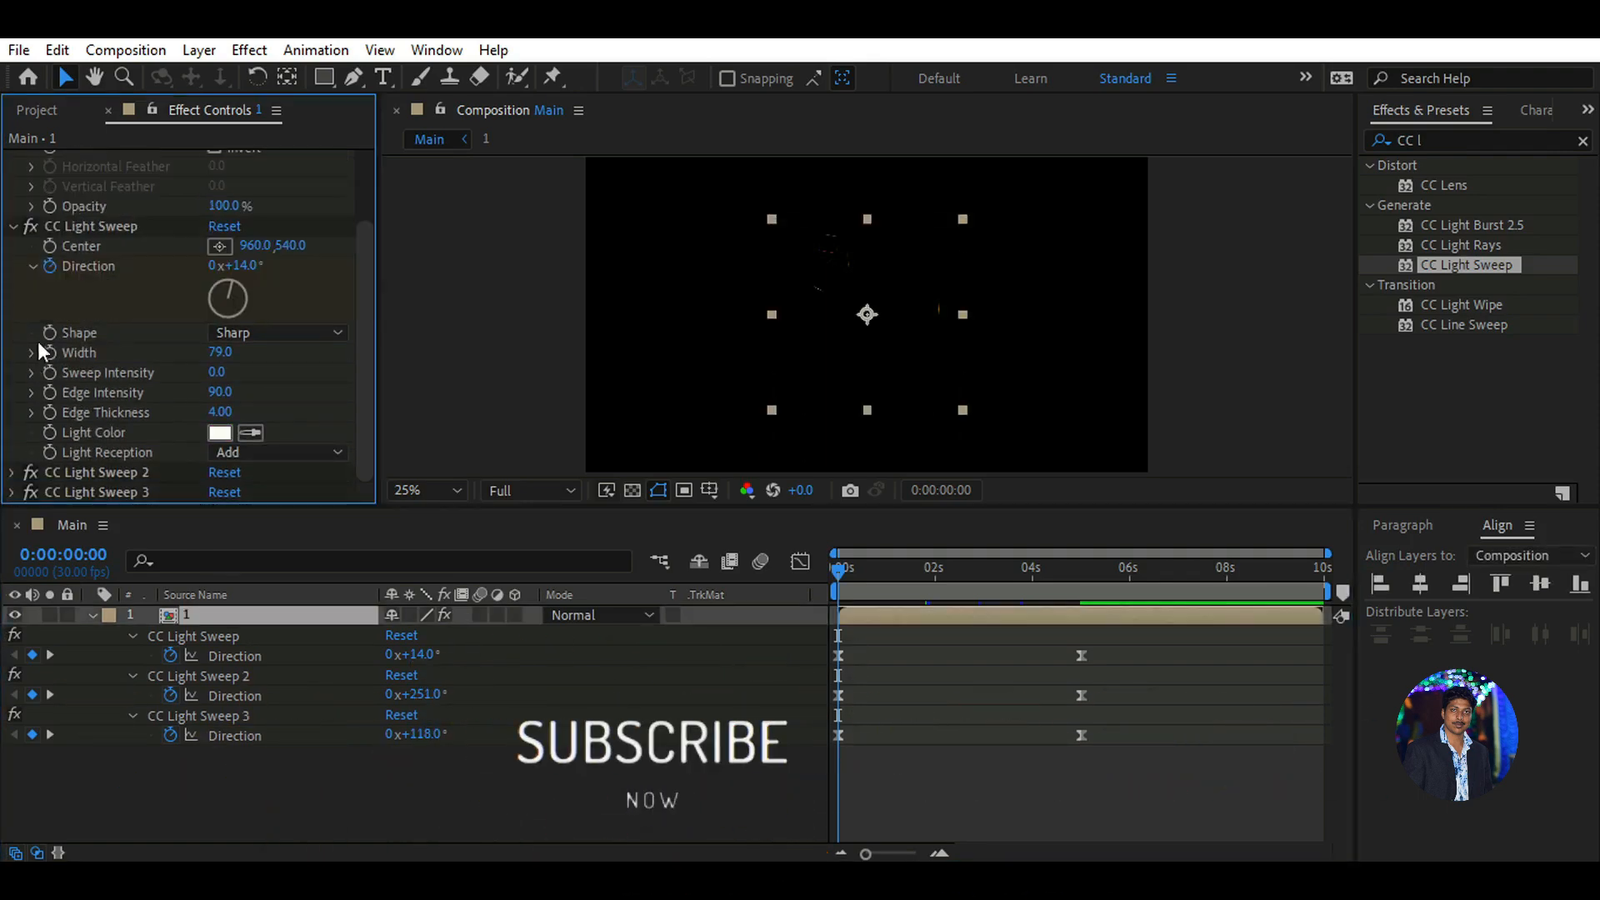
click(16, 226)
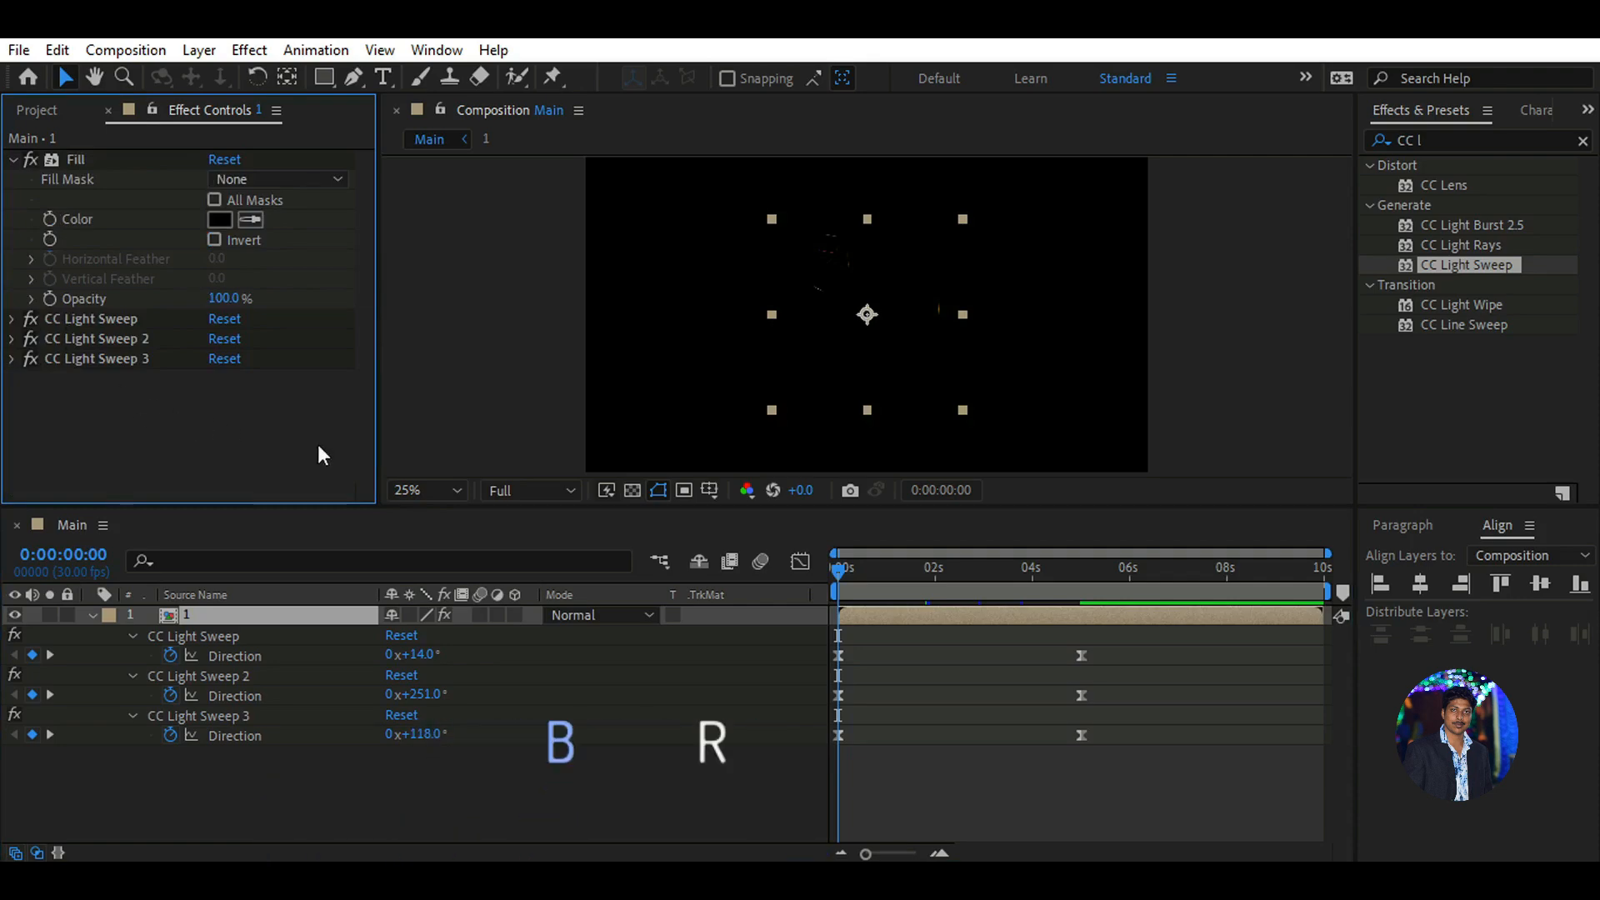
Find the Stylize Glow effect and apply it to layer 1
click(1492, 141)
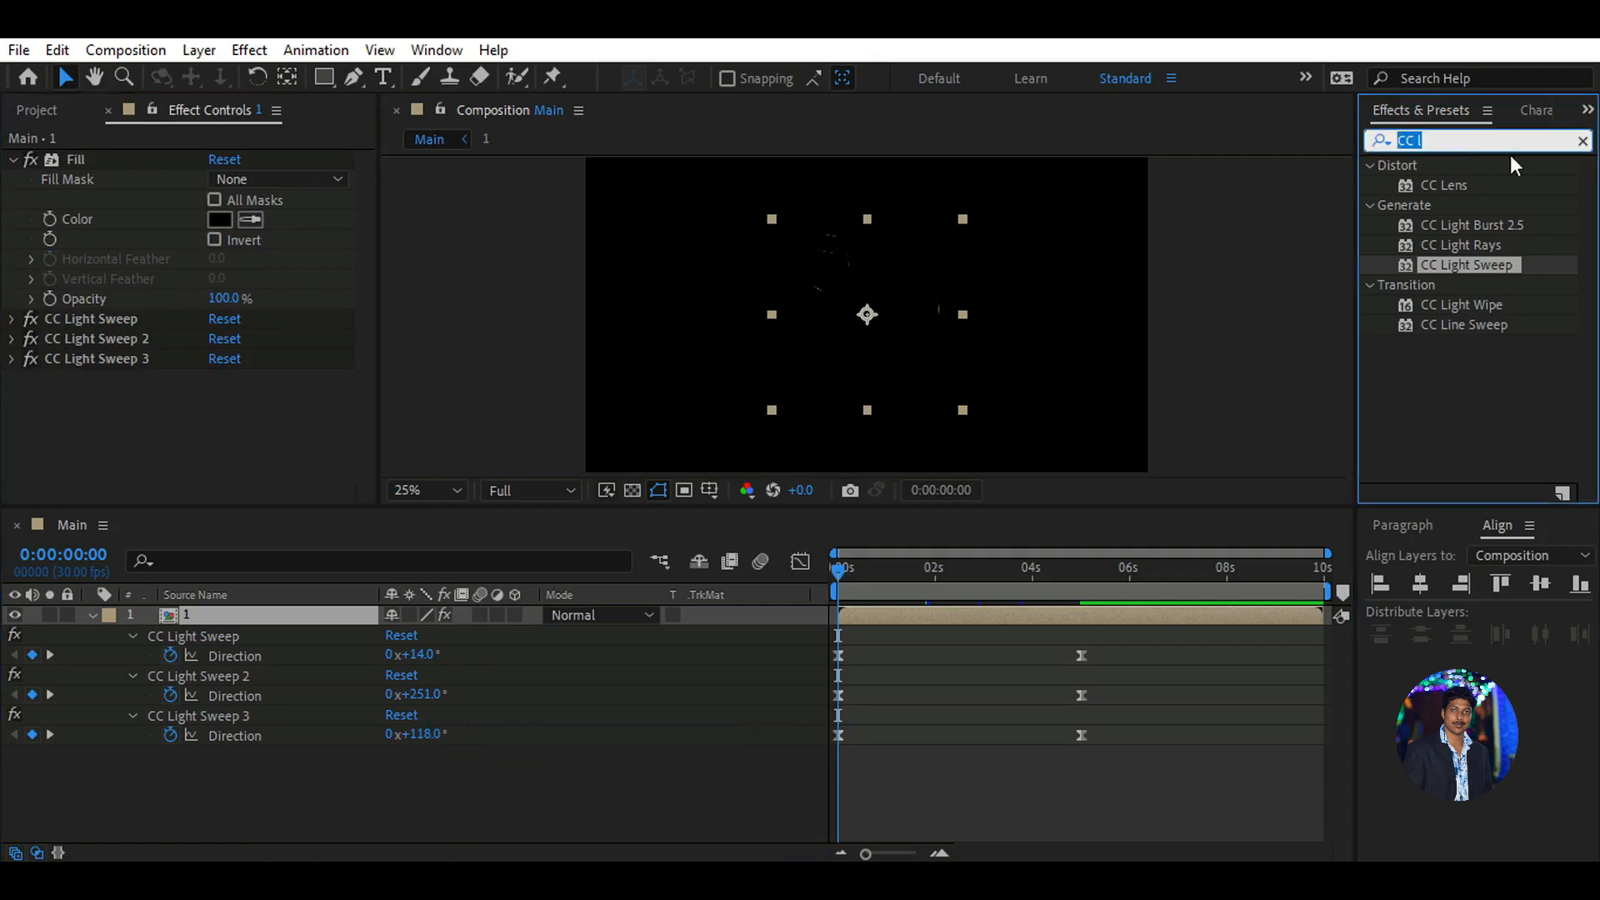
text(glo)
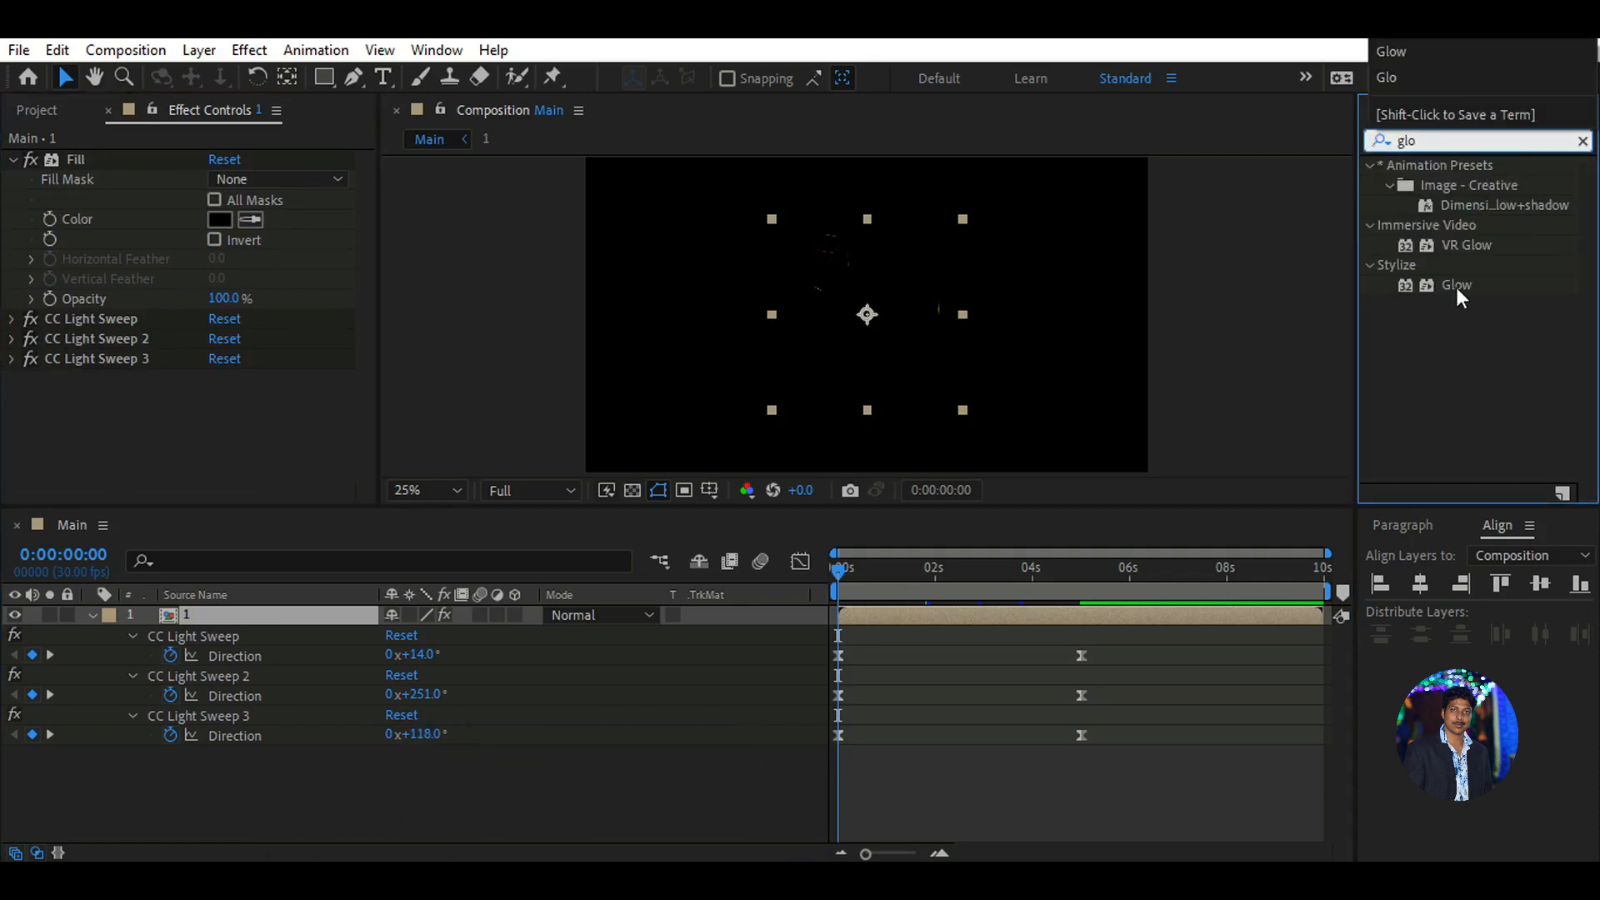
drag(1457, 285, 597, 364)
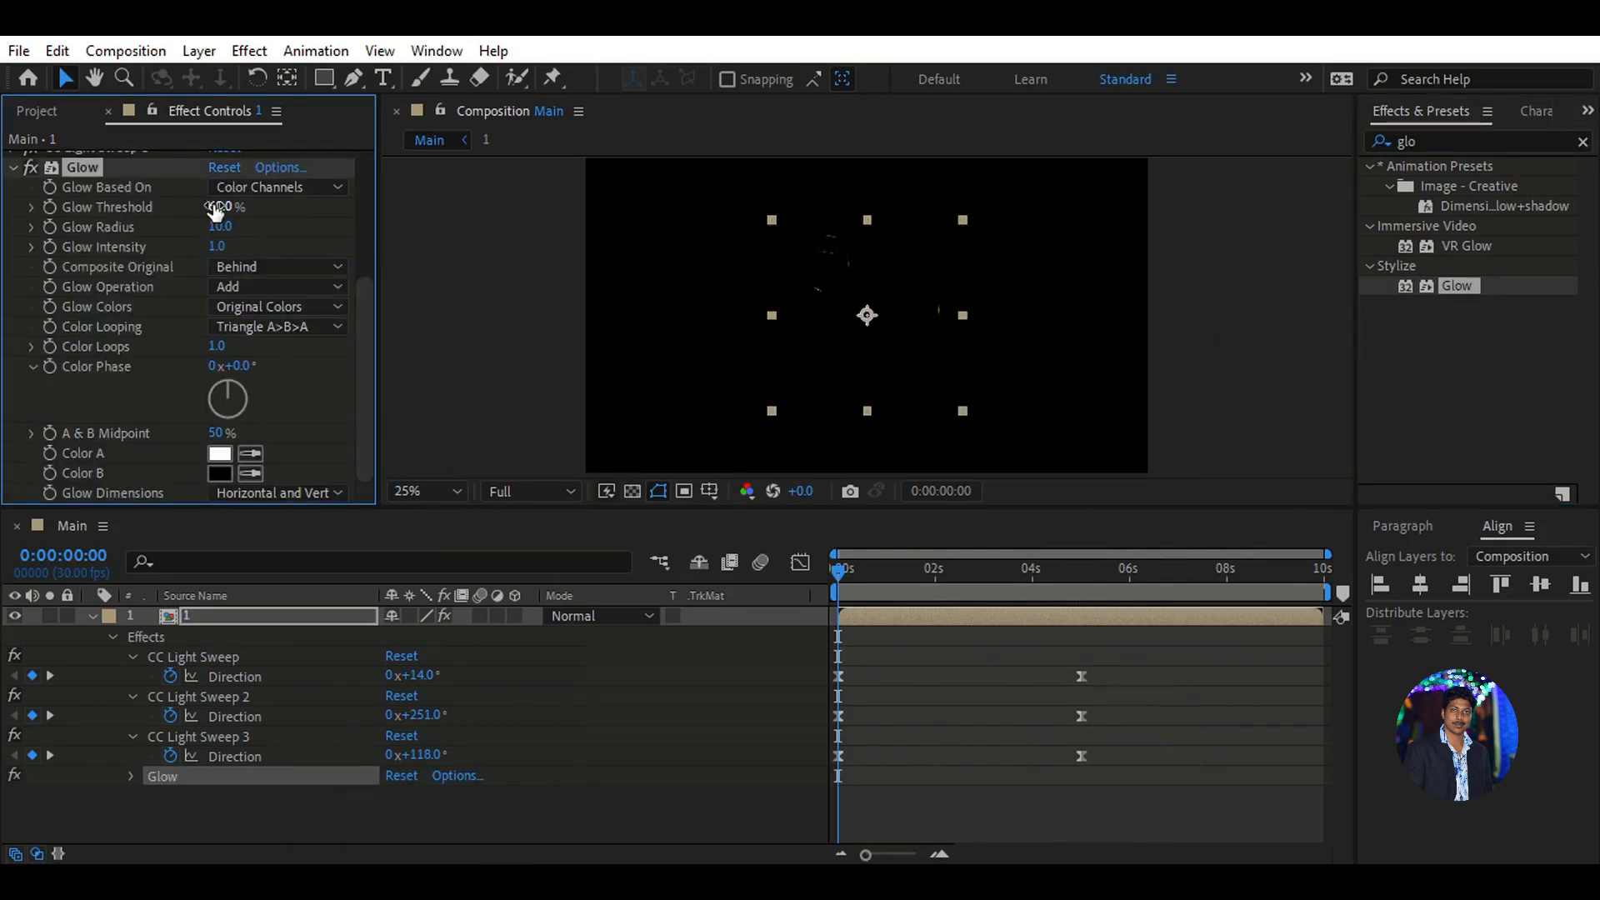
Set the Glow's threshold to 24%, its radius to 50 and its intensity to 1.3
click(219, 207)
text(24)
key(Return)
click(218, 226)
text(50)
key(Return)
click(216, 247)
text(1.3)
key(Return)
drag(363, 284, 367, 264)
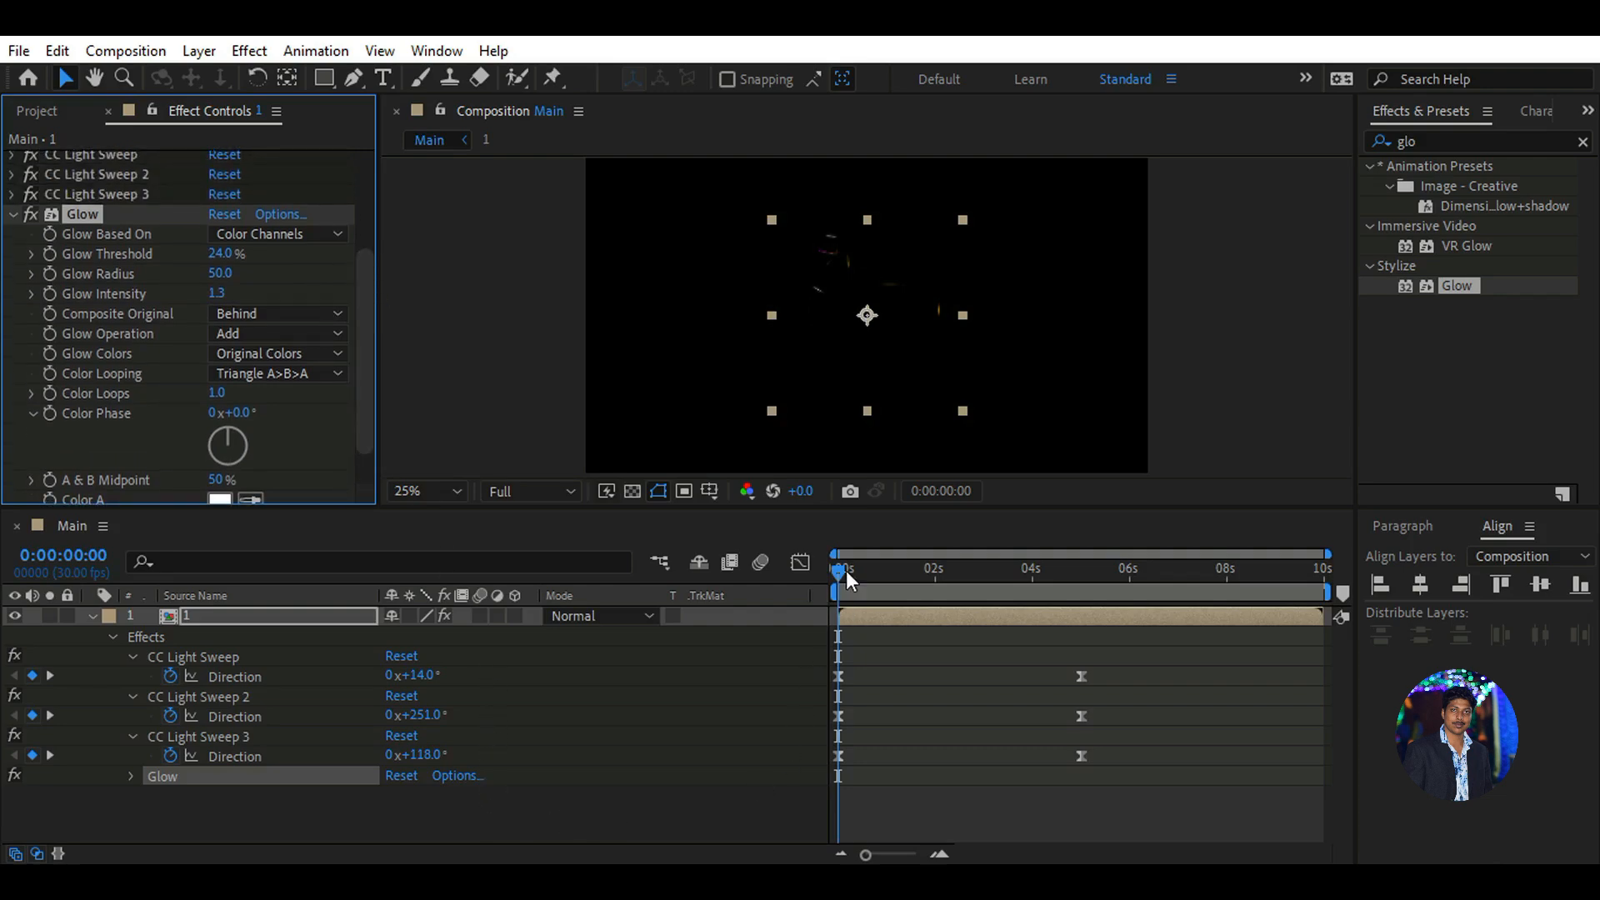
At 0:00:02:02, duplicate the Glow effect and set the copy's Glow Radius to 165
drag(847, 570, 940, 574)
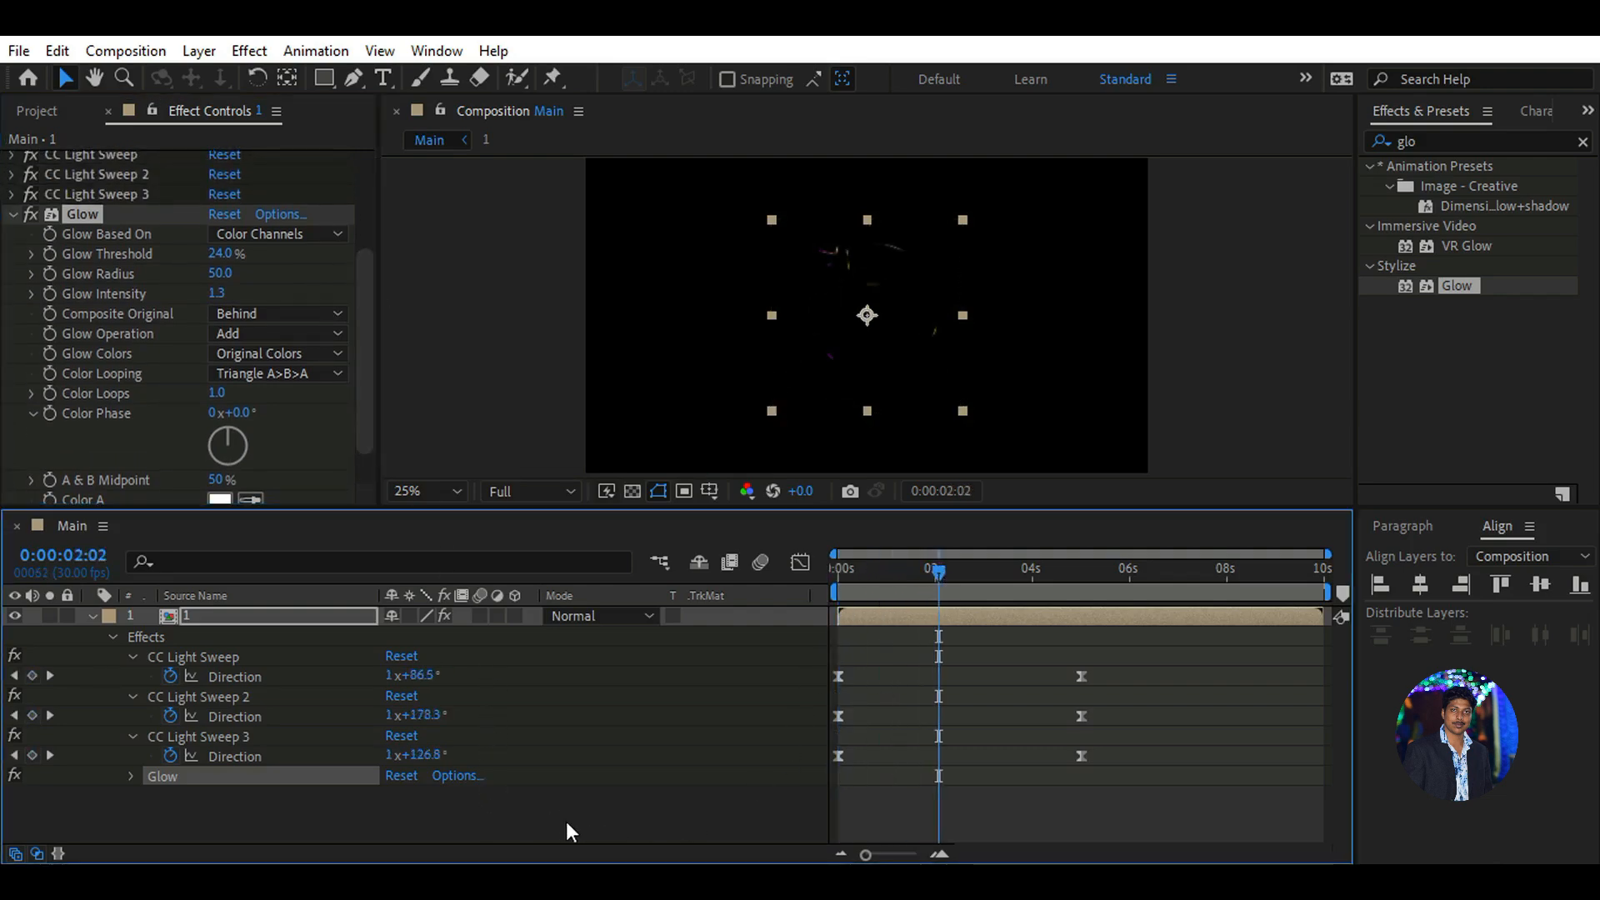
click(80, 219)
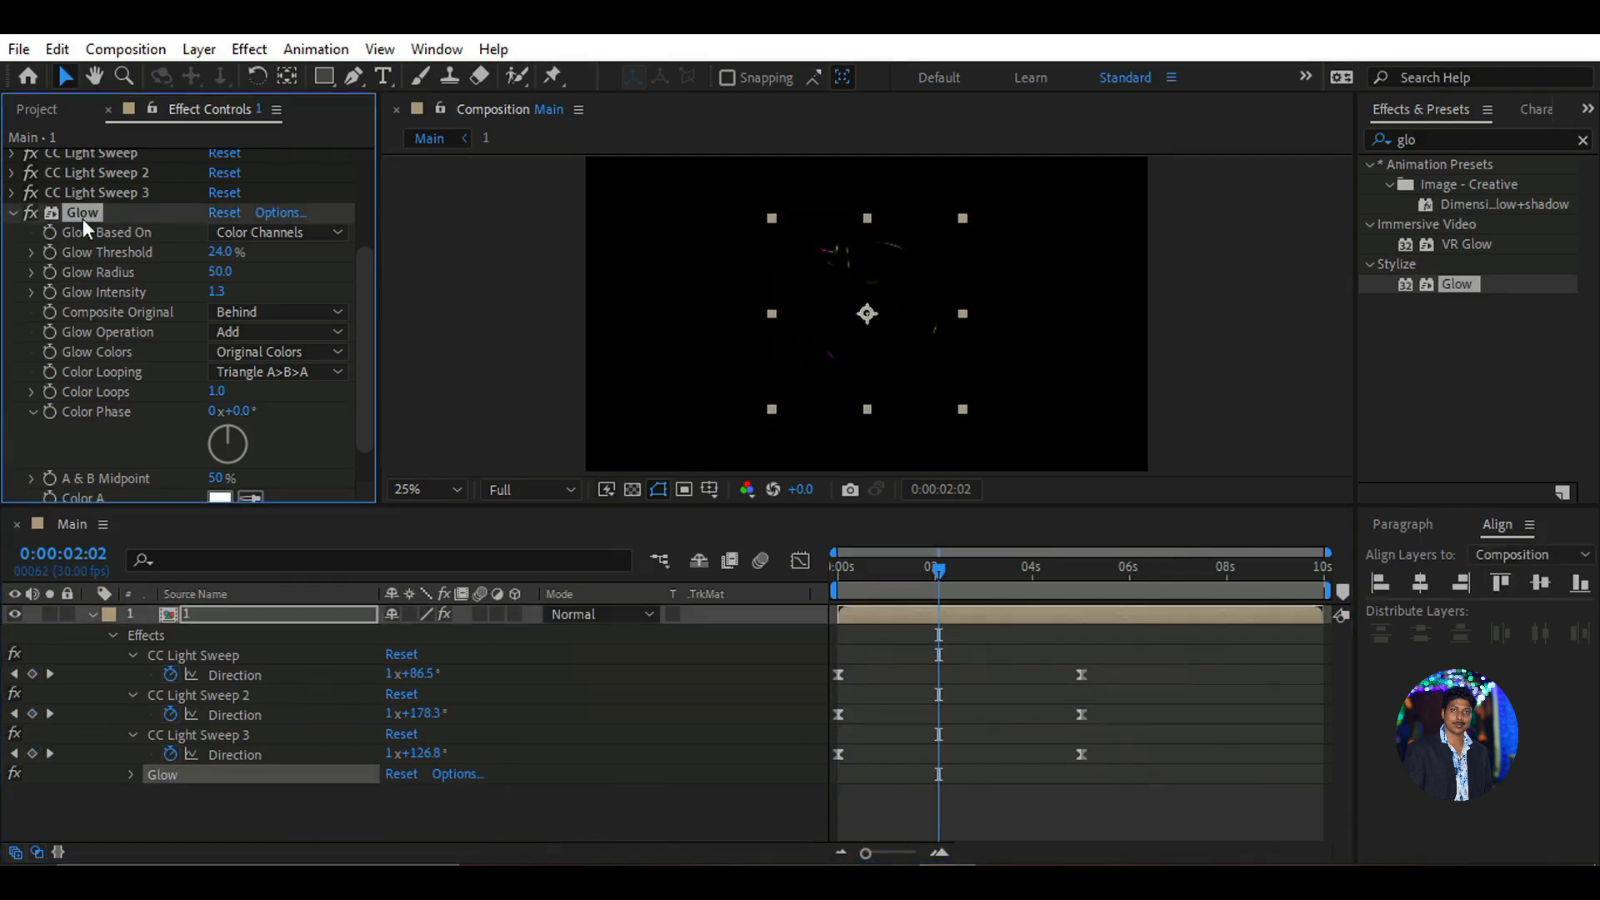
key(ctrl+d)
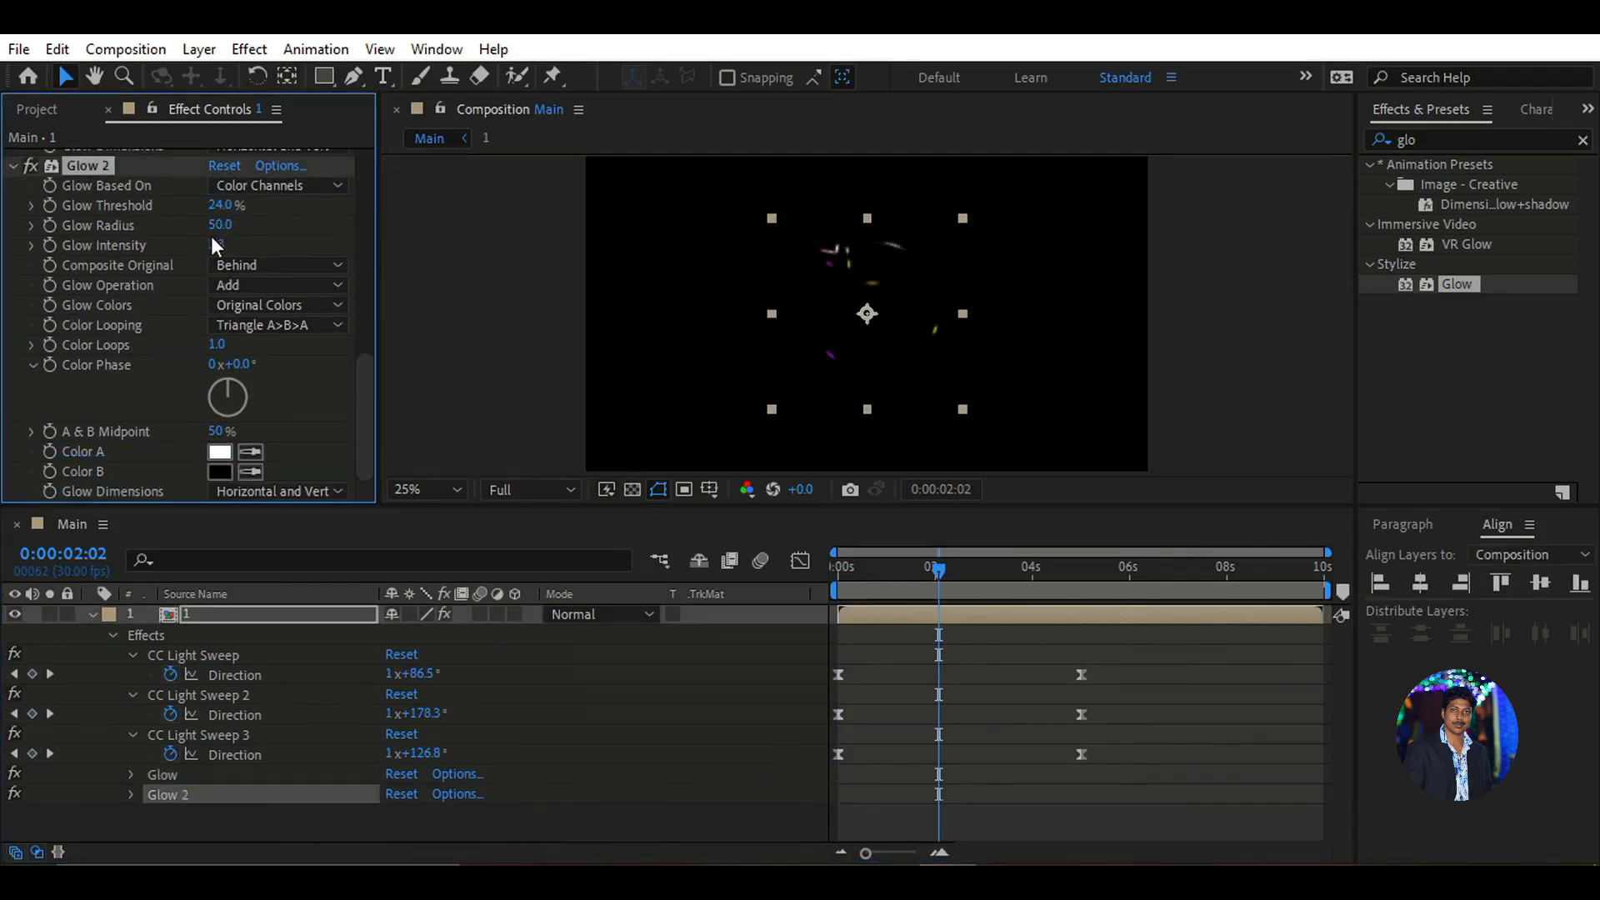
click(216, 225)
text(165)
key(Return)
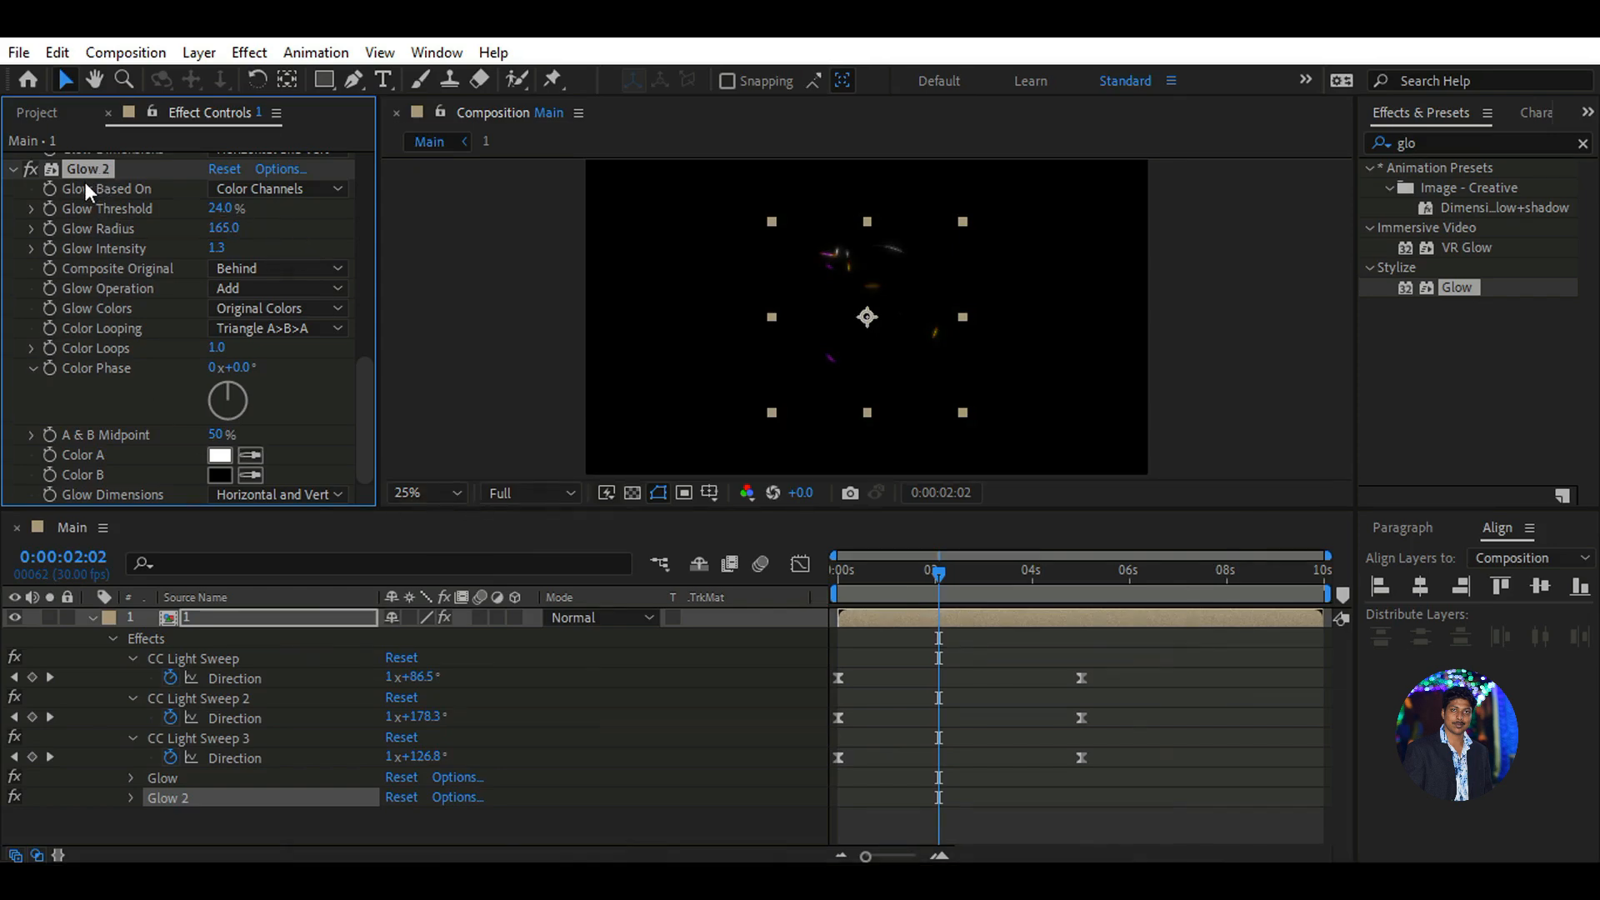
Duplicate Glow 2 and set the new copy's Glow Radius to 480
key(ctrl+d)
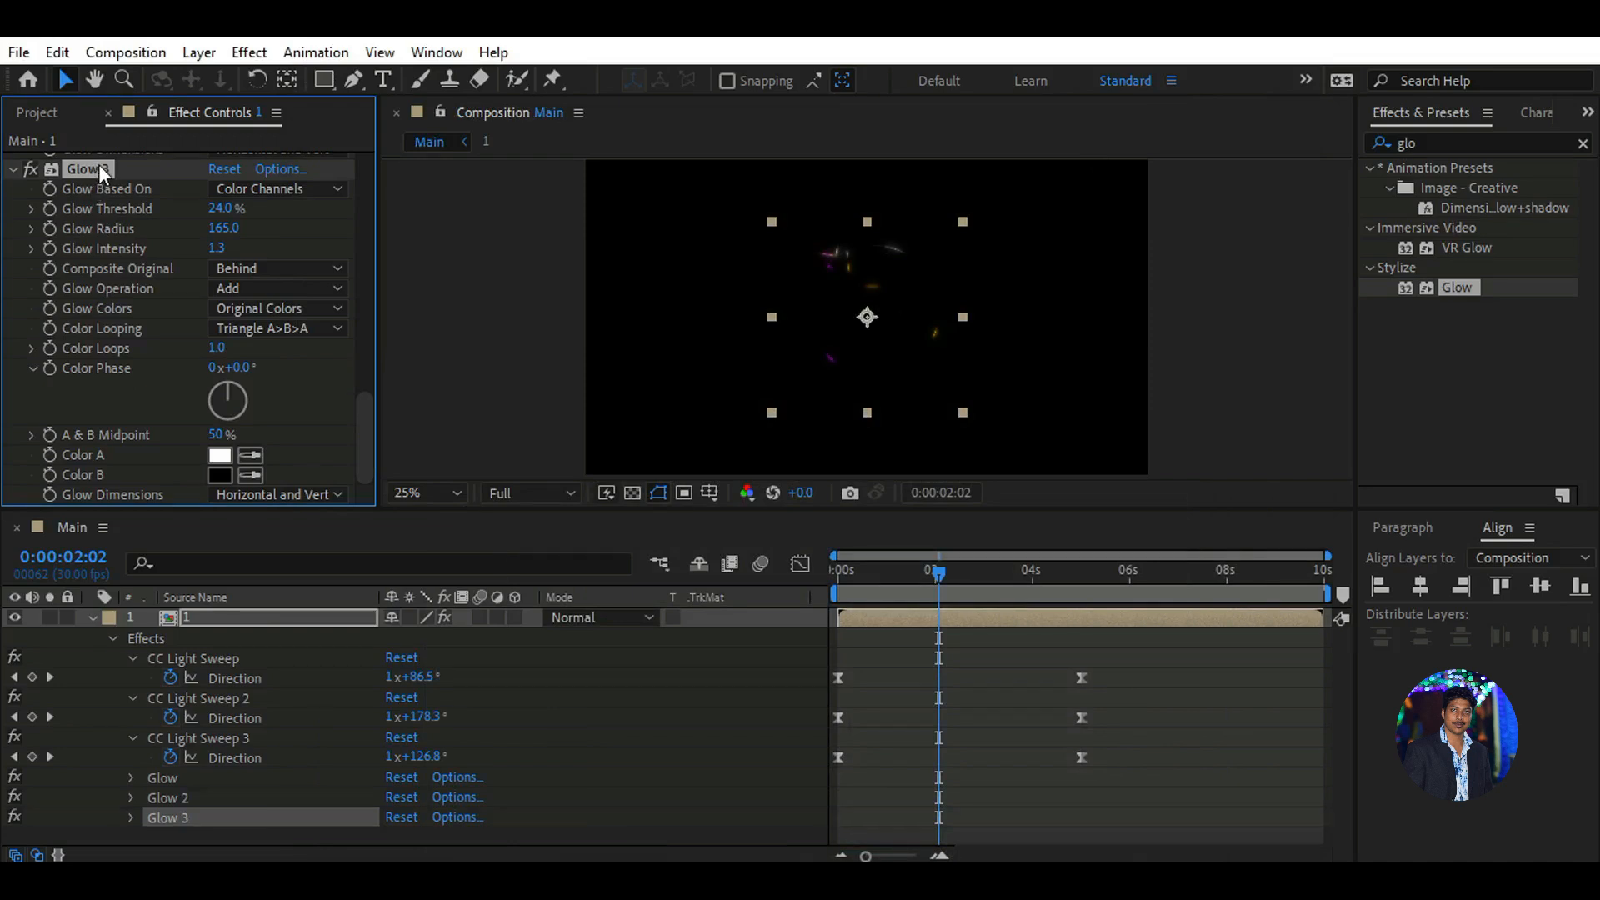
click(224, 230)
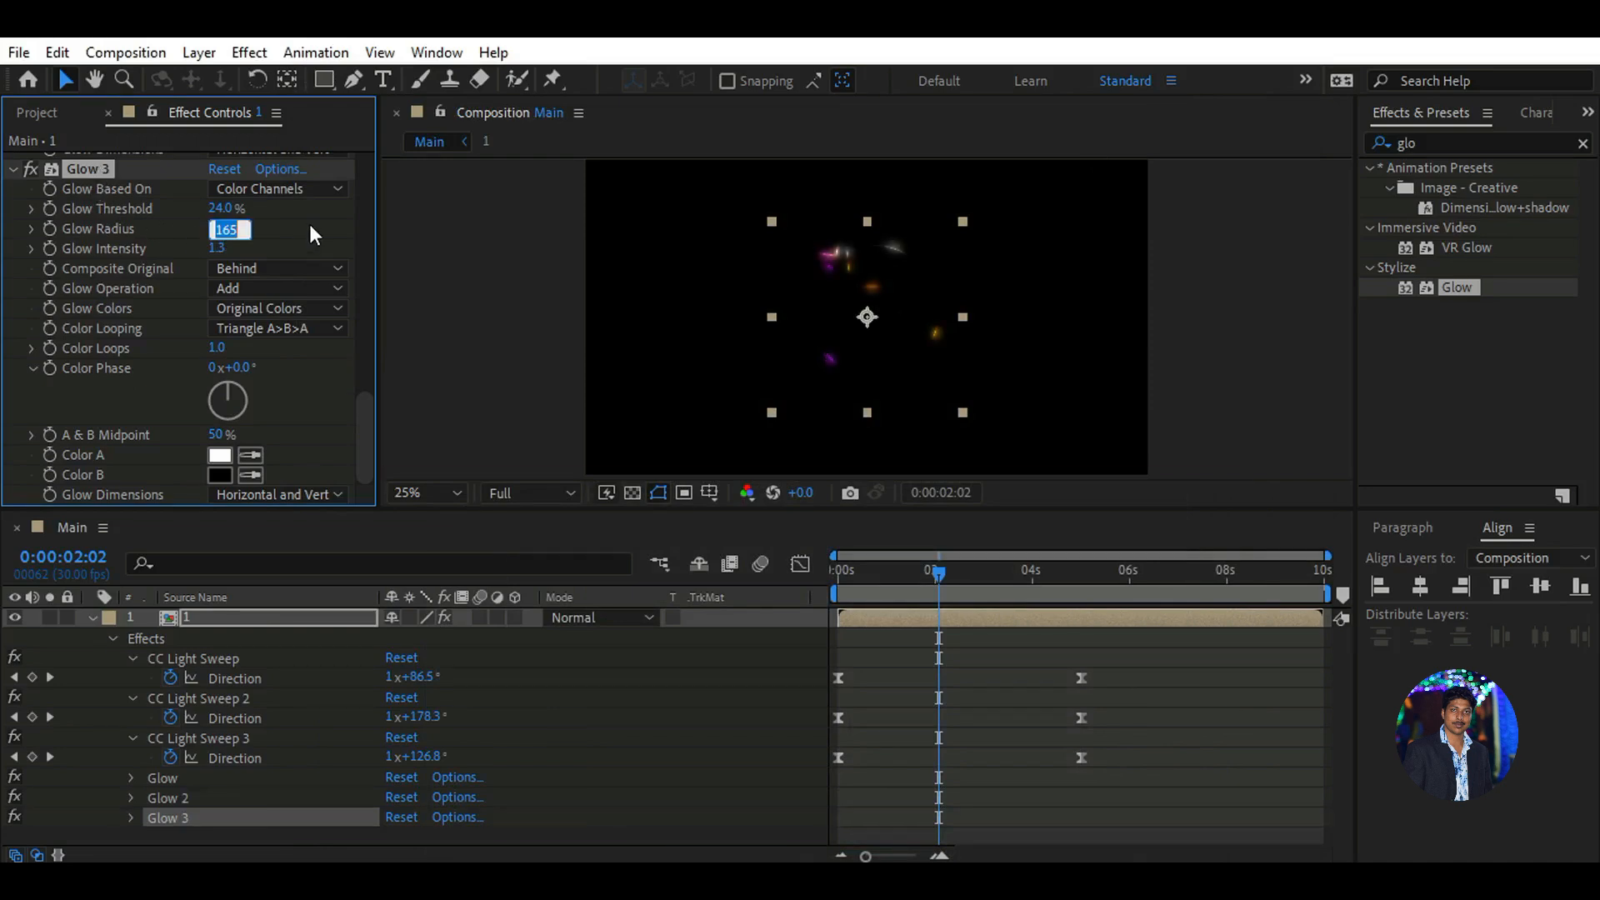
text(480)
key(Return)
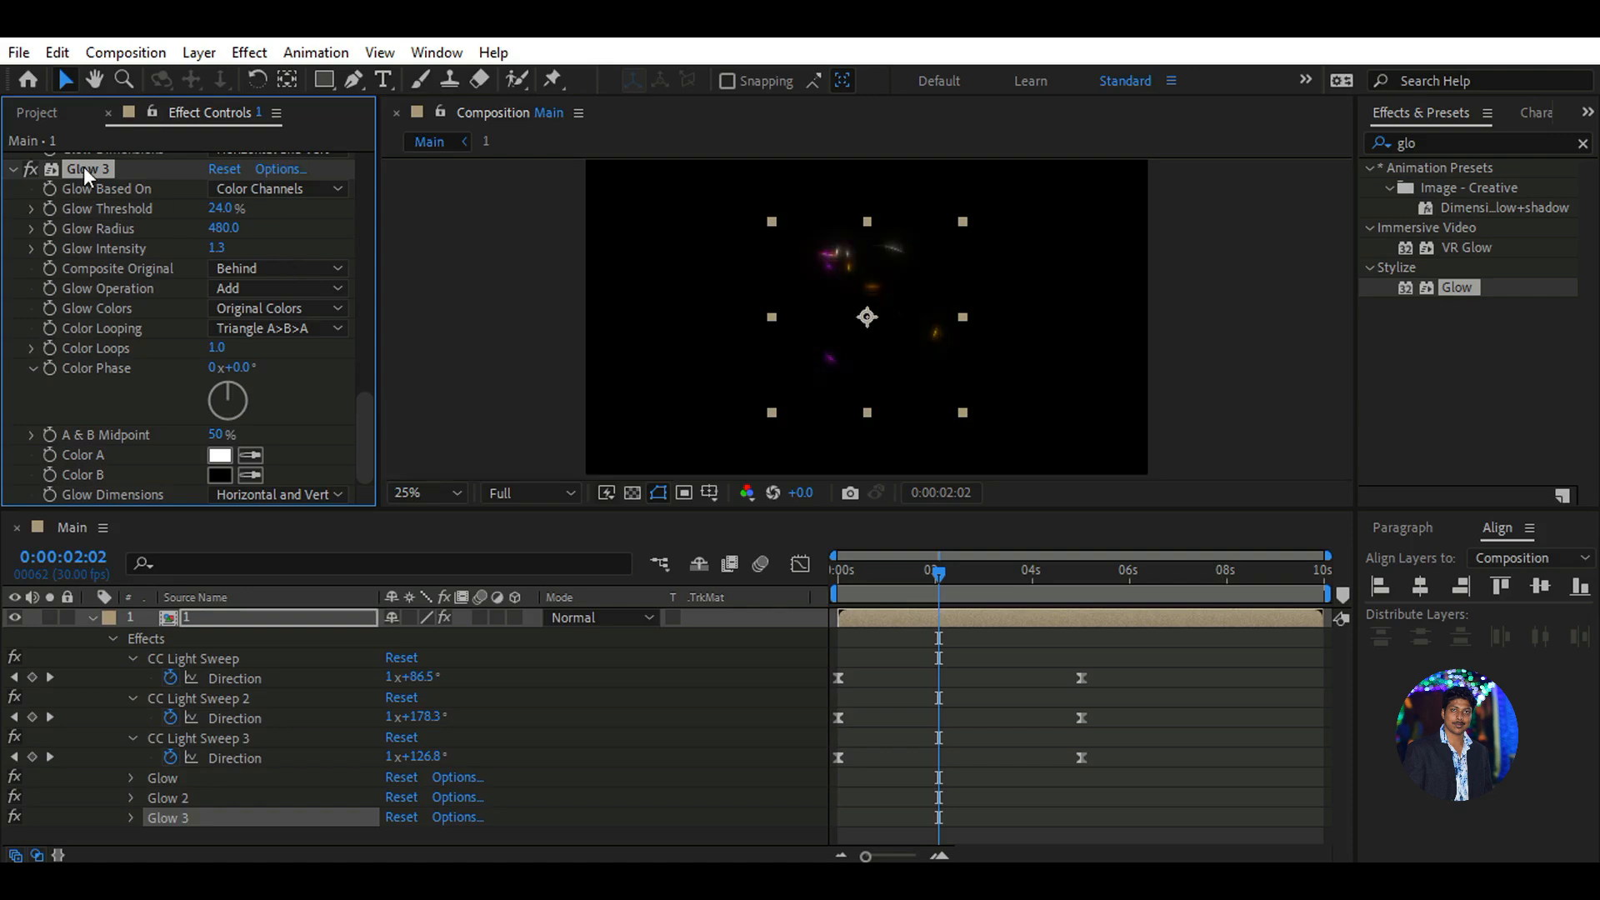
Duplicate Glow 3 and set the new copy's Glow Radius to 1000
key(ctrl+d)
click(227, 229)
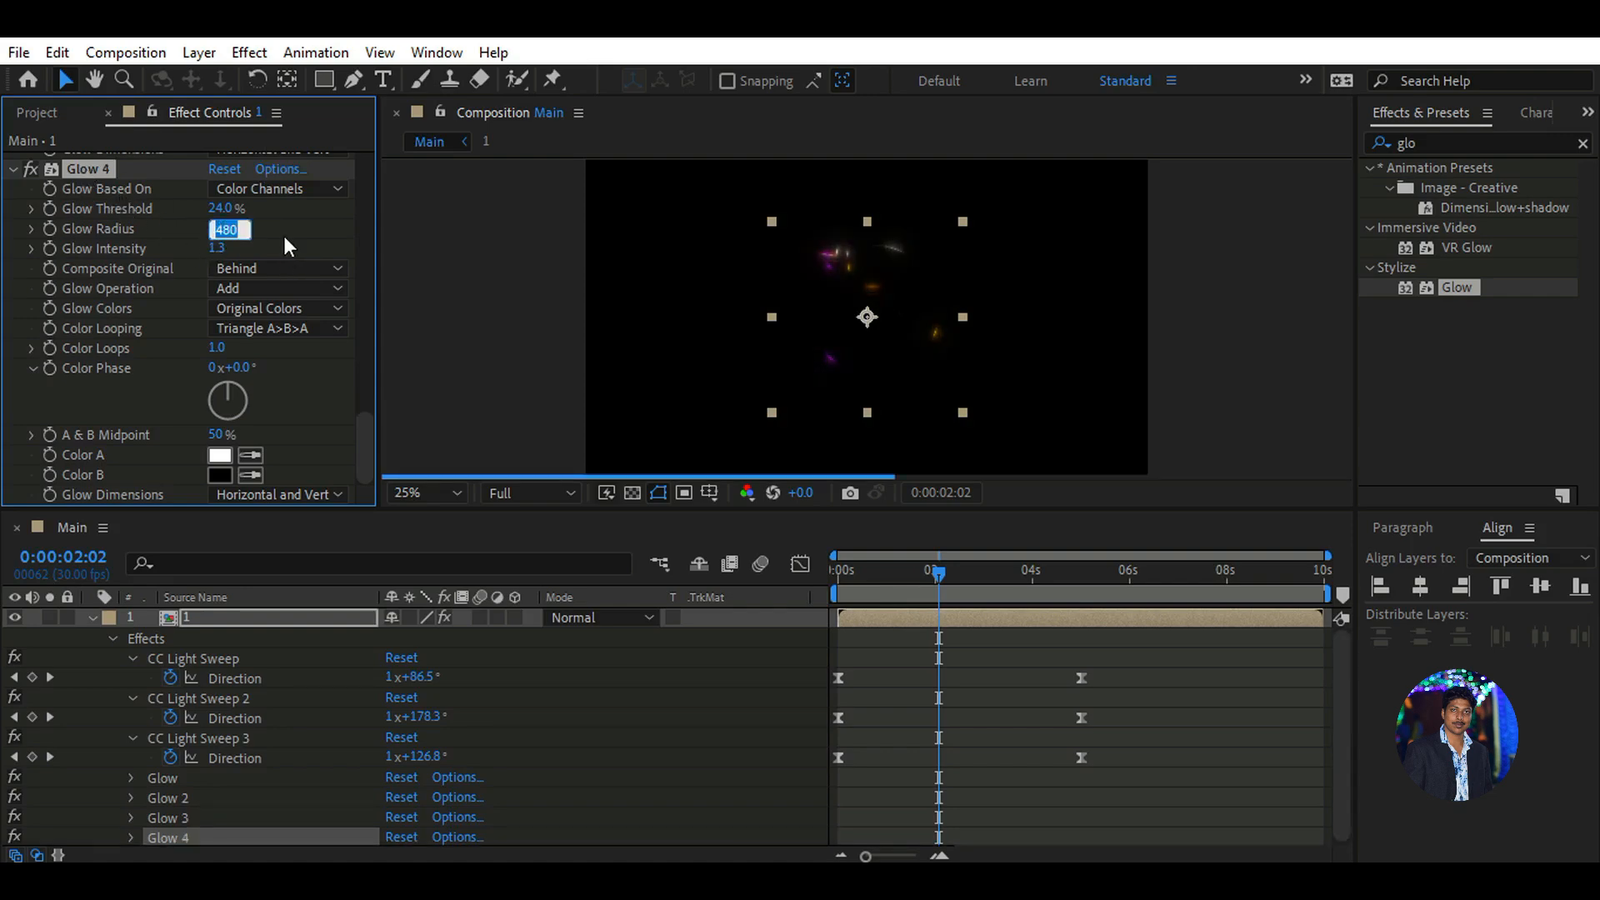
text(1000)
key(Return)
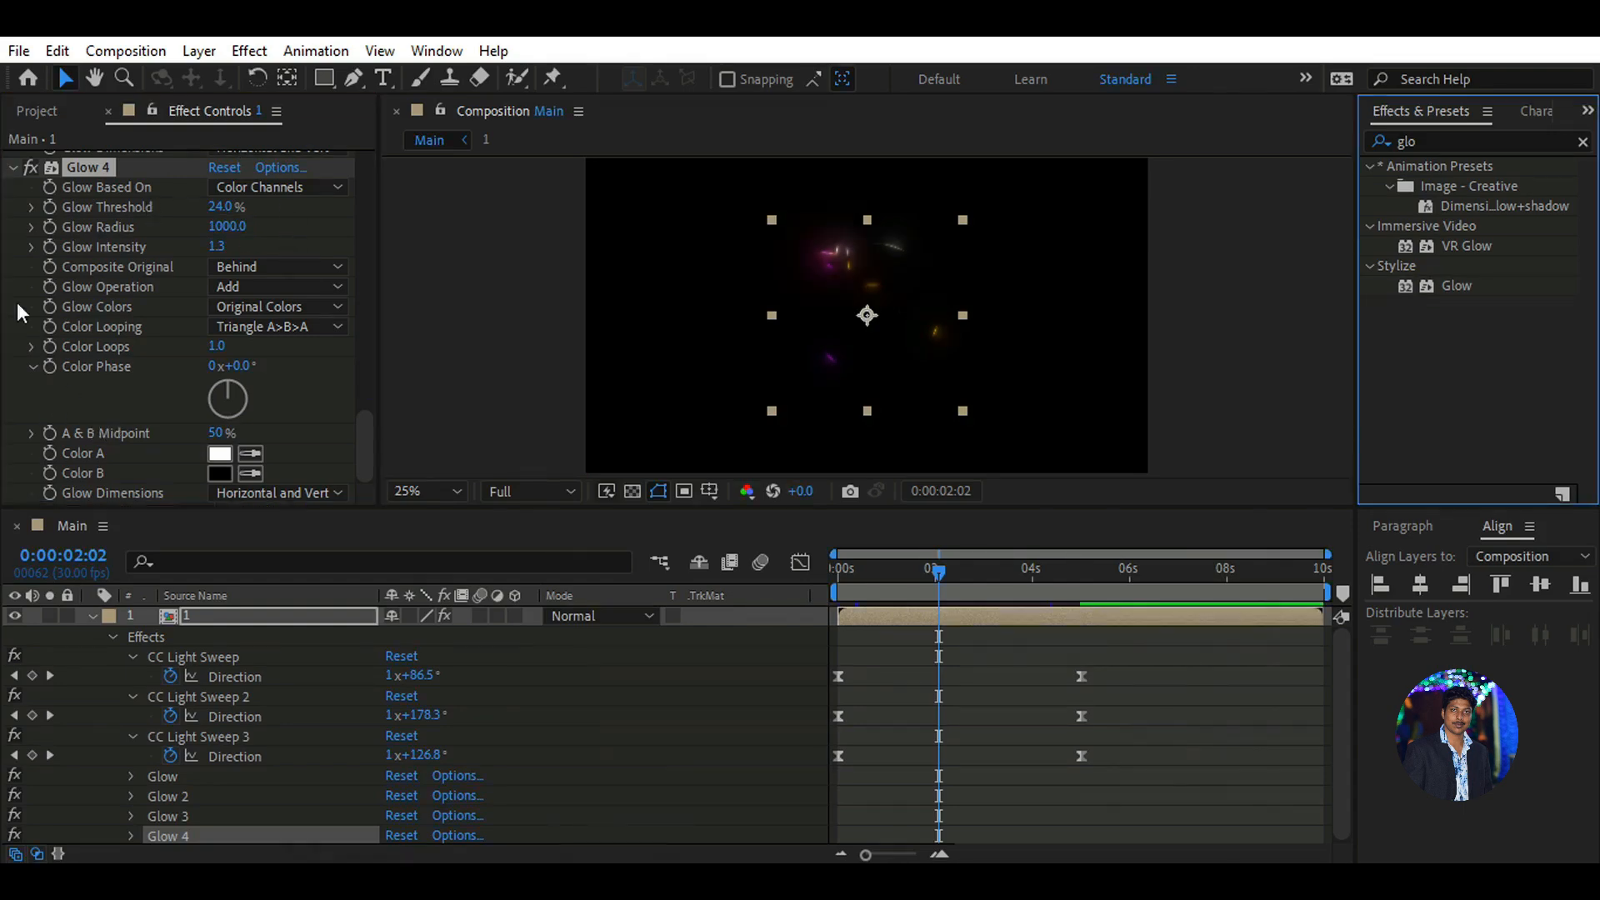
Collapse the settings of all four Glow effects on layer 1
click(13, 170)
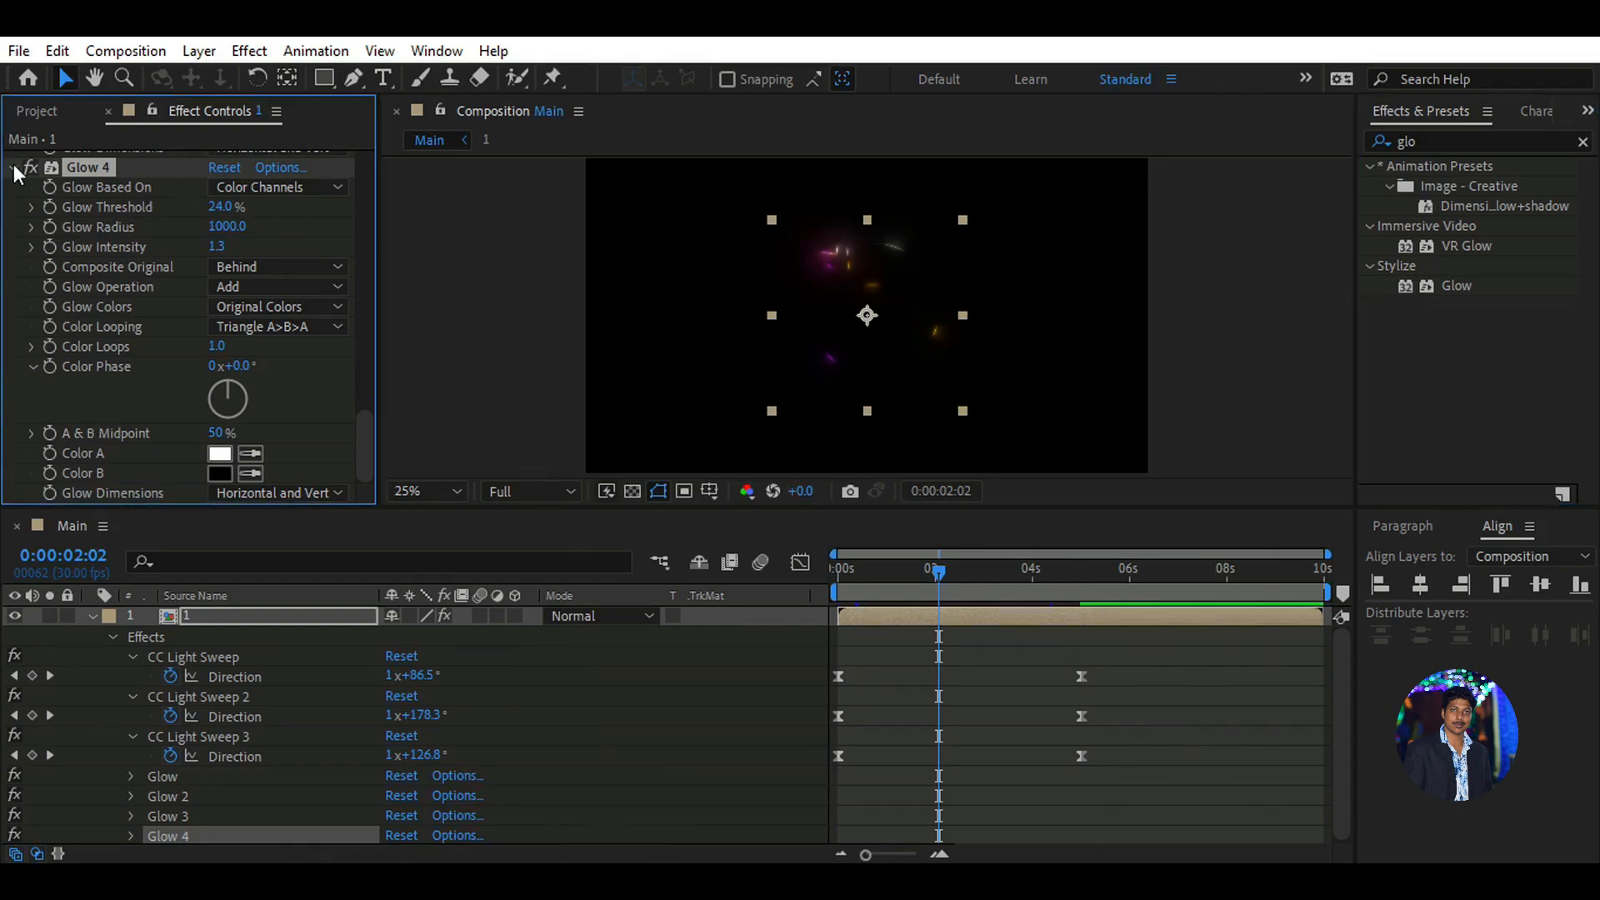
click(13, 167)
scroll(20, 258, up, 6)
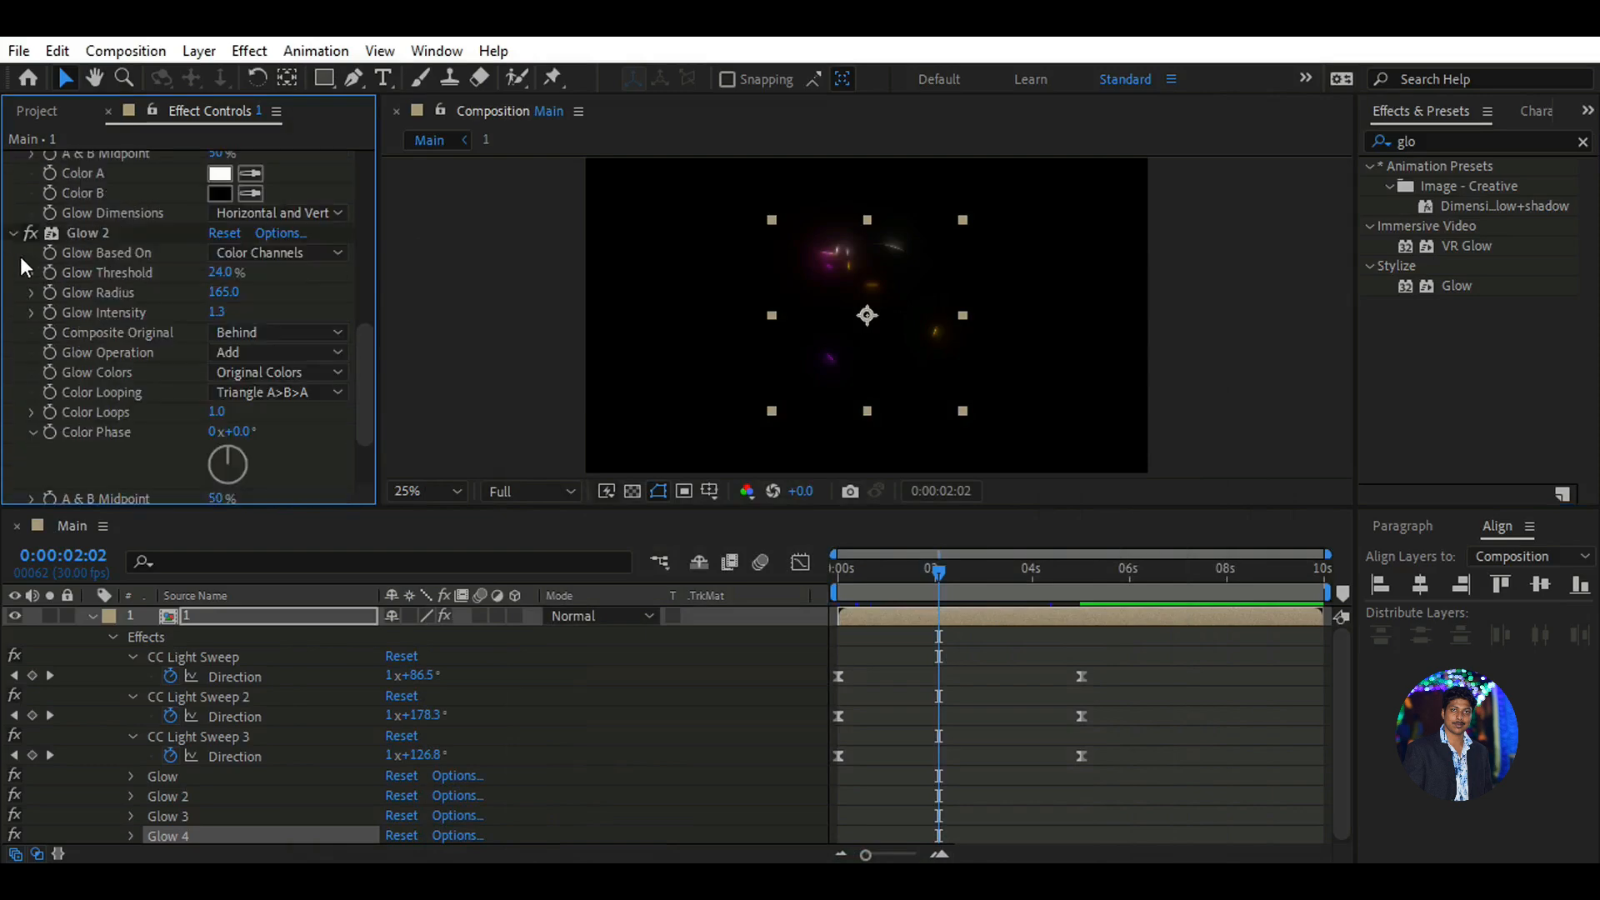
scroll(33, 267, up, 5)
click(13, 214)
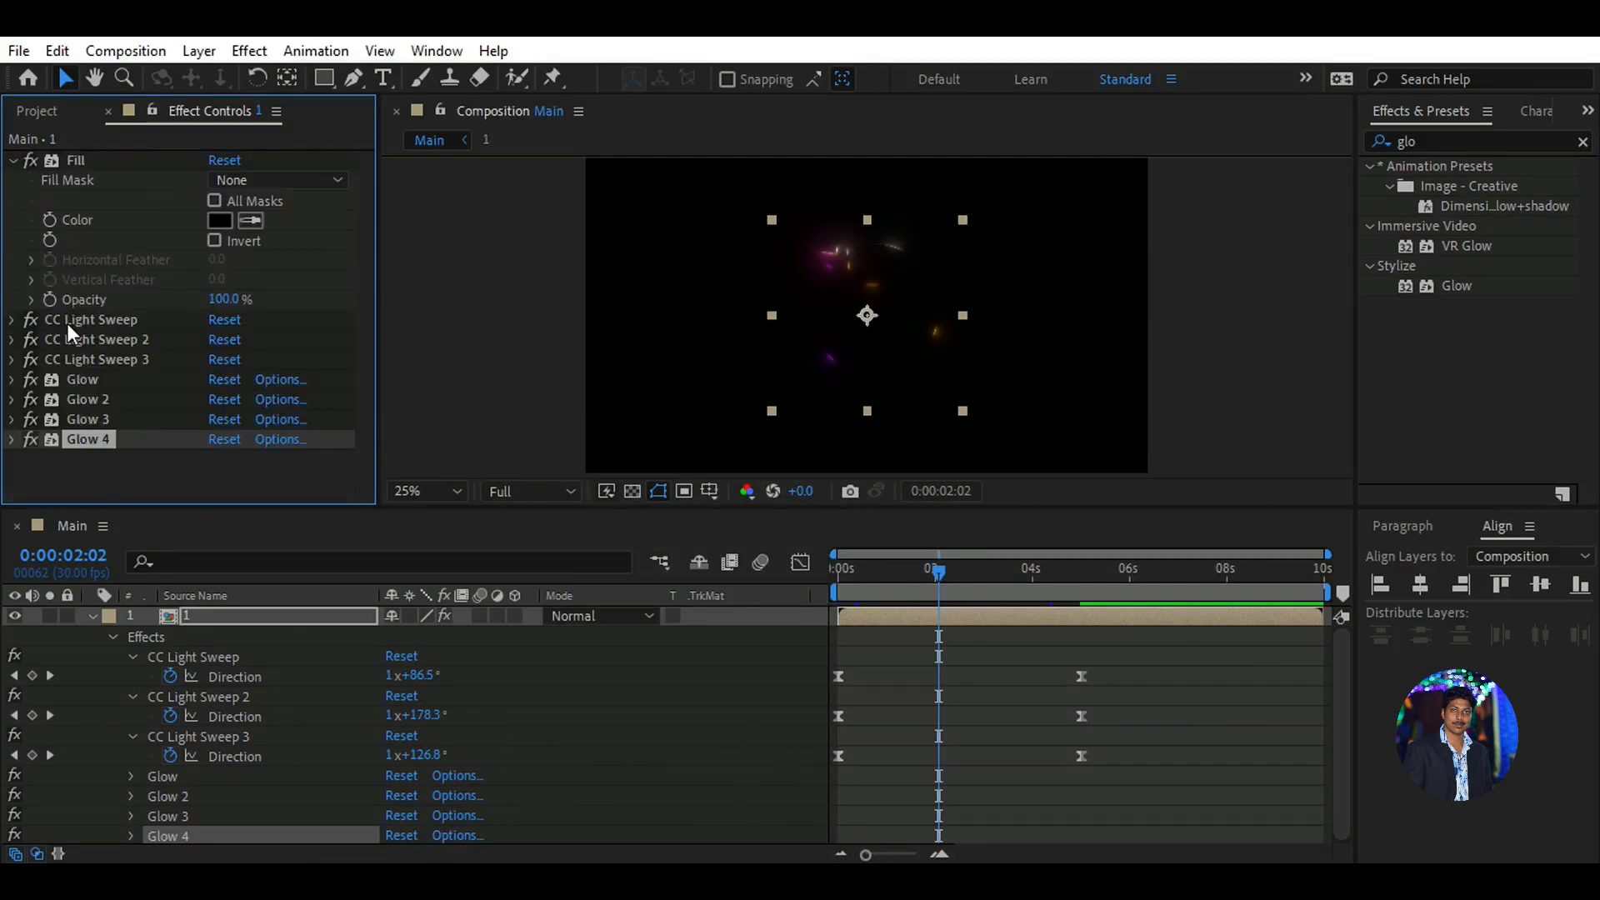
At 0:00:05:00, enable Width keyframes for the first CC Light Sweep and show only layer 1's keyframed properties in the timeline
click(152, 324)
click(10, 321)
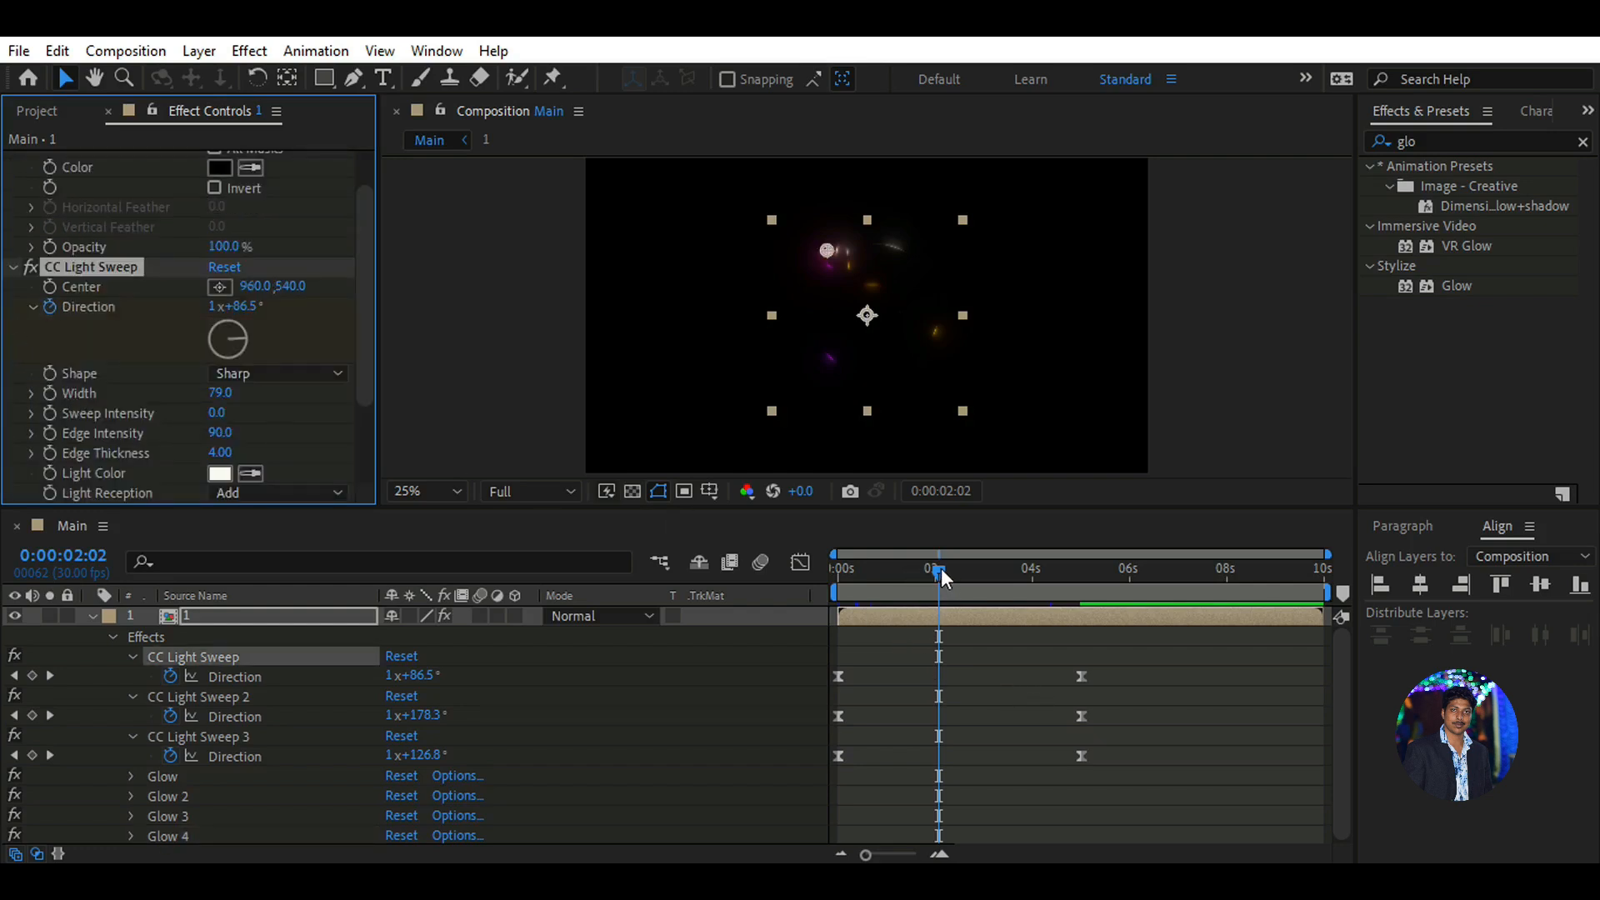
drag(942, 568, 1079, 606)
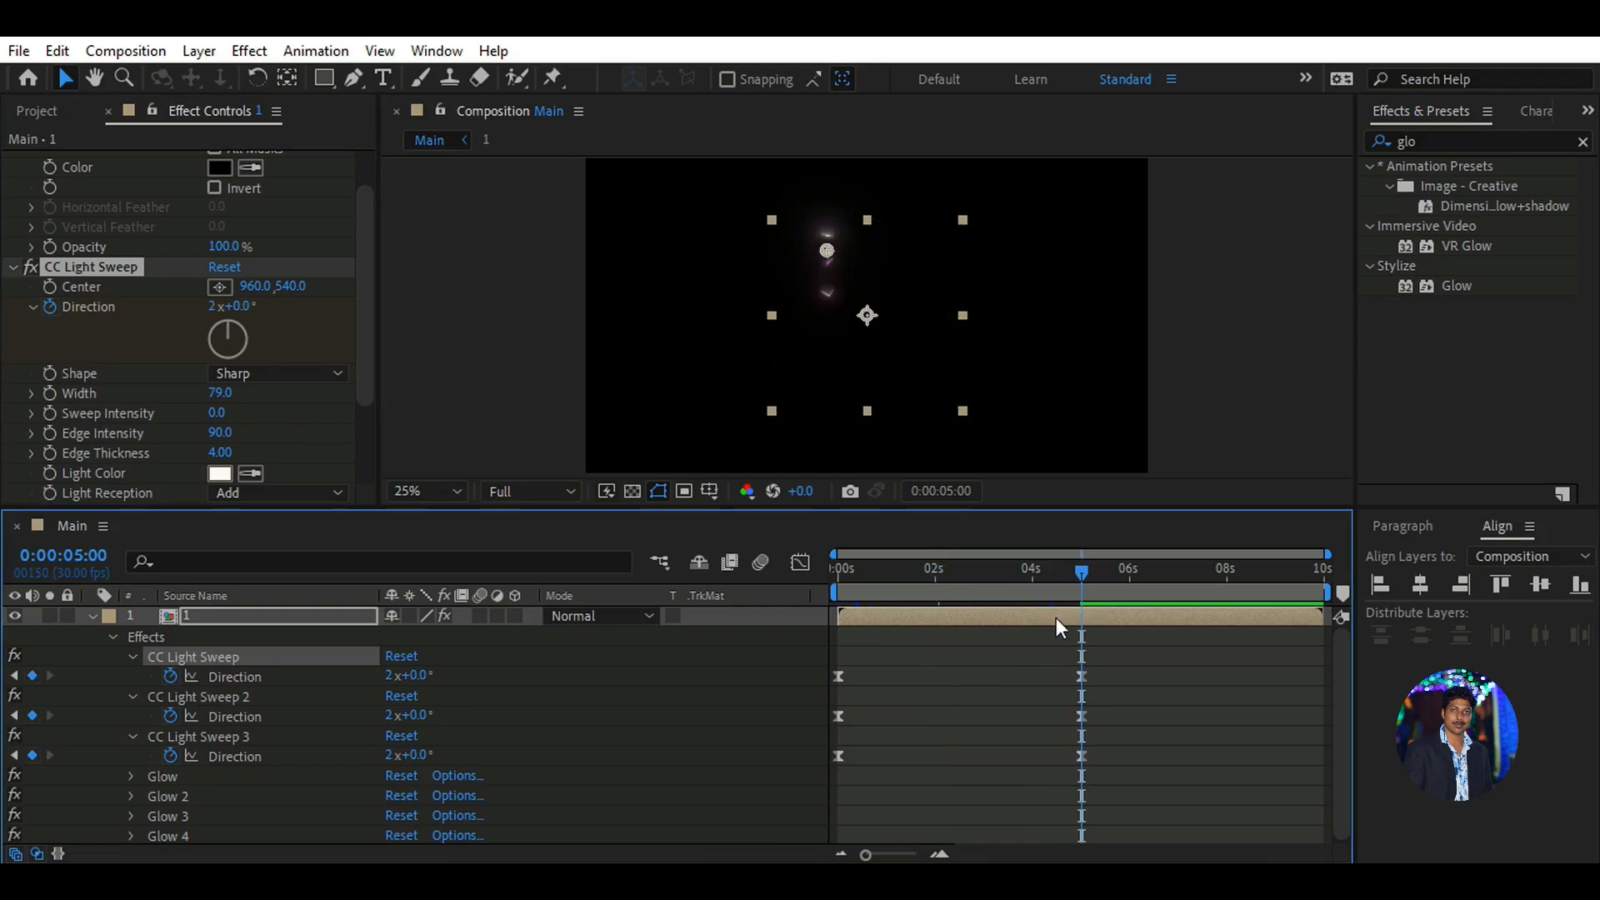
click(48, 388)
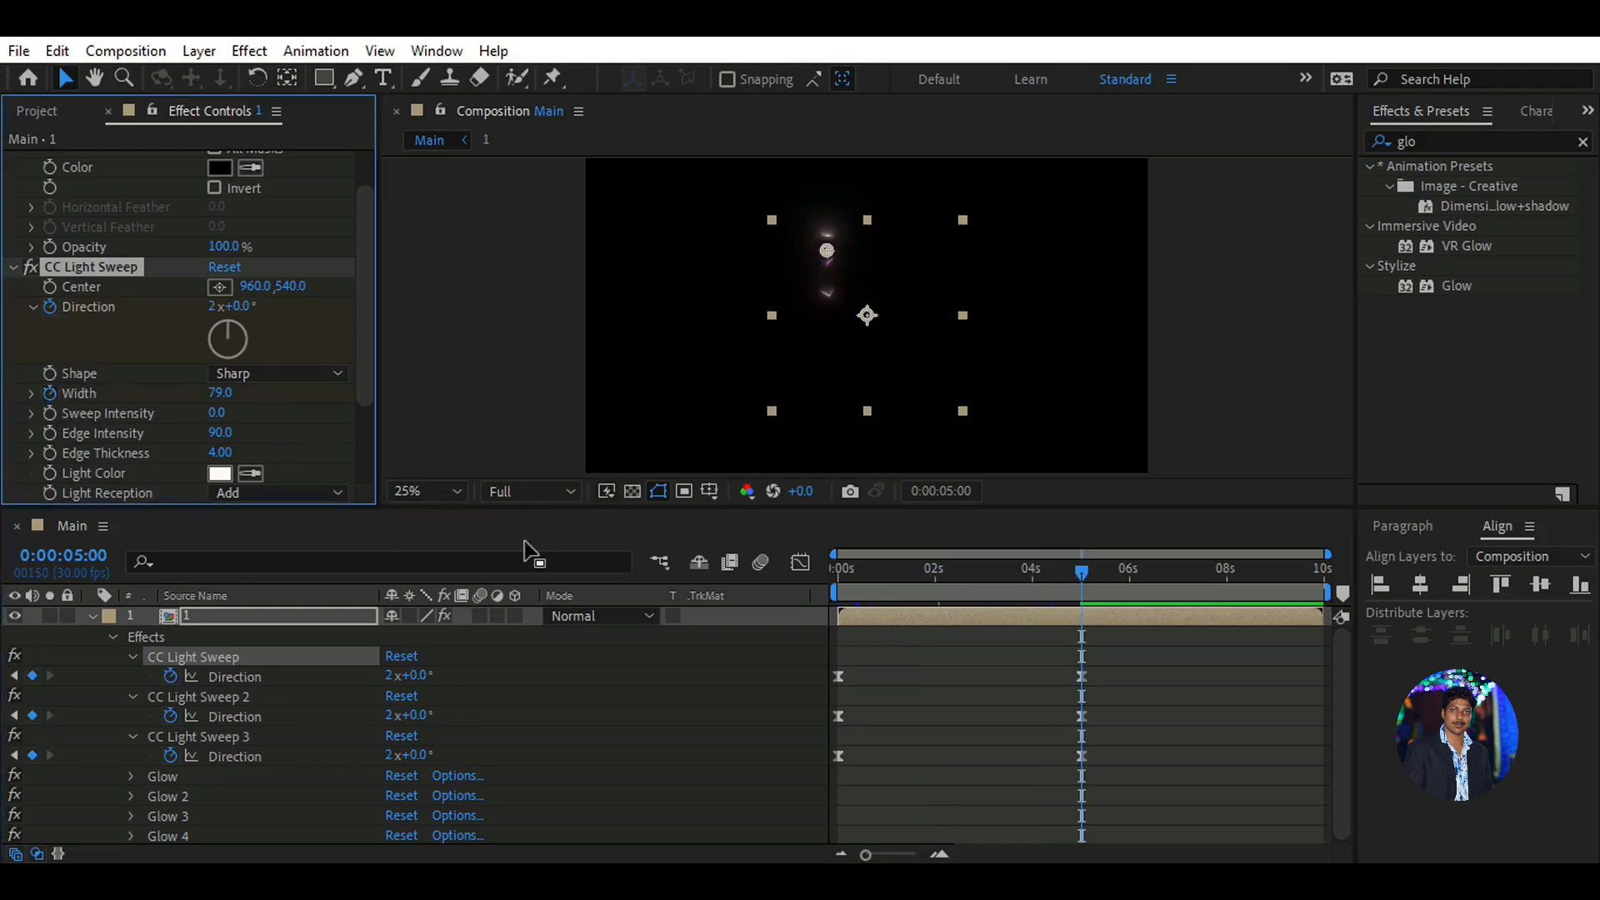
click(932, 620)
key(u)
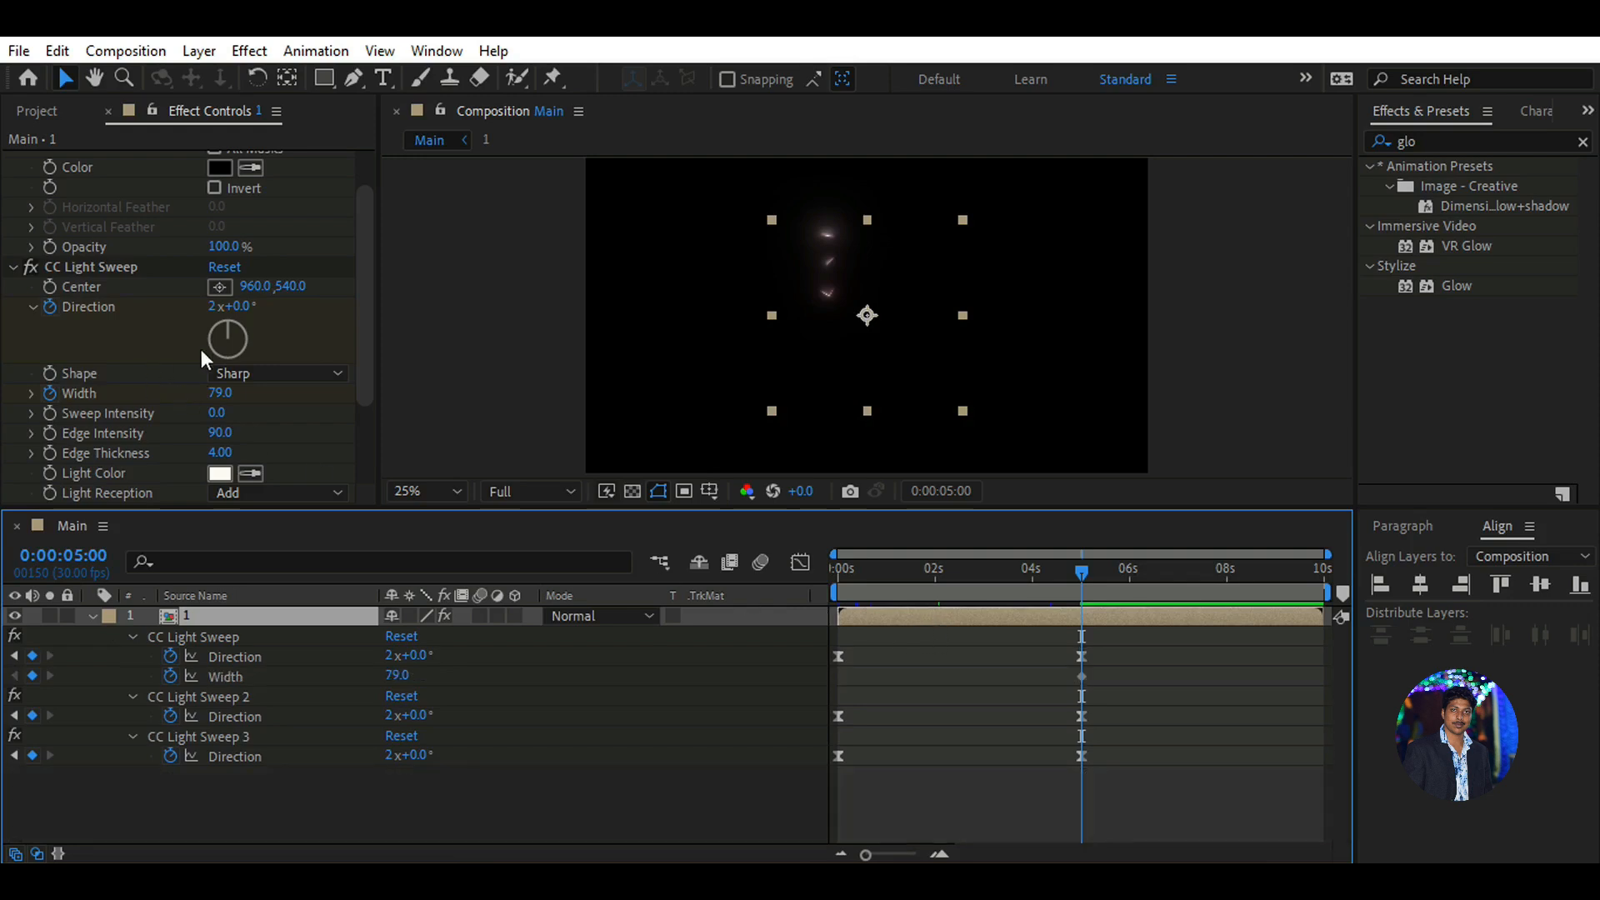
Set the first CC Light Sweep's Direction keyframe at 0:00:05:00 to 2x+24°
click(246, 307)
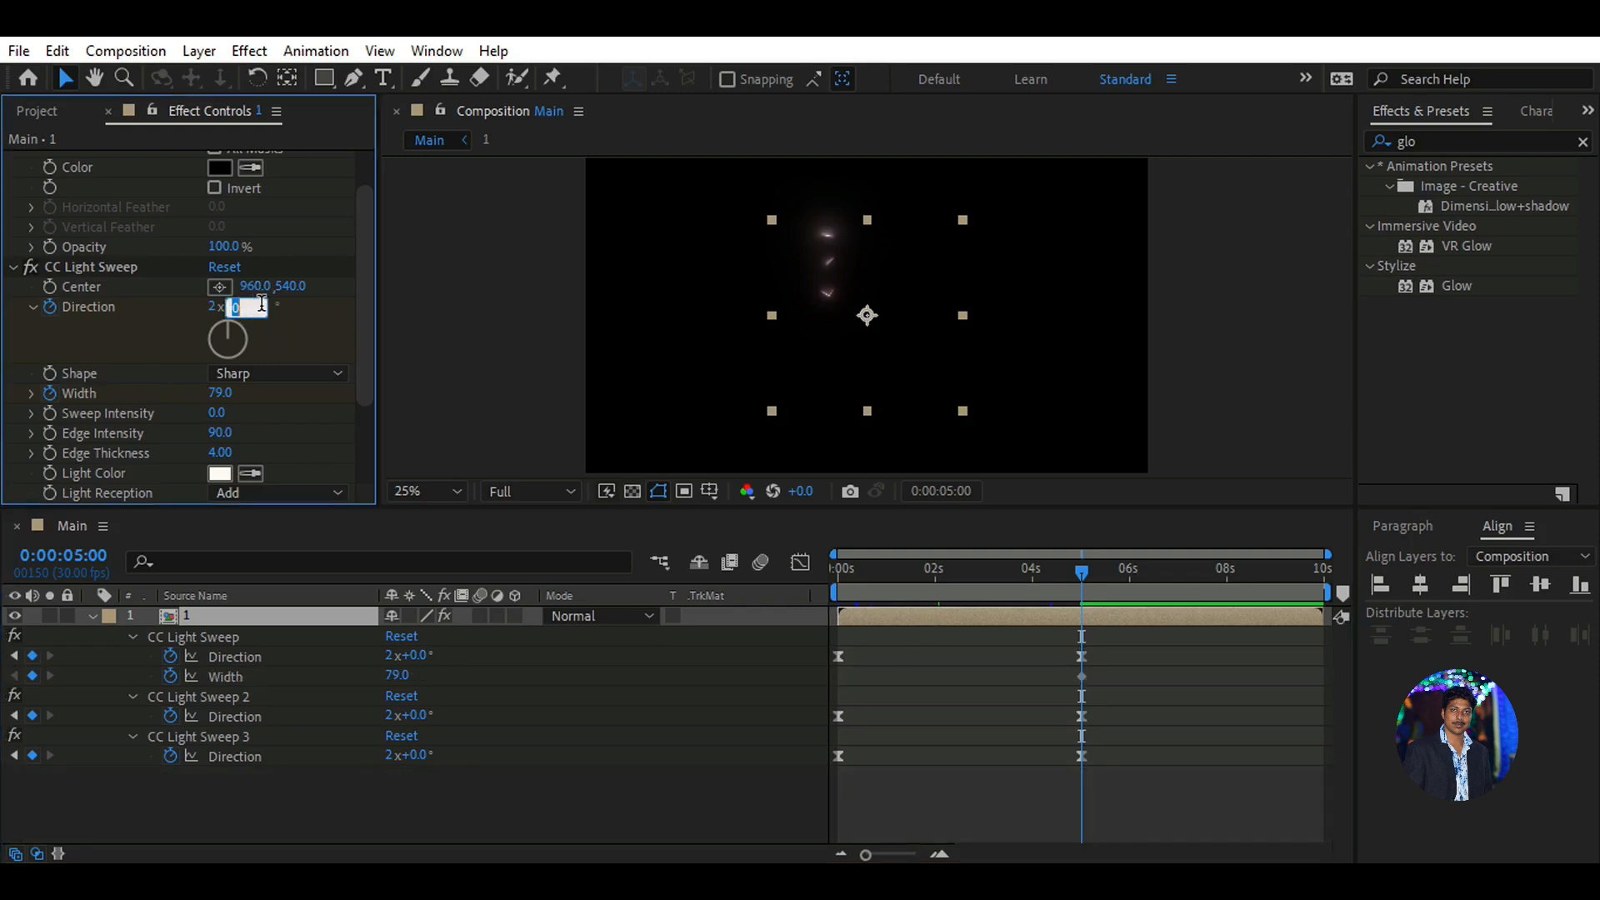
key(Return)
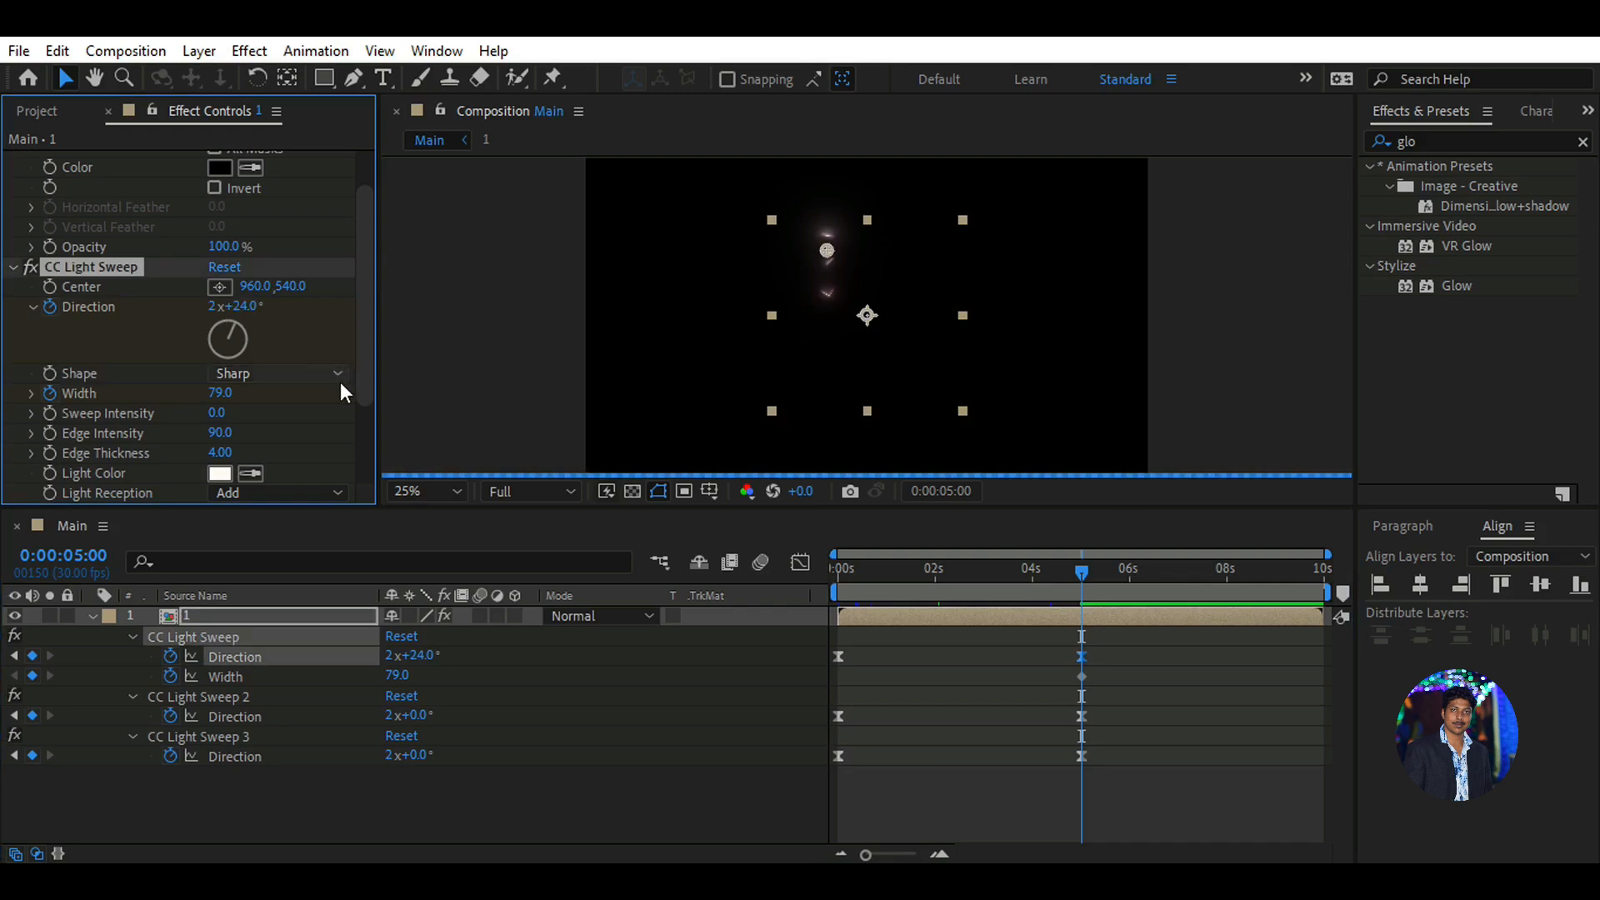
At 0:00:06:00, set the Width of the first CC Light Sweep to 240
drag(1086, 568, 1135, 575)
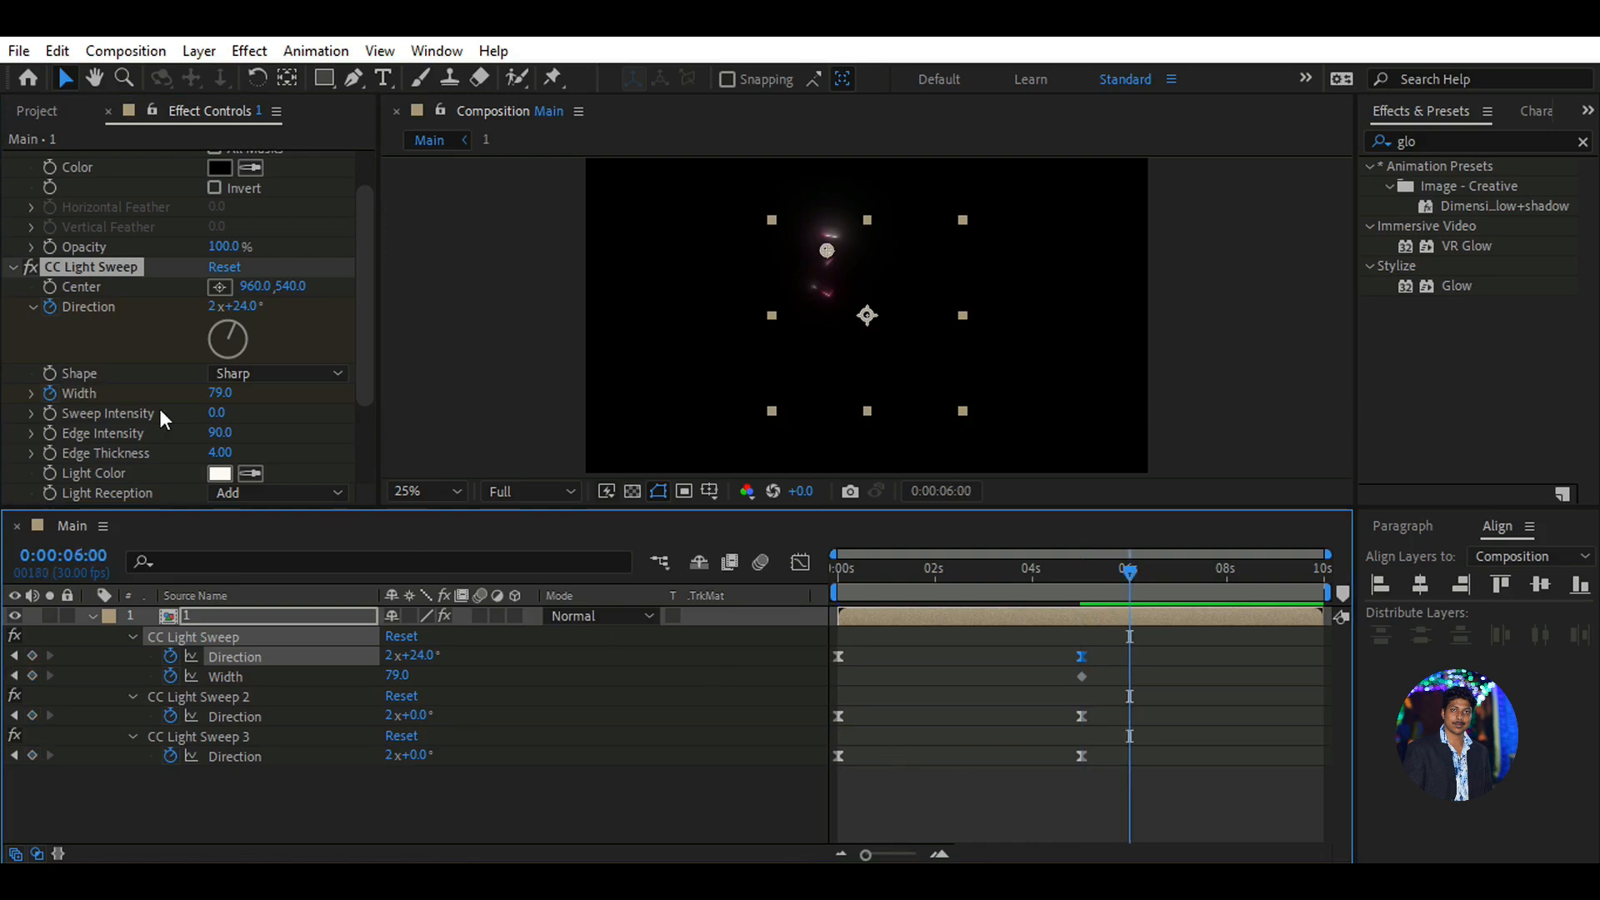
click(220, 392)
text(240)
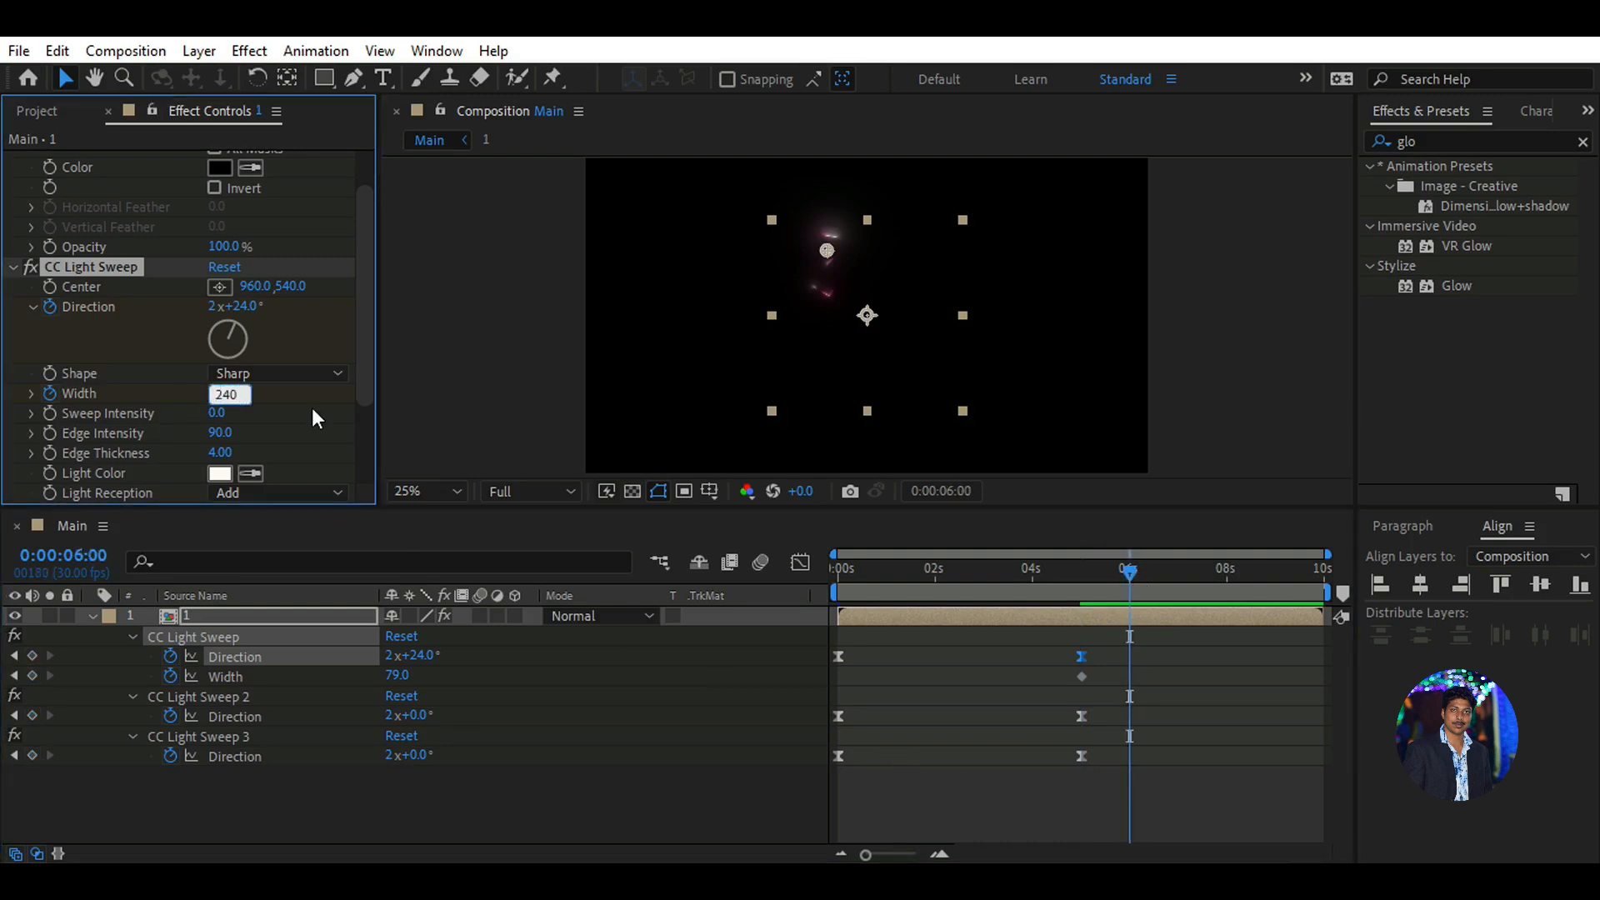
key(Return)
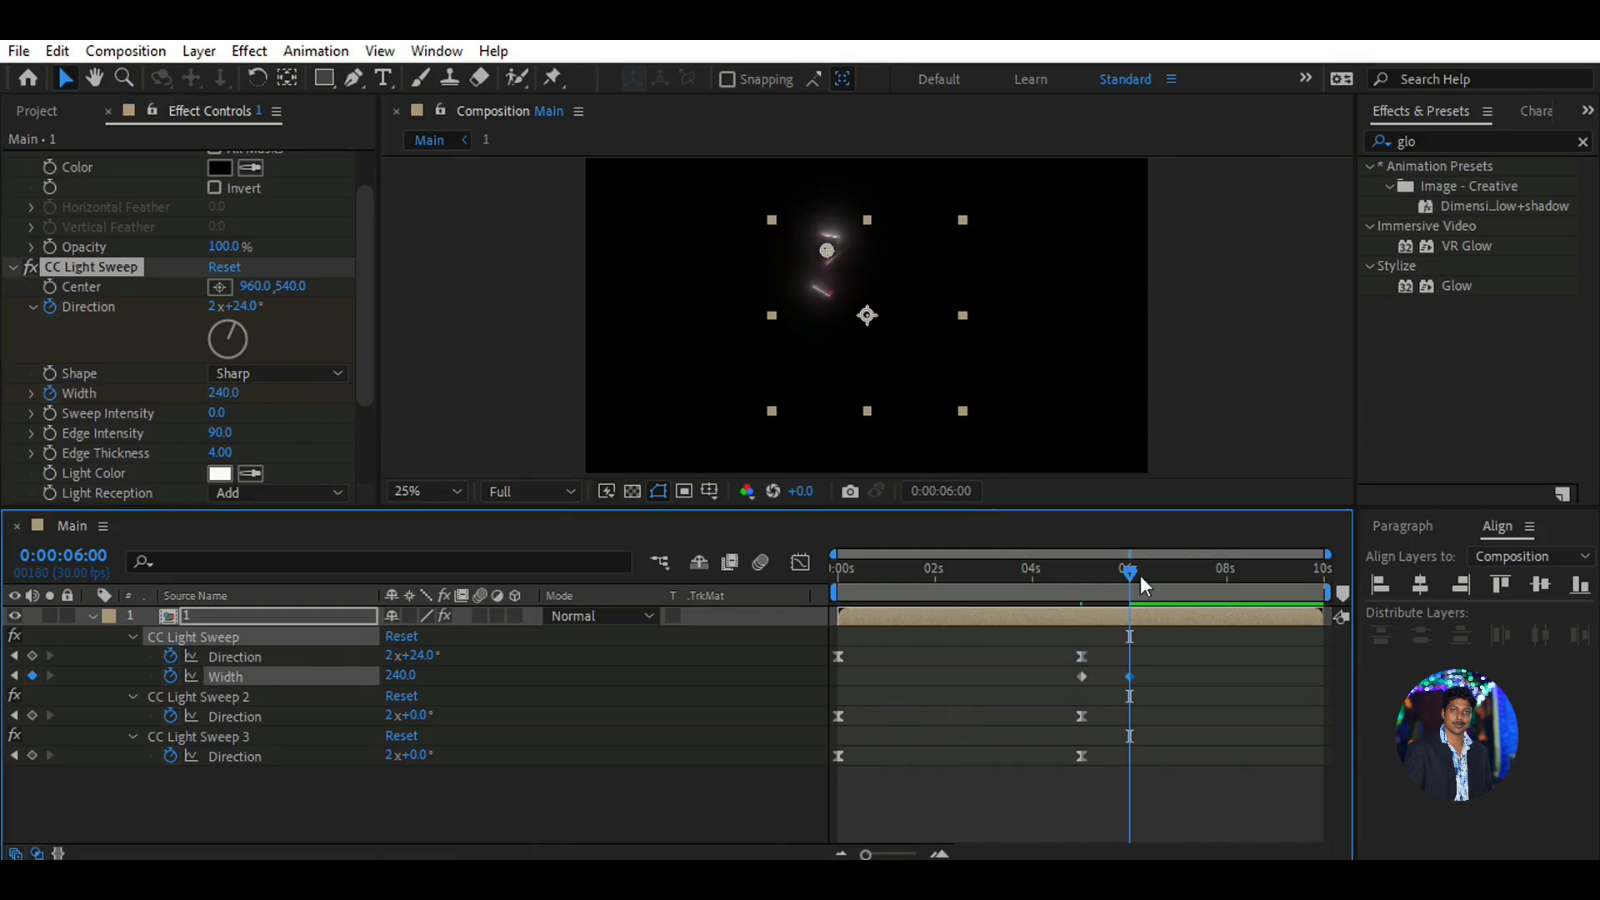
At 0:00:00:00, enable Width keyframes for CC Light Sweep 3 and CC Light Sweep 2
drag(1132, 573, 991, 573)
key(Home)
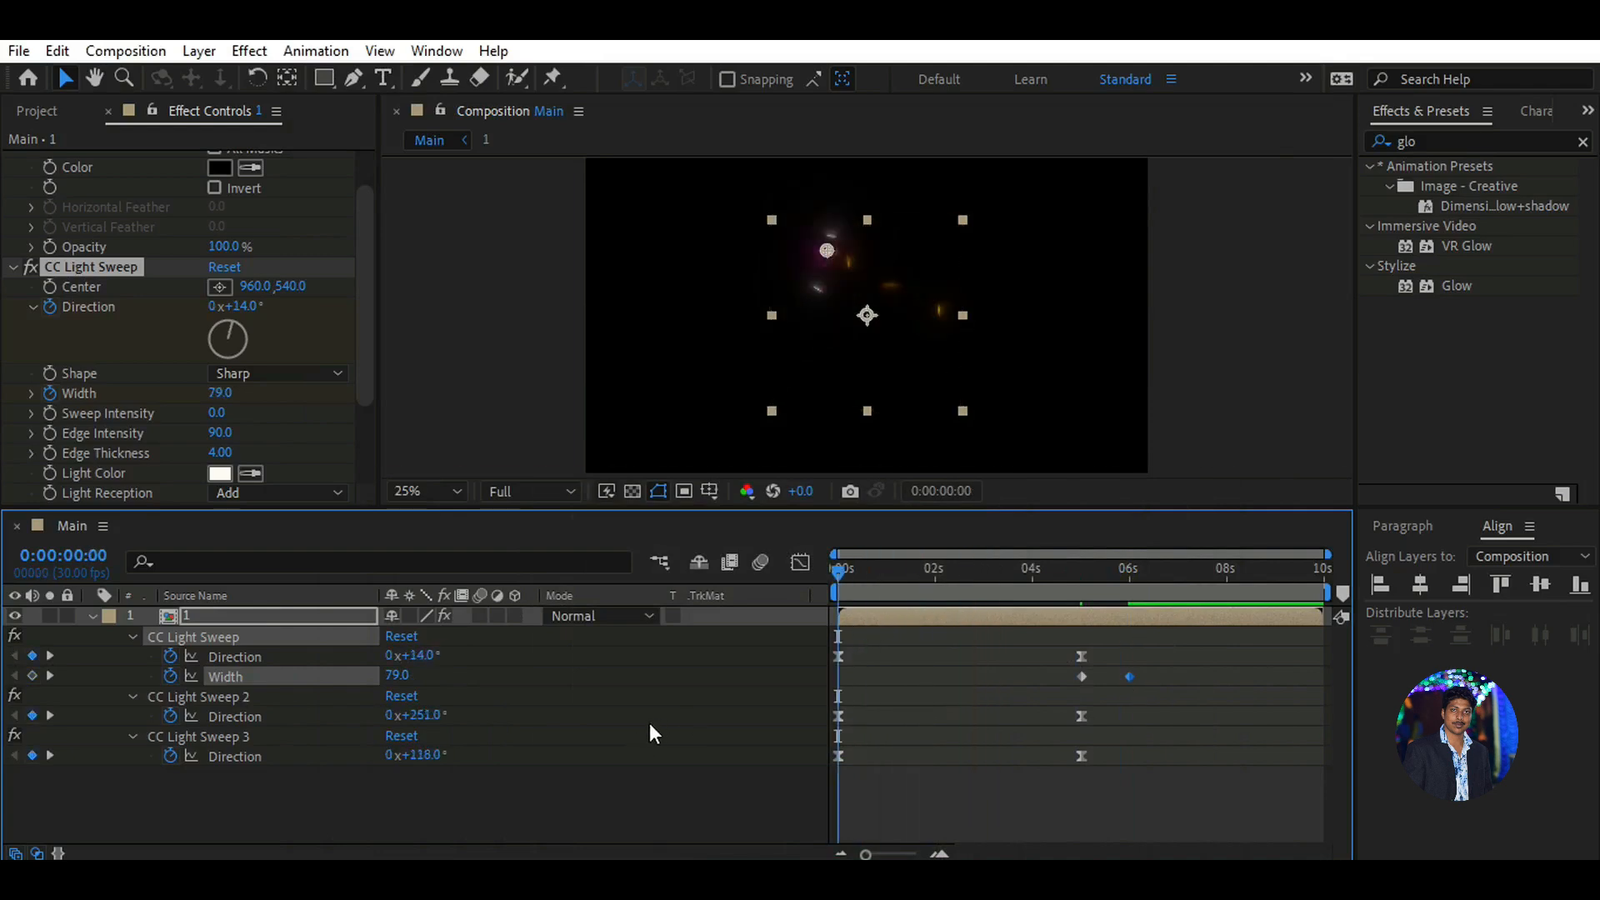
drag(370, 251, 364, 406)
click(12, 394)
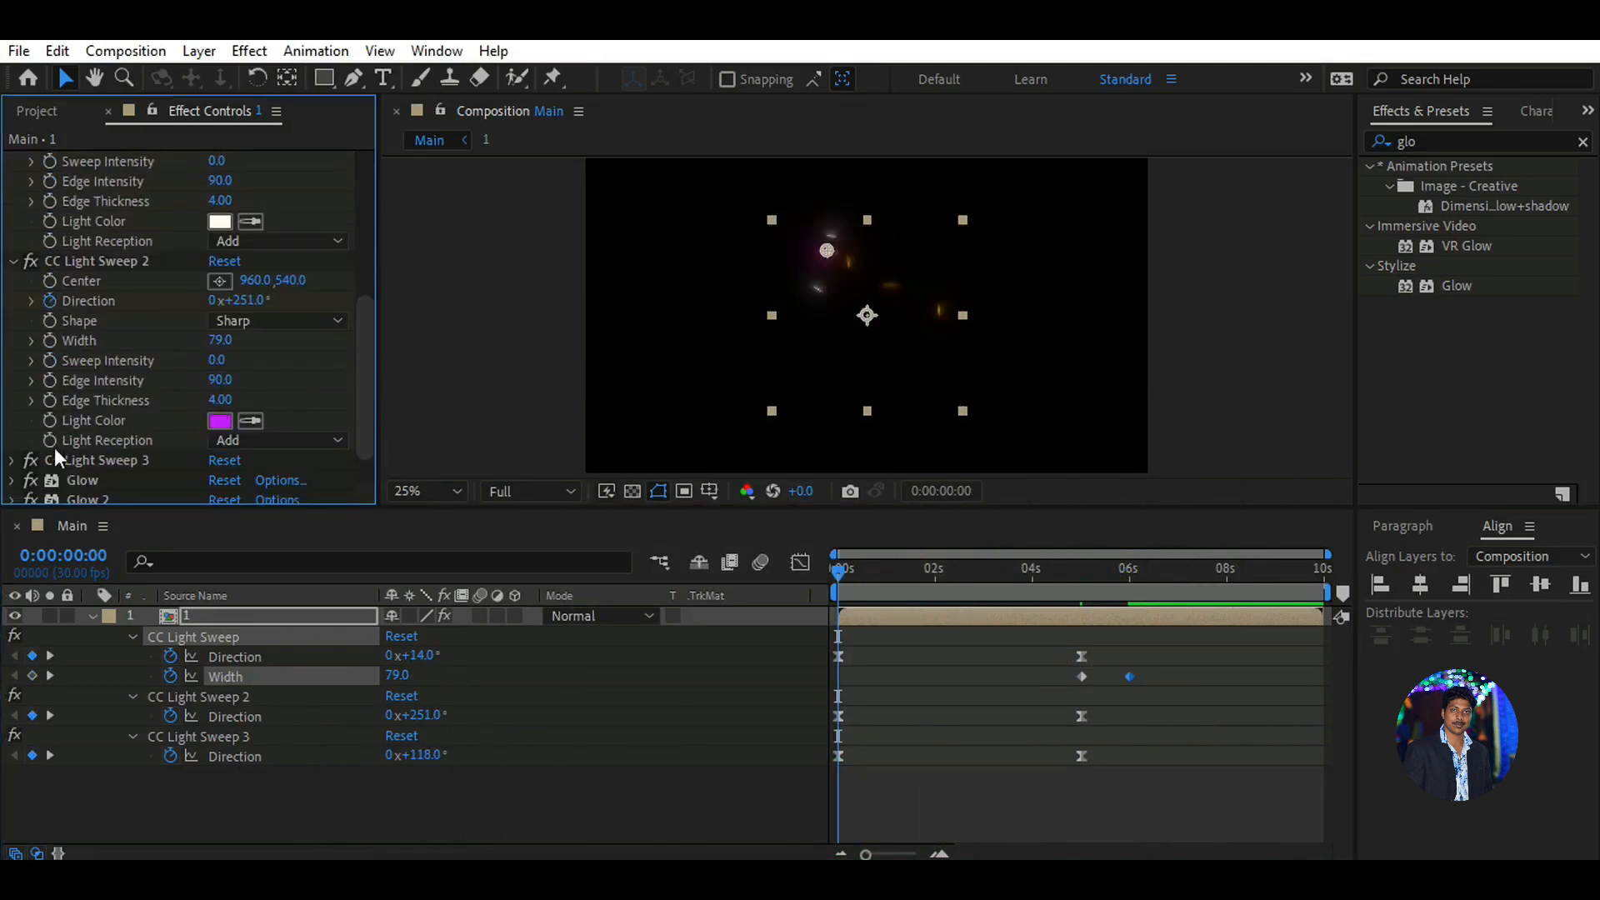
click(11, 460)
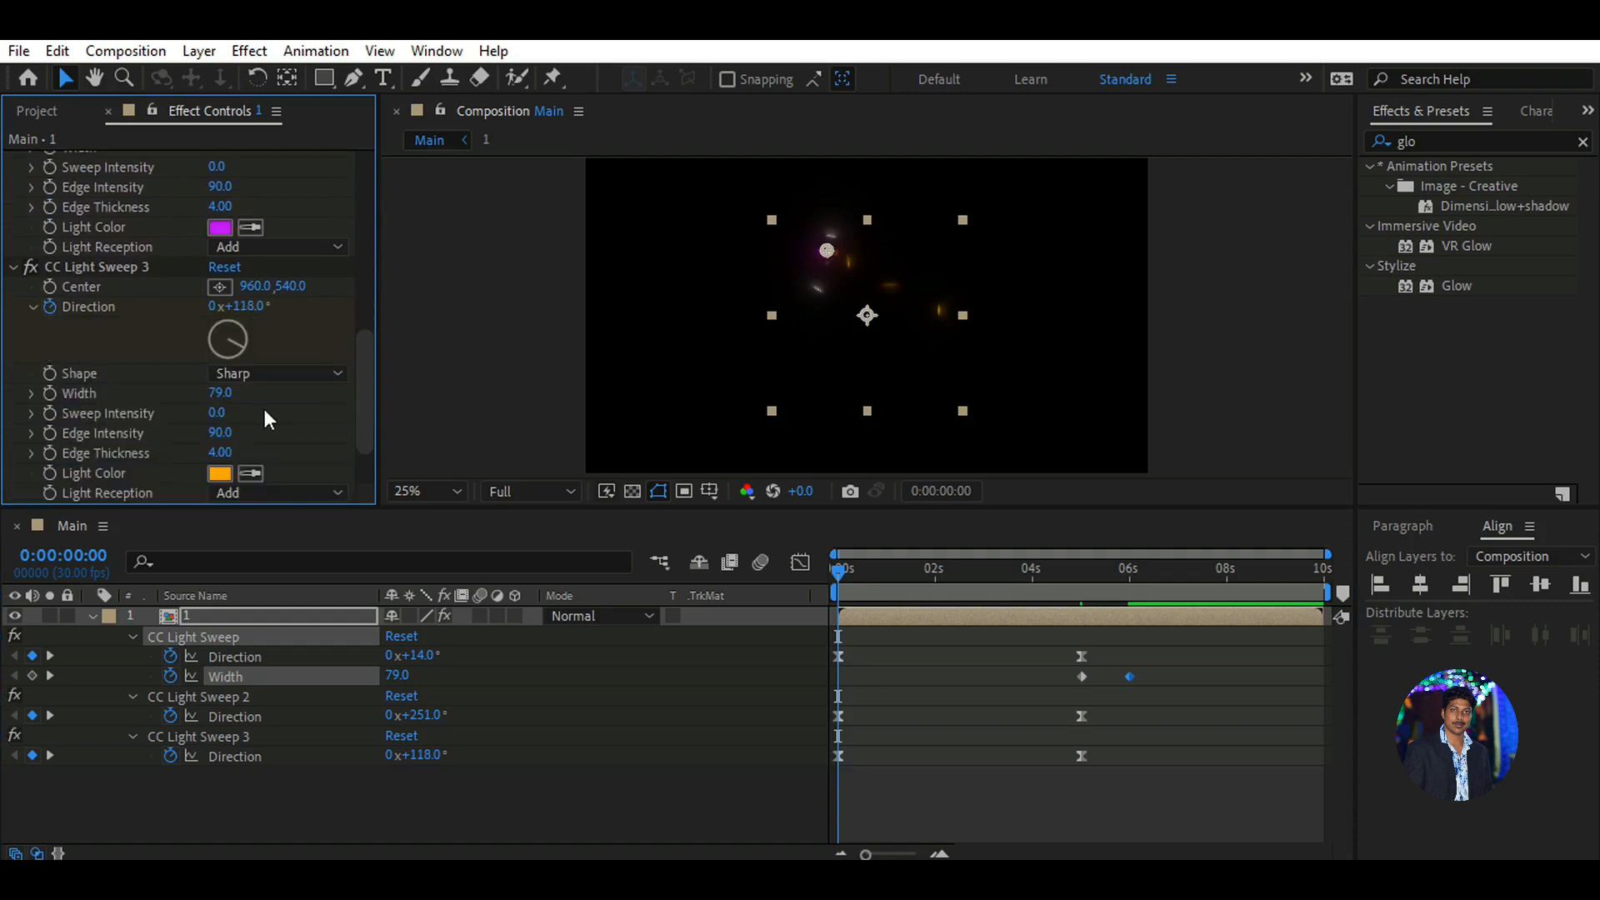
click(48, 395)
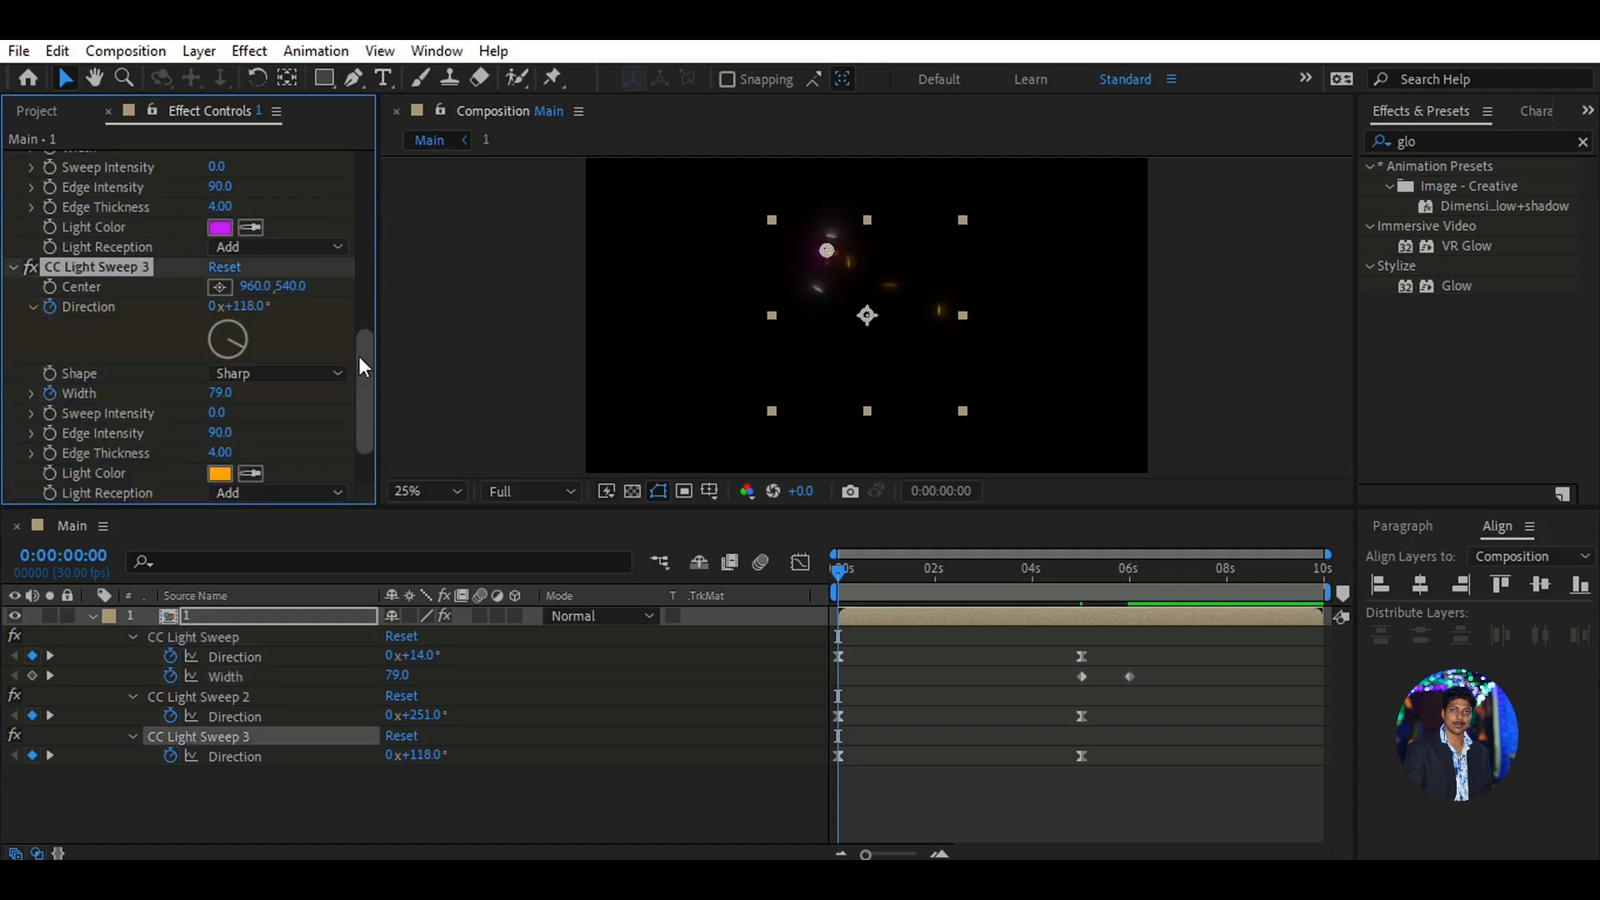
drag(358, 357, 362, 287)
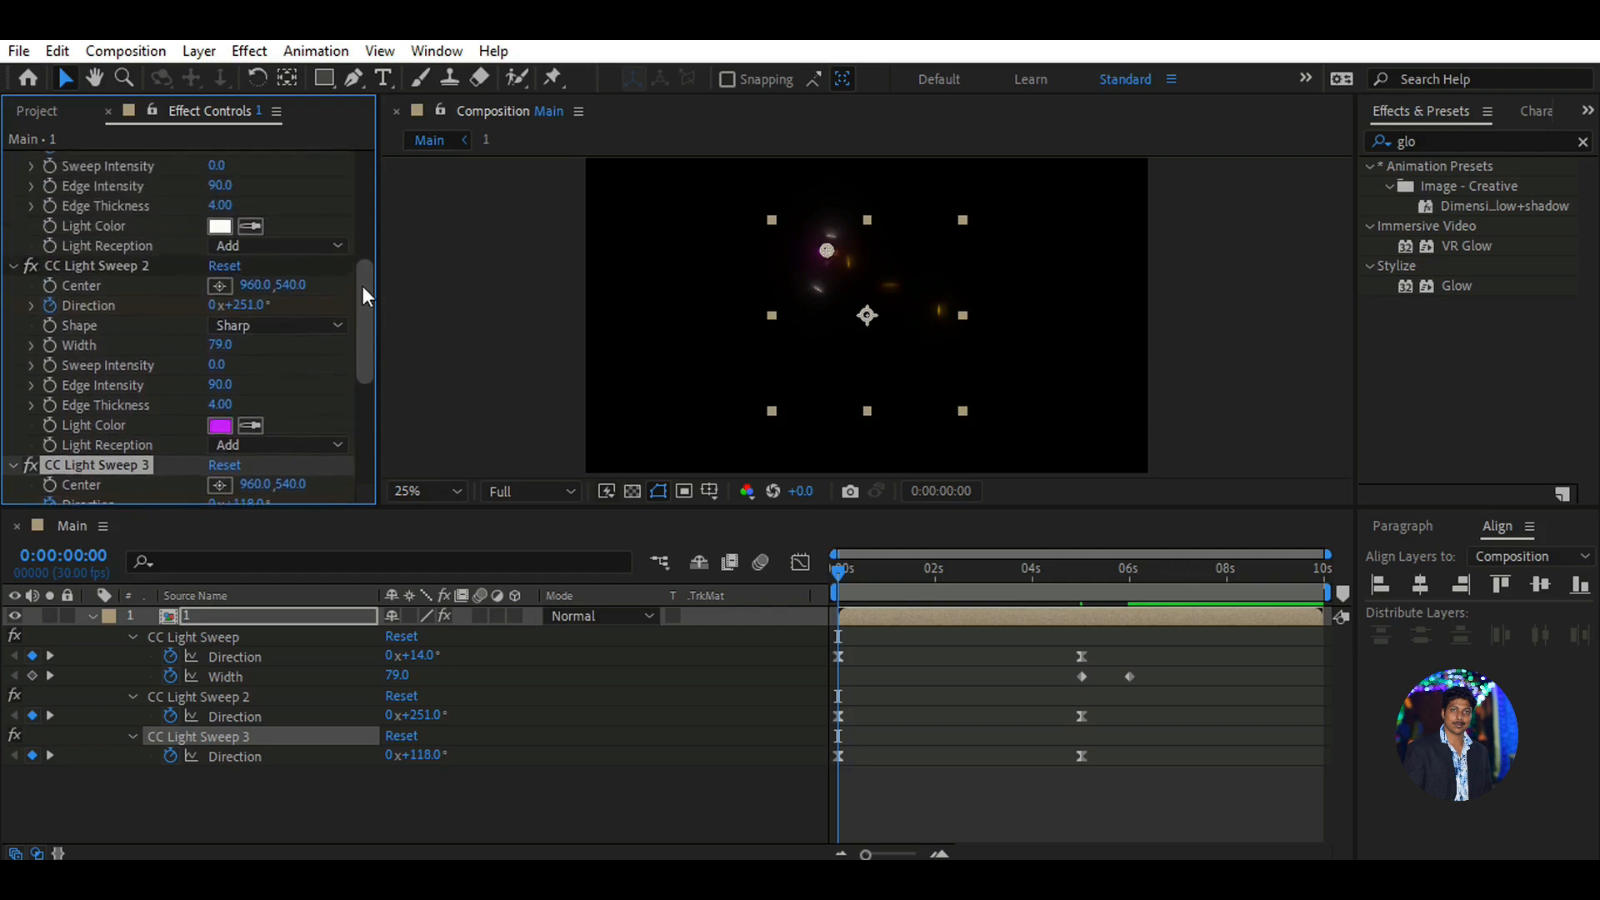
click(57, 345)
drag(364, 367, 360, 327)
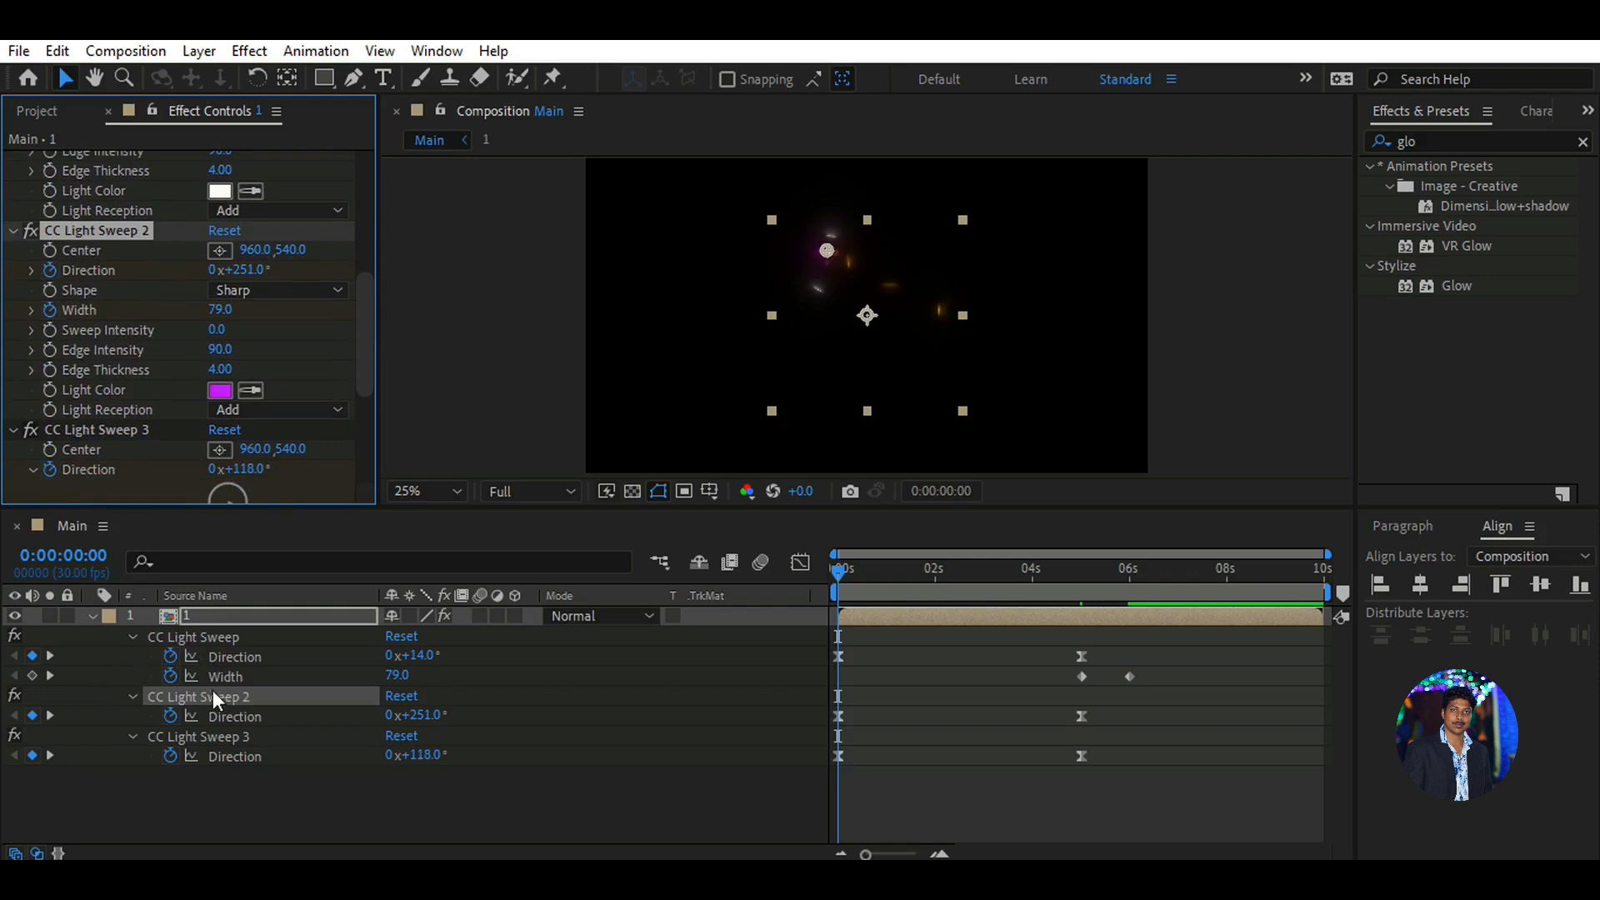
Add a Width keyframe to the first CC Light Sweep at 0:00:00:00 and show all of layer 1's keyframed properties in the timeline
click(31, 675)
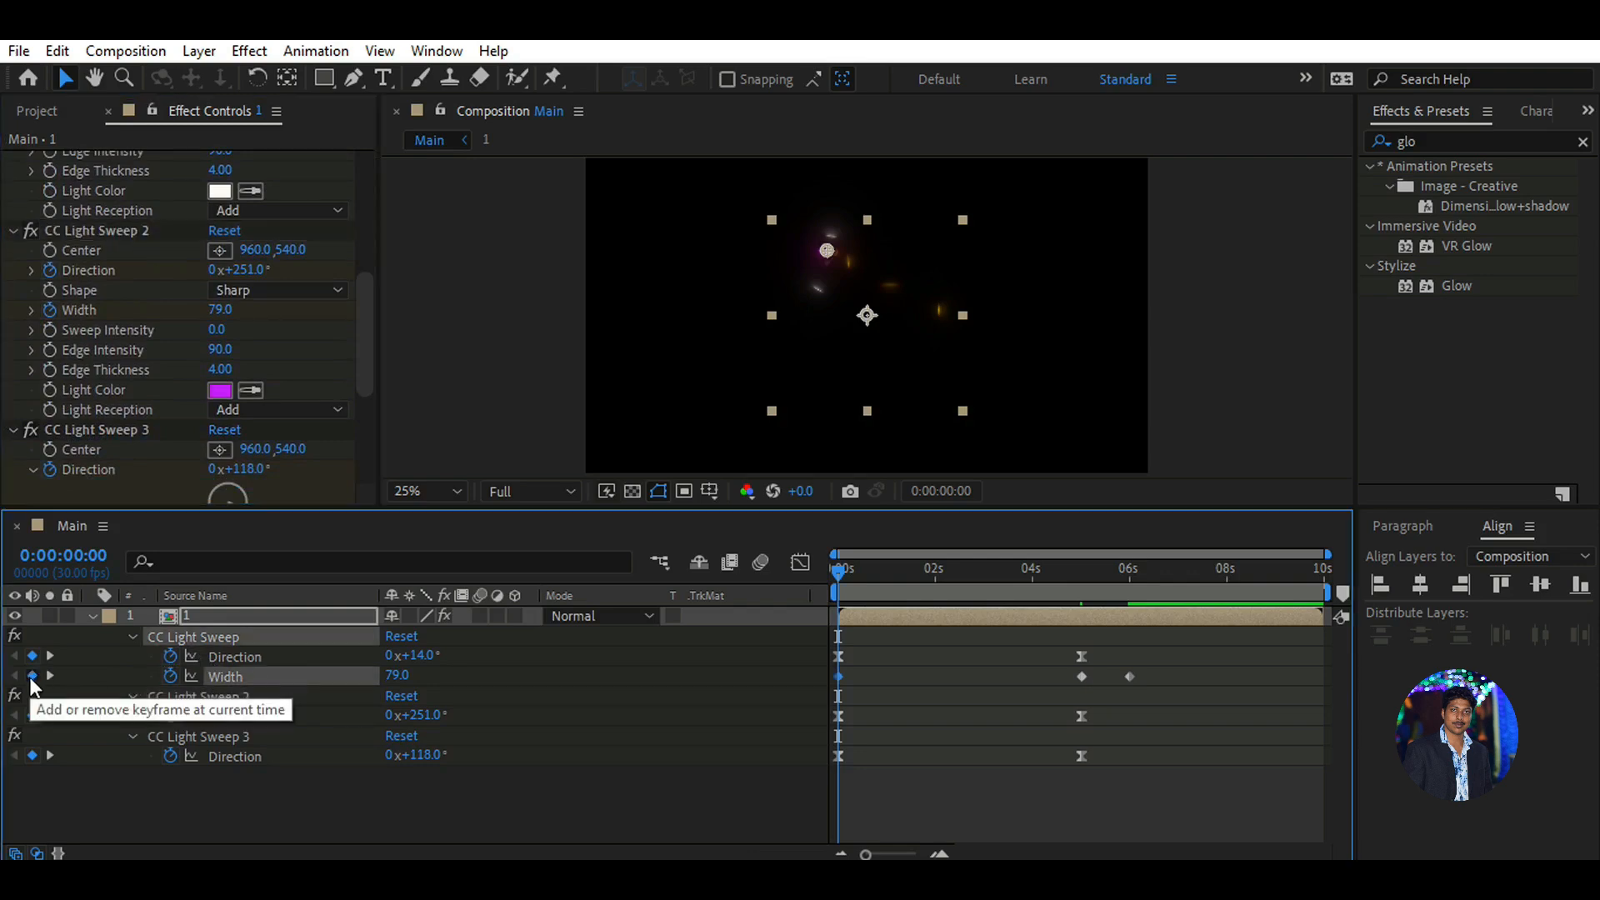
key(u)
key(u)
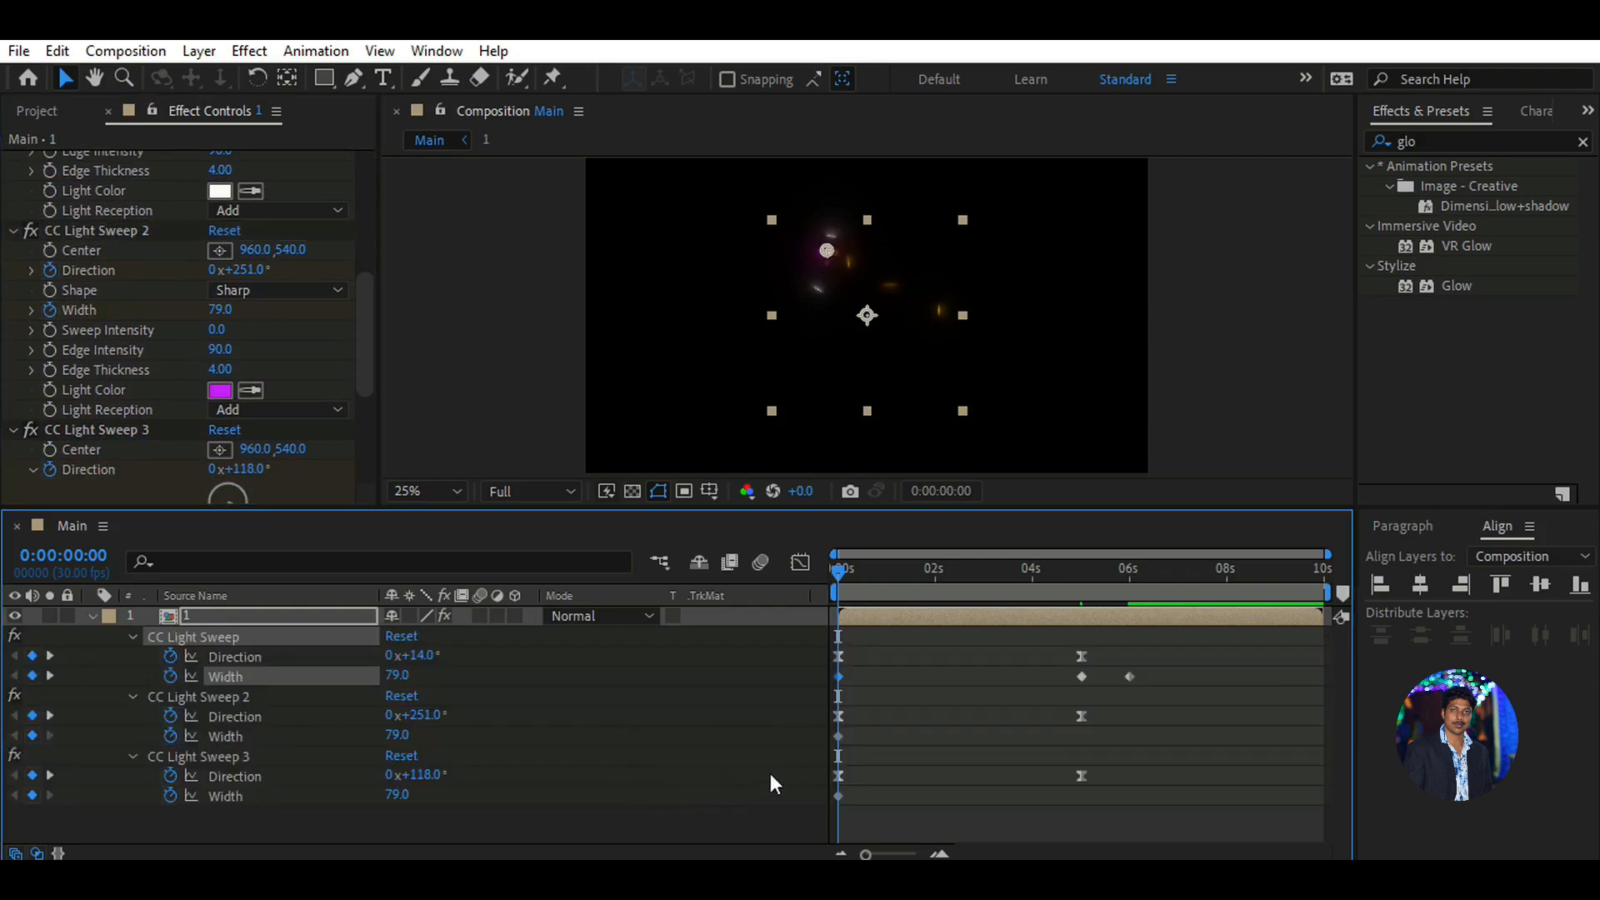
Move the starting Width keyframes of all three CC Light Sweeps to 0:00:00:20
drag(837, 569, 869, 571)
drag(838, 677, 868, 677)
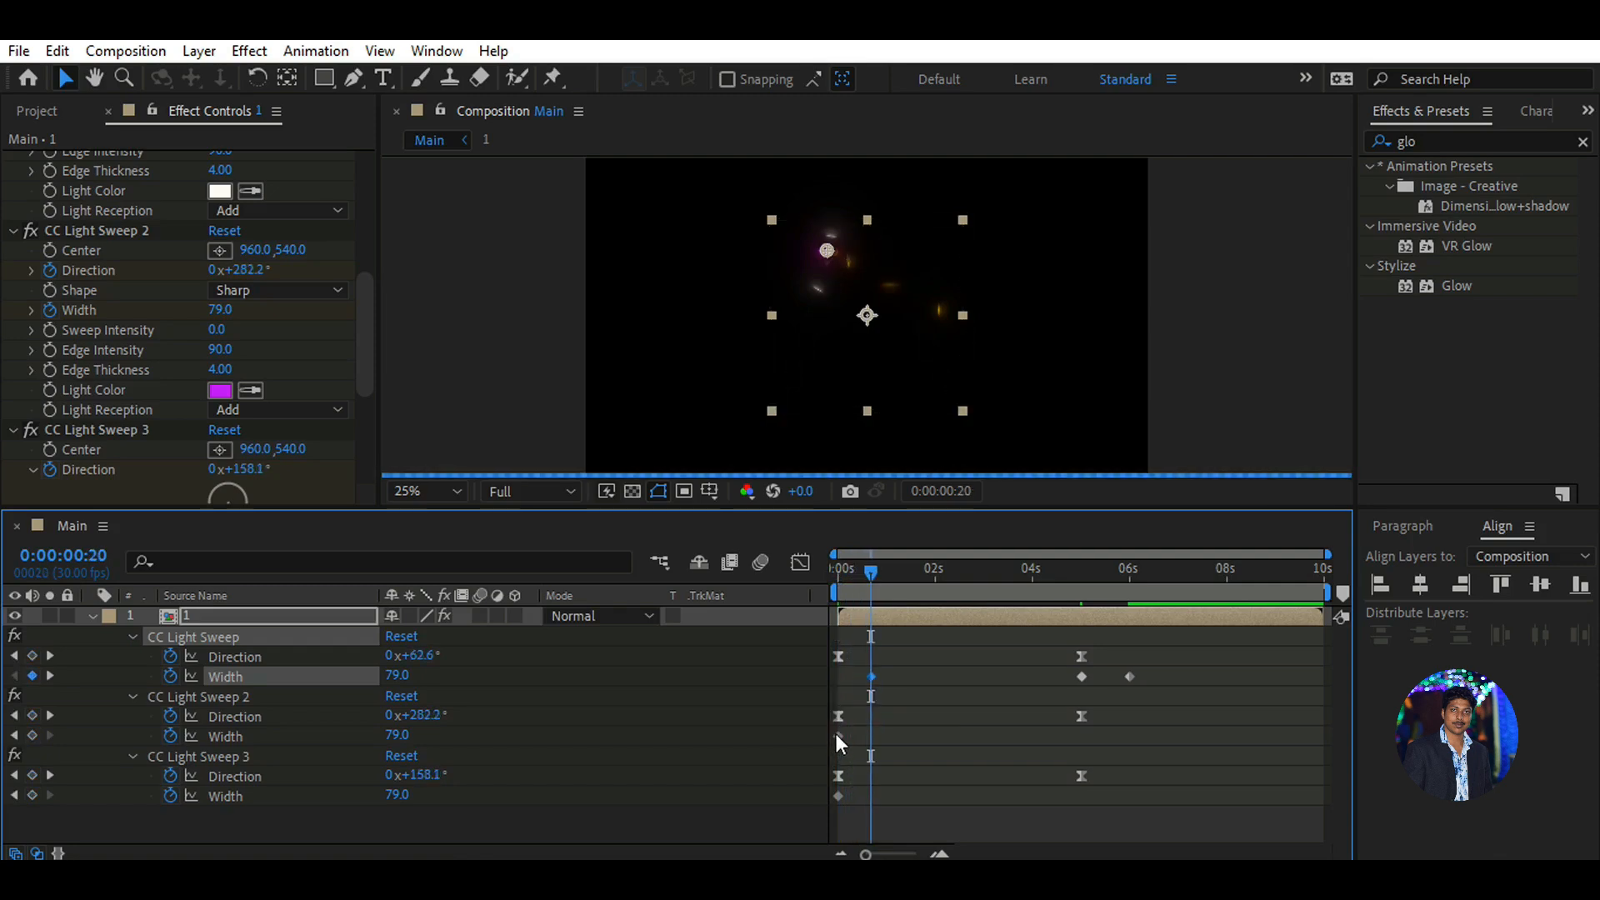
drag(837, 735, 869, 733)
drag(837, 796, 872, 797)
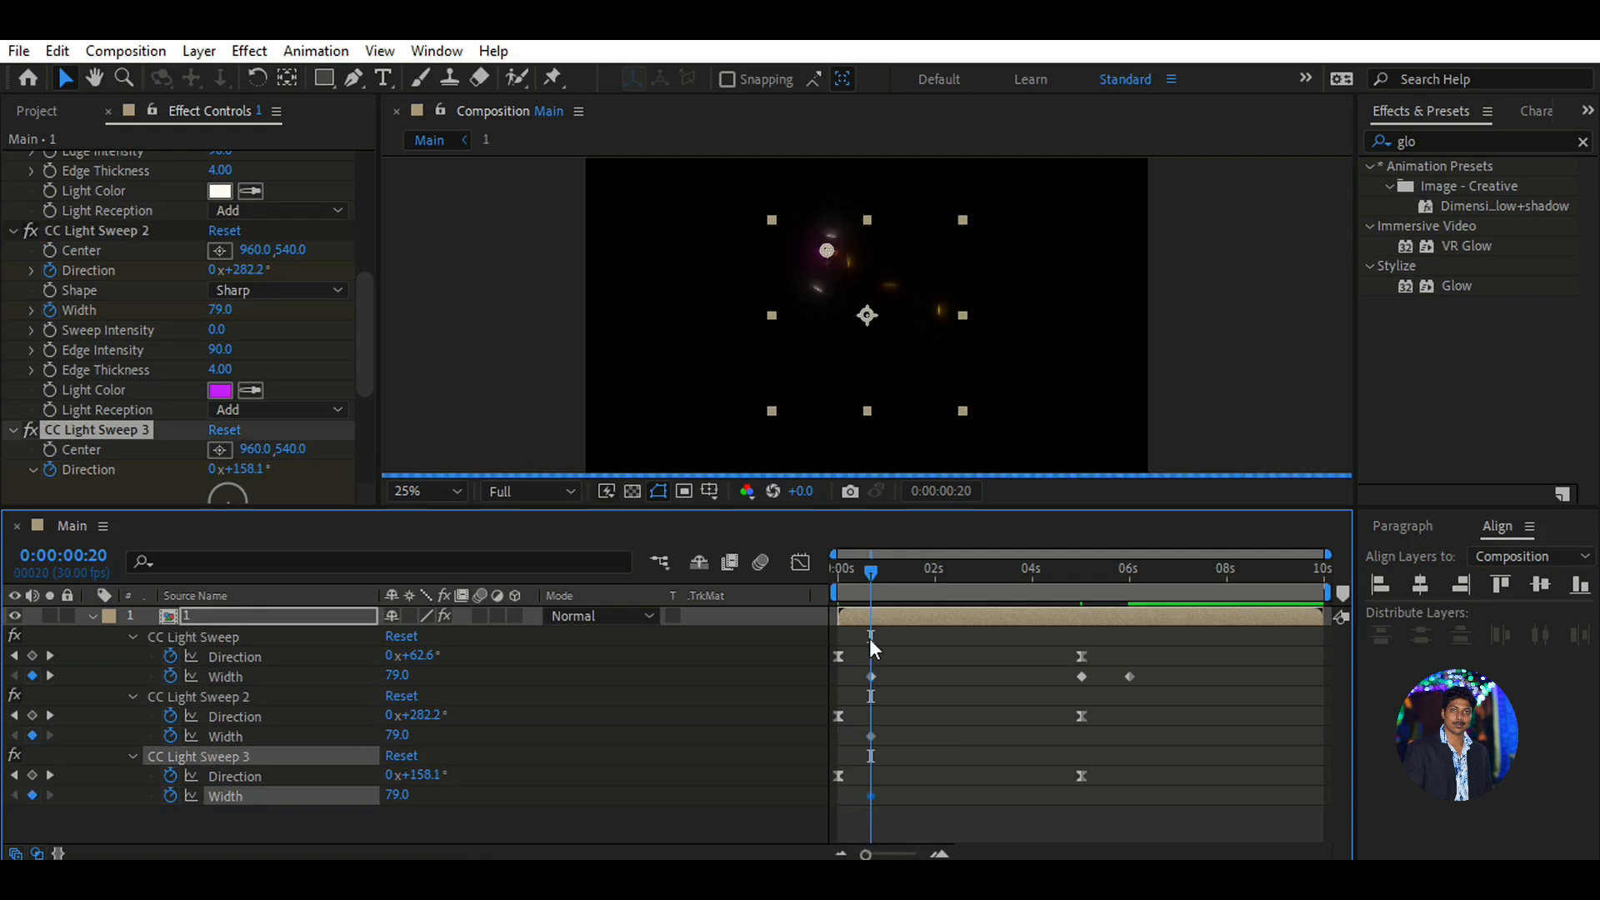
At 0:00:00:00, set the Width of all three CC Light Sweeps to 0
drag(872, 573, 823, 572)
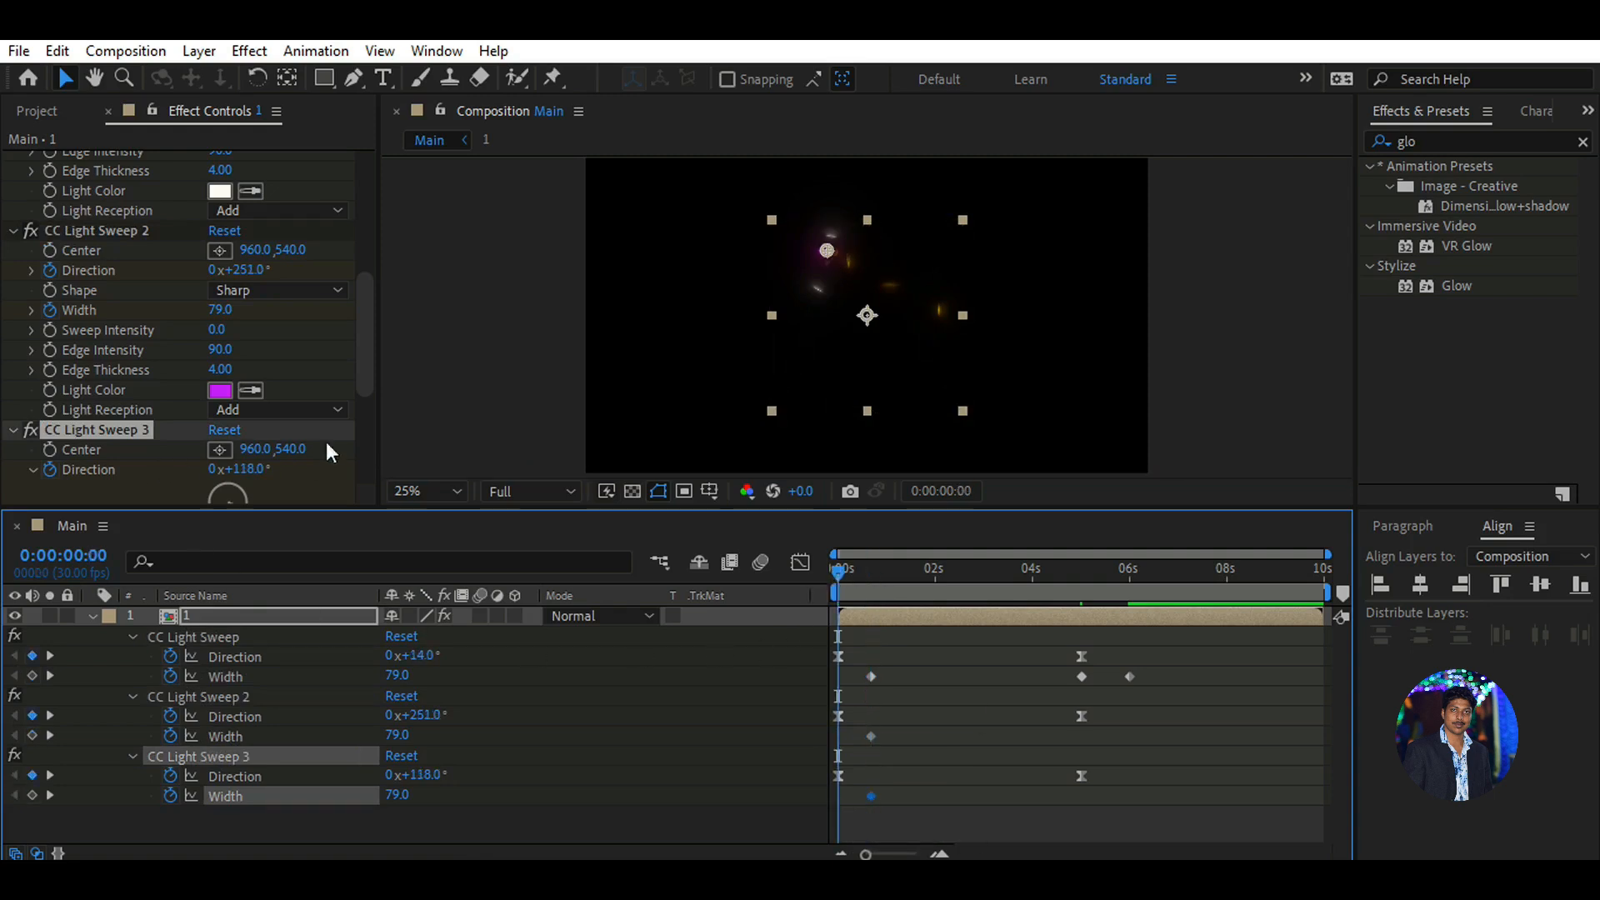
drag(367, 353, 369, 313)
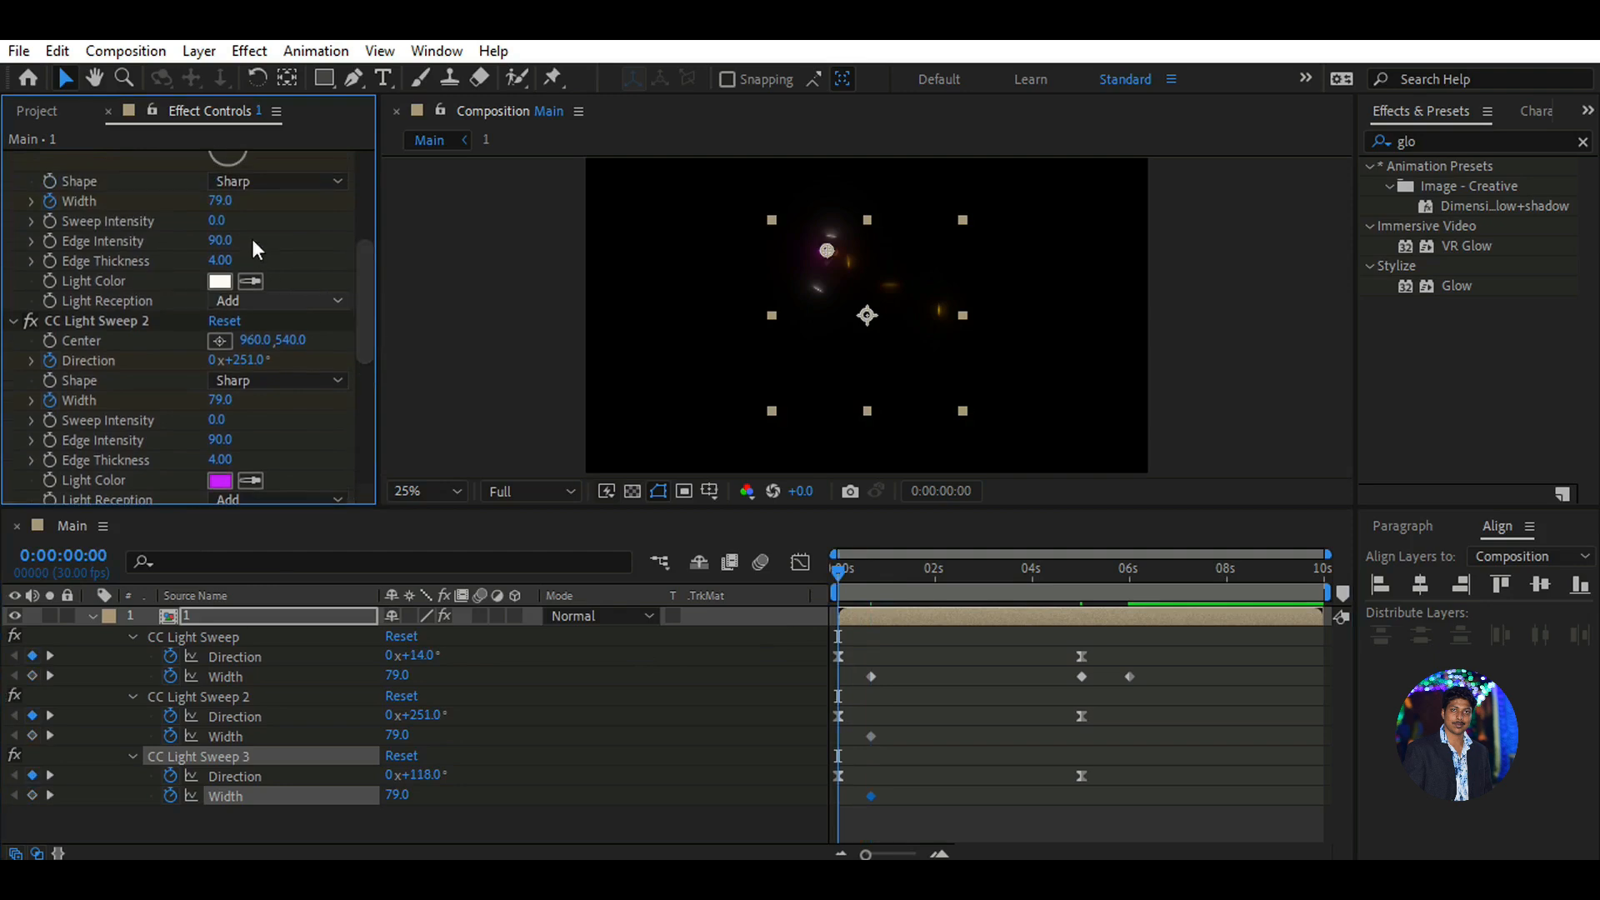
click(220, 201)
text(0)
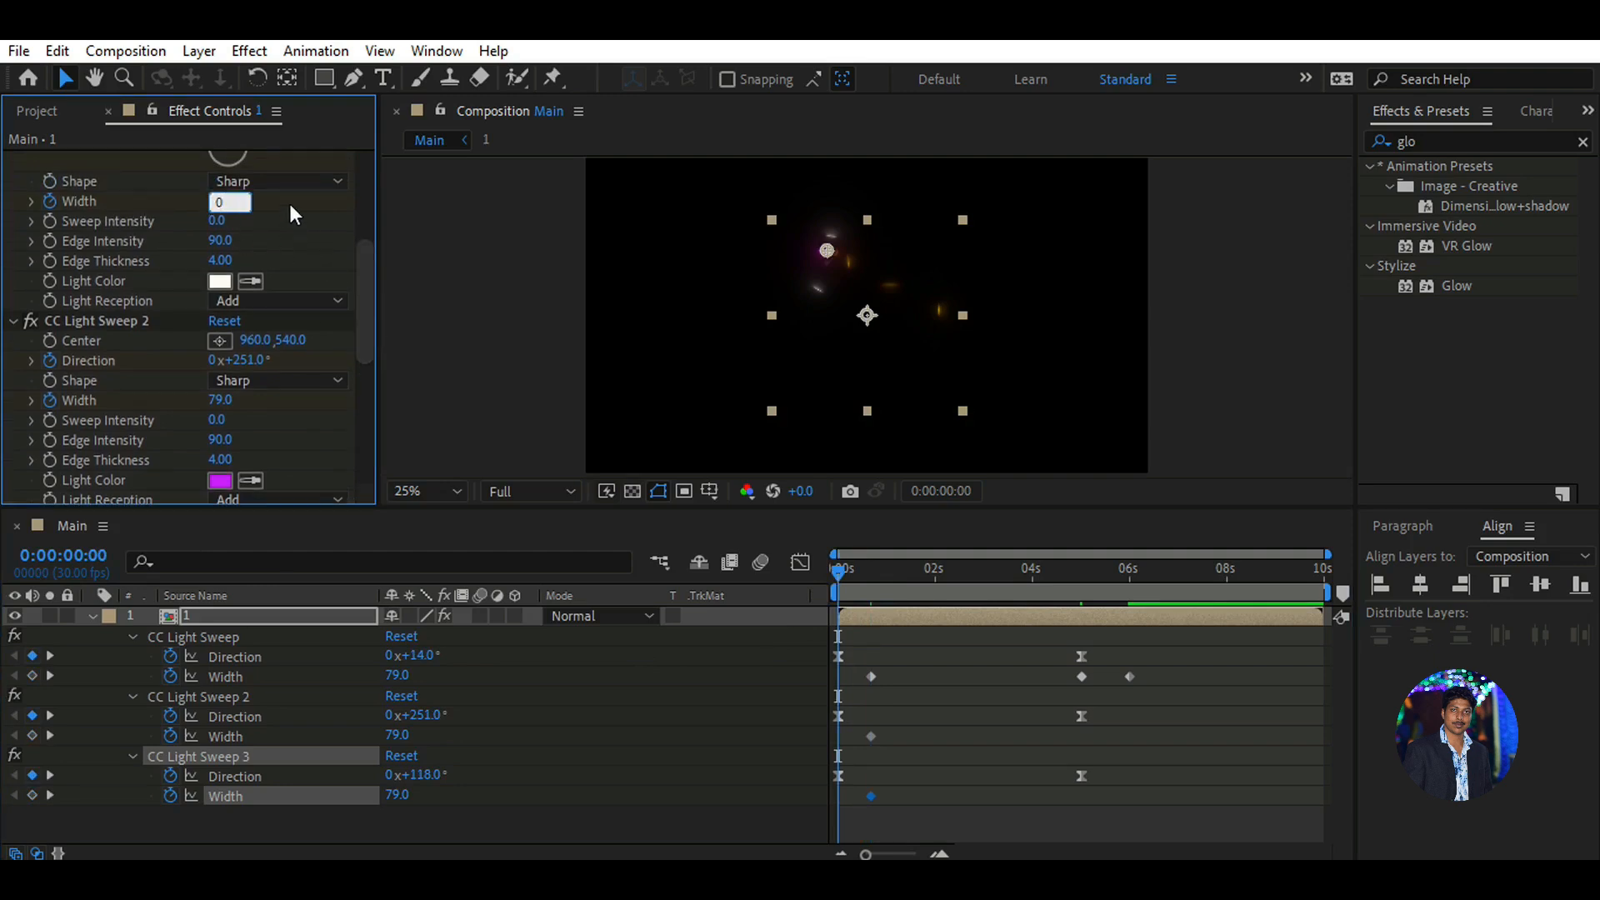
key(Return)
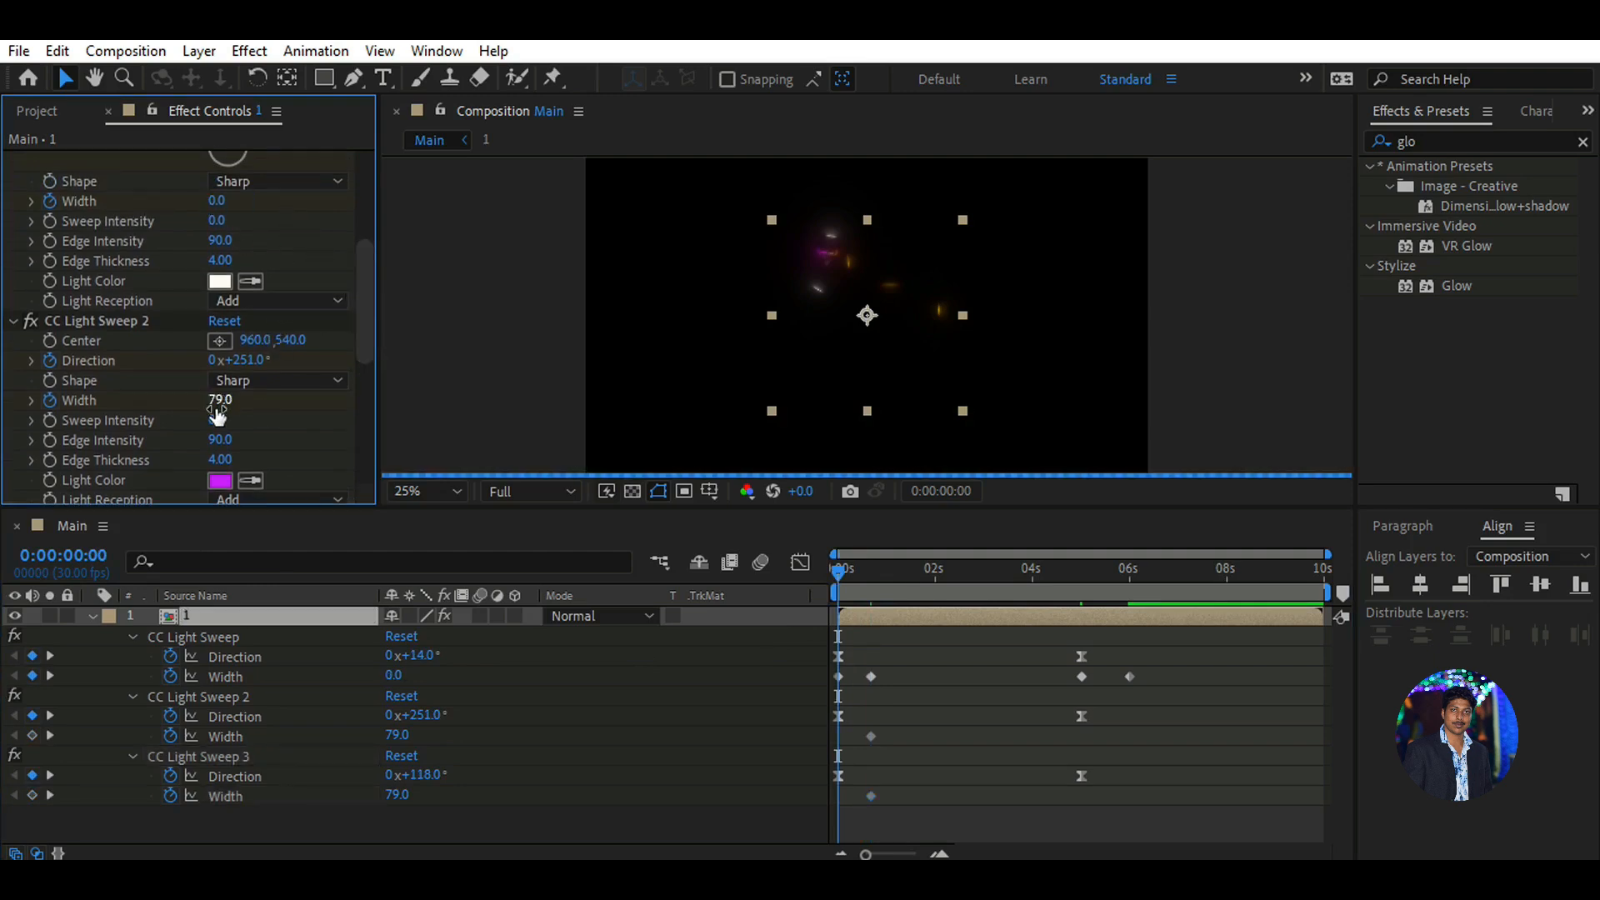
click(219, 401)
text(0)
key(Return)
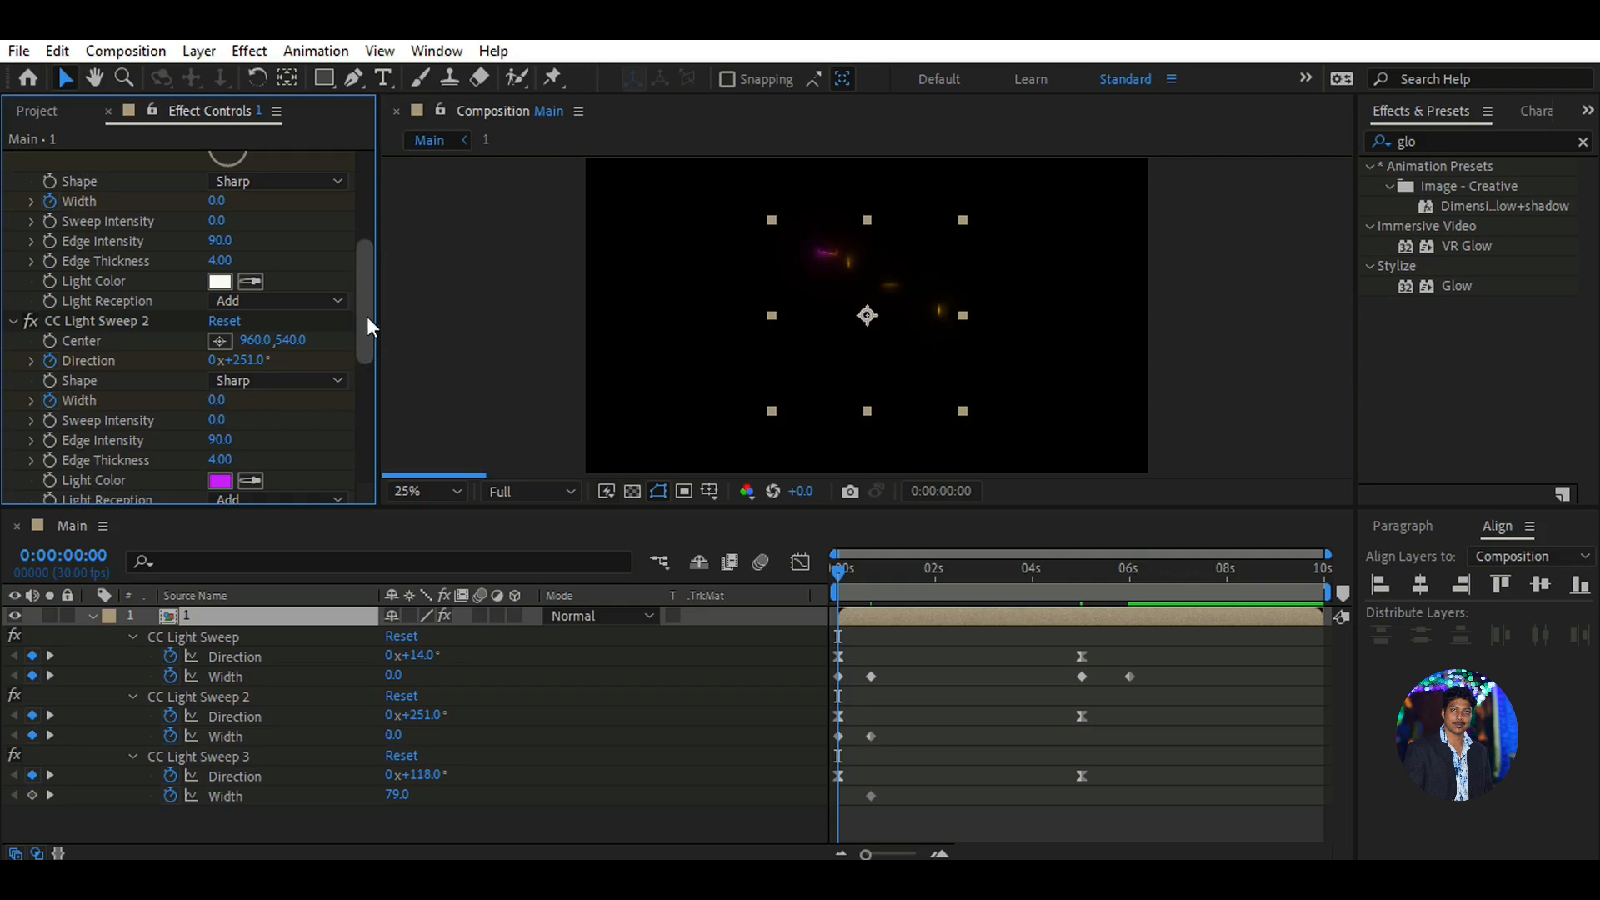
drag(367, 317, 367, 391)
click(229, 404)
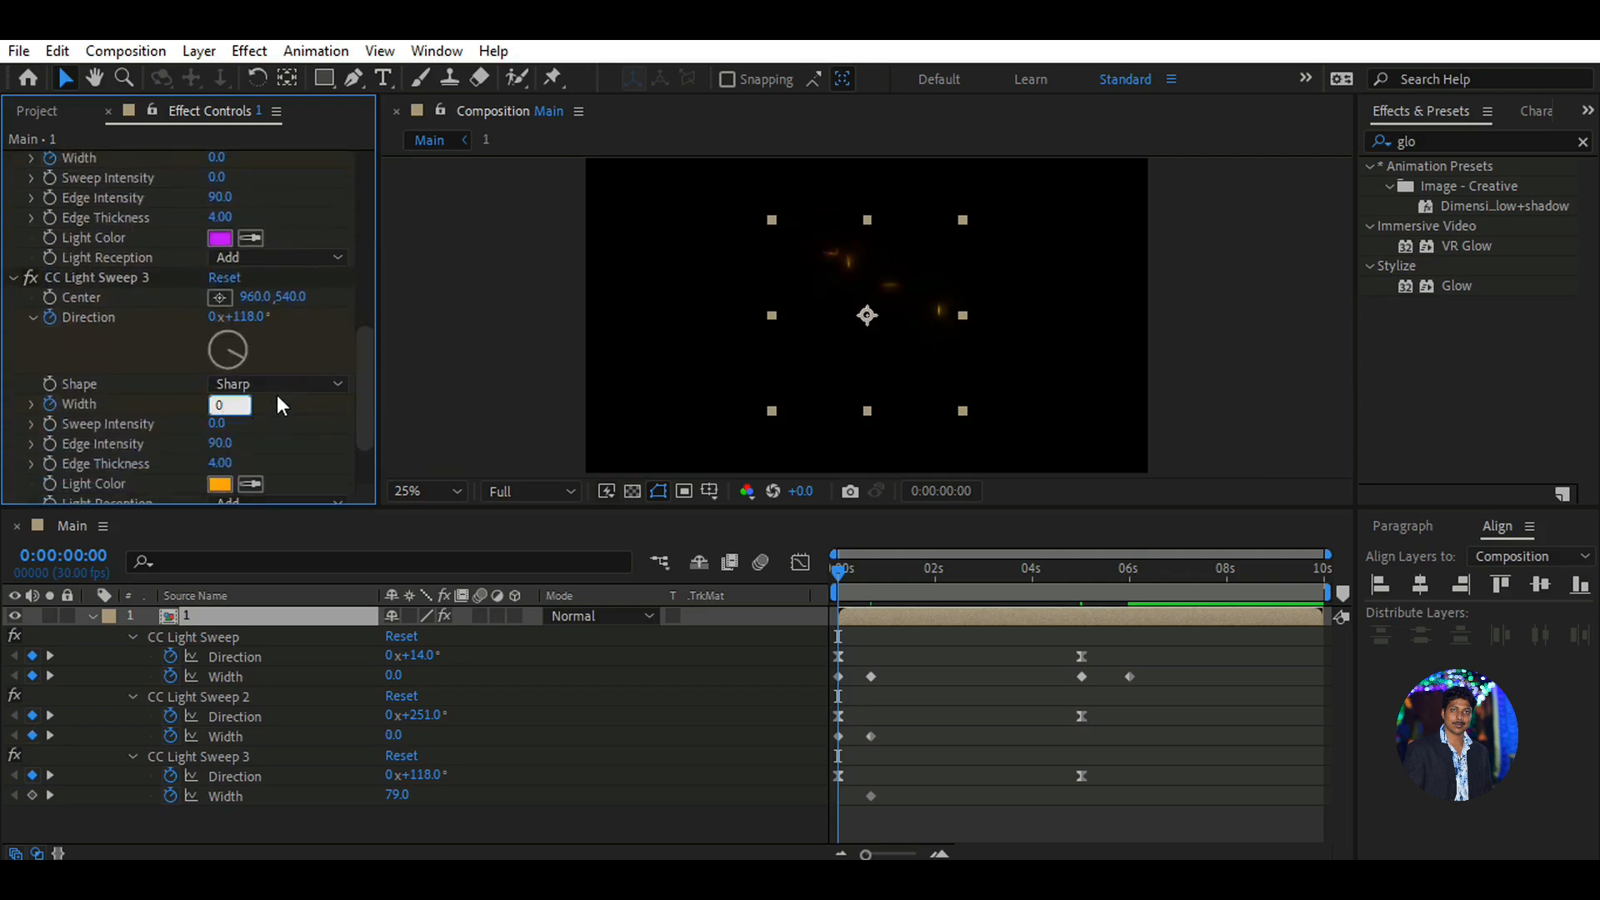
text(0)
key(Return)
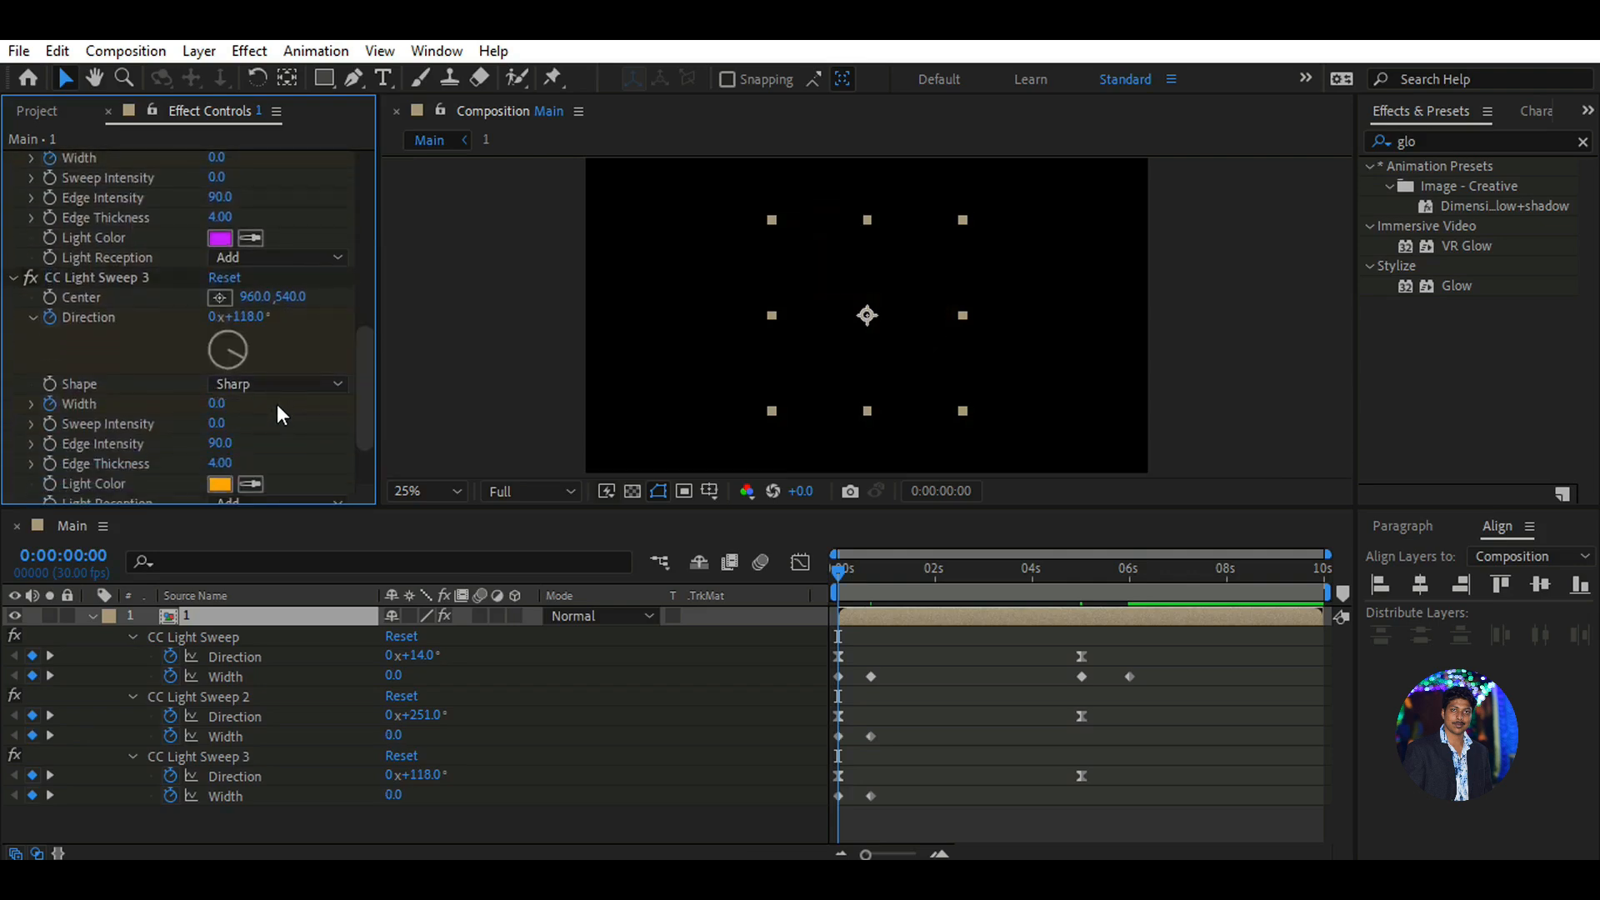
Select the second Width keyframe of each of the three CC Light Sweeps and move them together to 0:00:01:15
drag(896, 666, 867, 810)
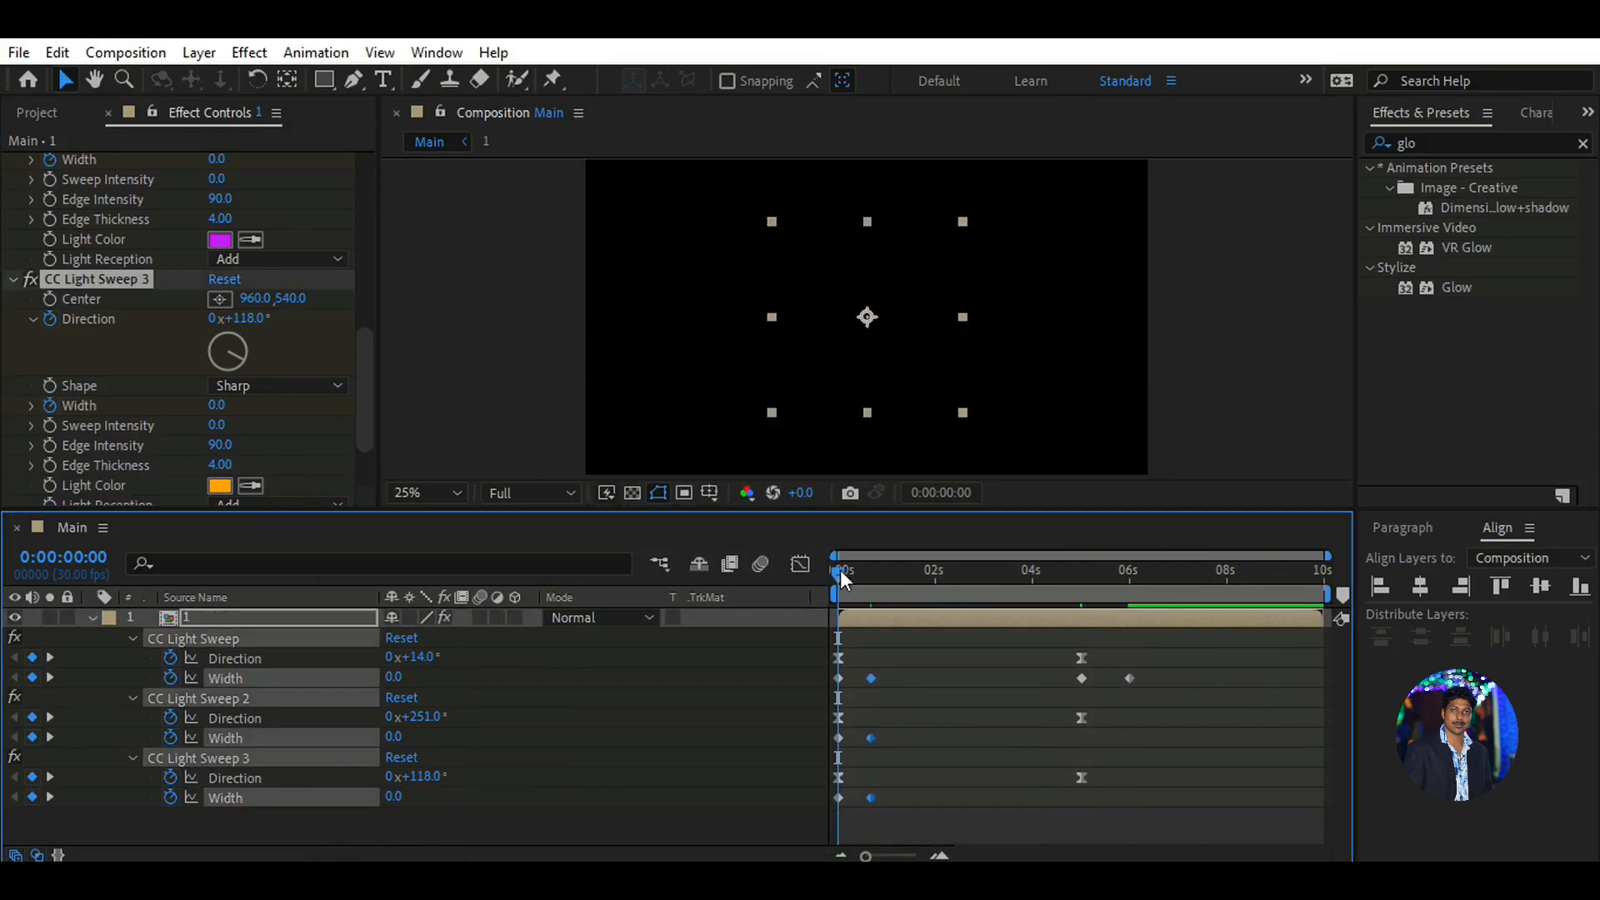
drag(840, 570, 882, 577)
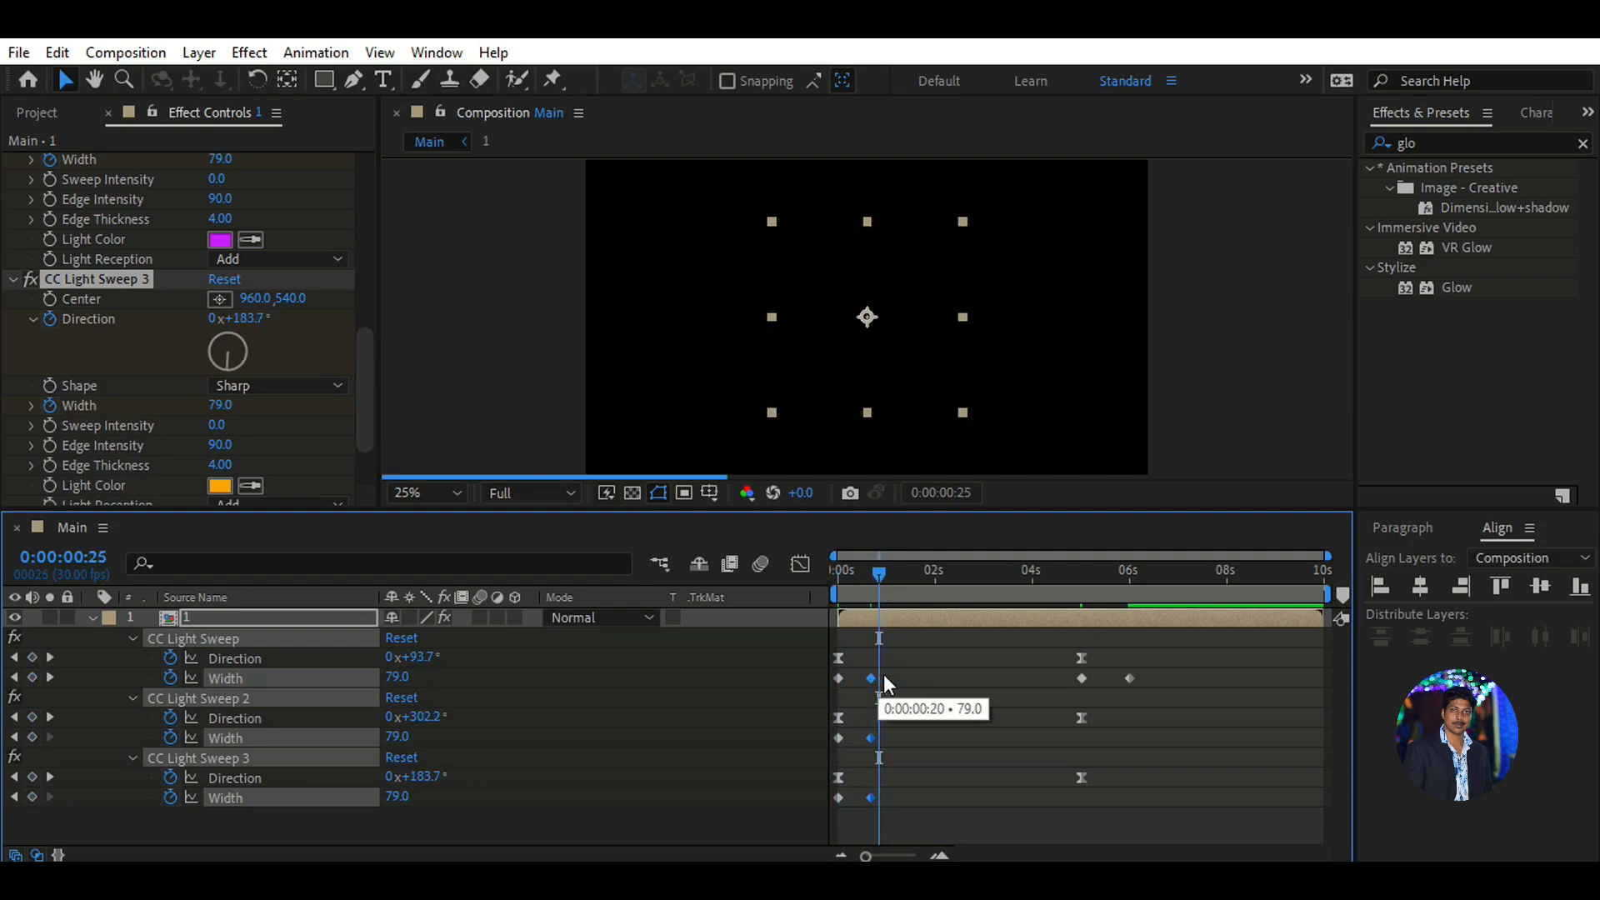
drag(883, 673, 887, 688)
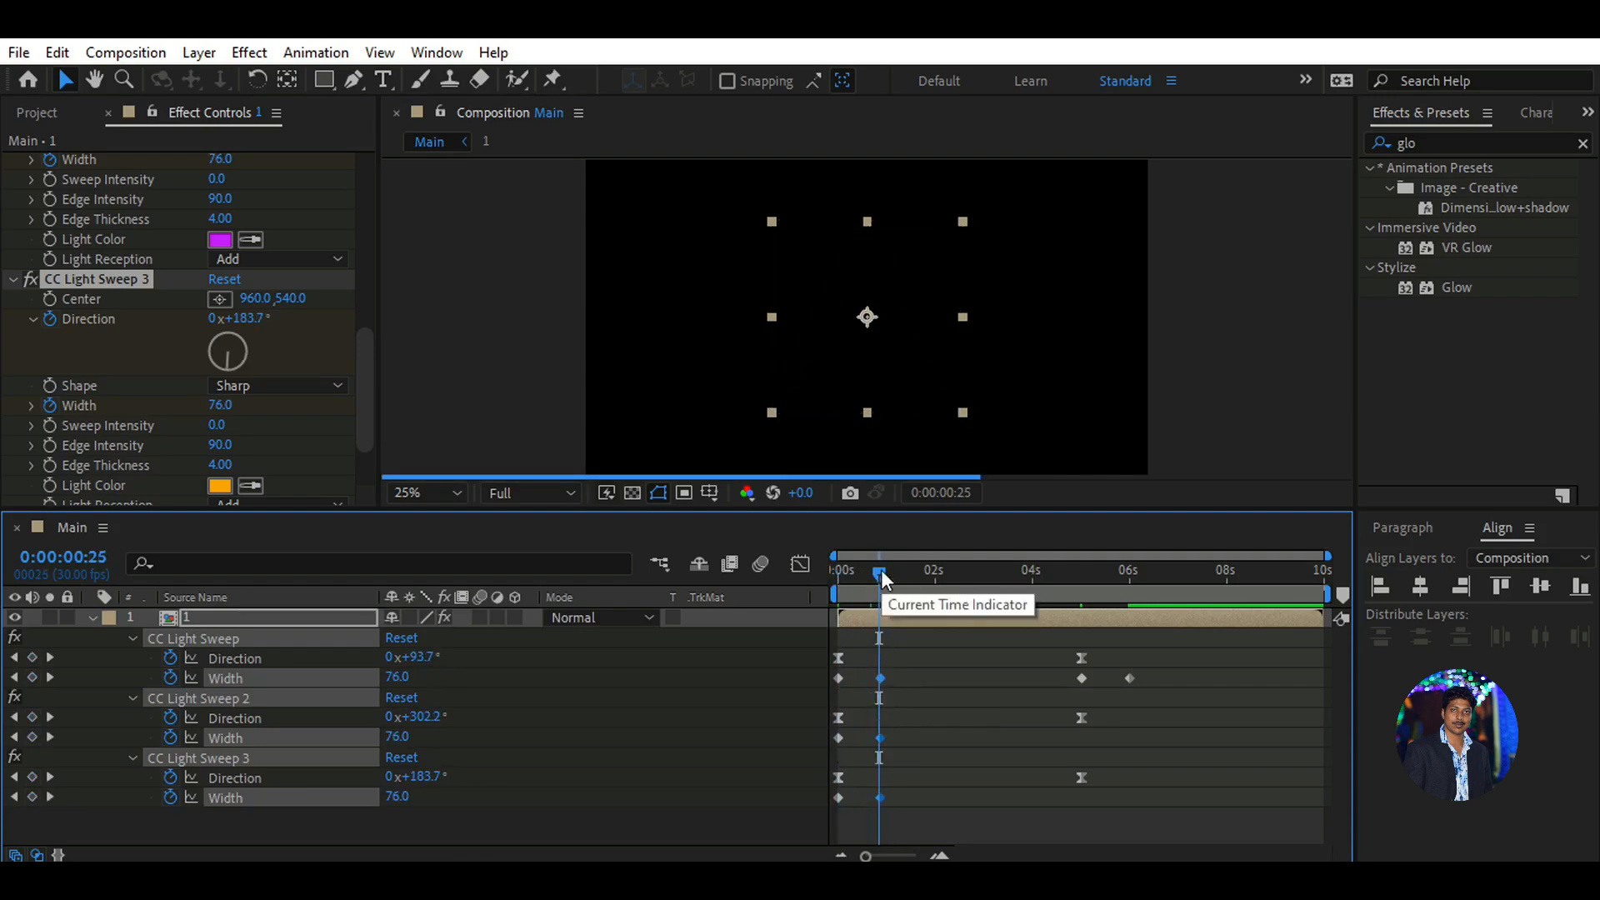
drag(882, 569, 914, 594)
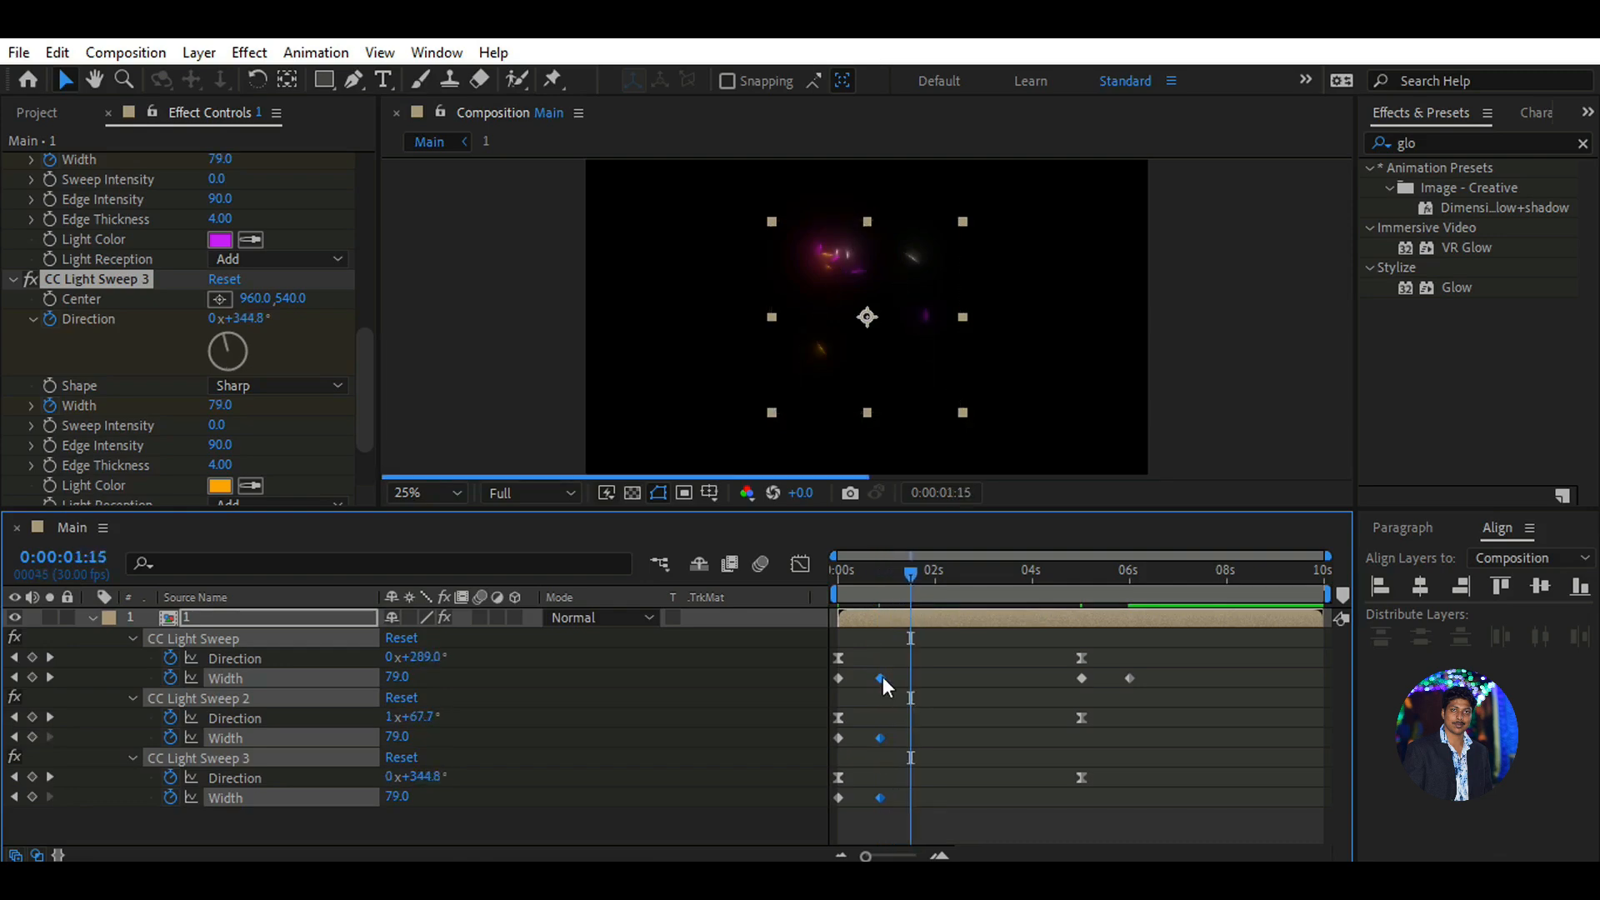
drag(882, 678, 913, 689)
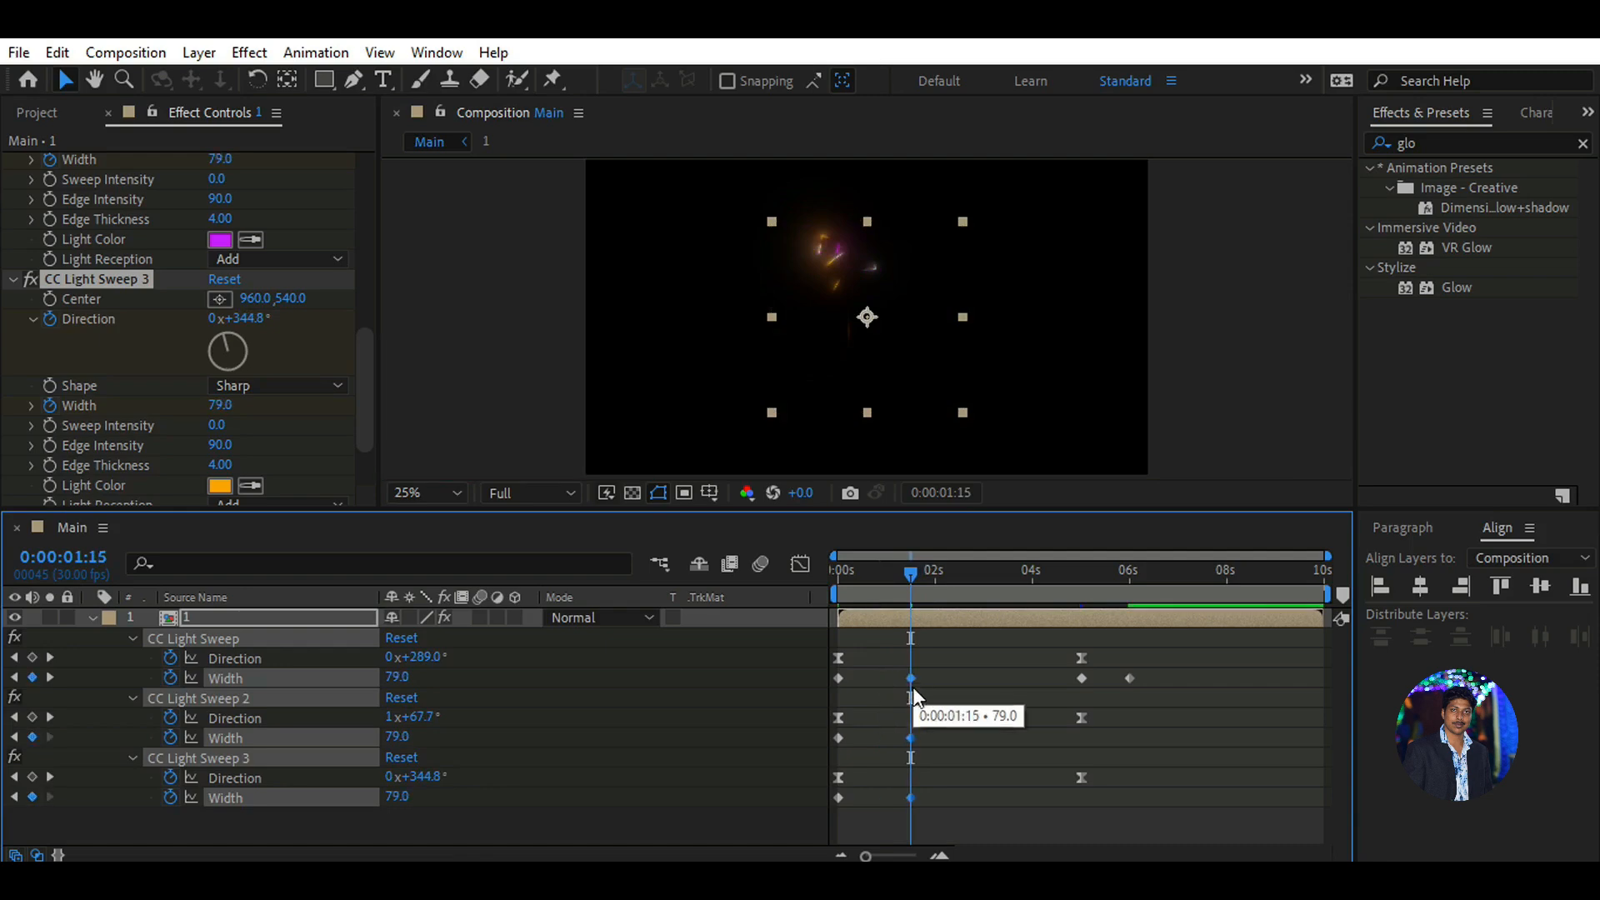
Move the first CC Light Sweep's last Width keyframe to 0:00:05:20
drag(910, 573, 1113, 633)
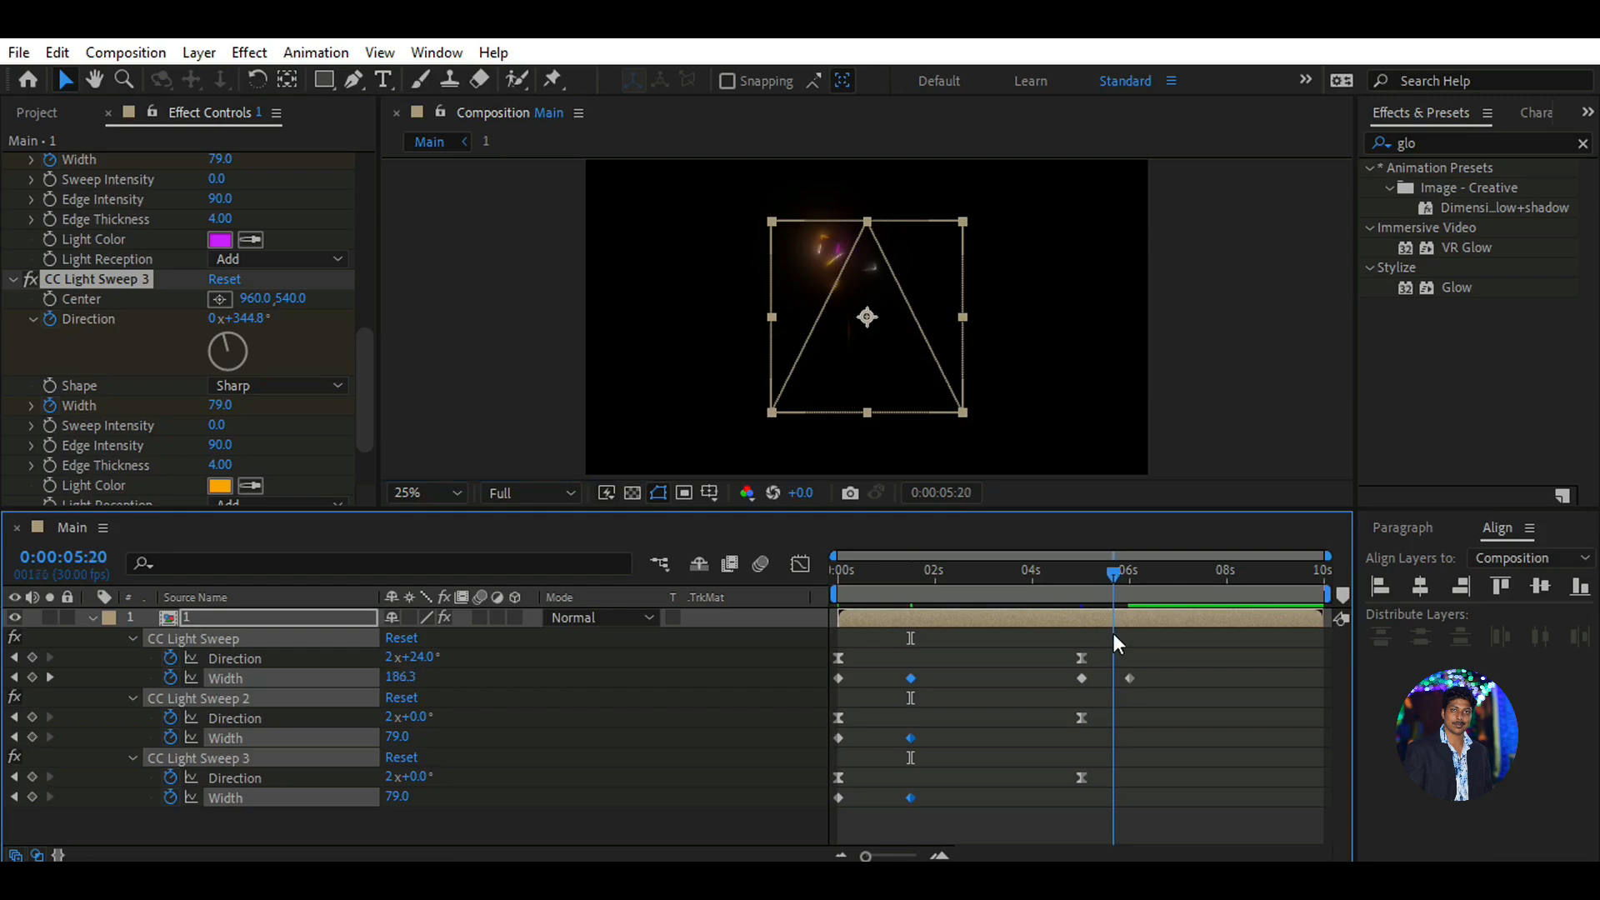
click(1130, 678)
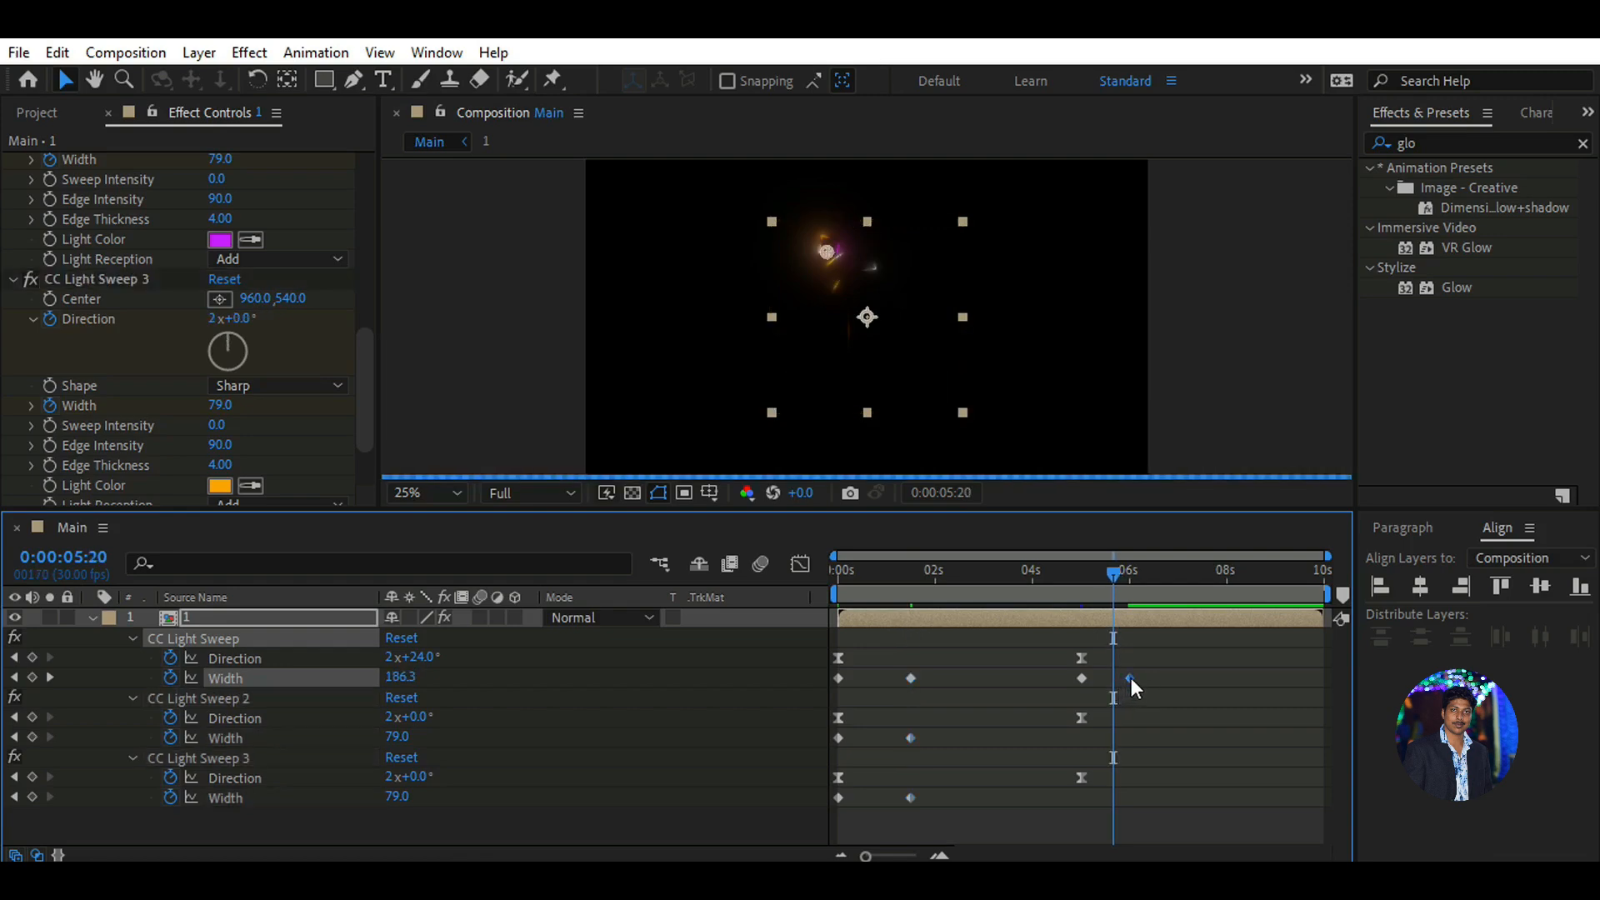
mouse_move(1123, 686)
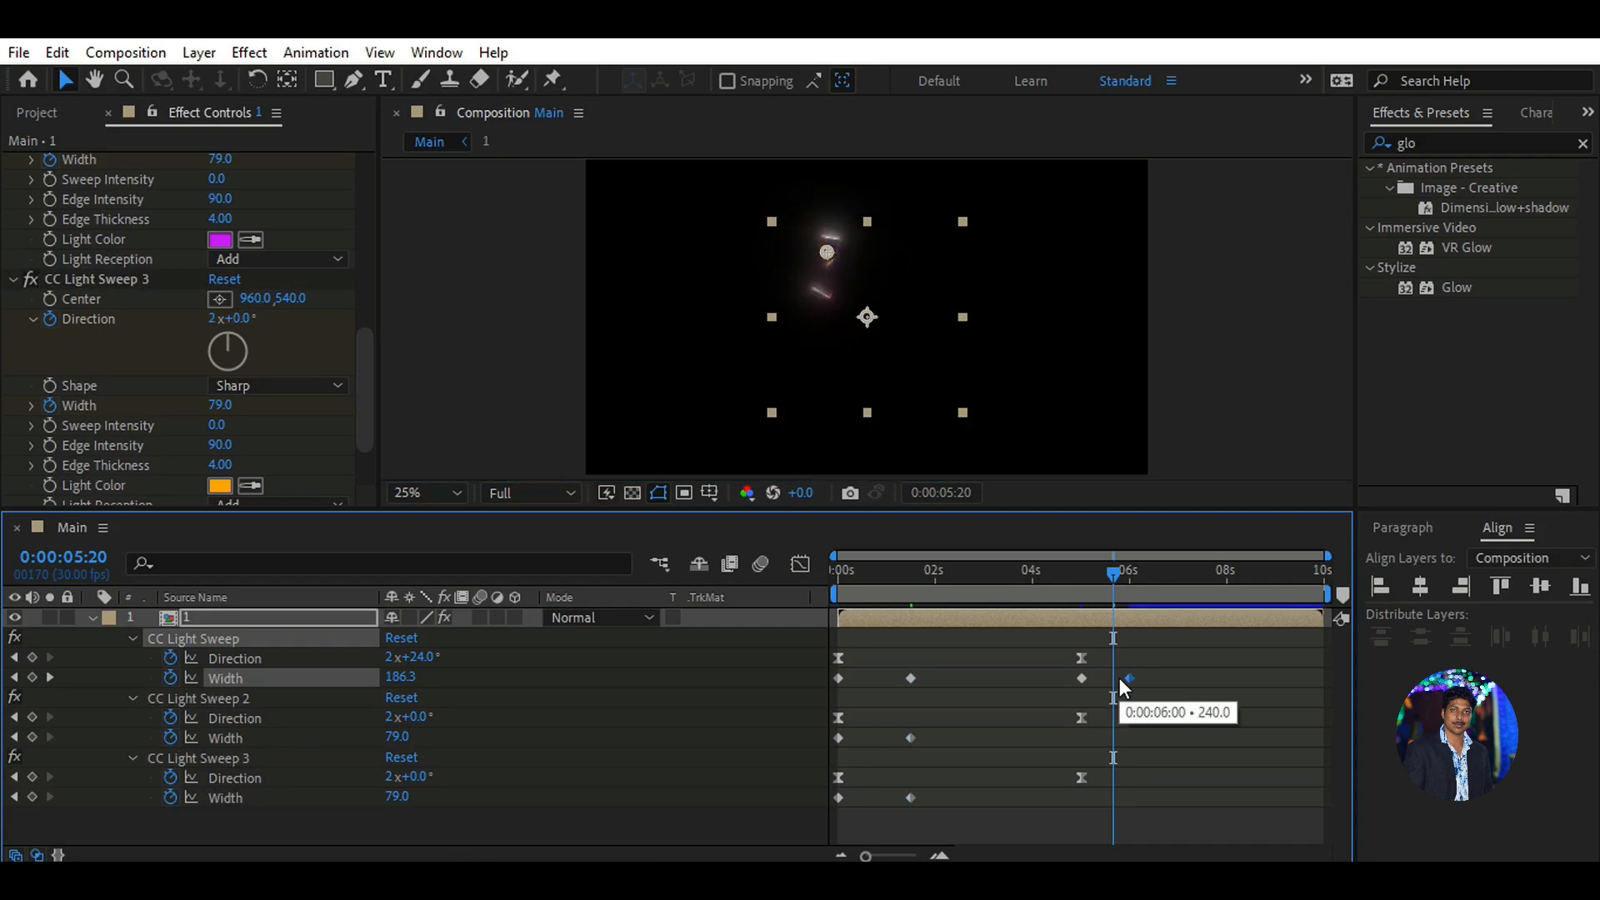
drag(1121, 679, 1106, 680)
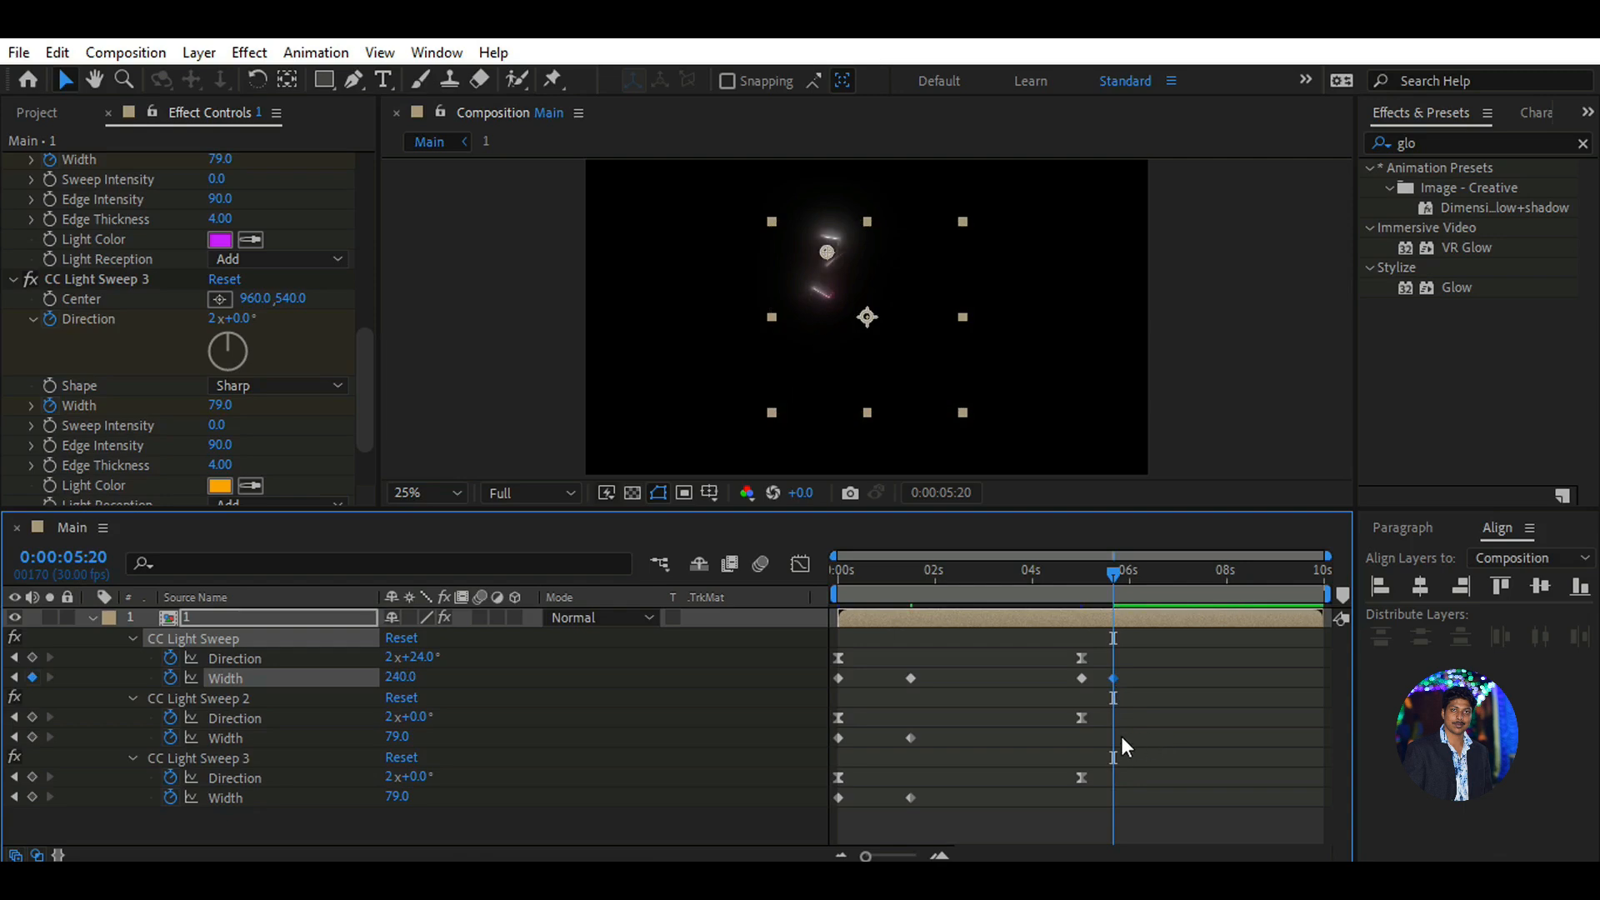
Collapse the settings of all three CC Light Sweep effects on layer 1
click(14, 280)
click(14, 220)
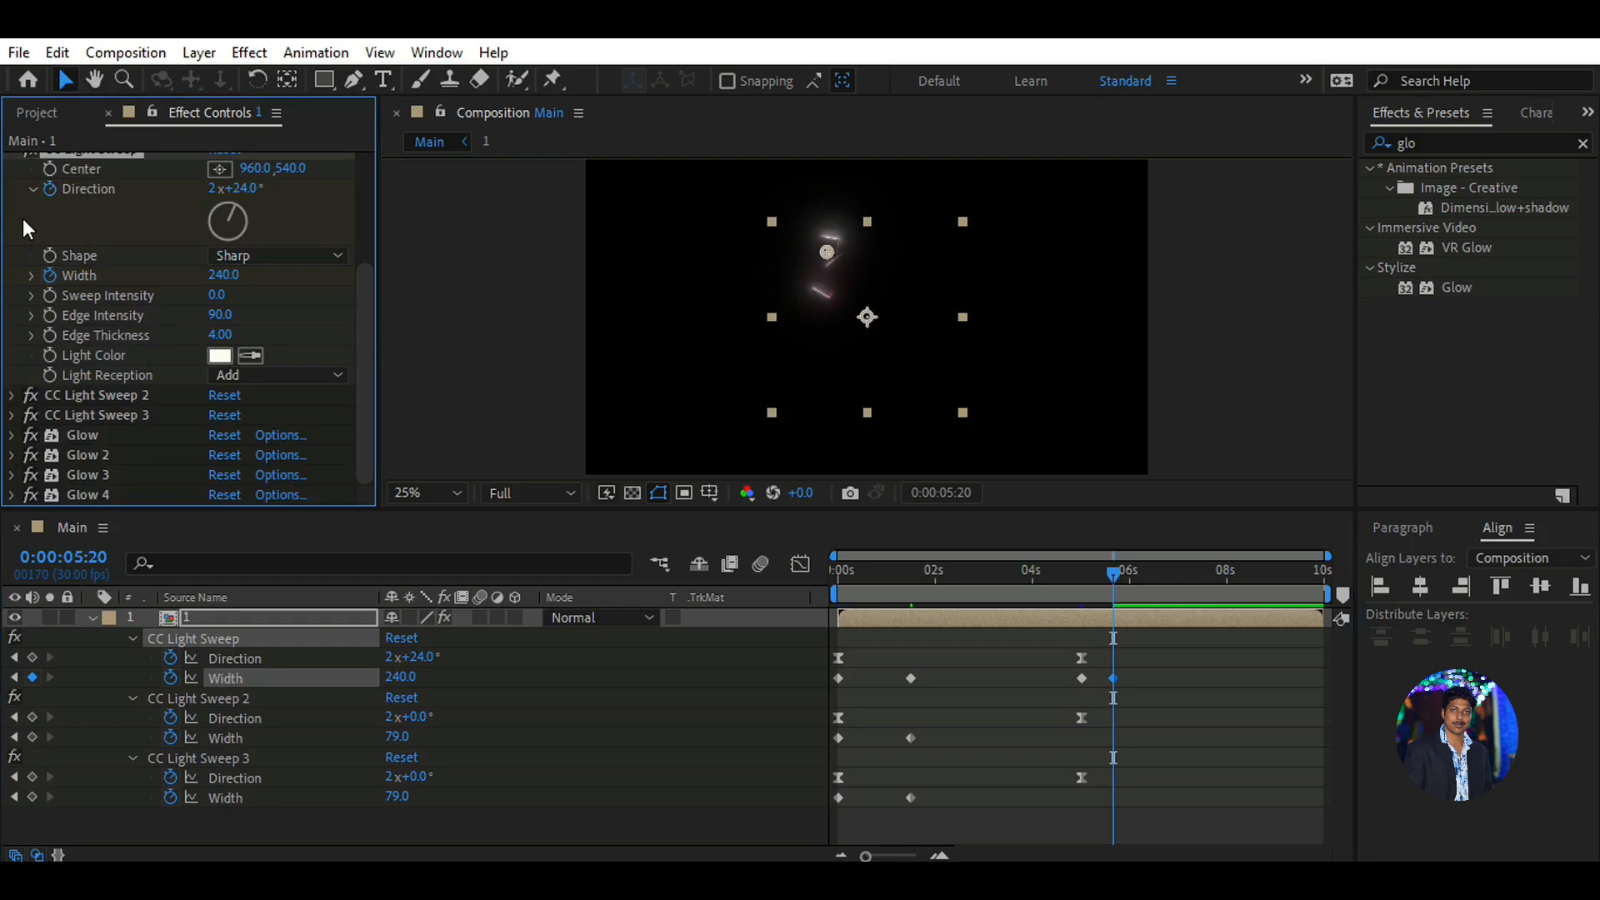
scroll(22, 218, up, 2)
click(11, 203)
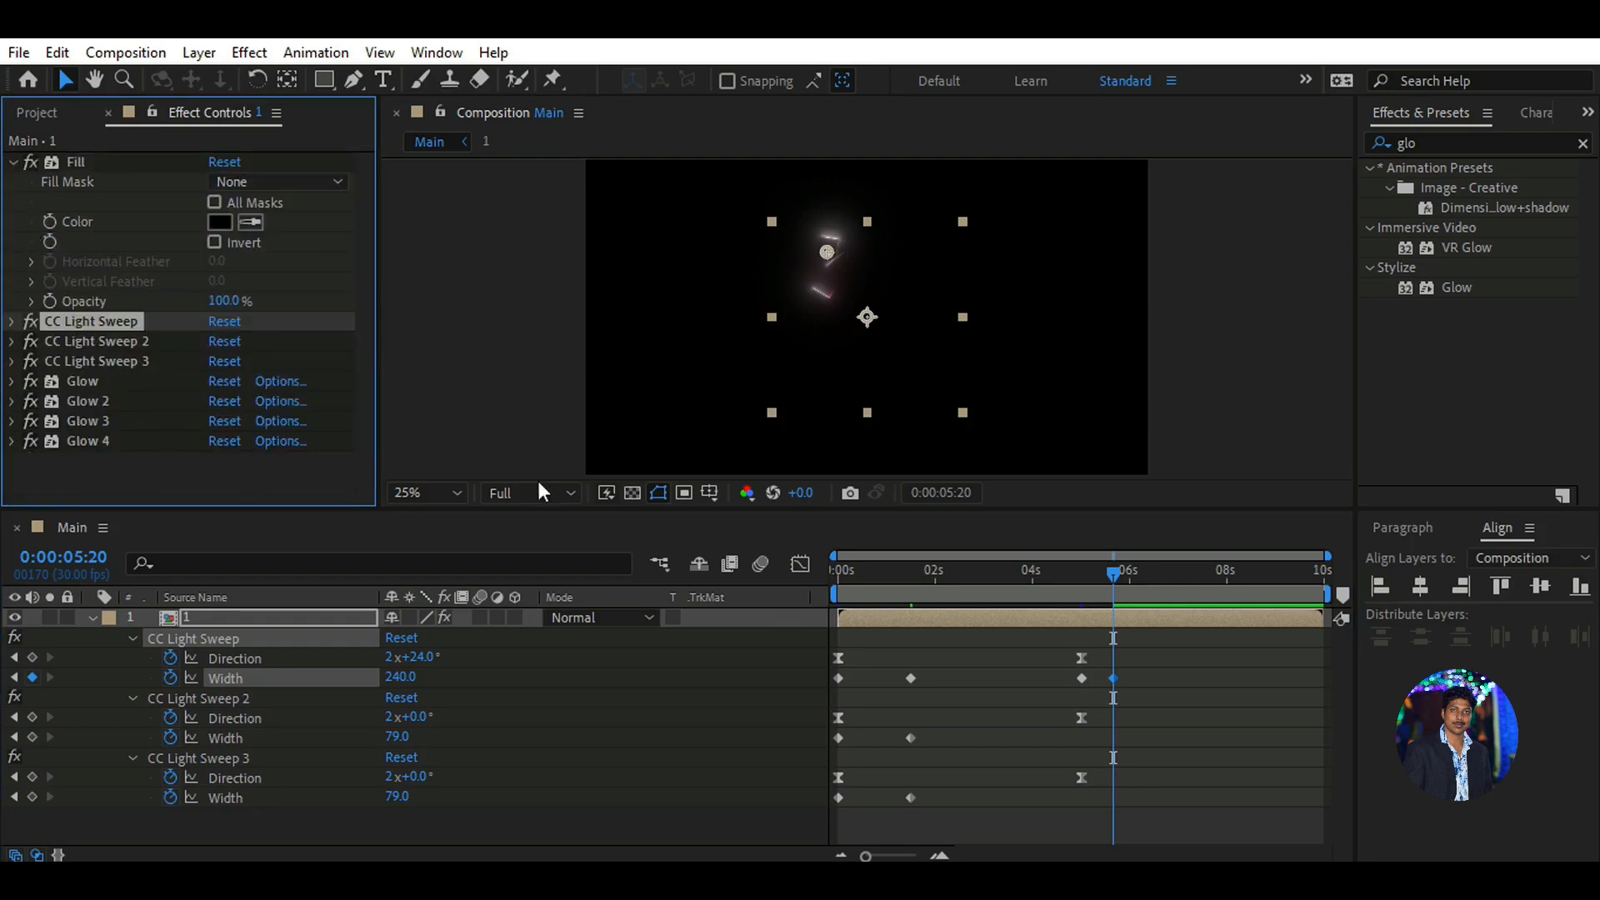
Search the effects for "cc co" and apply CC Composite to layer 1
click(1408, 143)
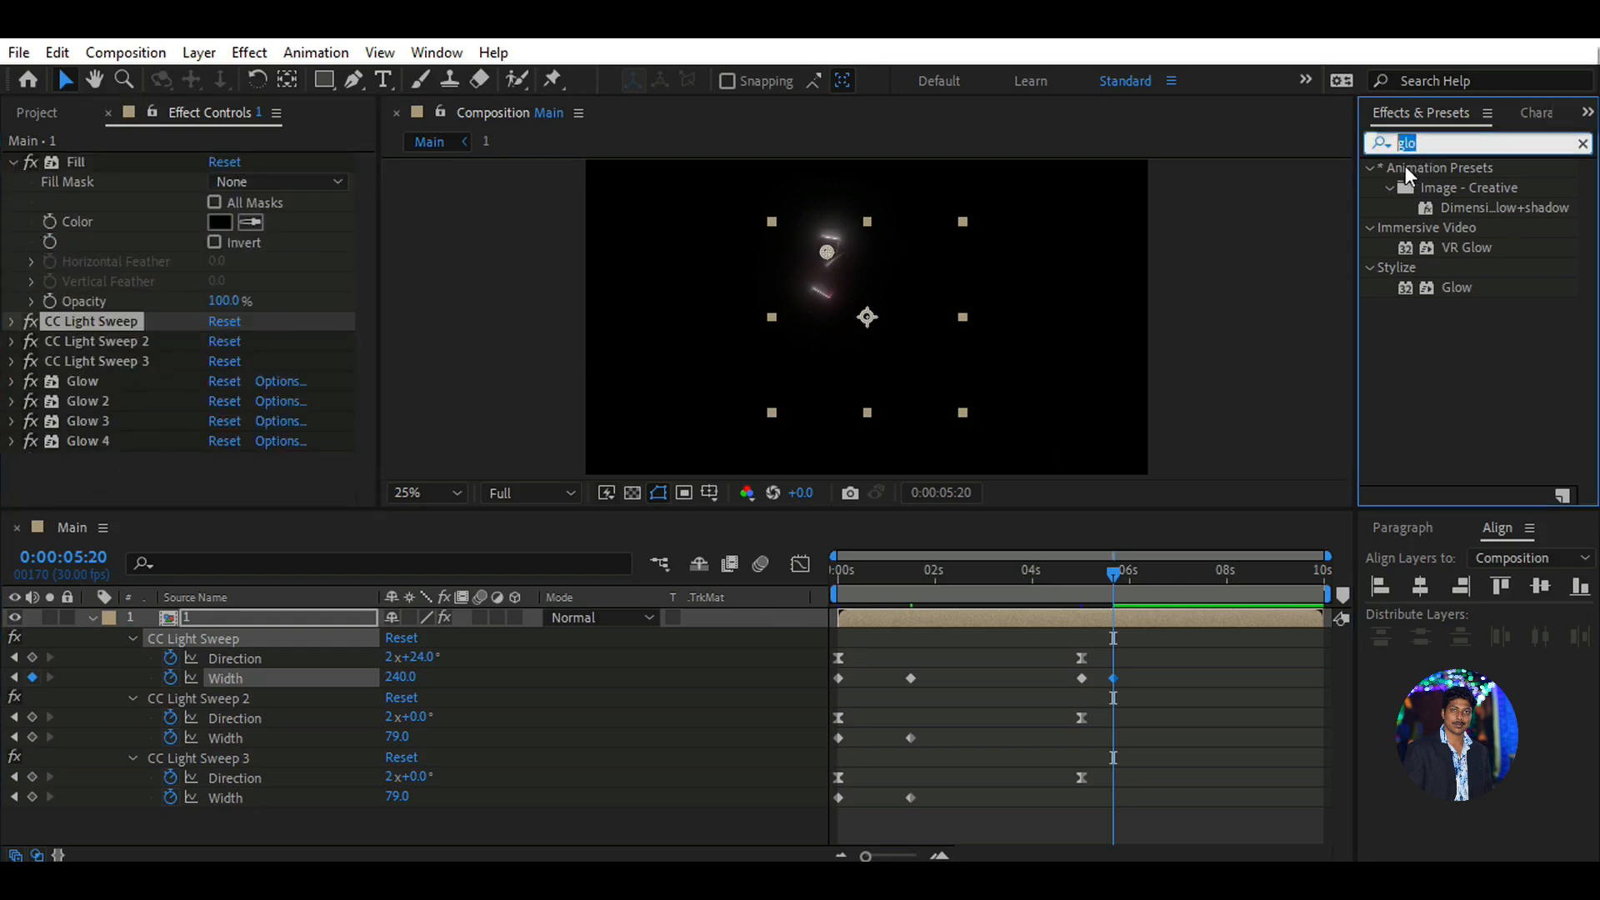
text(cc co)
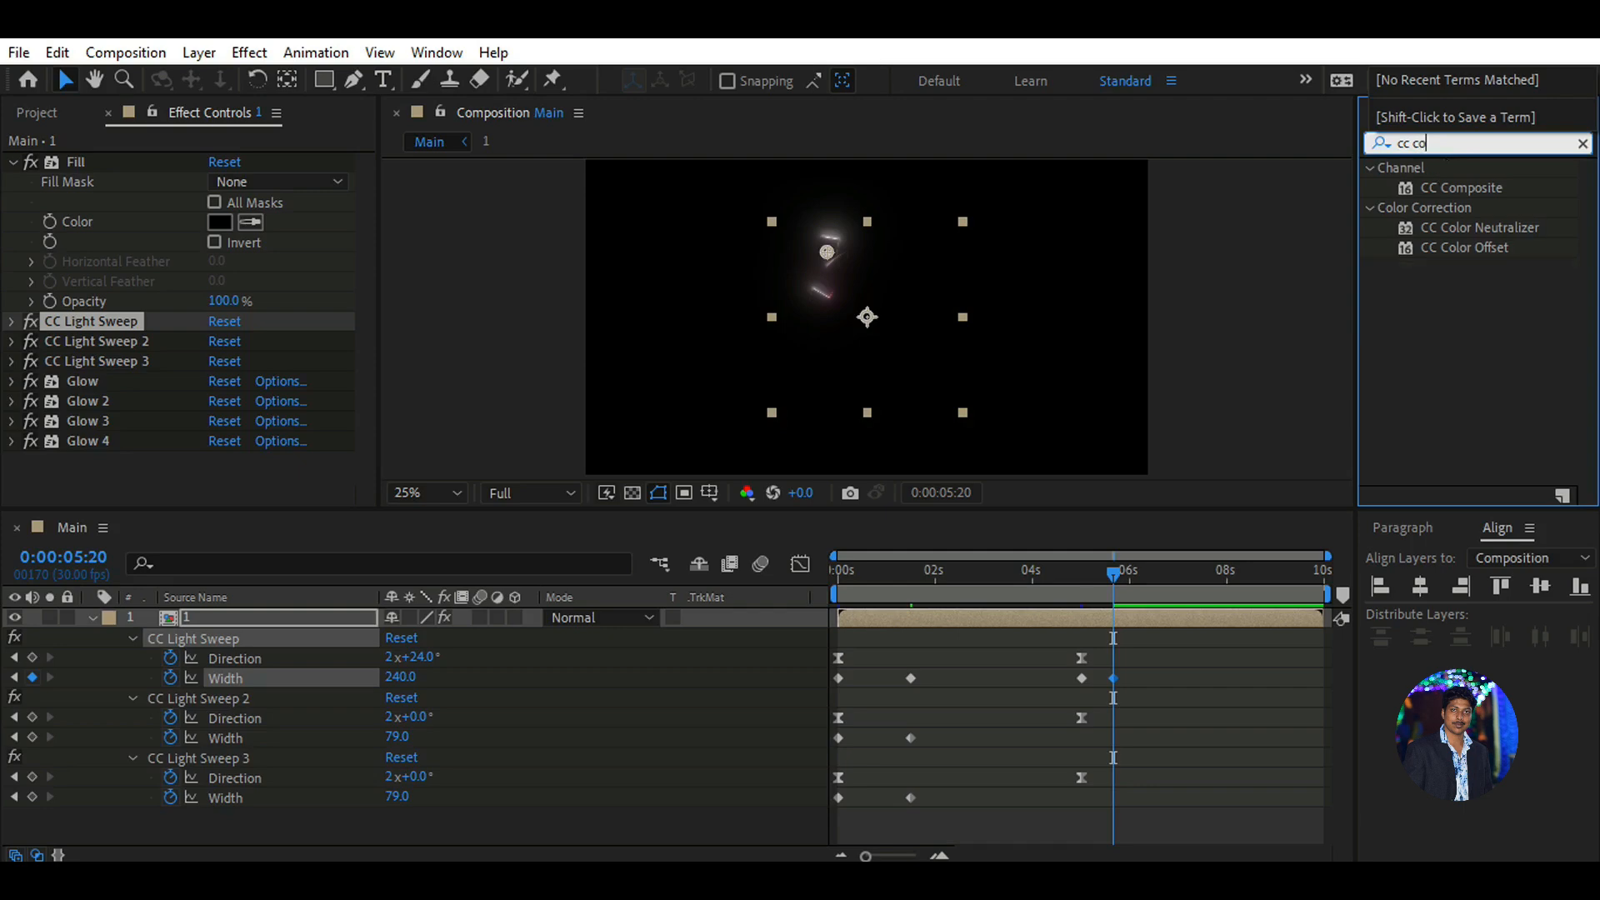
click(1450, 188)
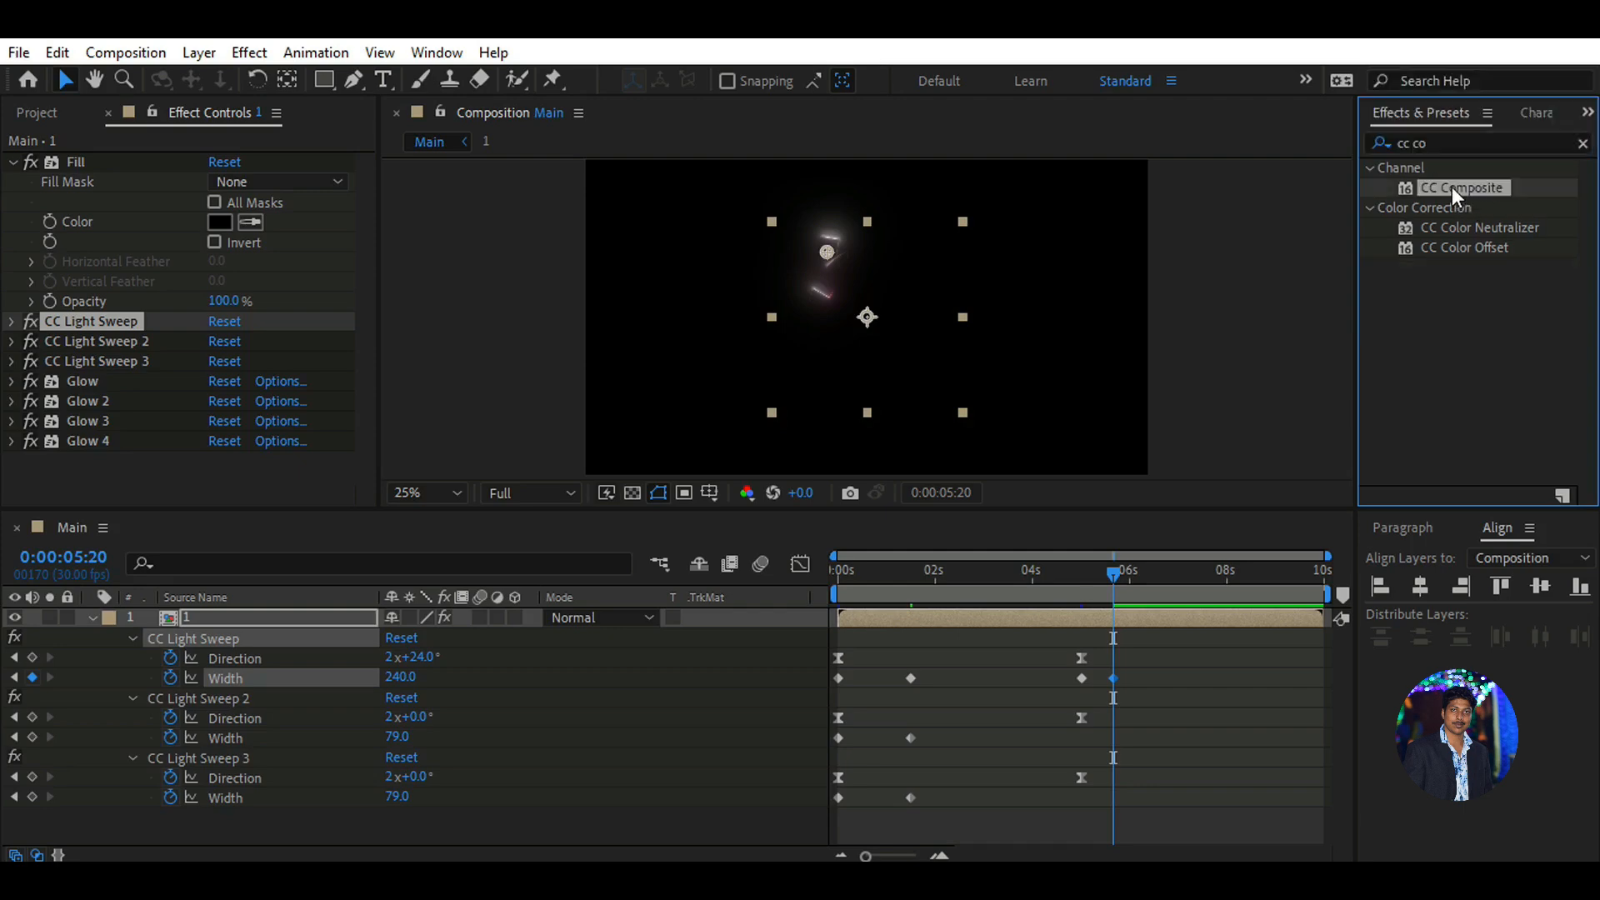
drag(852, 332, 850, 332)
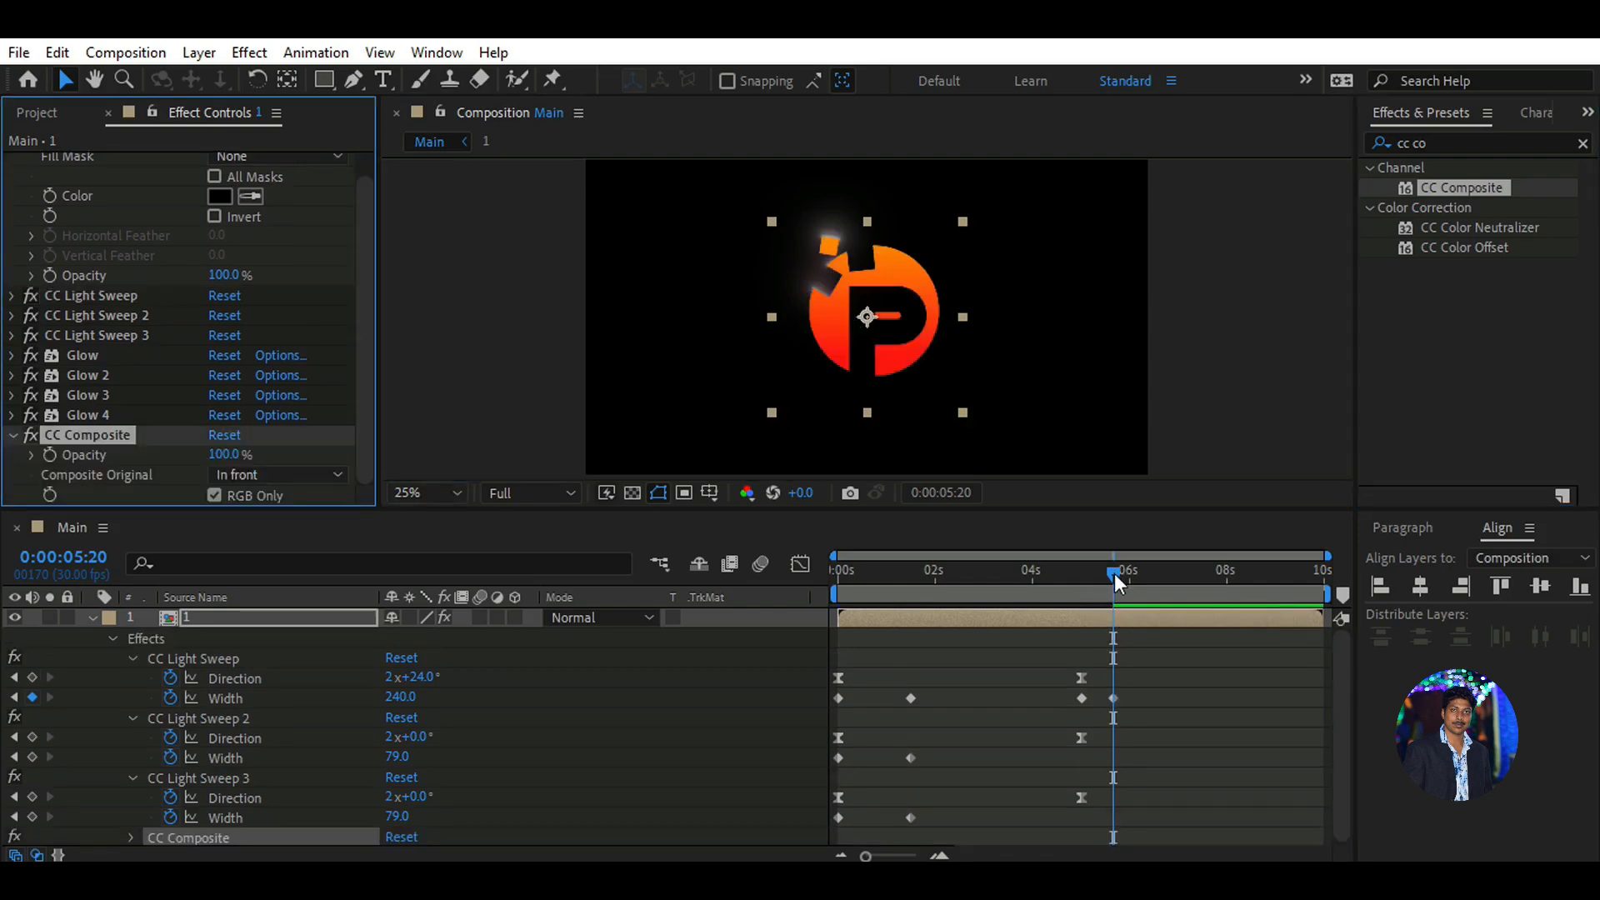
Enable keyframing for the CC Composite Opacity at 0:00:06:00 with a value of 100%
drag(1113, 573, 1132, 584)
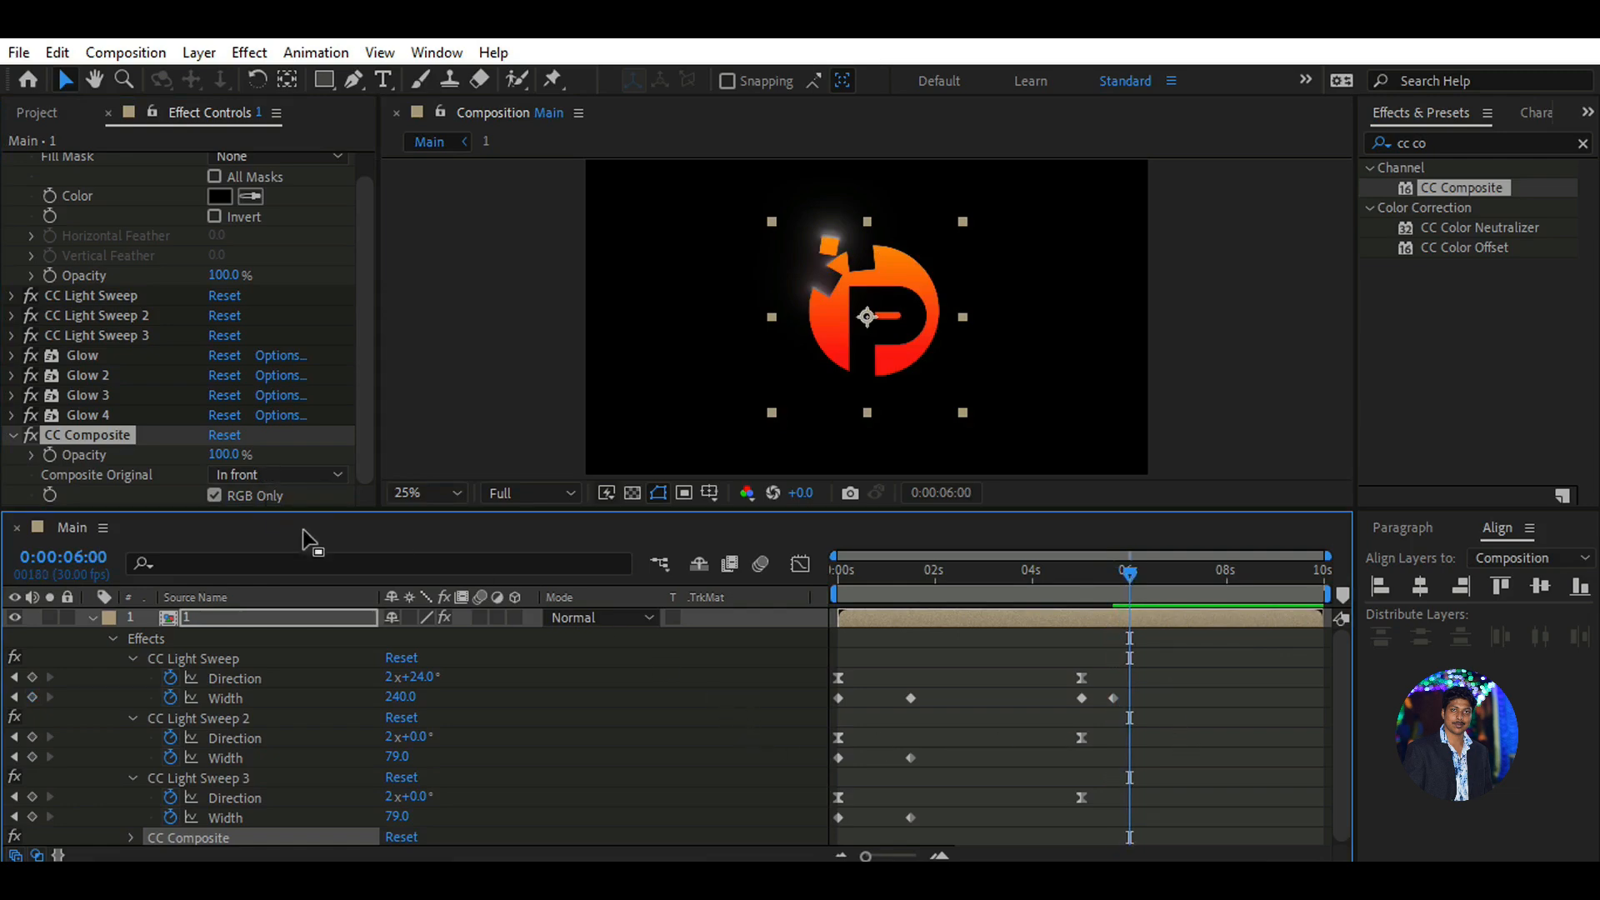
scroll(262, 721, down, 1)
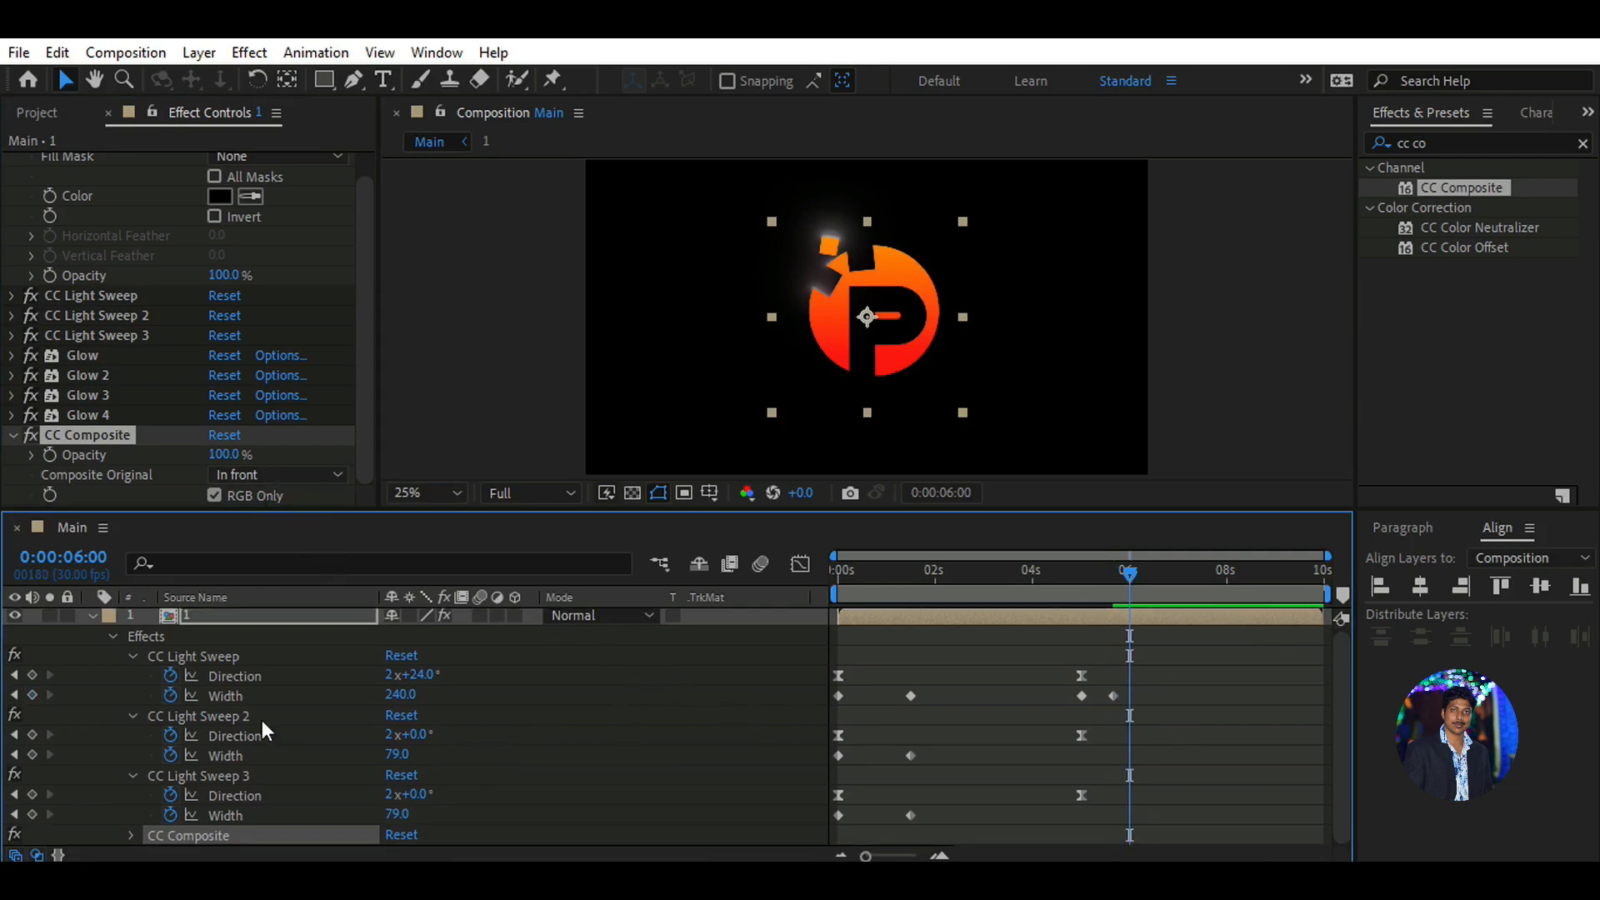
click(363, 448)
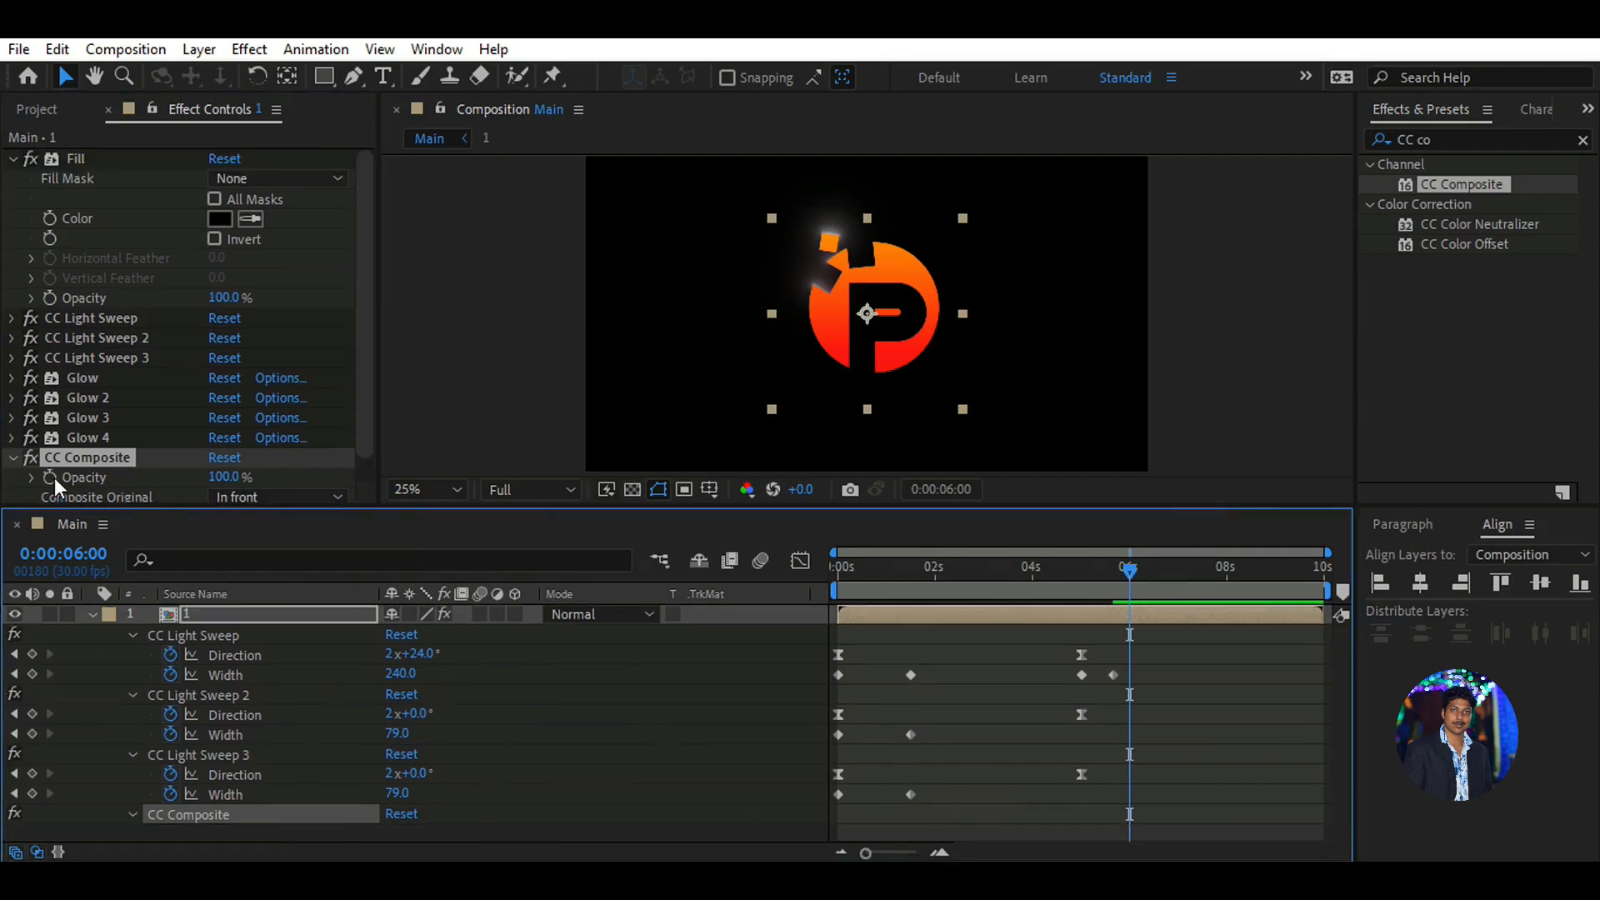
click(52, 477)
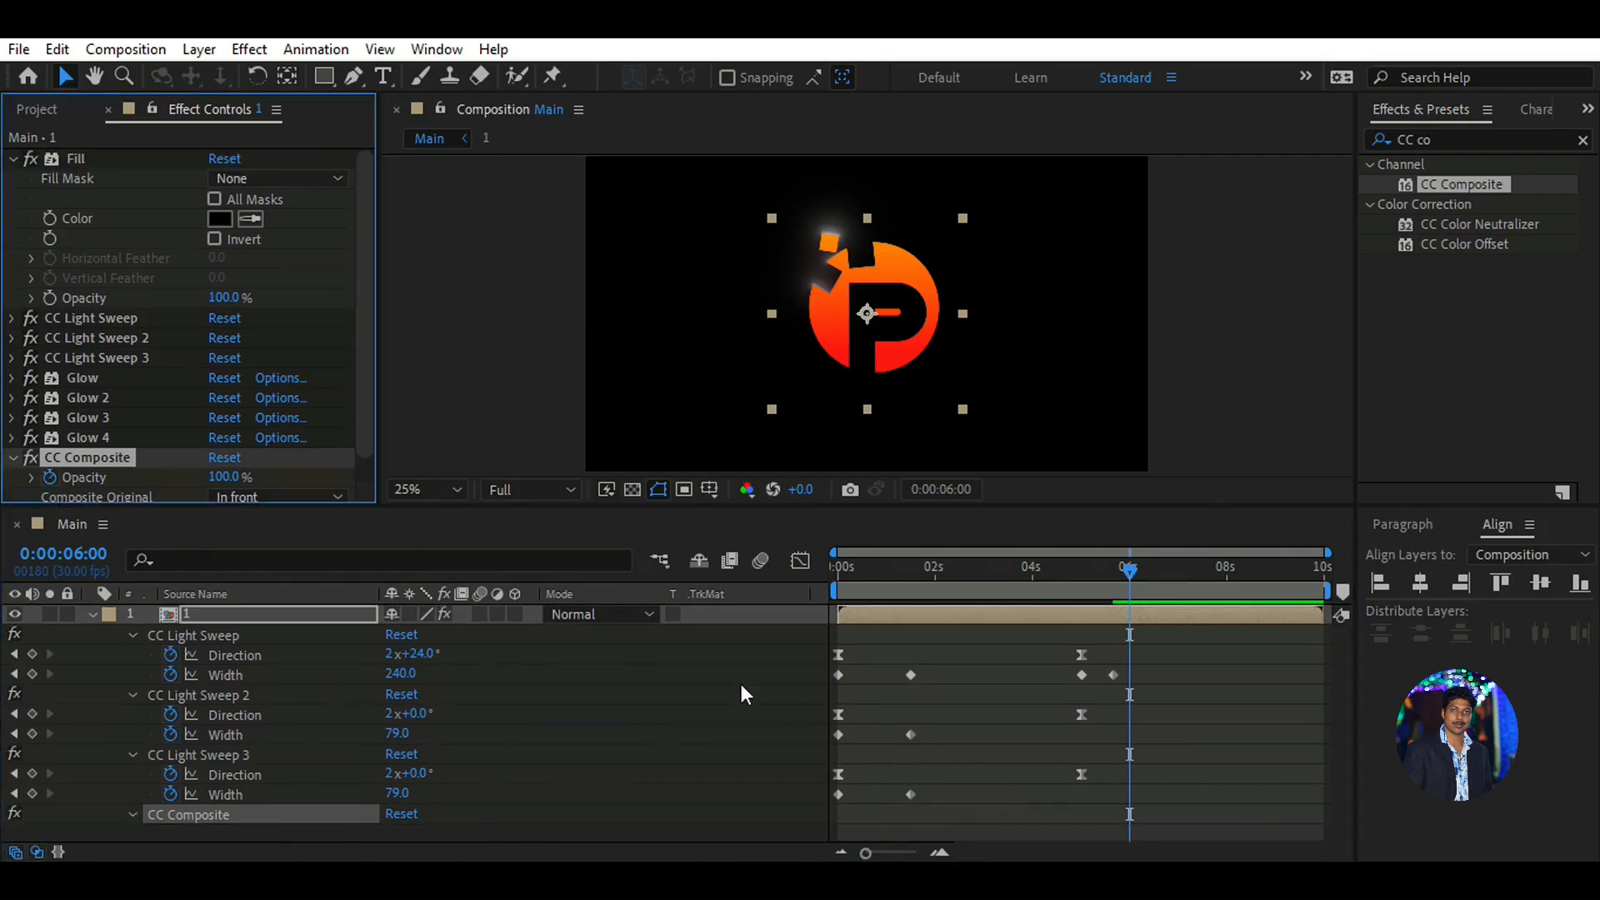
Show layer 1's animated properties in the timeline and locate the CC Composite Opacity keyframe
key(u)
key(u)
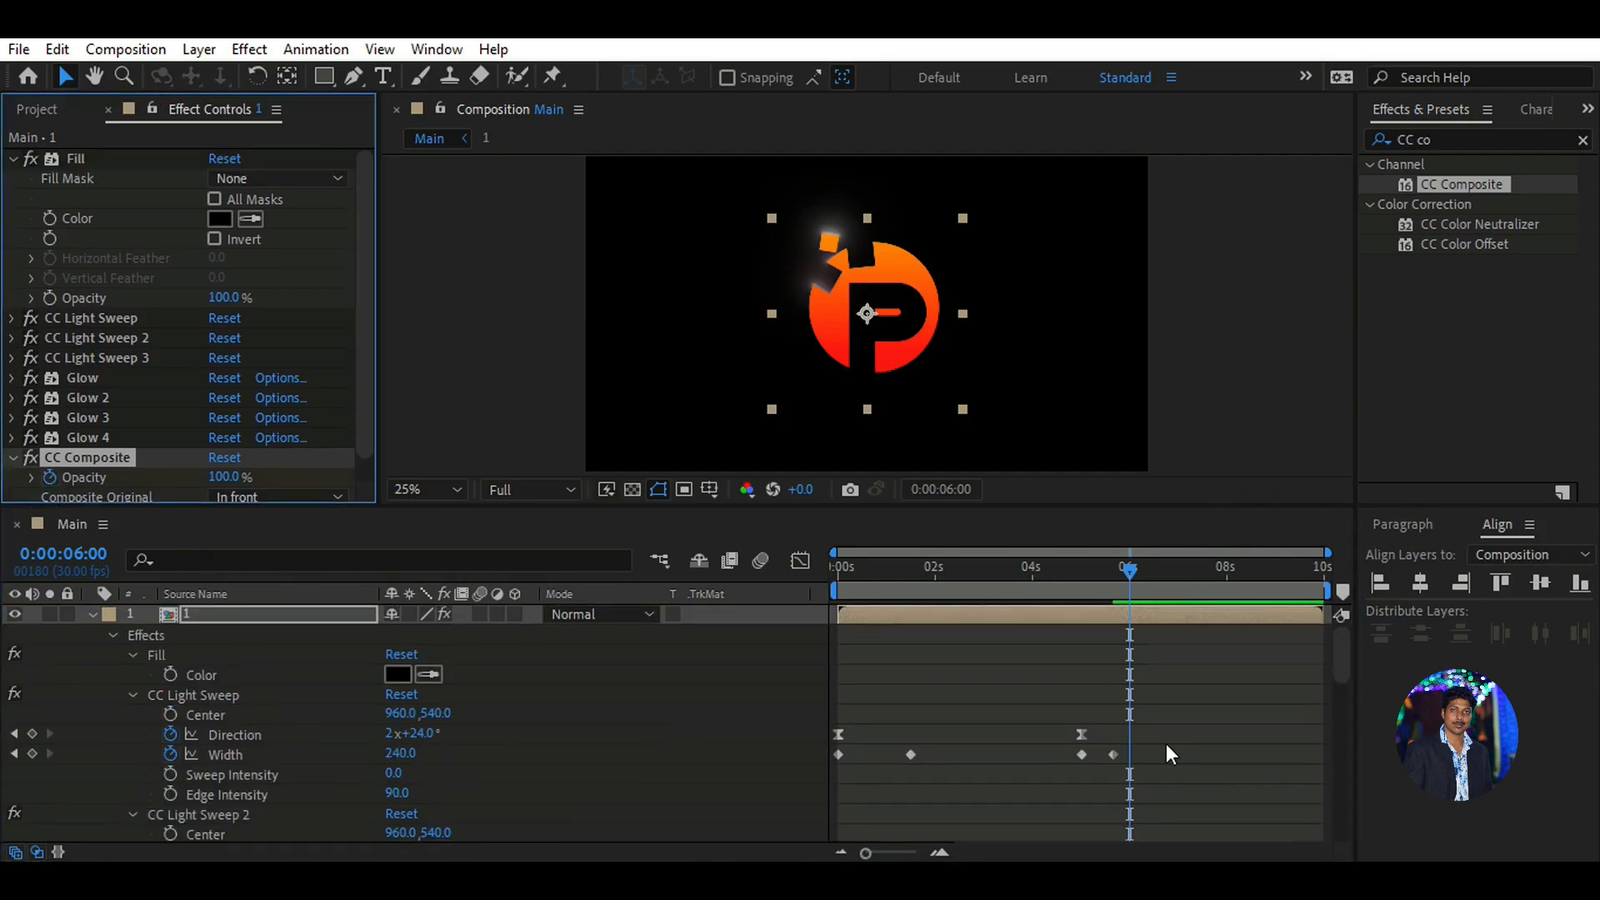
scroll(647, 750, down, 5)
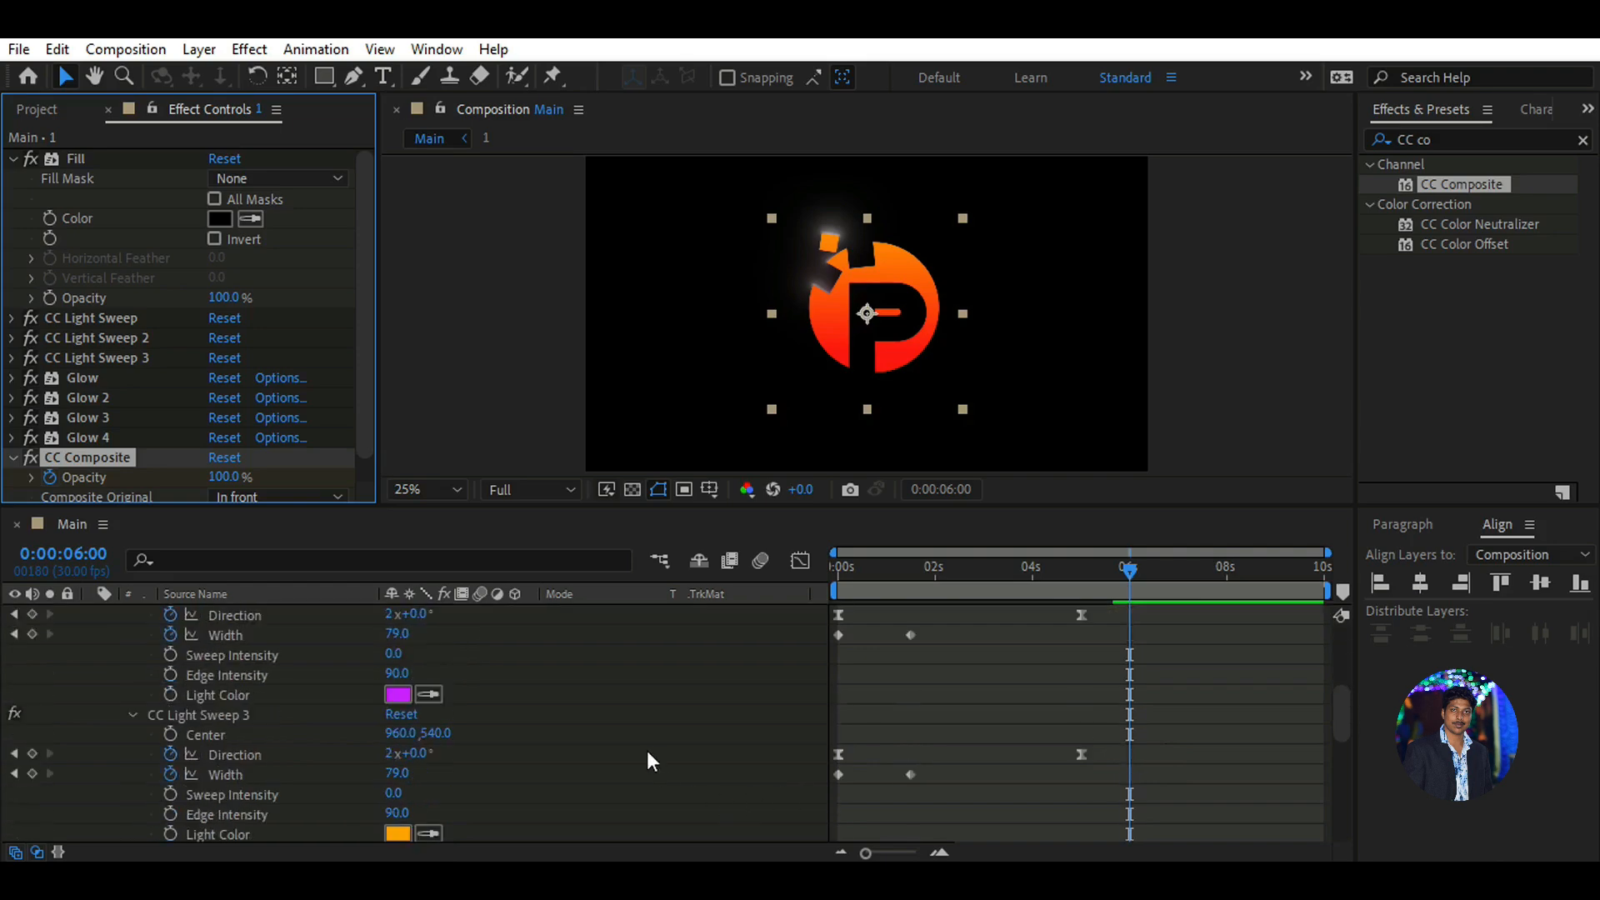
scroll(627, 765, up, 5)
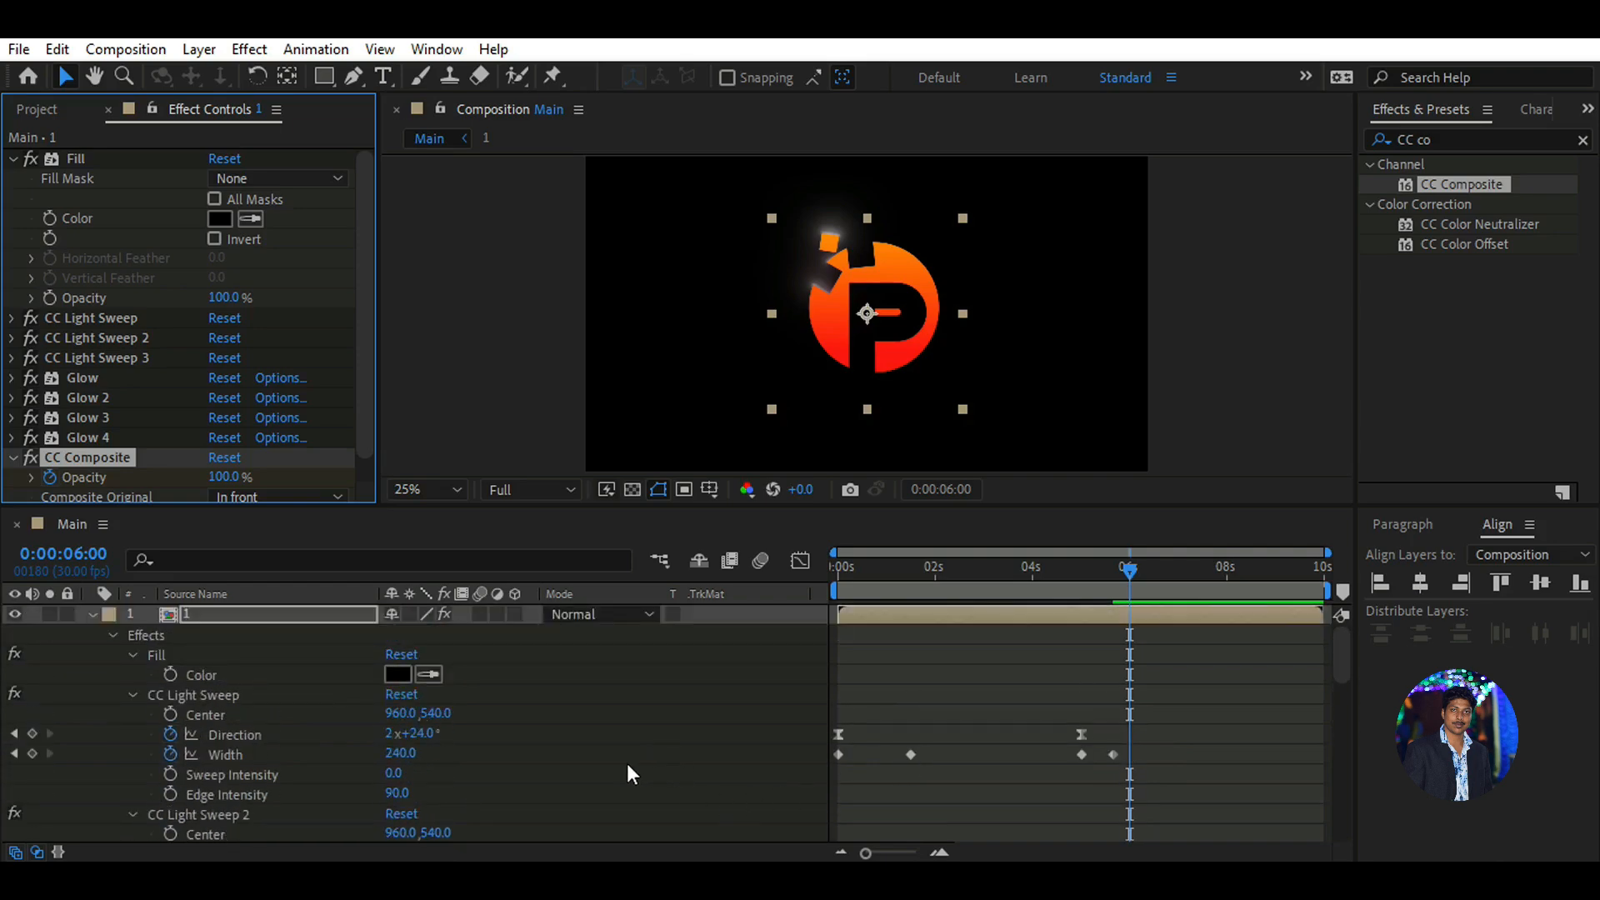
scroll(285, 772, down, 20)
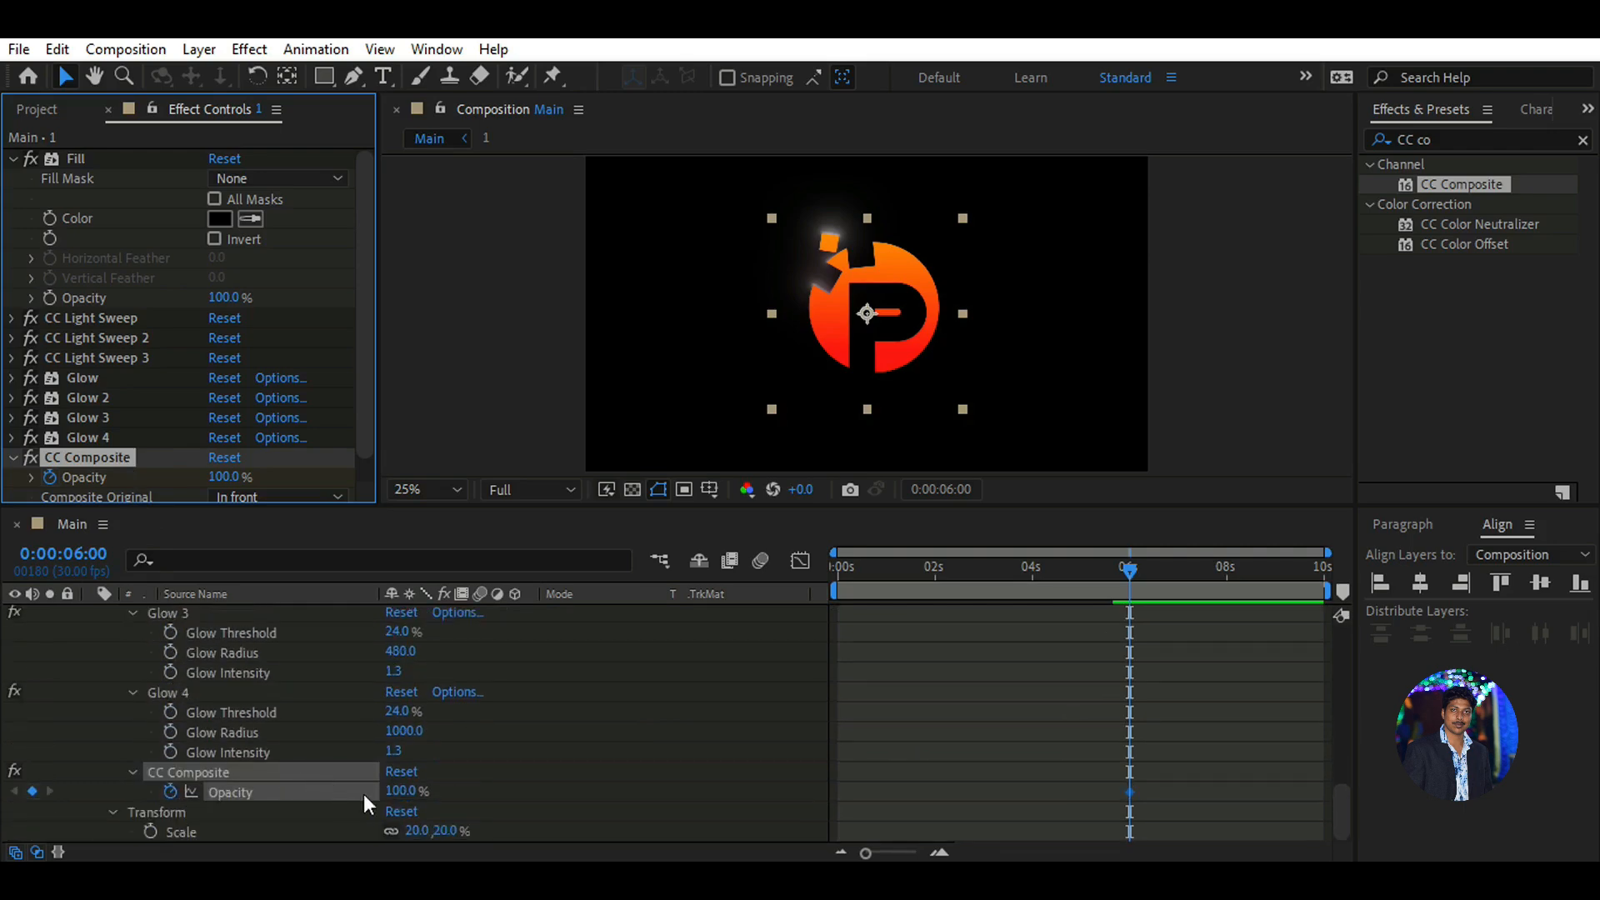
scroll(958, 734, up, 20)
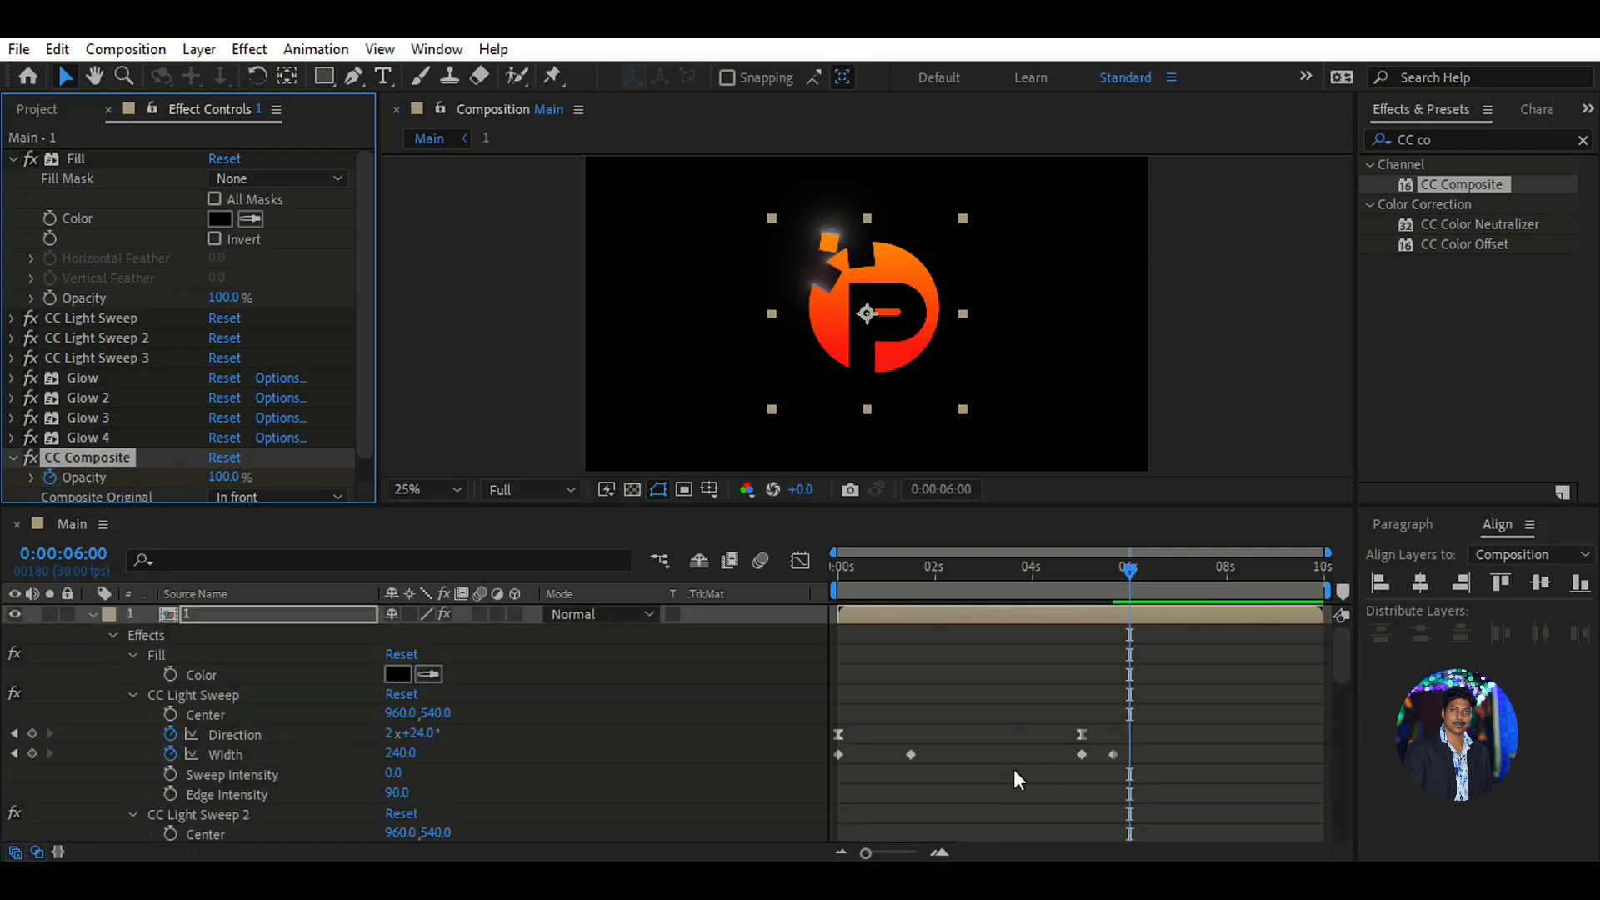
scroll(1099, 758, down, 20)
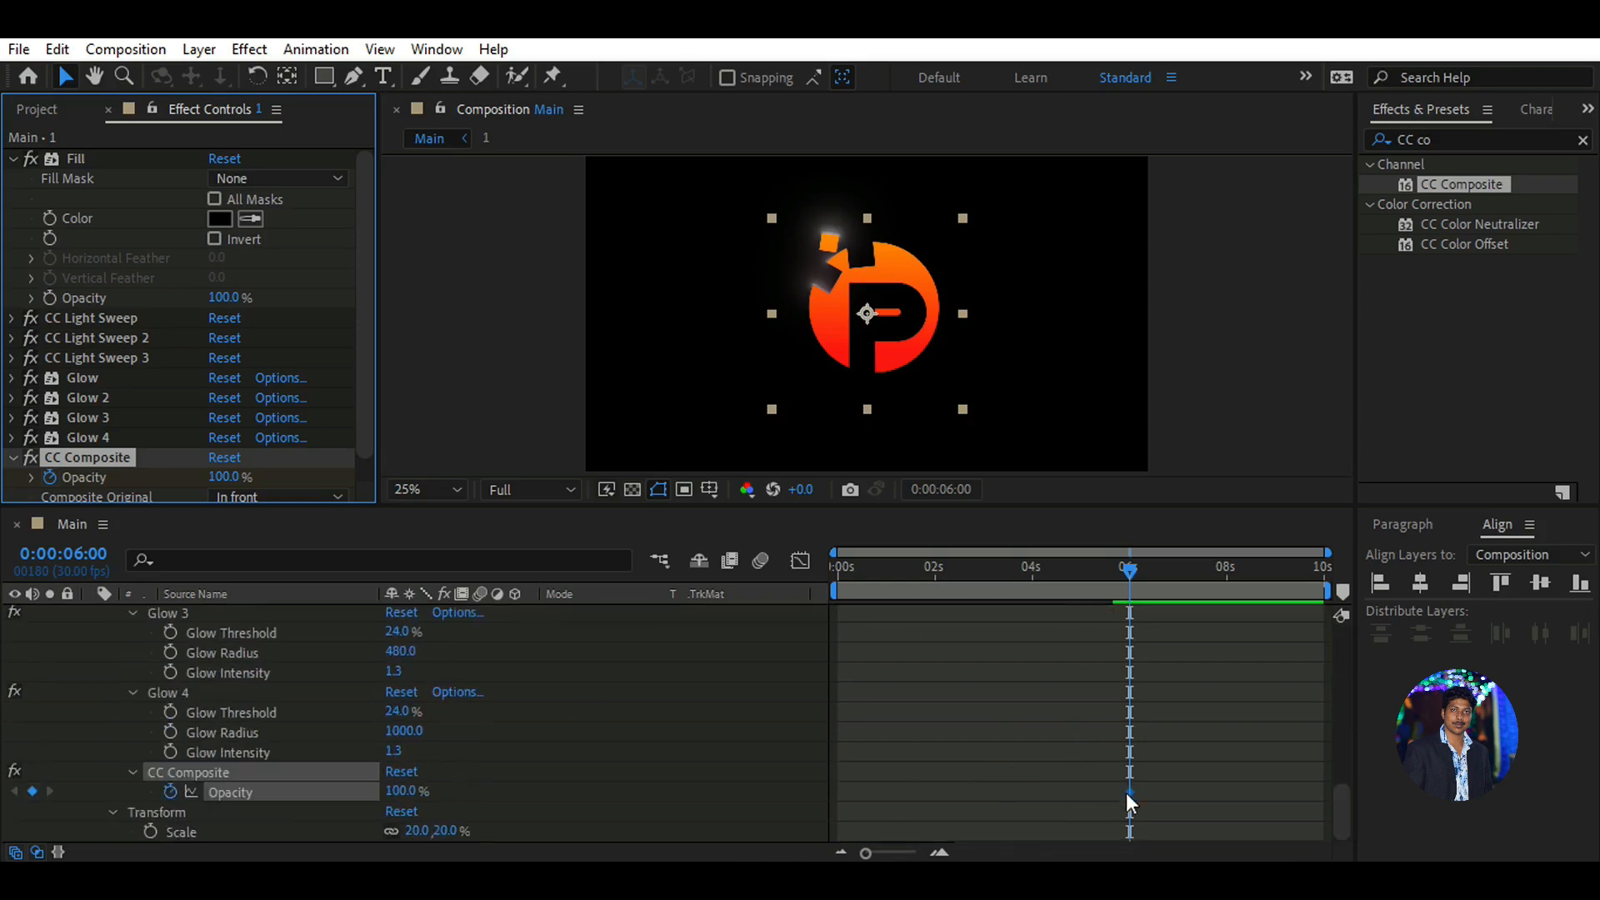
mouse_move(1133, 804)
drag(589, 508, 608, 402)
scroll(117, 625, up, 3)
scroll(116, 625, up, 5)
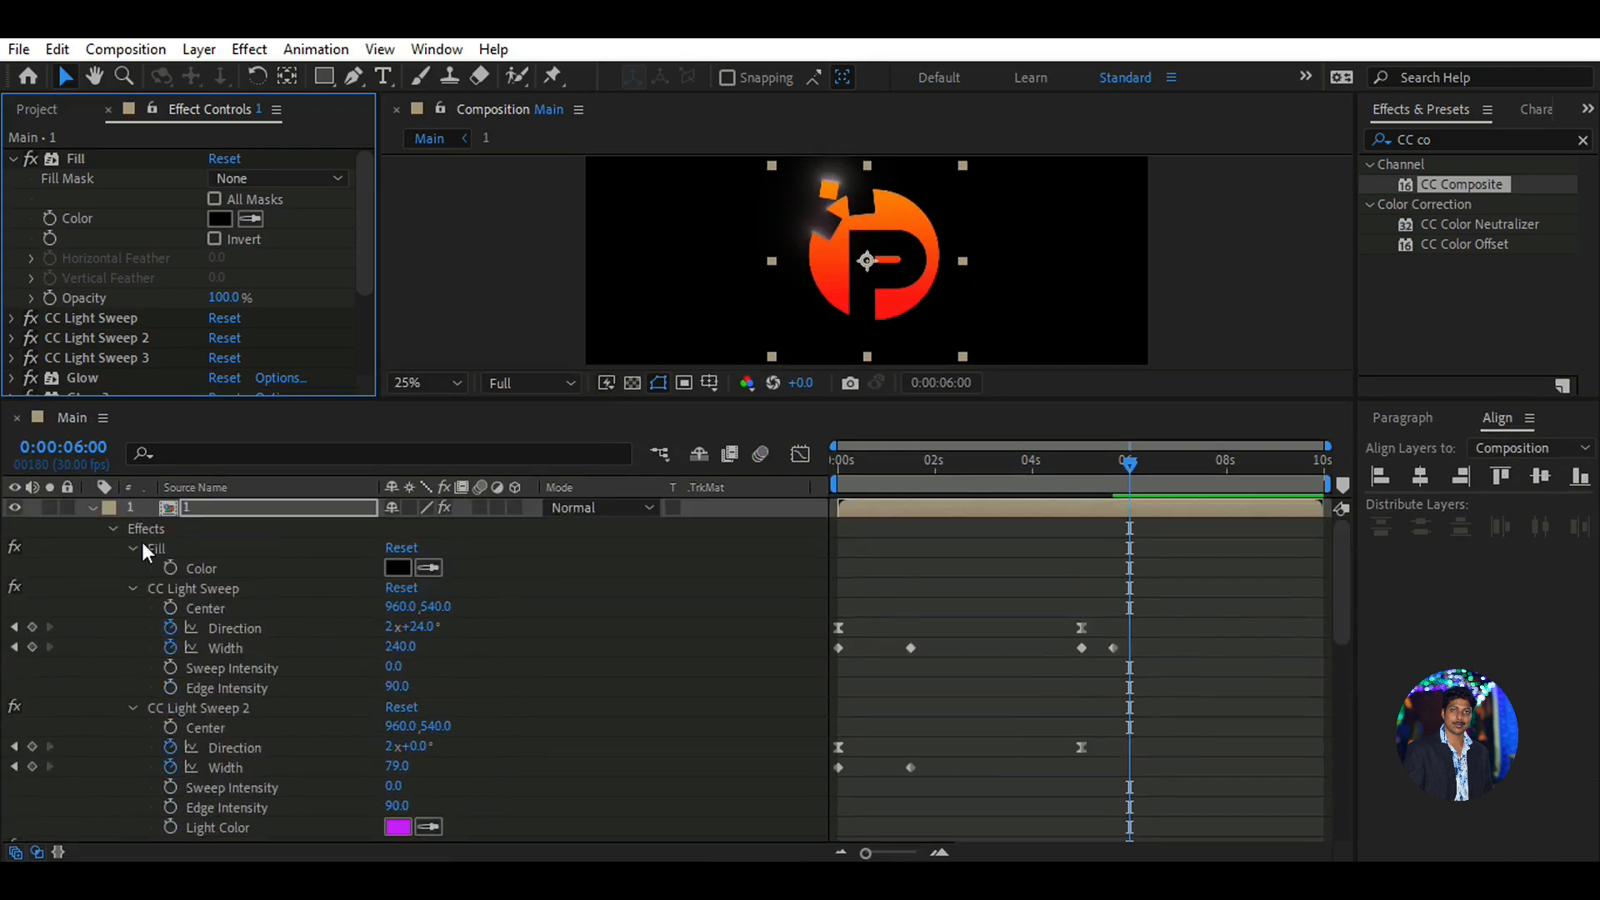
key(u)
drag(364, 277, 366, 373)
key(e)
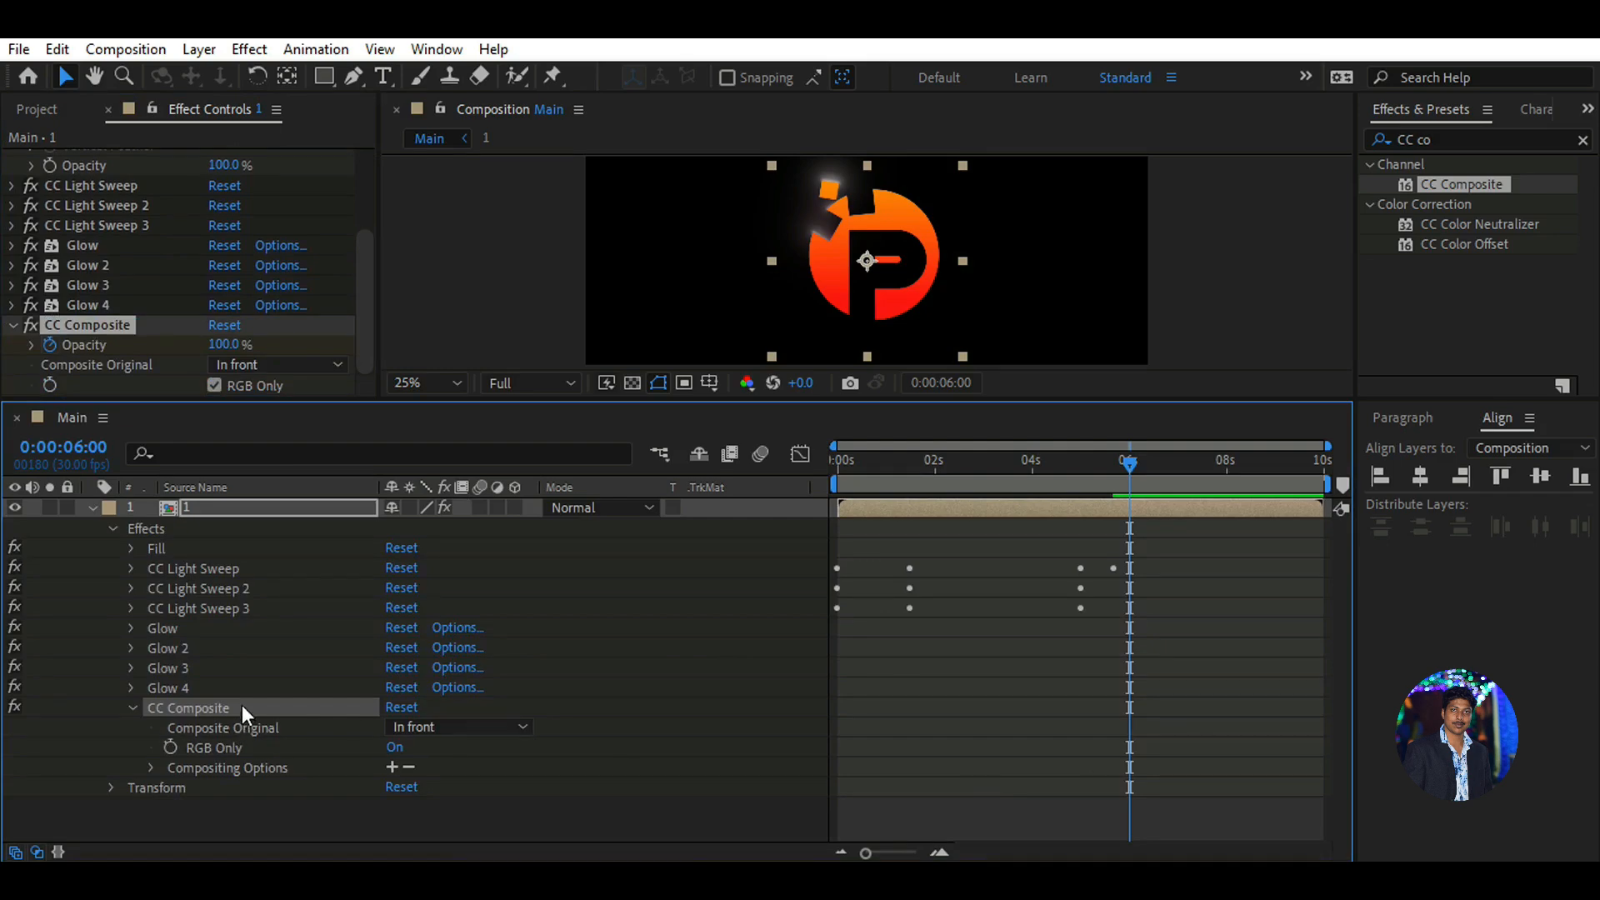
click(115, 346)
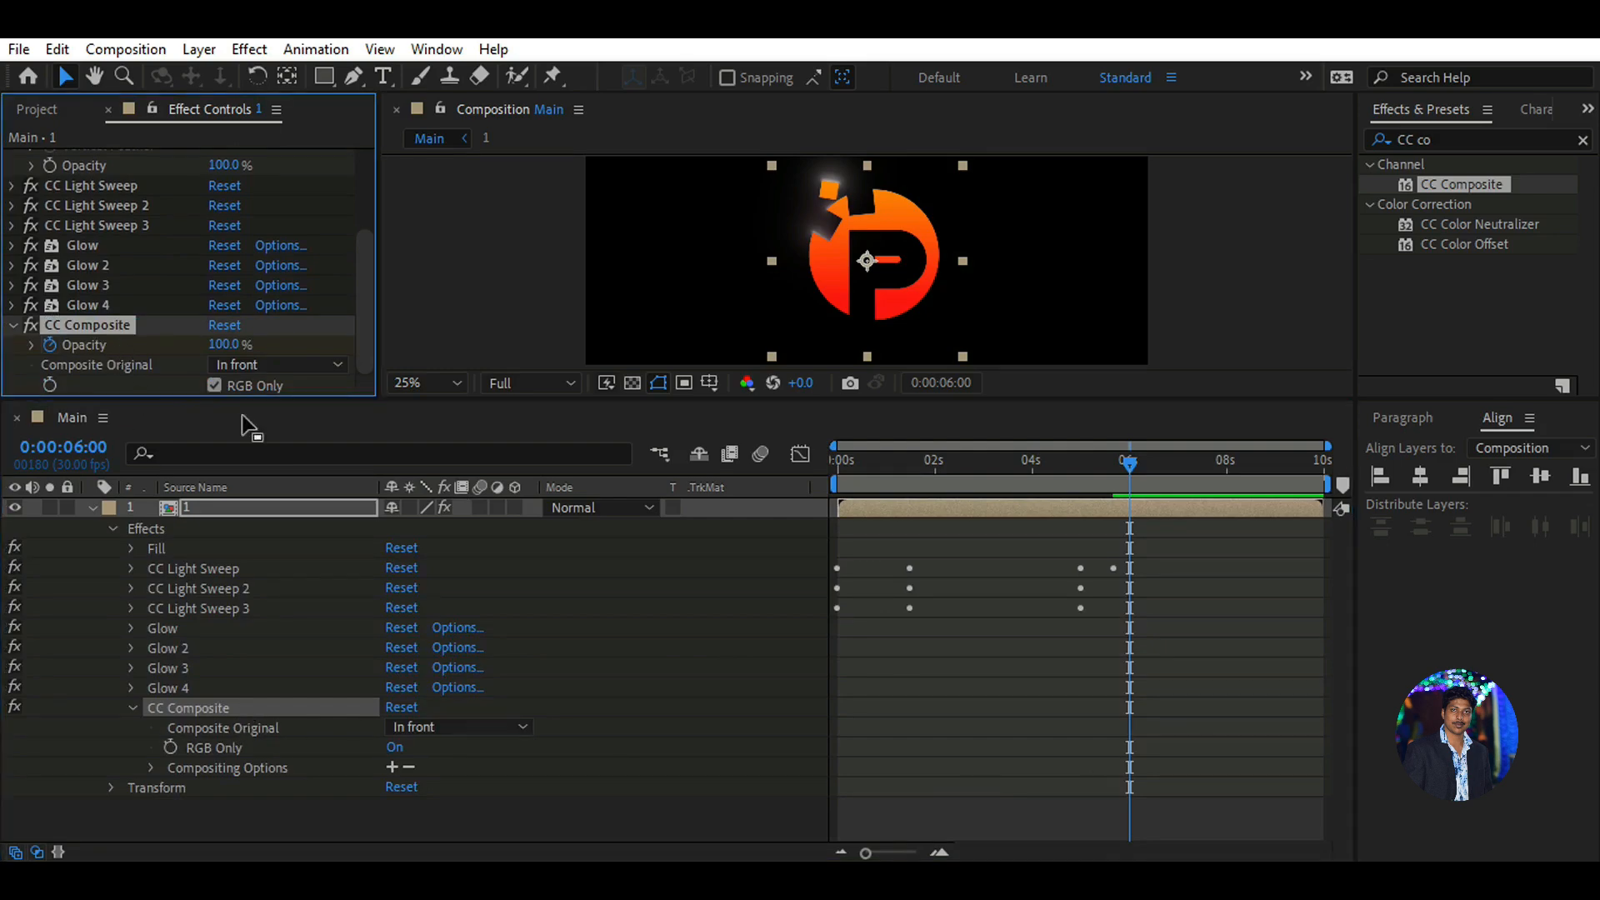
key(u)
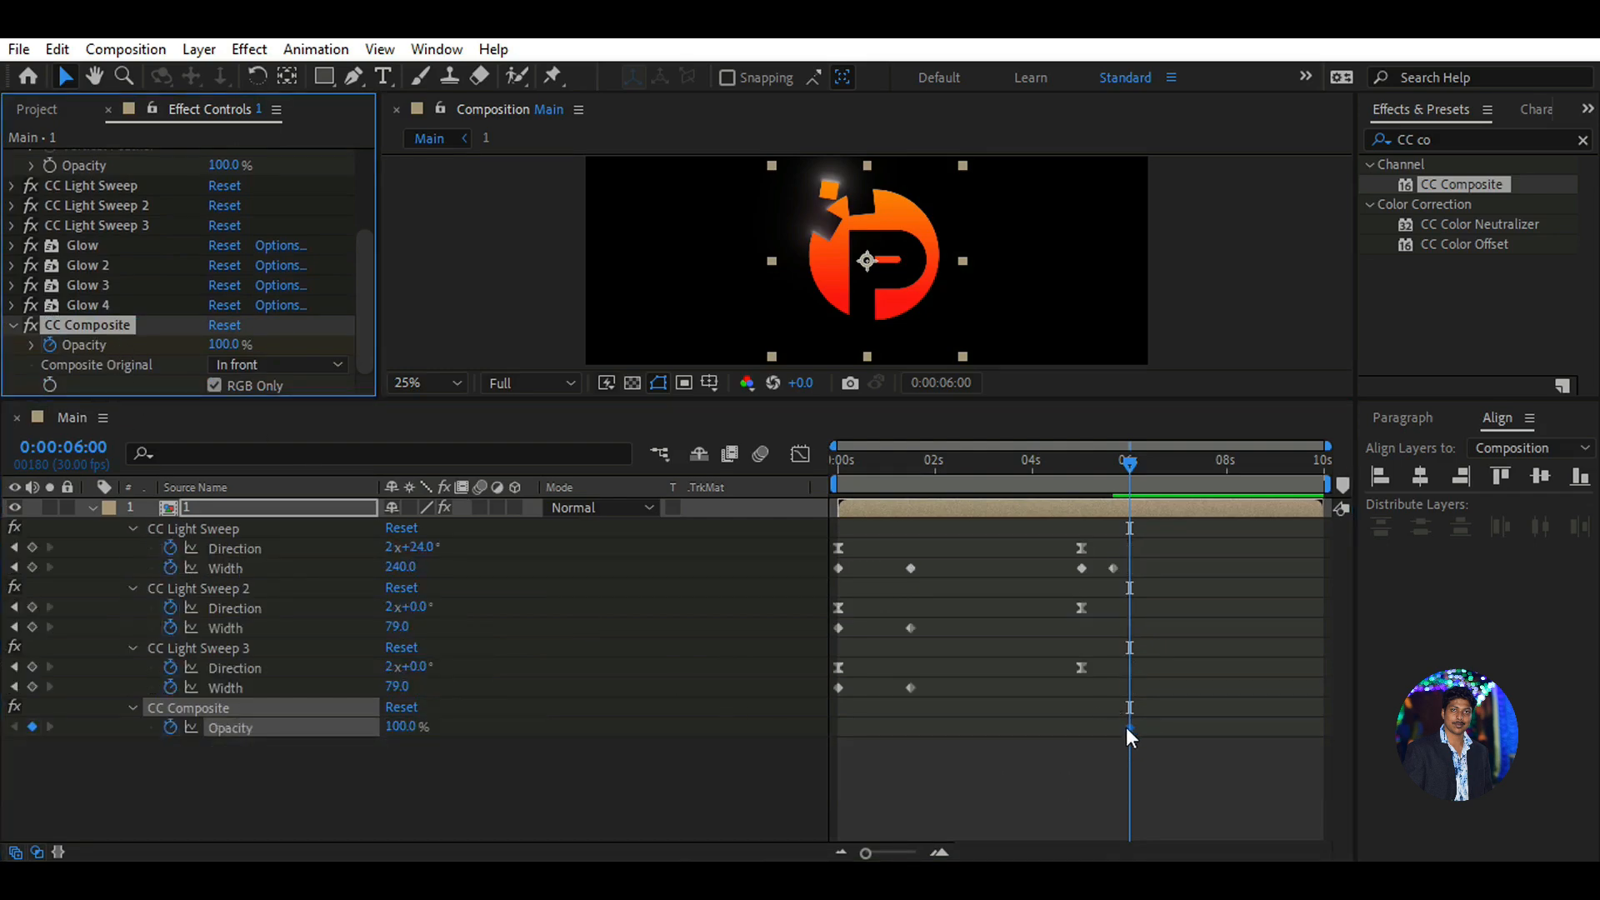
Move the CC Composite Opacity keyframe to 0:00:05:00 and set its value to 0%
drag(1129, 727, 1082, 727)
drag(1131, 467, 1079, 496)
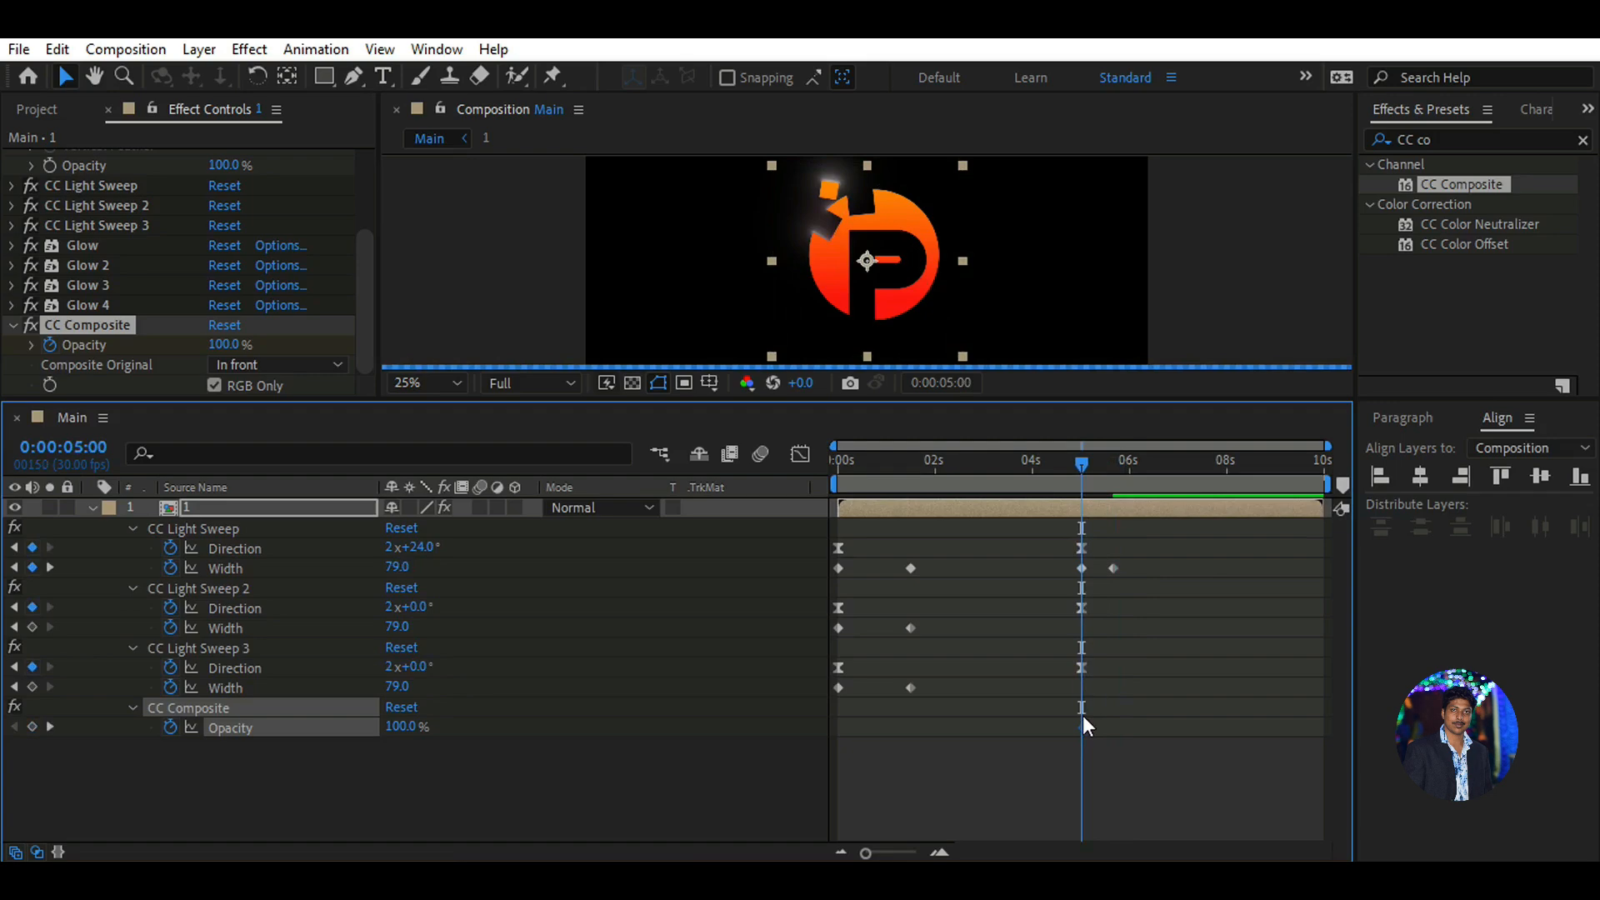
click(221, 344)
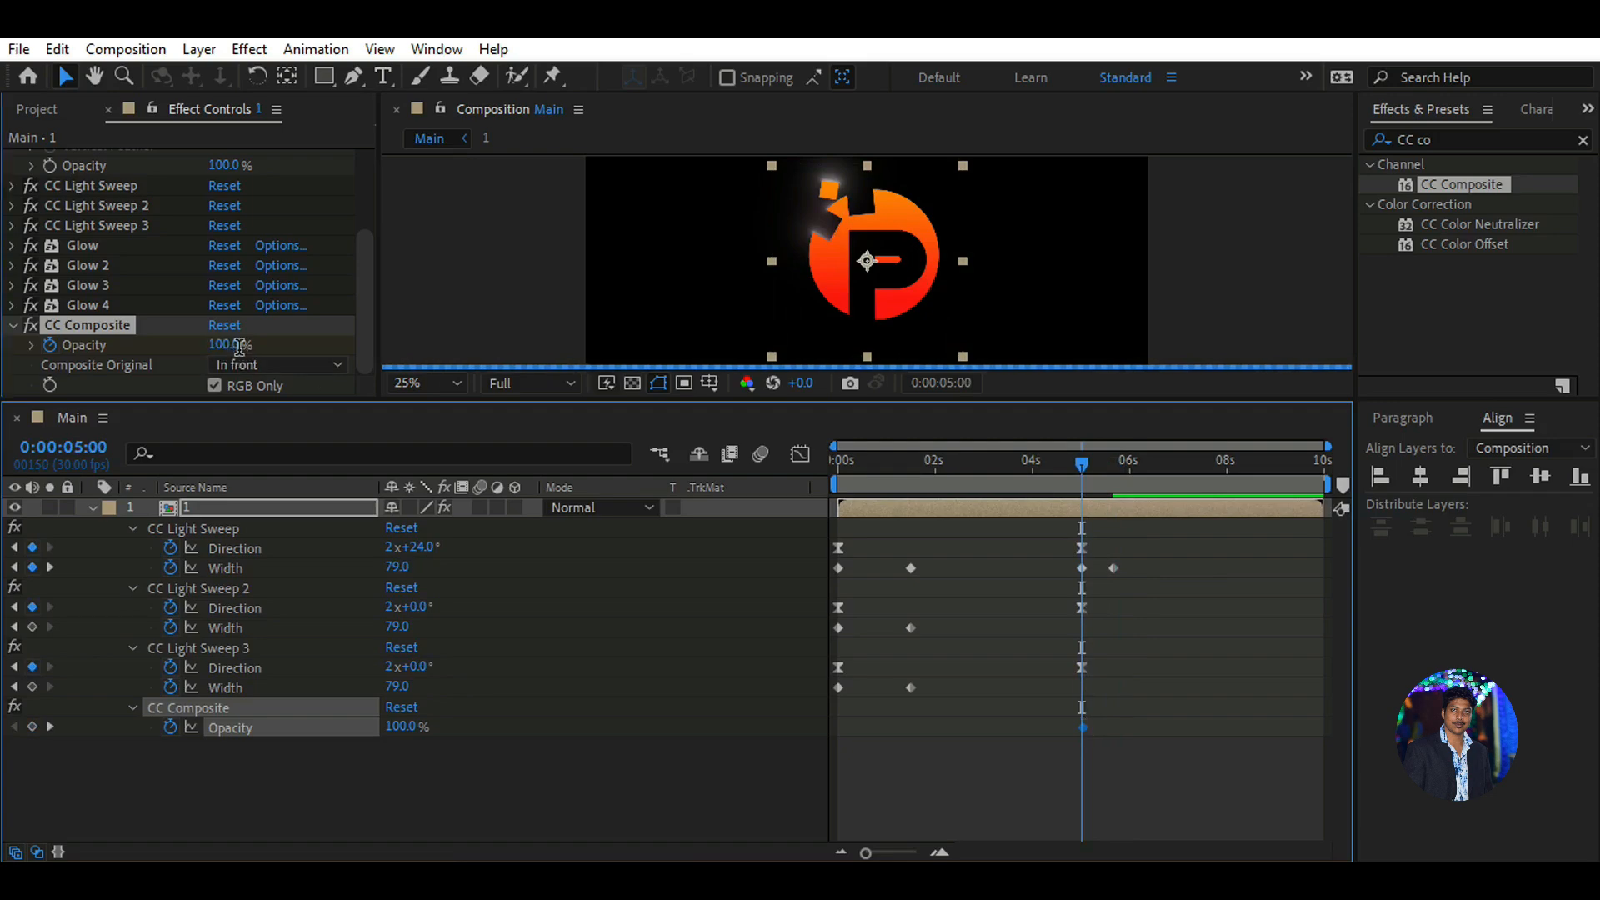
text(0)
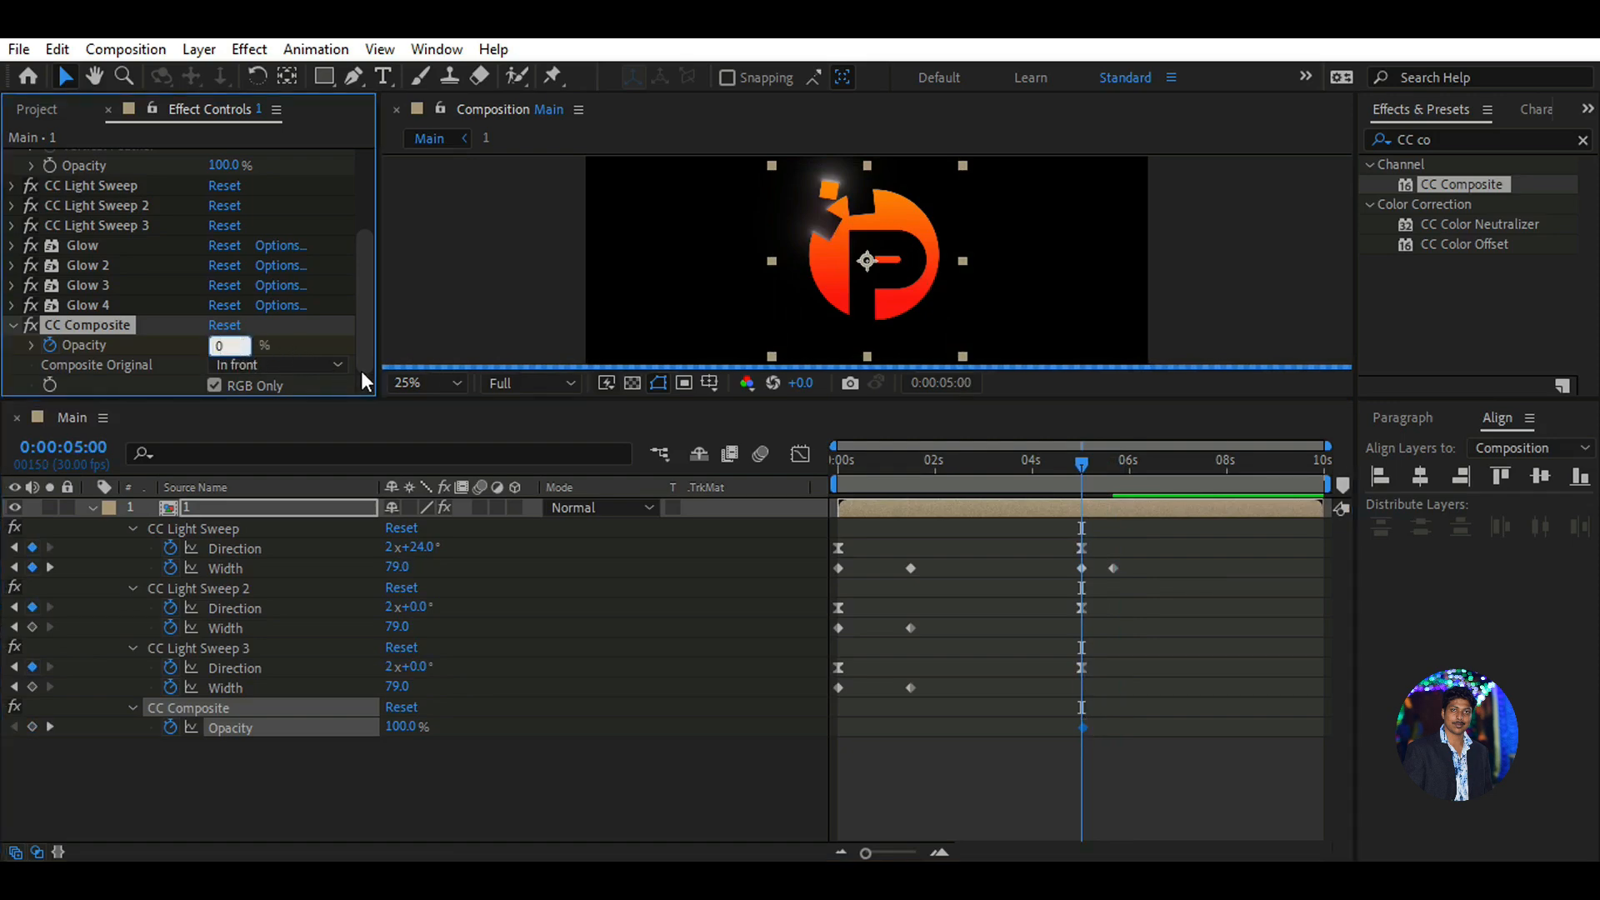
click(339, 347)
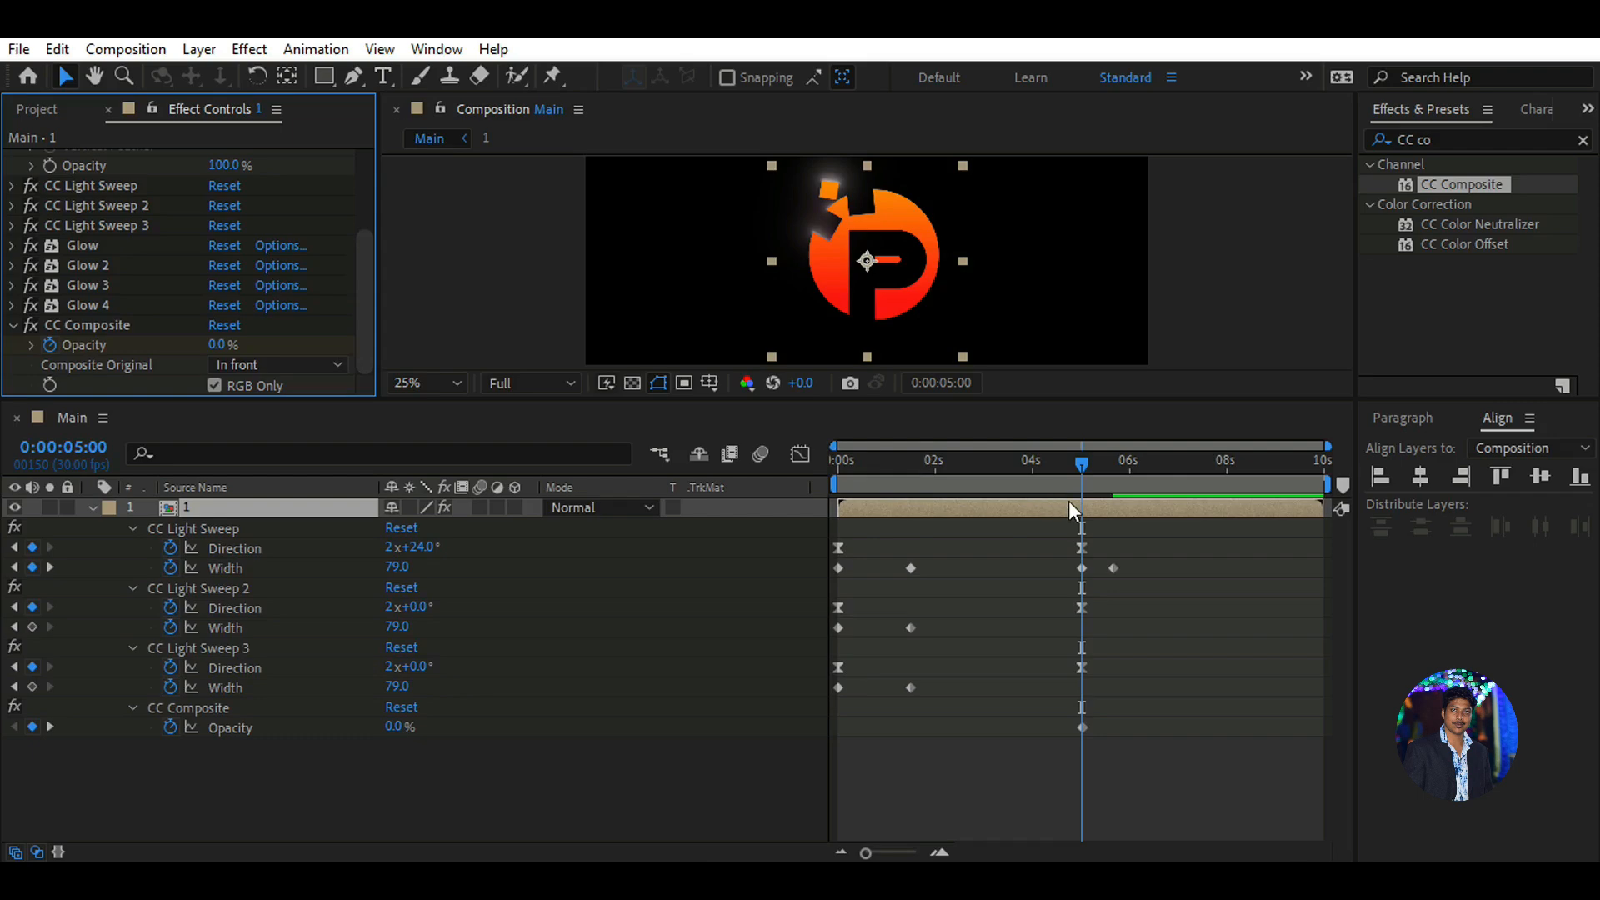
Clear the CC Composite Opacity animation and restart it with a 100% keyframe at 0:00:06:00
drag(1081, 464, 1130, 478)
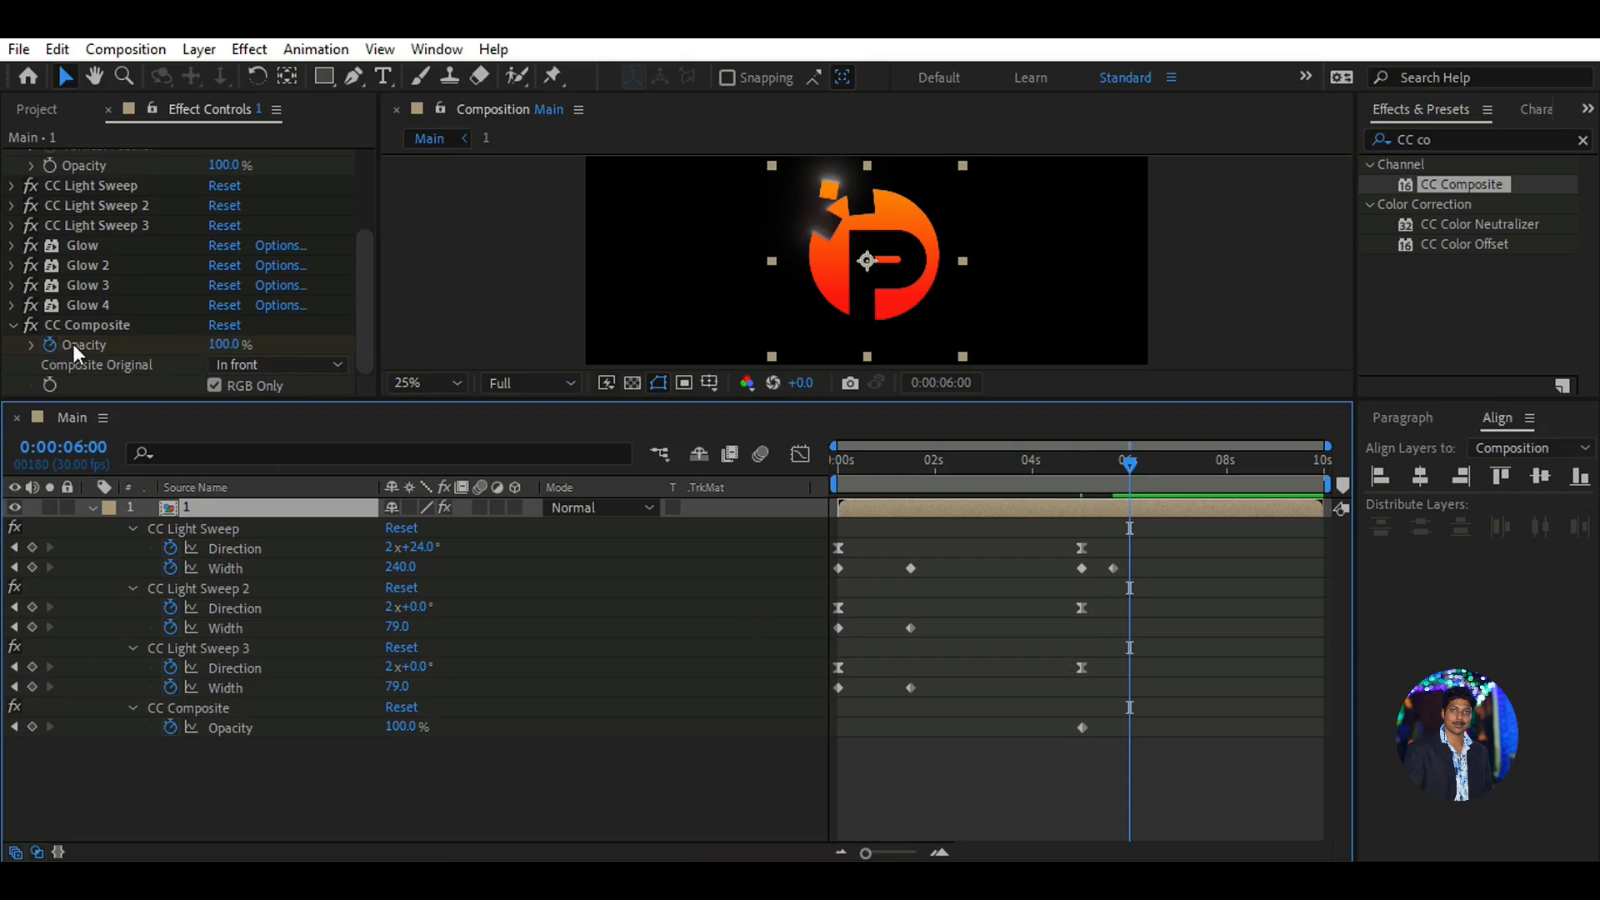
click(50, 346)
click(50, 346)
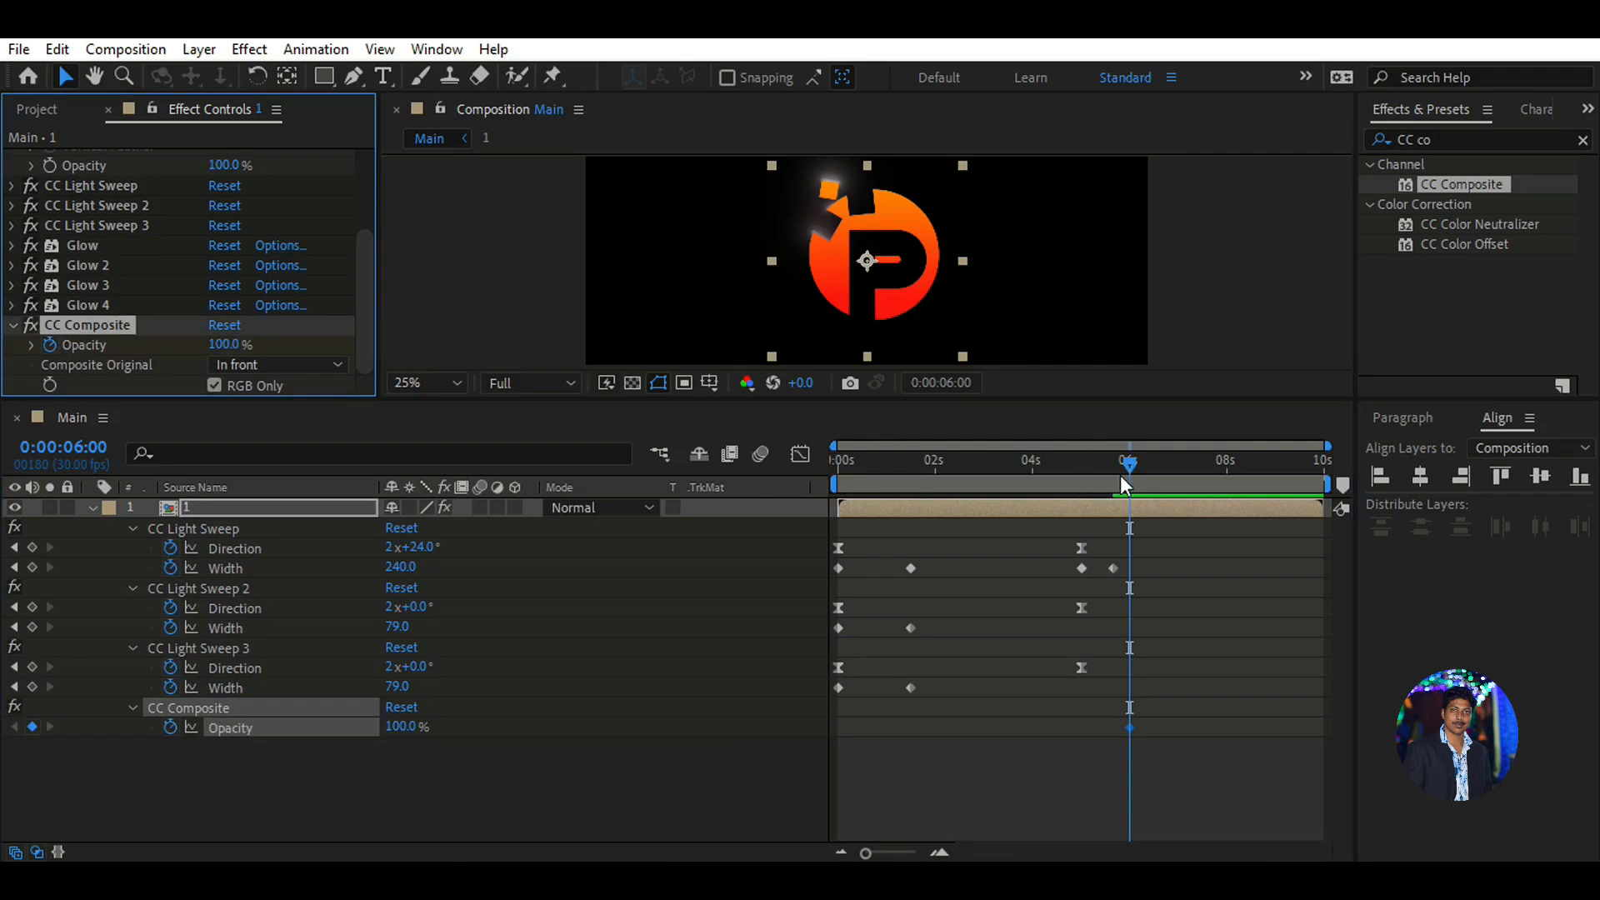
Add a CC Composite Opacity keyframe of 0% at 0:00:05:00
drag(1127, 462, 1078, 492)
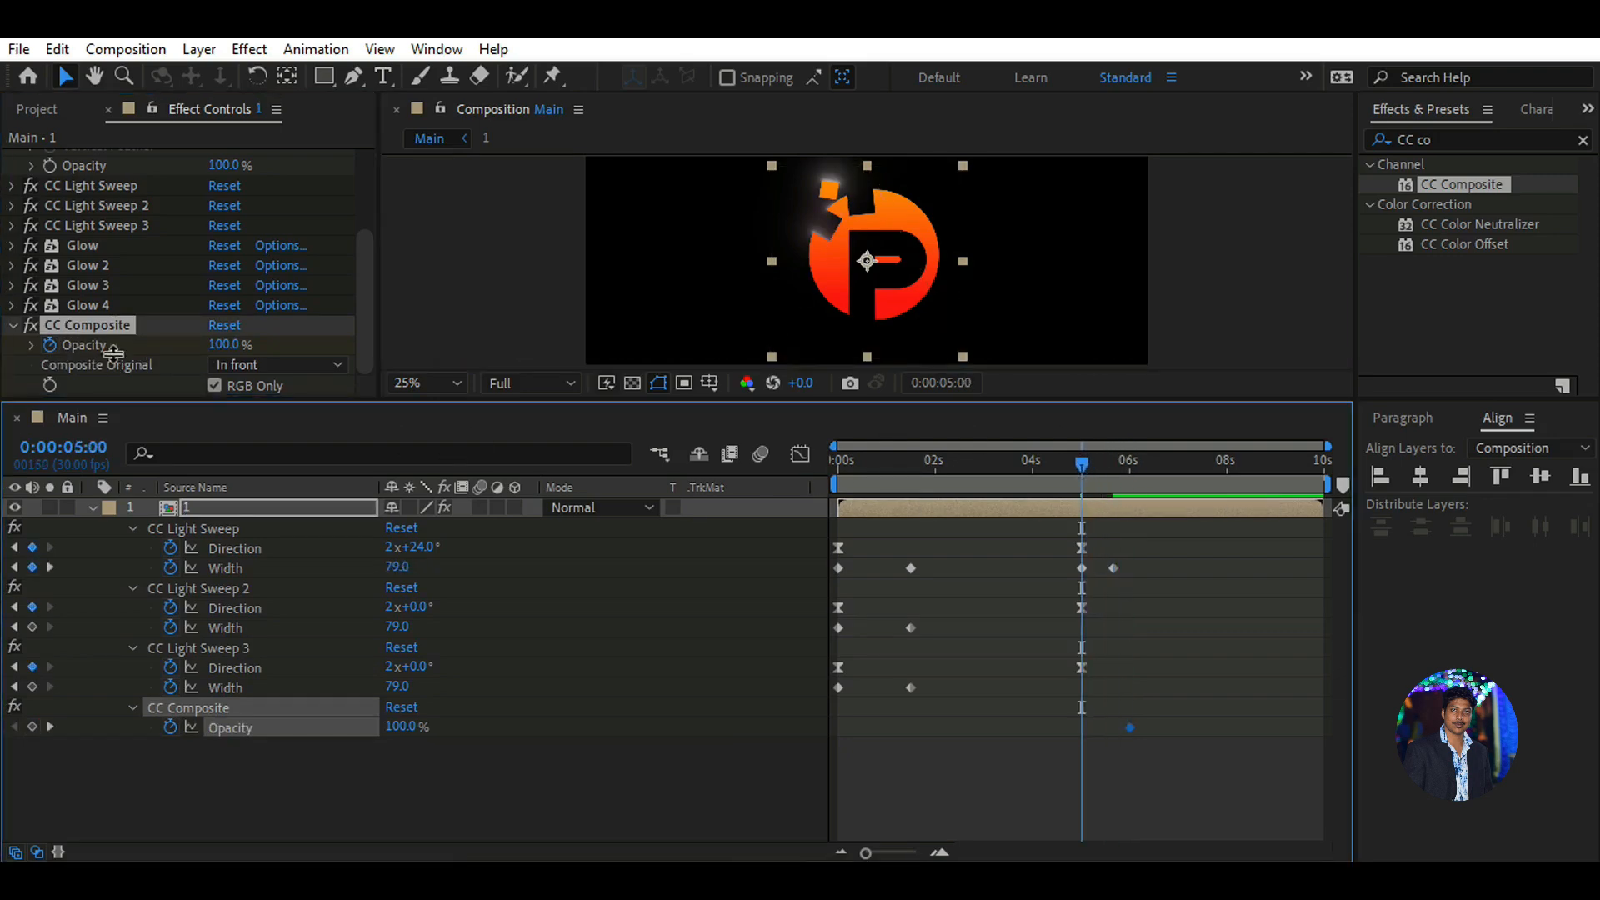
click(223, 344)
text(0)
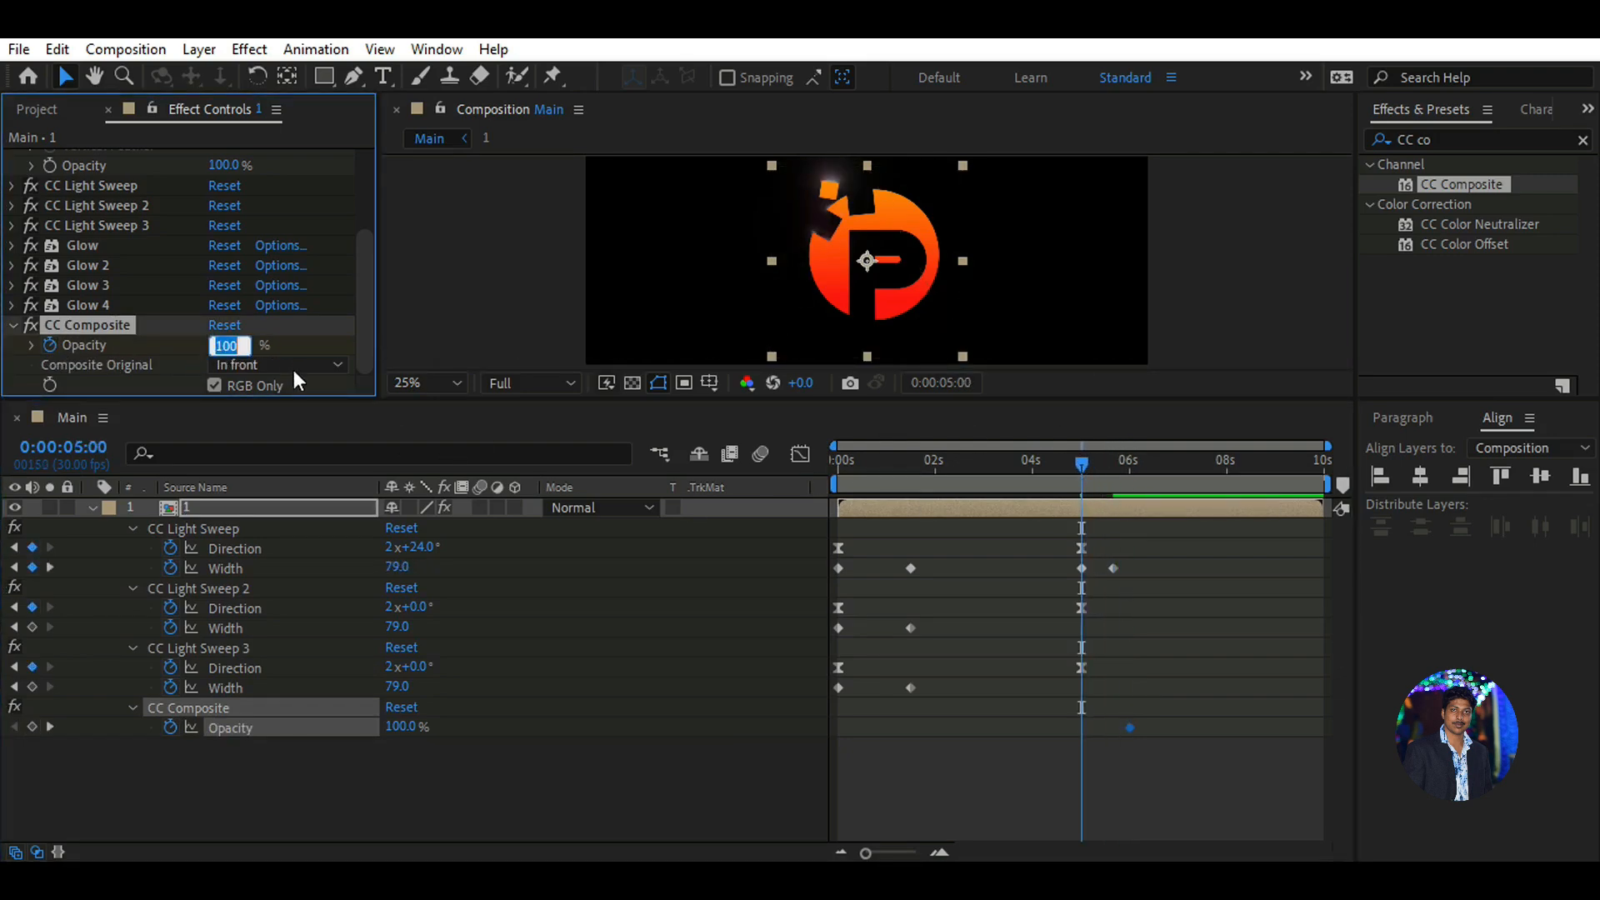
key(Return)
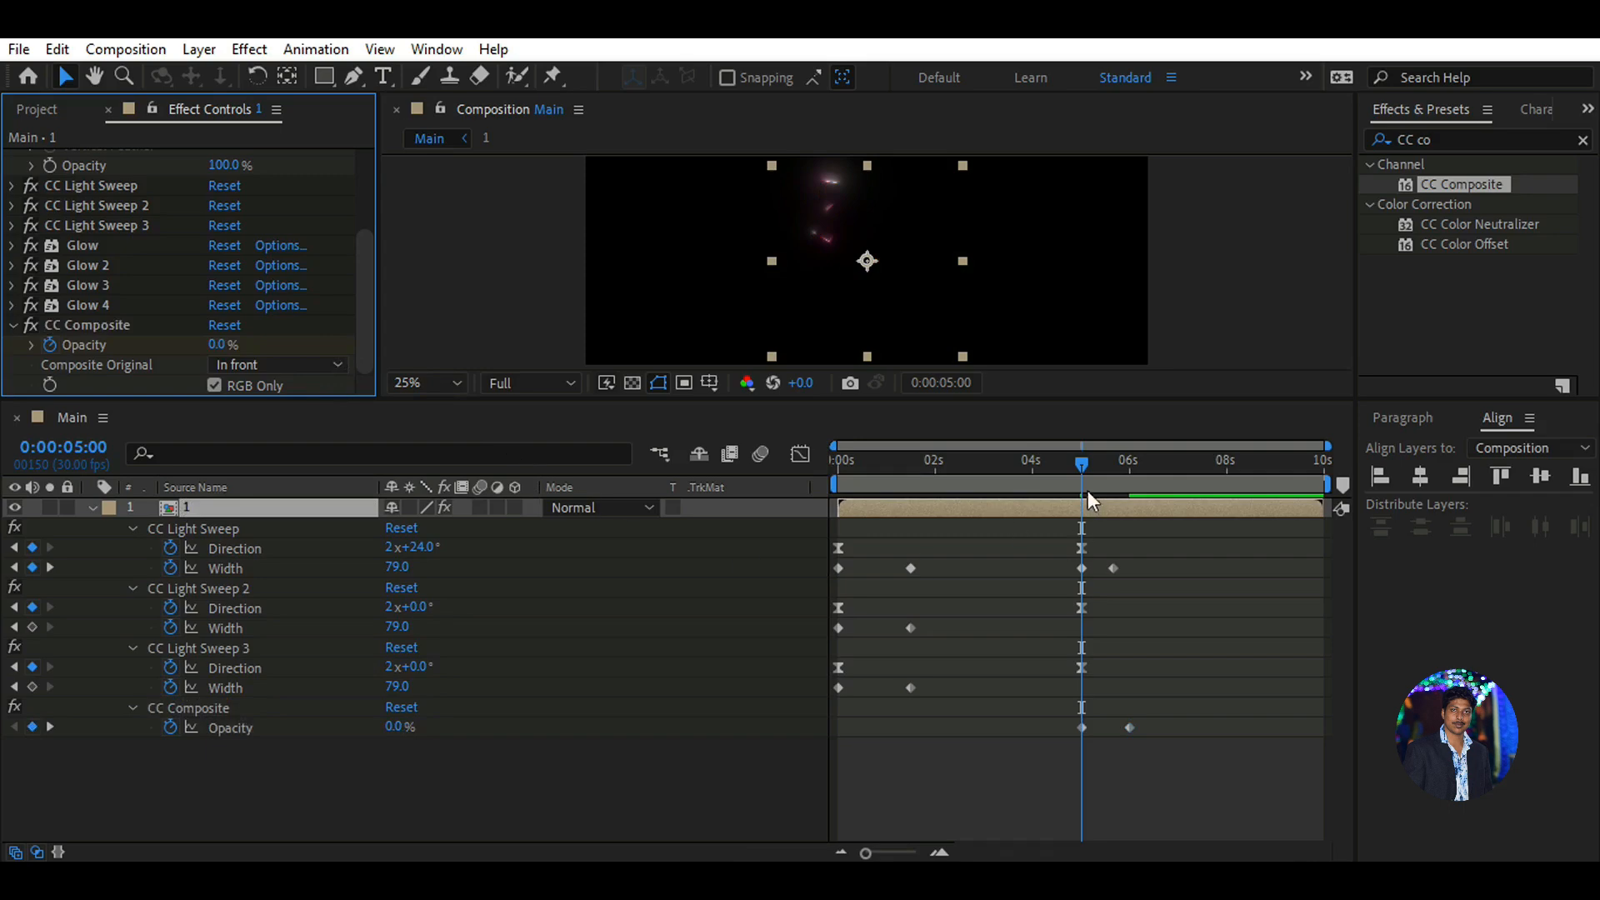
Add a Width keyframe of 0 to CC Light Sweep 3 at 0:00:06:00
drag(1086, 458, 1131, 493)
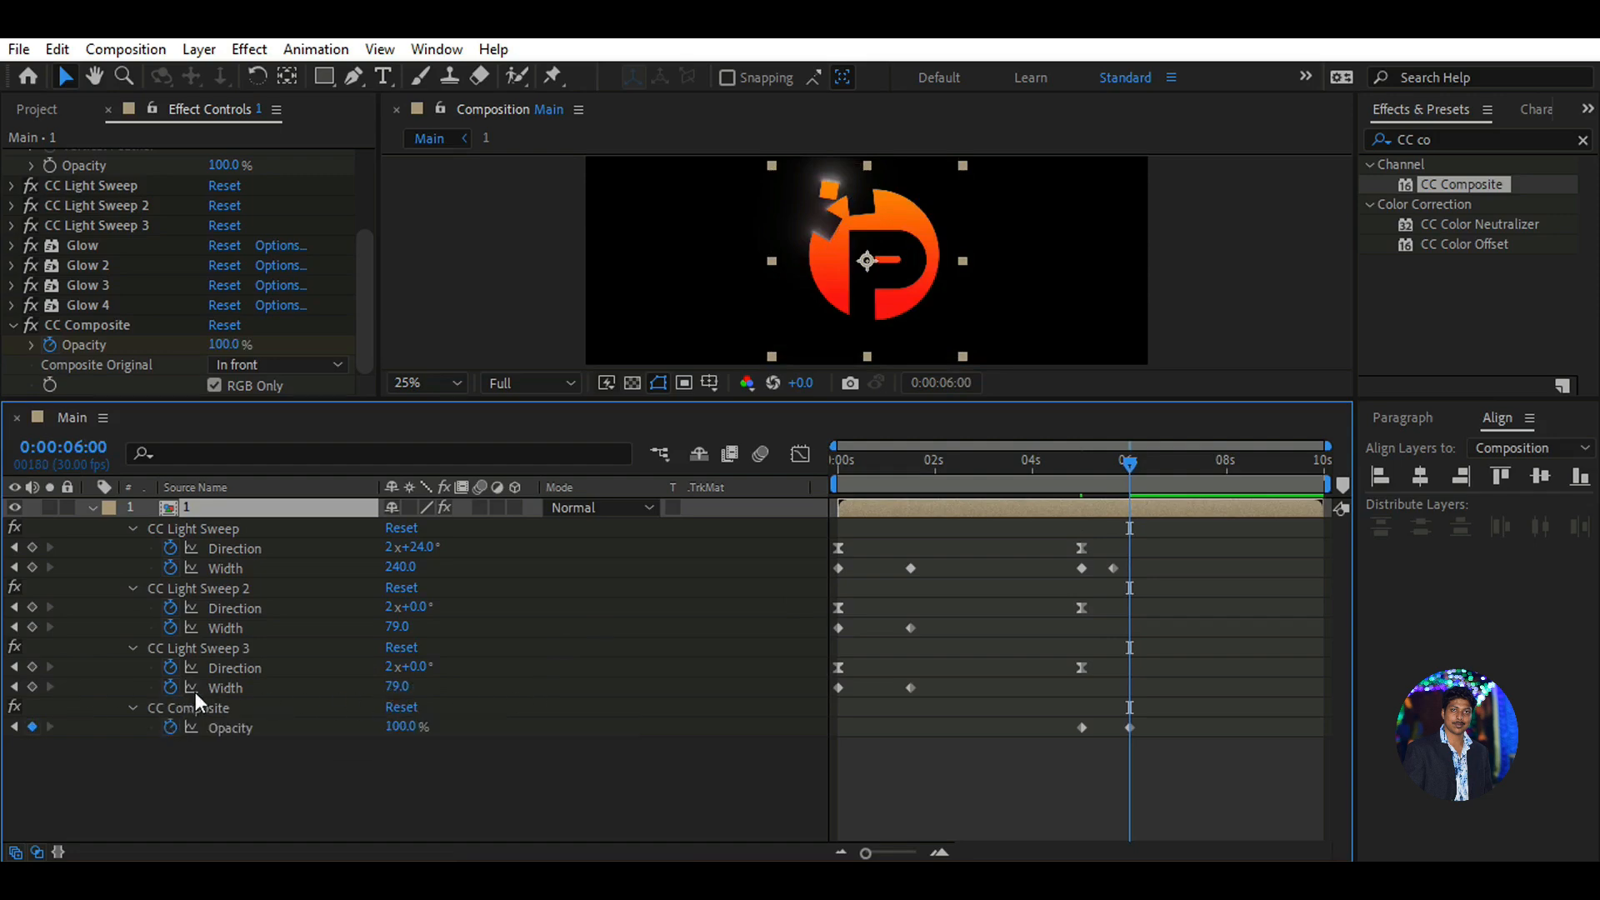
click(32, 687)
click(398, 687)
text(0)
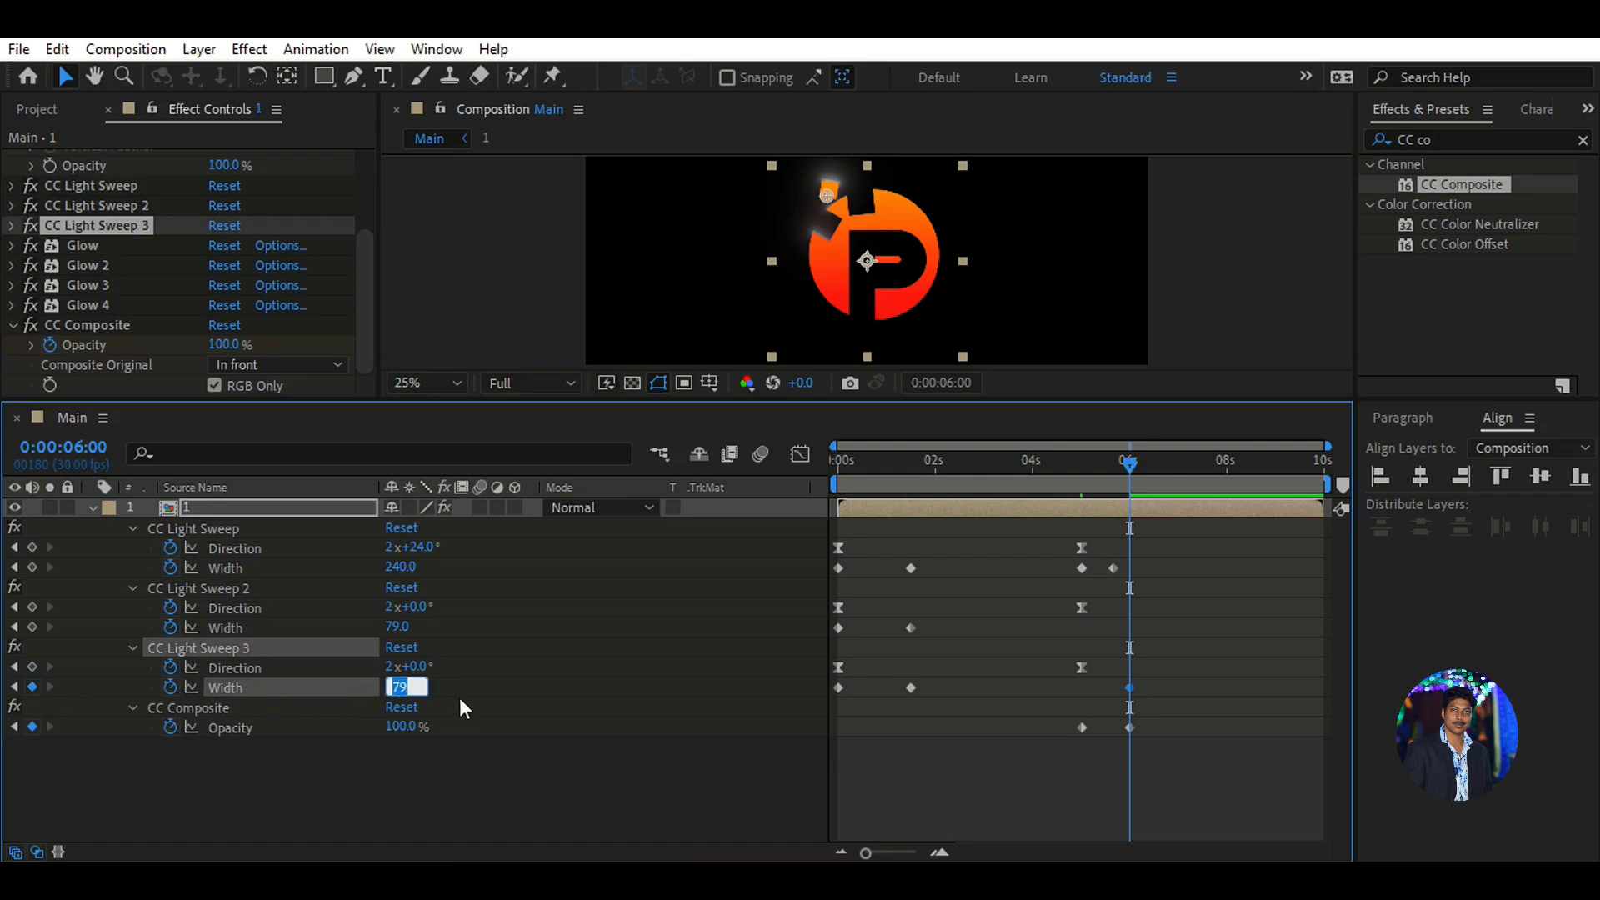
click(447, 687)
Add Width keyframes of 0 at 0:00:06:00 to CC Light Sweep 2 and the first CC Light Sweep
click(33, 628)
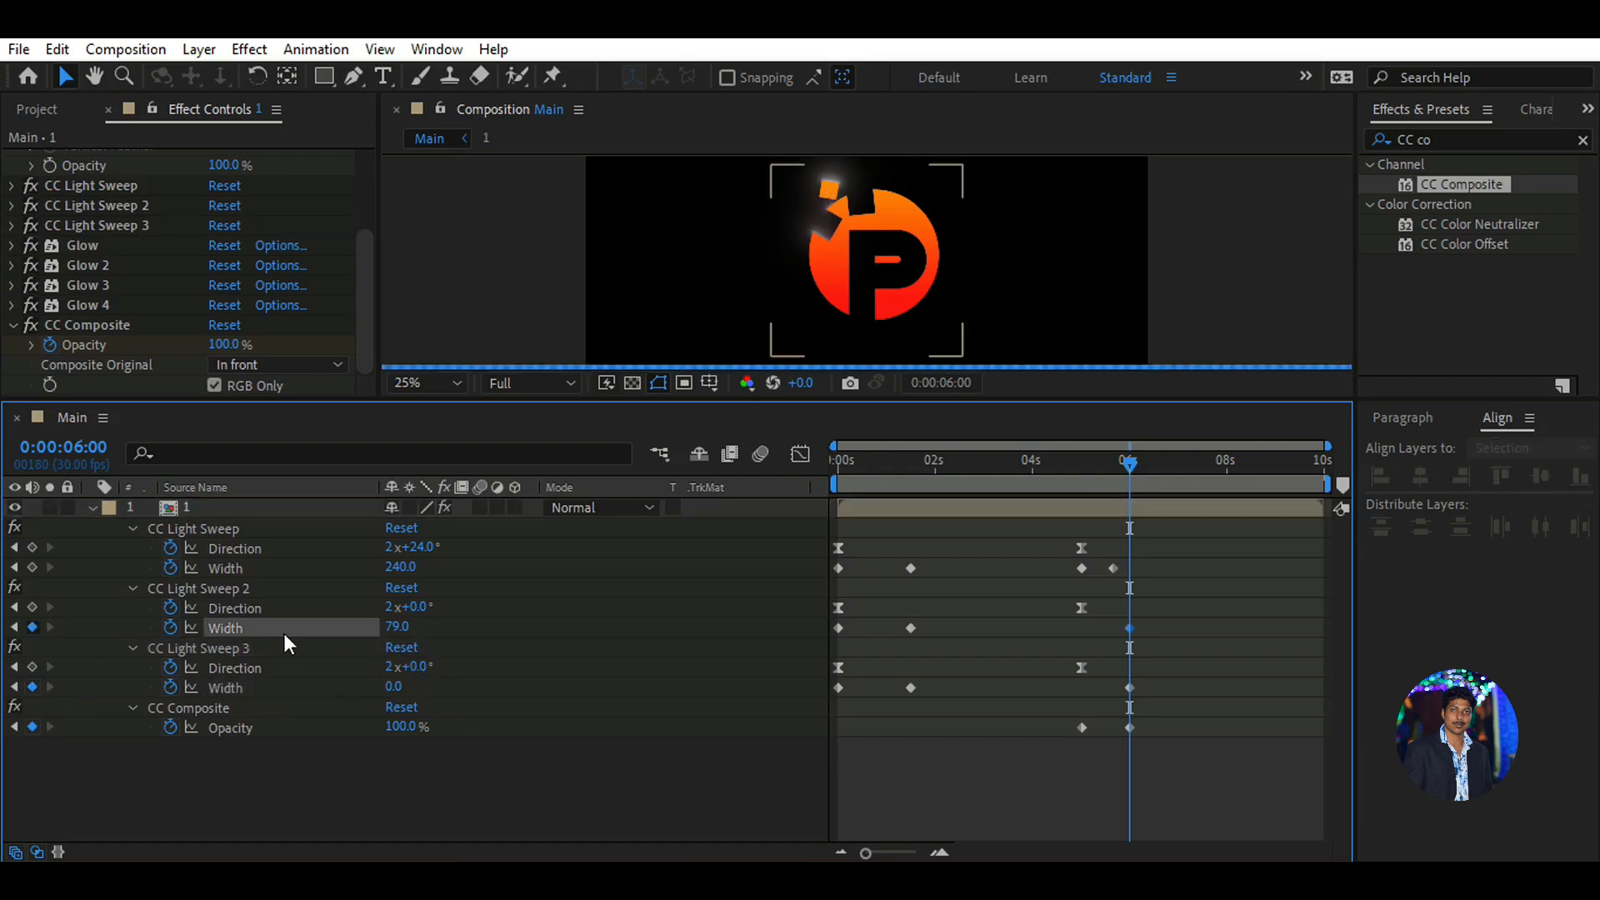
click(388, 625)
text(0)
click(445, 624)
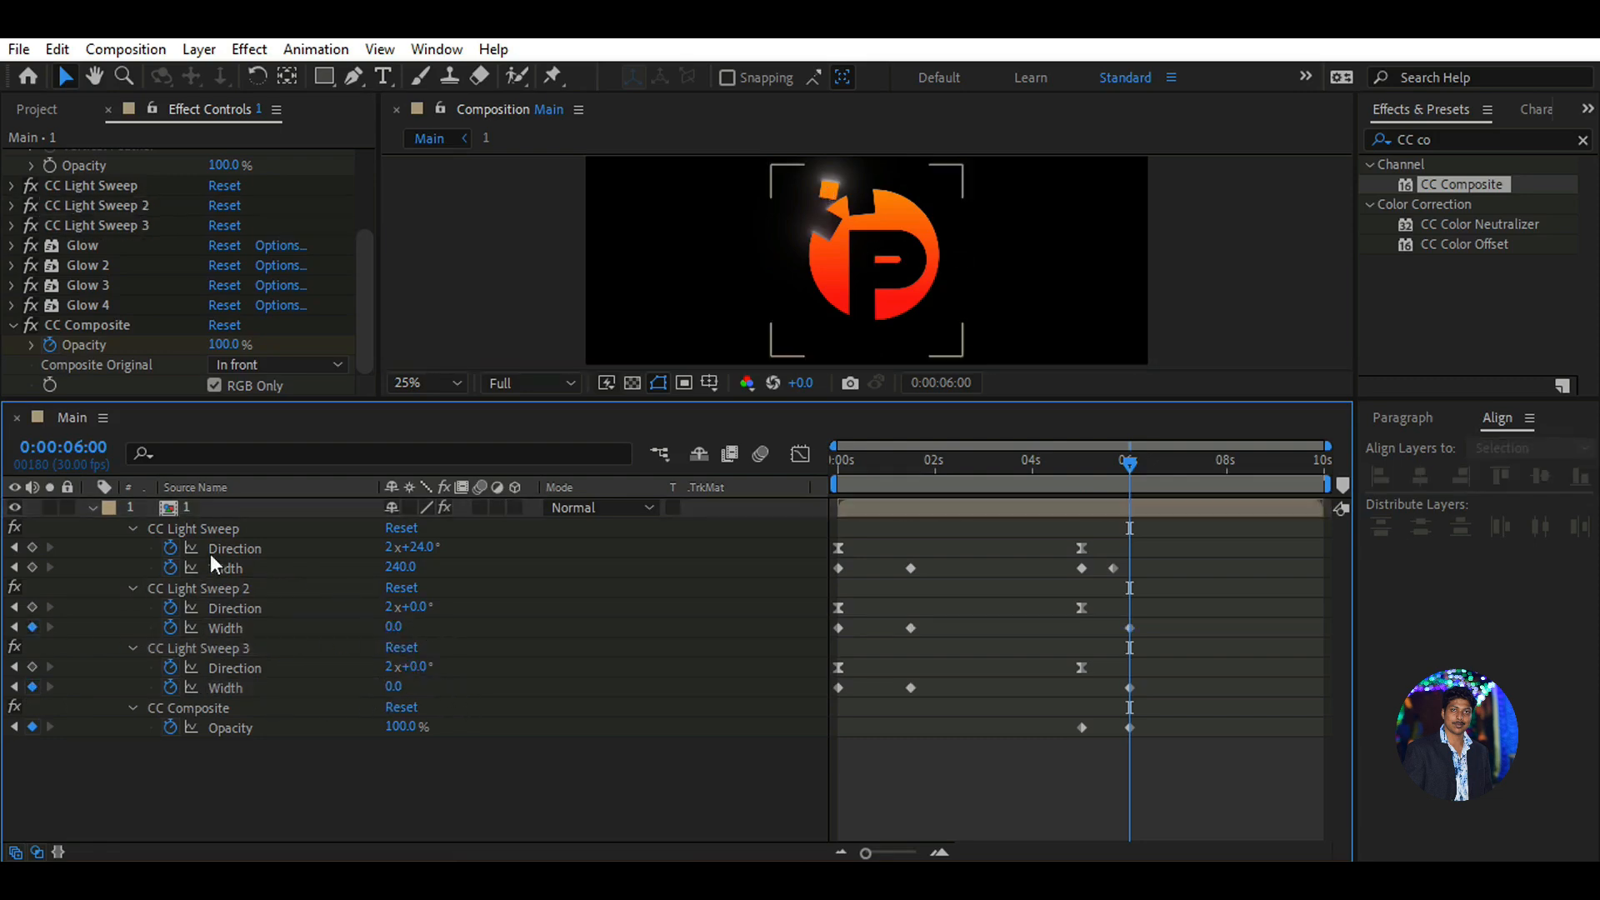
click(33, 567)
click(400, 566)
text(0)
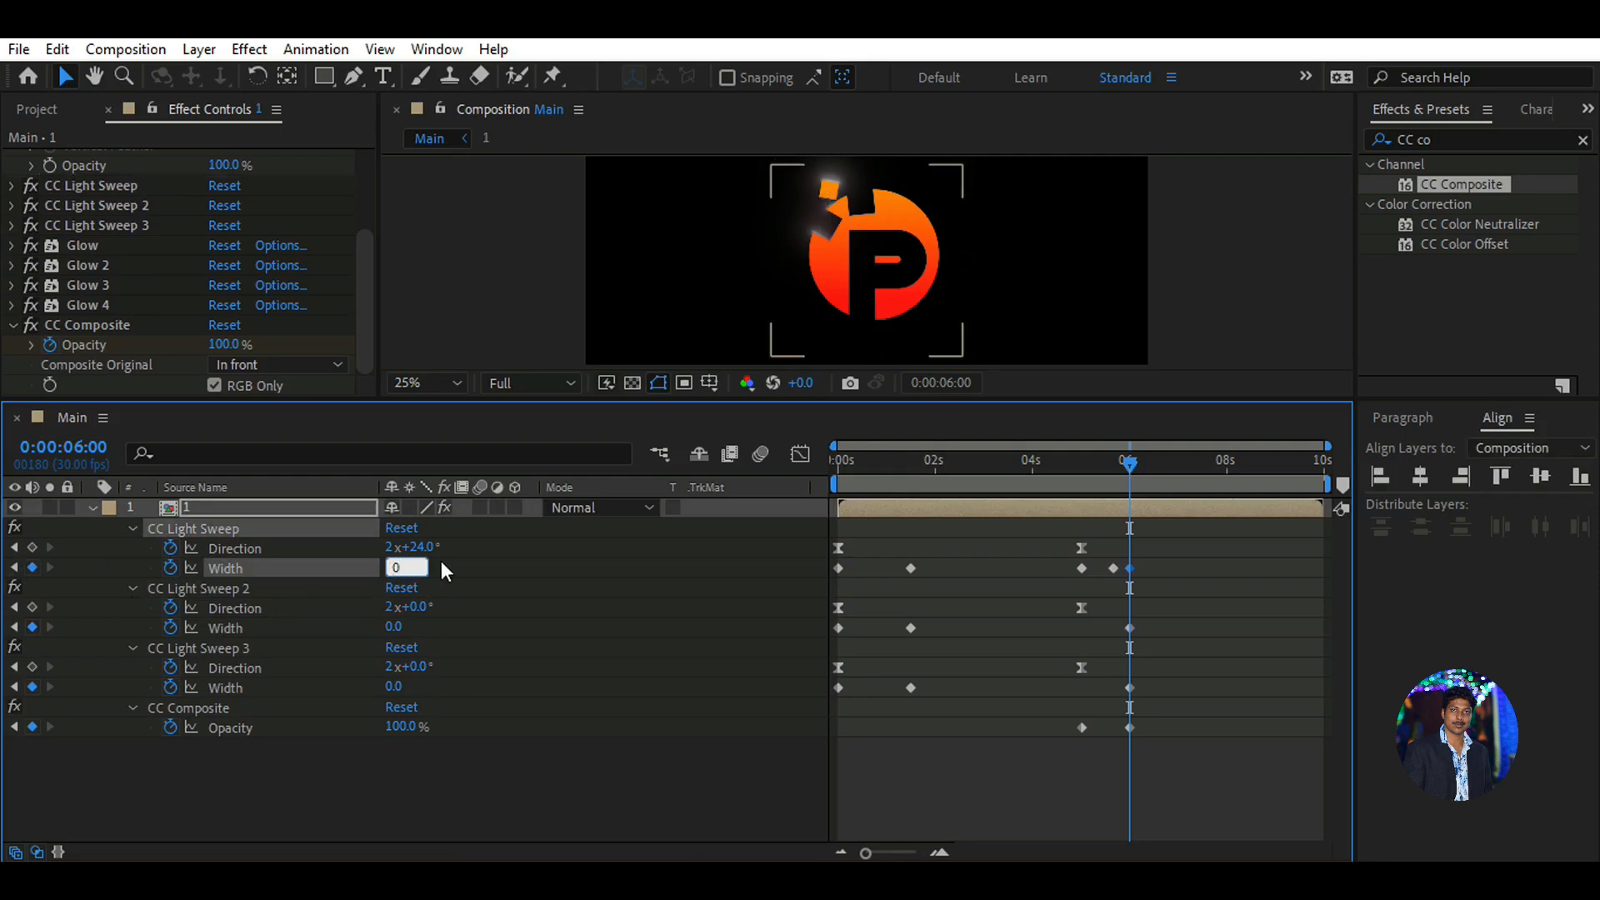
click(442, 563)
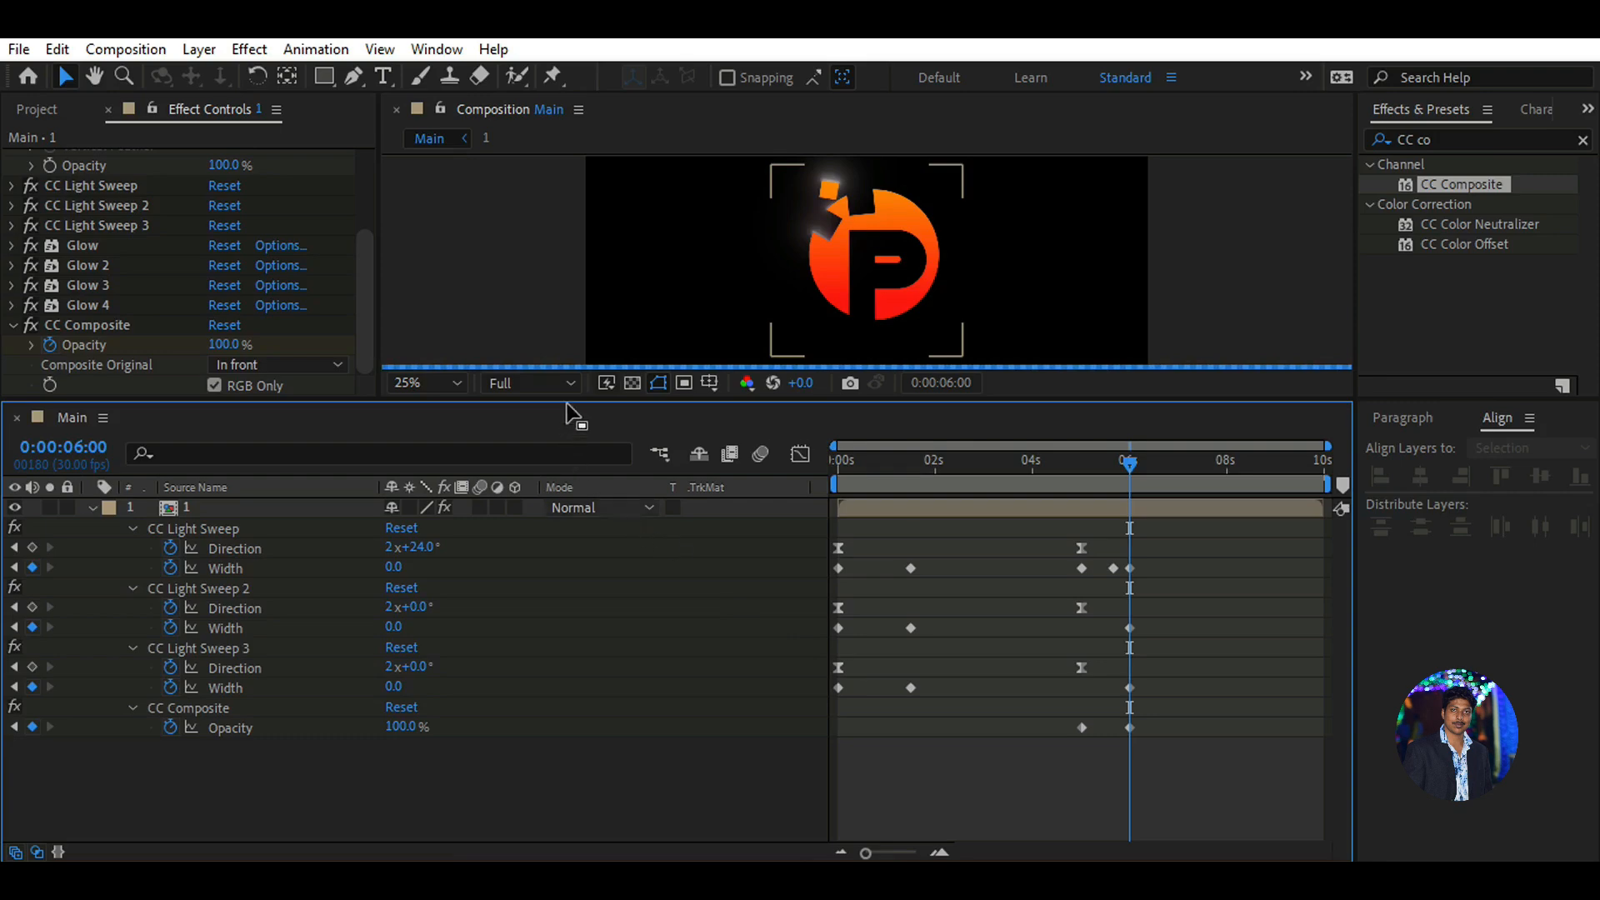
Start keyframing the first CC Light Sweep's Edge Intensity with a keyframe of 90 placed at 0:00:05:00
drag(564, 402, 571, 481)
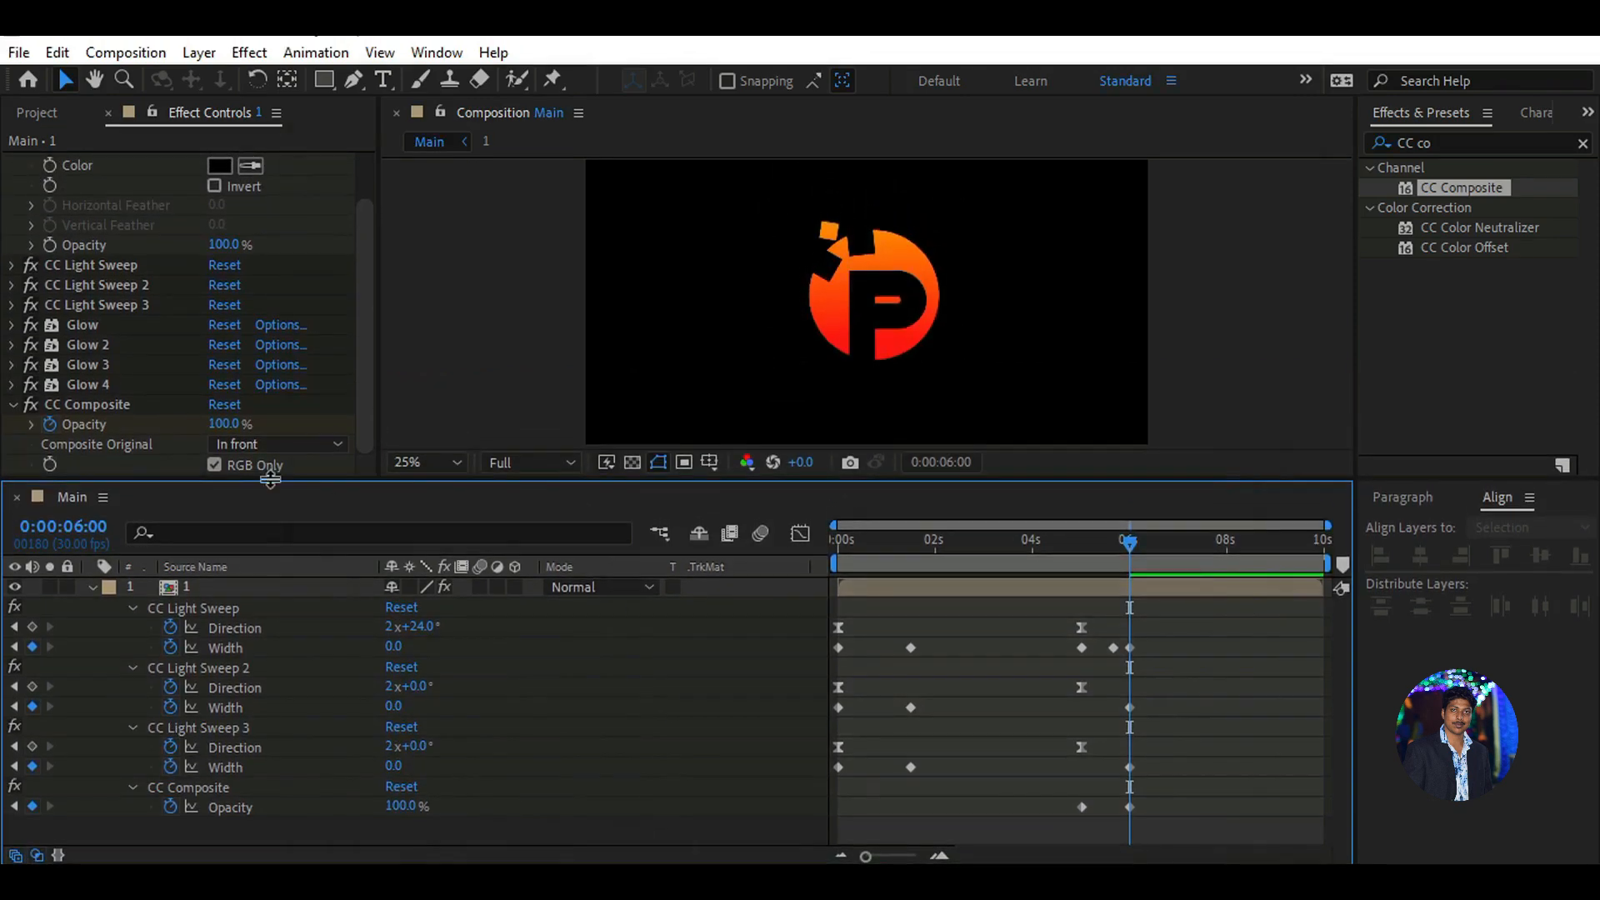
scroll(38, 380, up, 3)
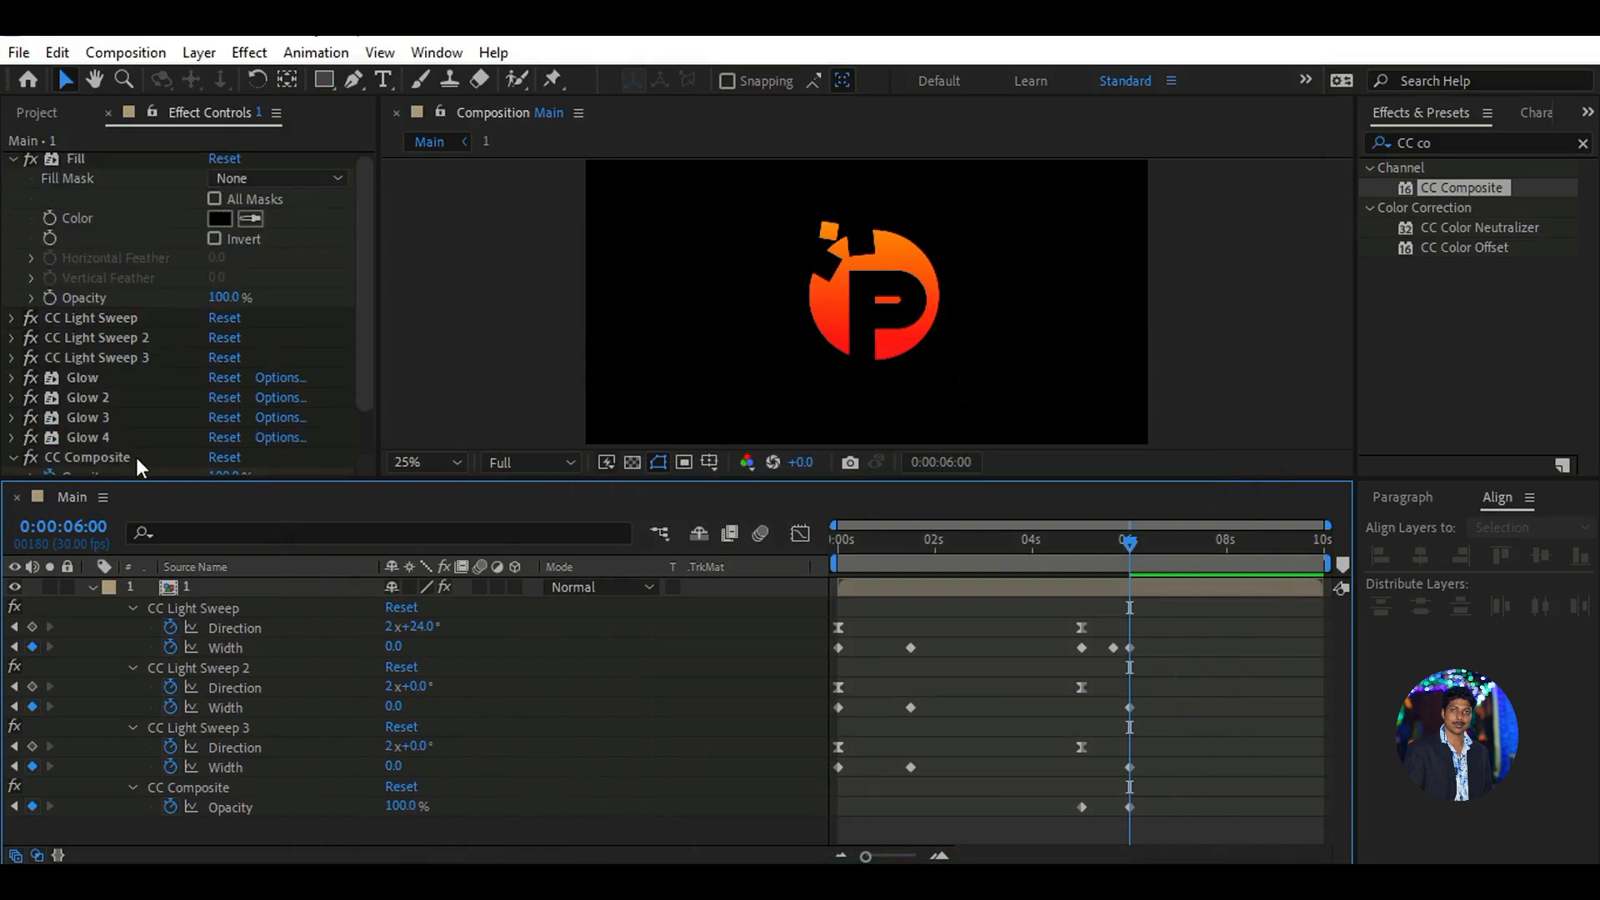
click(11, 317)
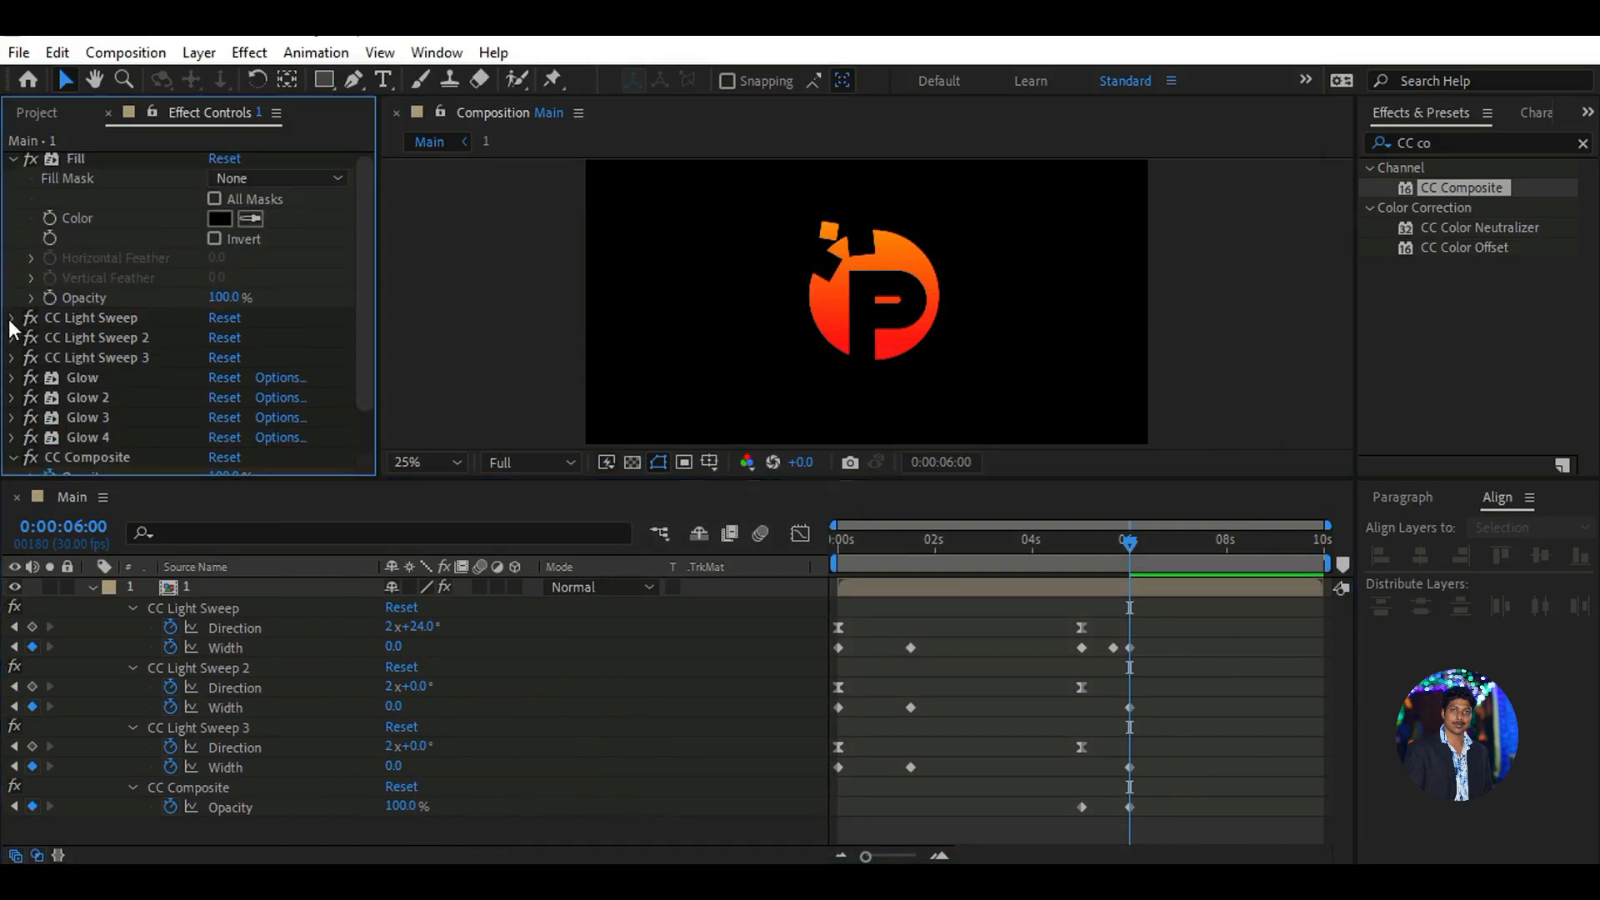
scroll(20, 322, down, 4)
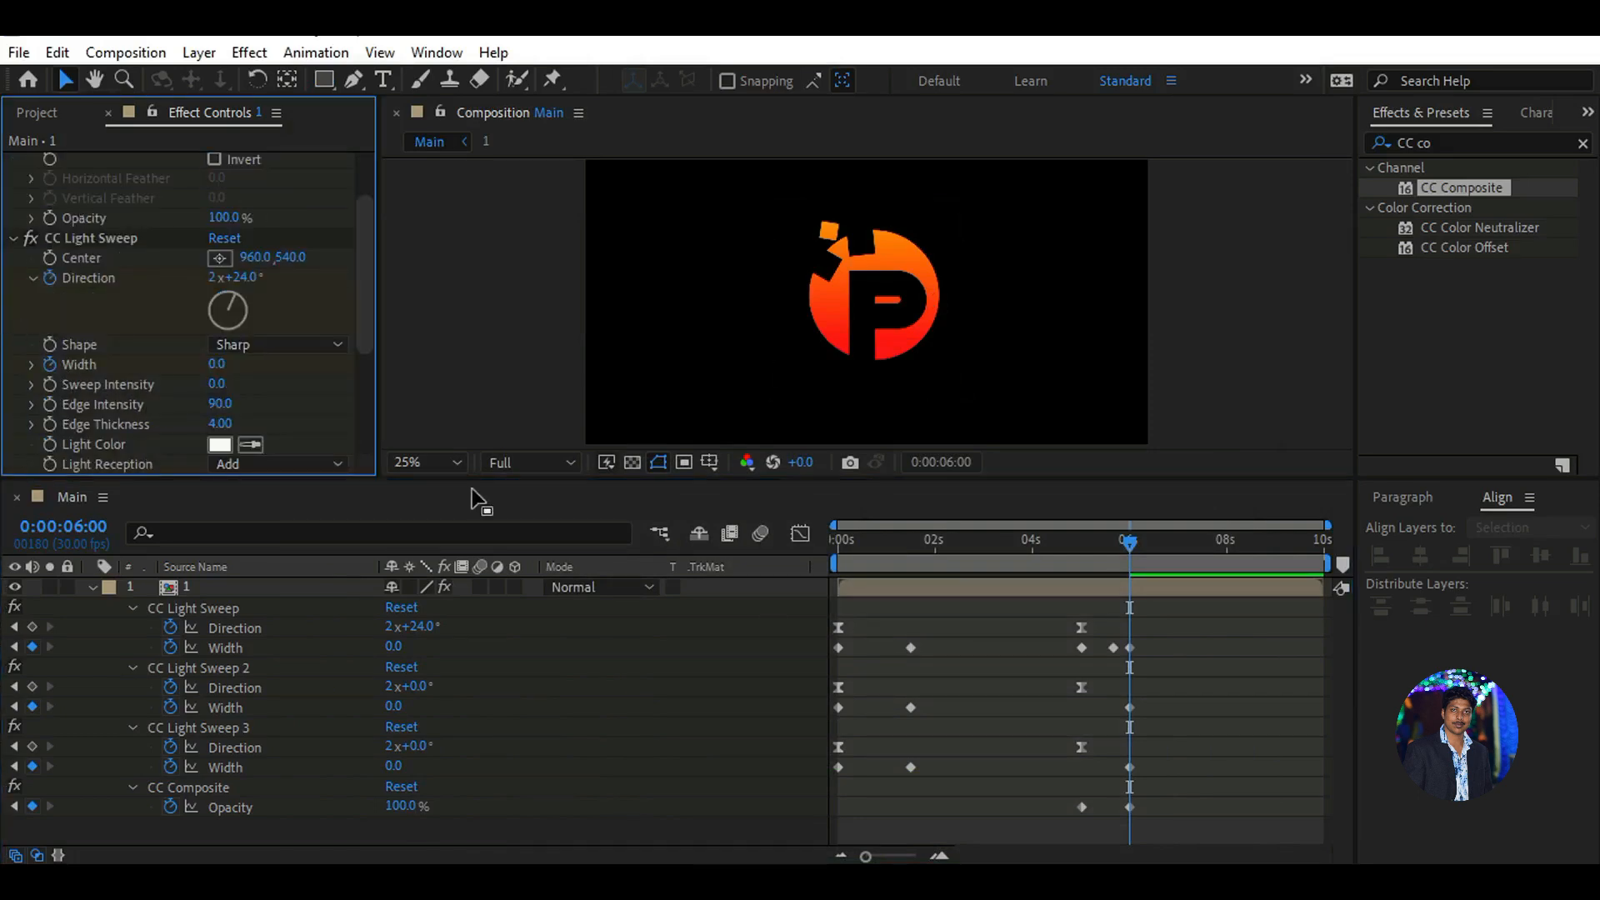
mouse_move(1128, 583)
mouse_down()
mouse_move(1108, 622)
mouse_move(1112, 574)
mouse_up()
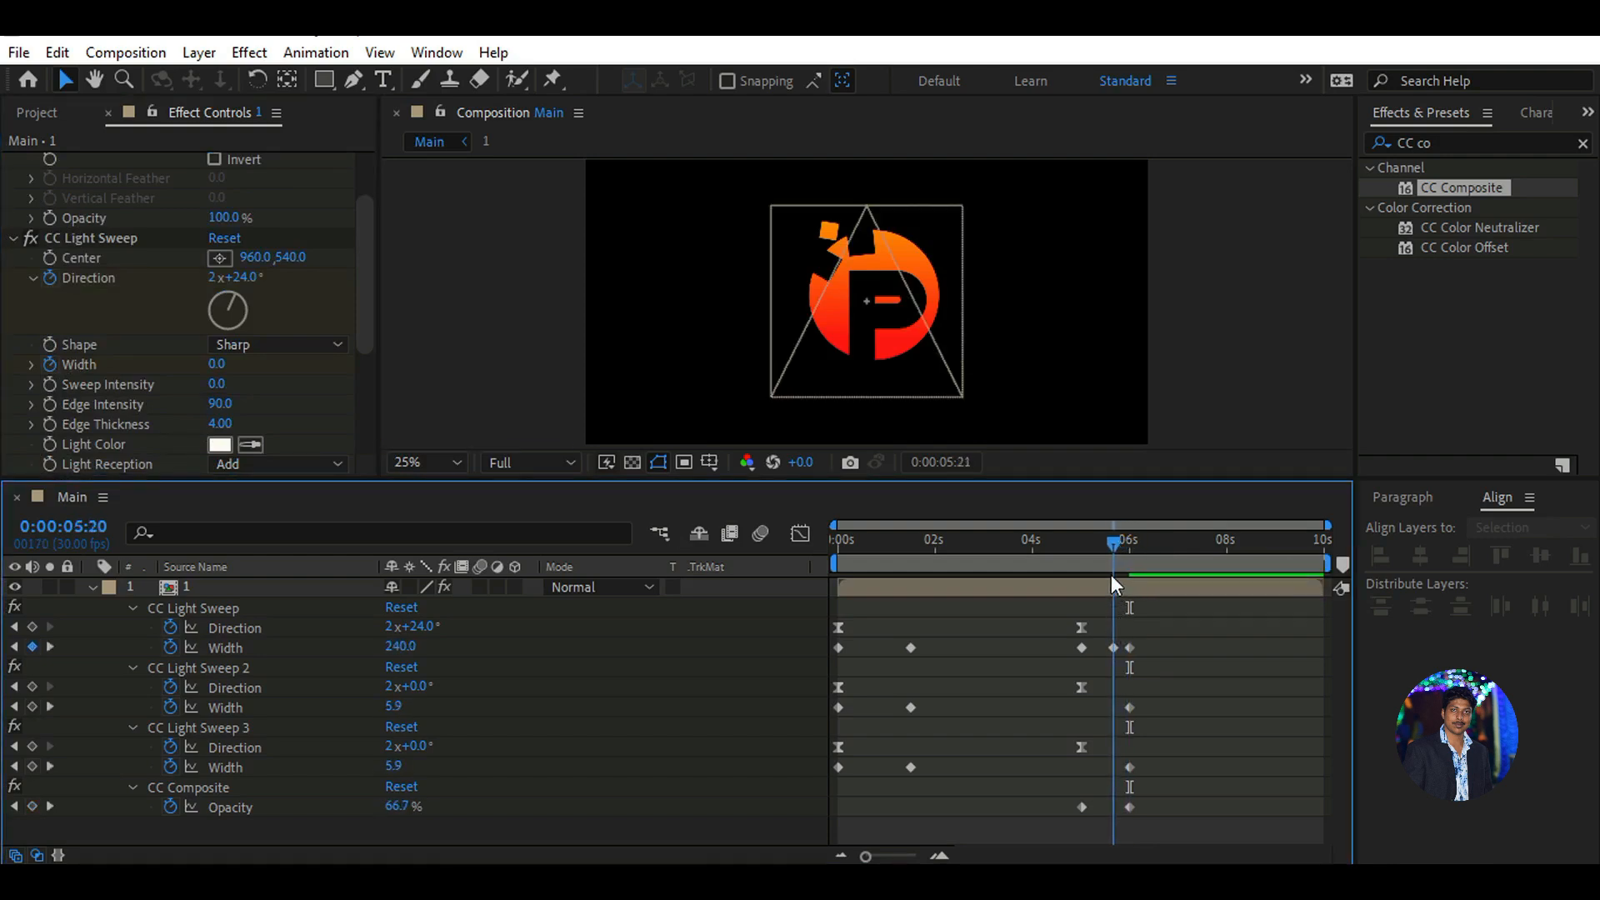
click(1114, 648)
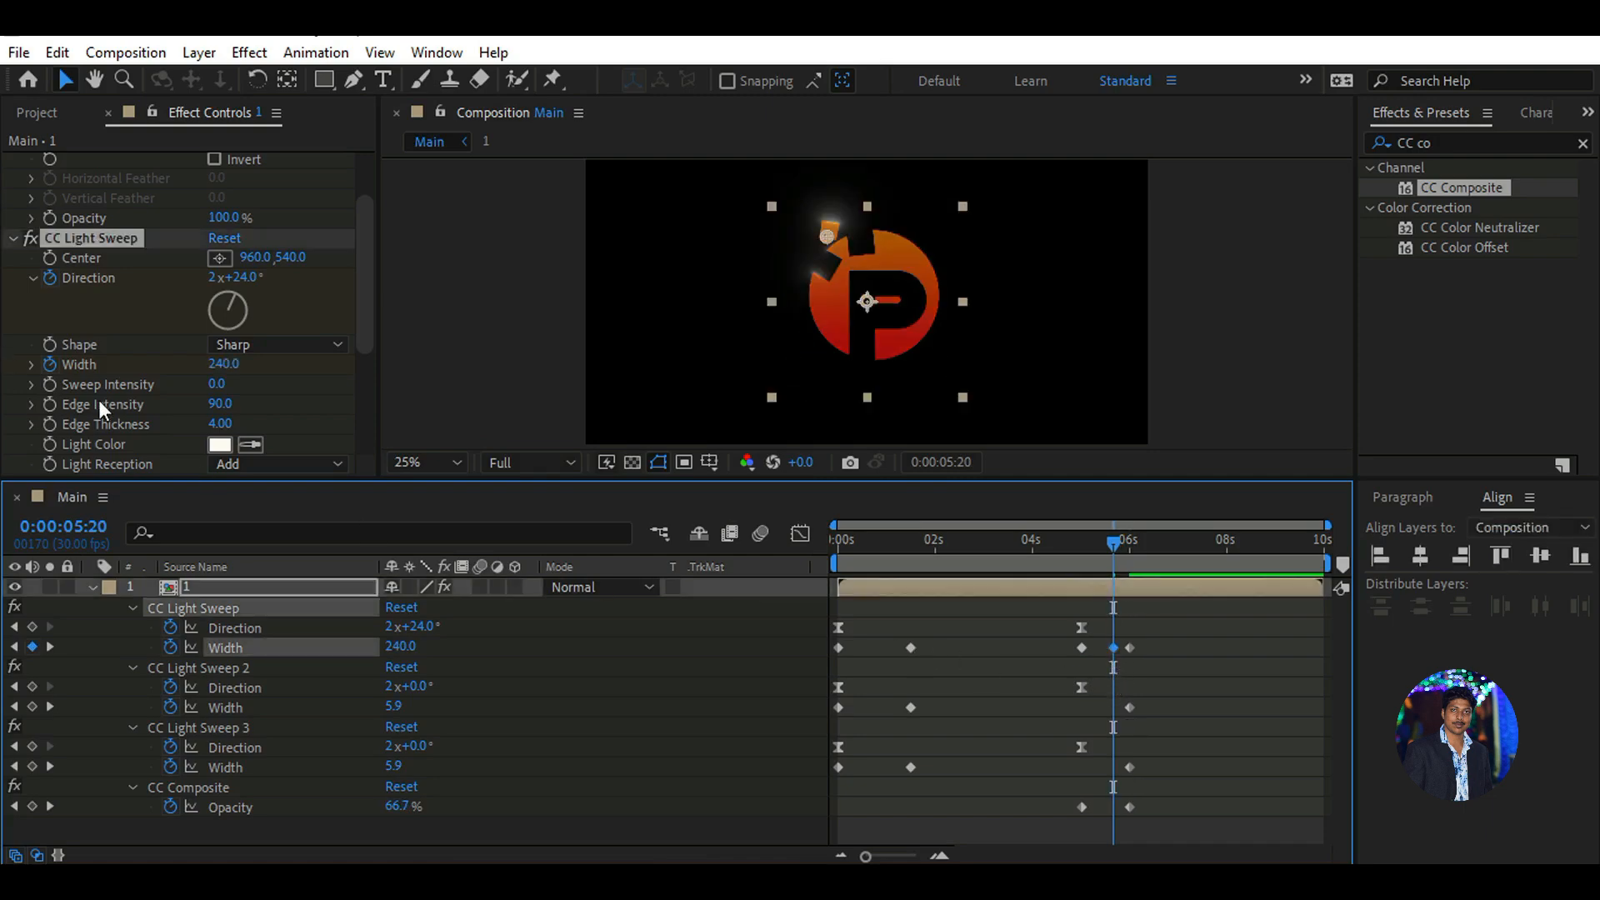
click(155, 403)
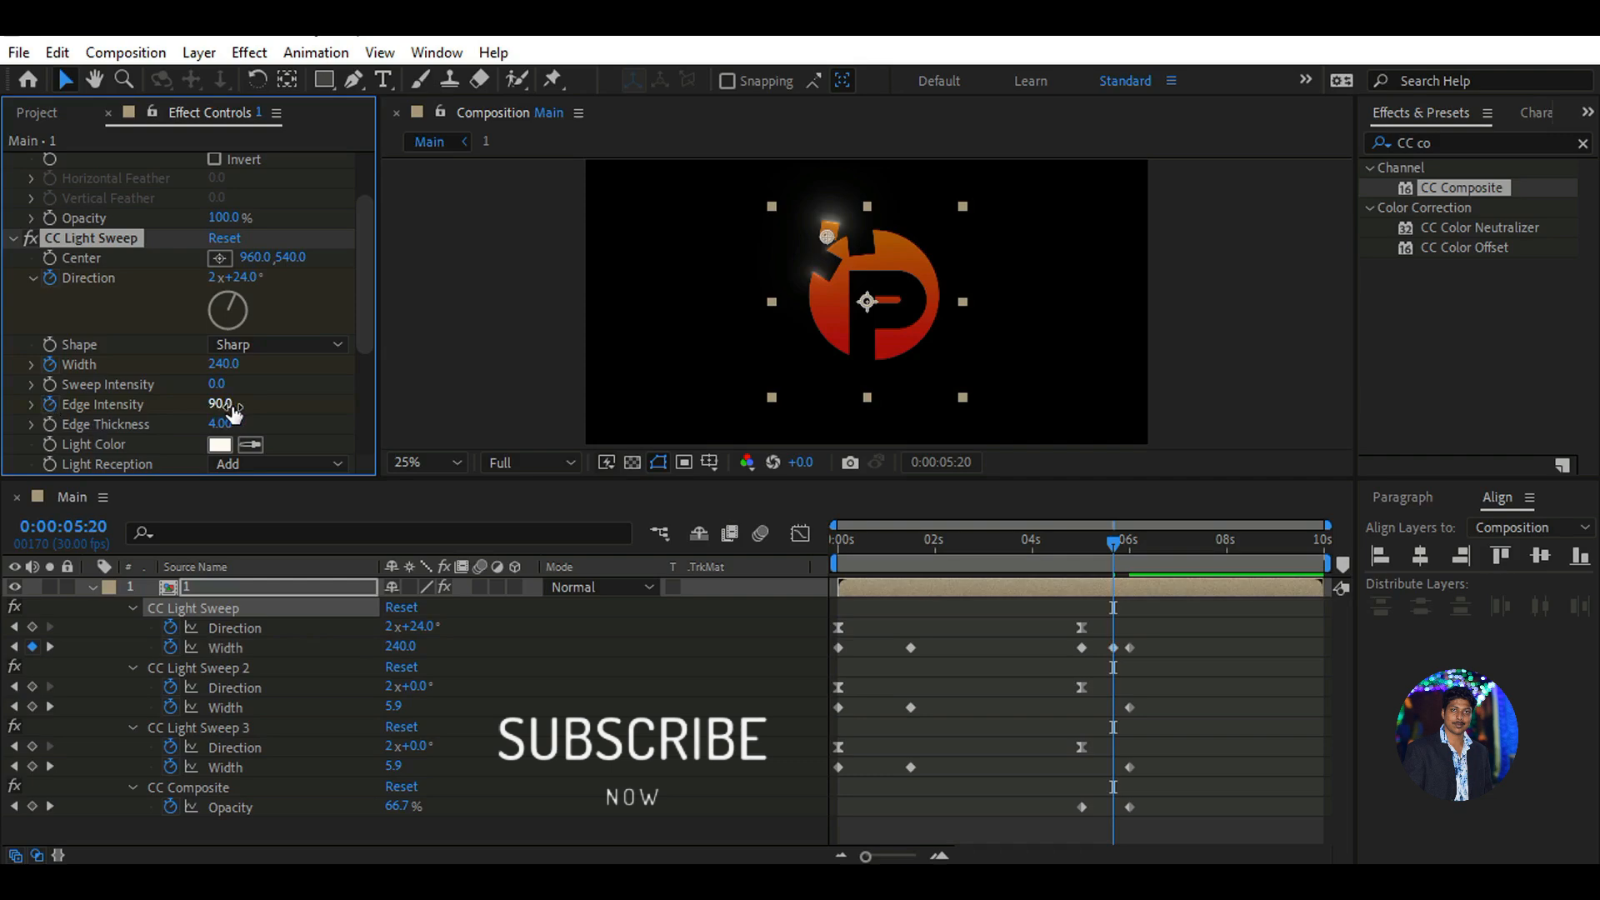
key(u)
key(u)
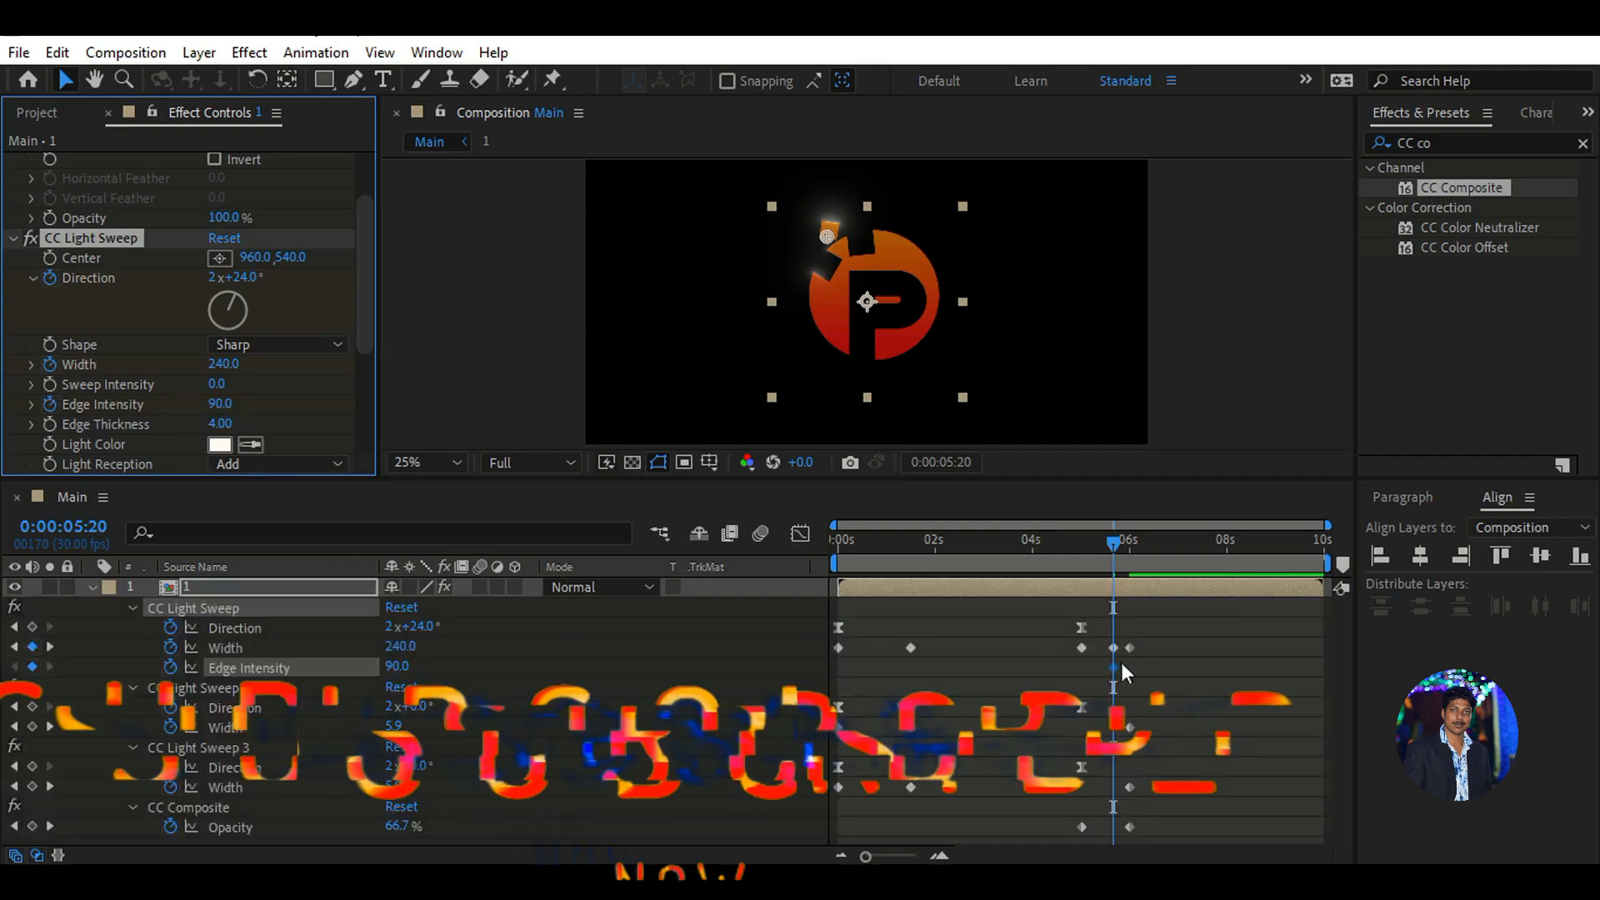
click(1088, 667)
drag(1087, 683, 1083, 703)
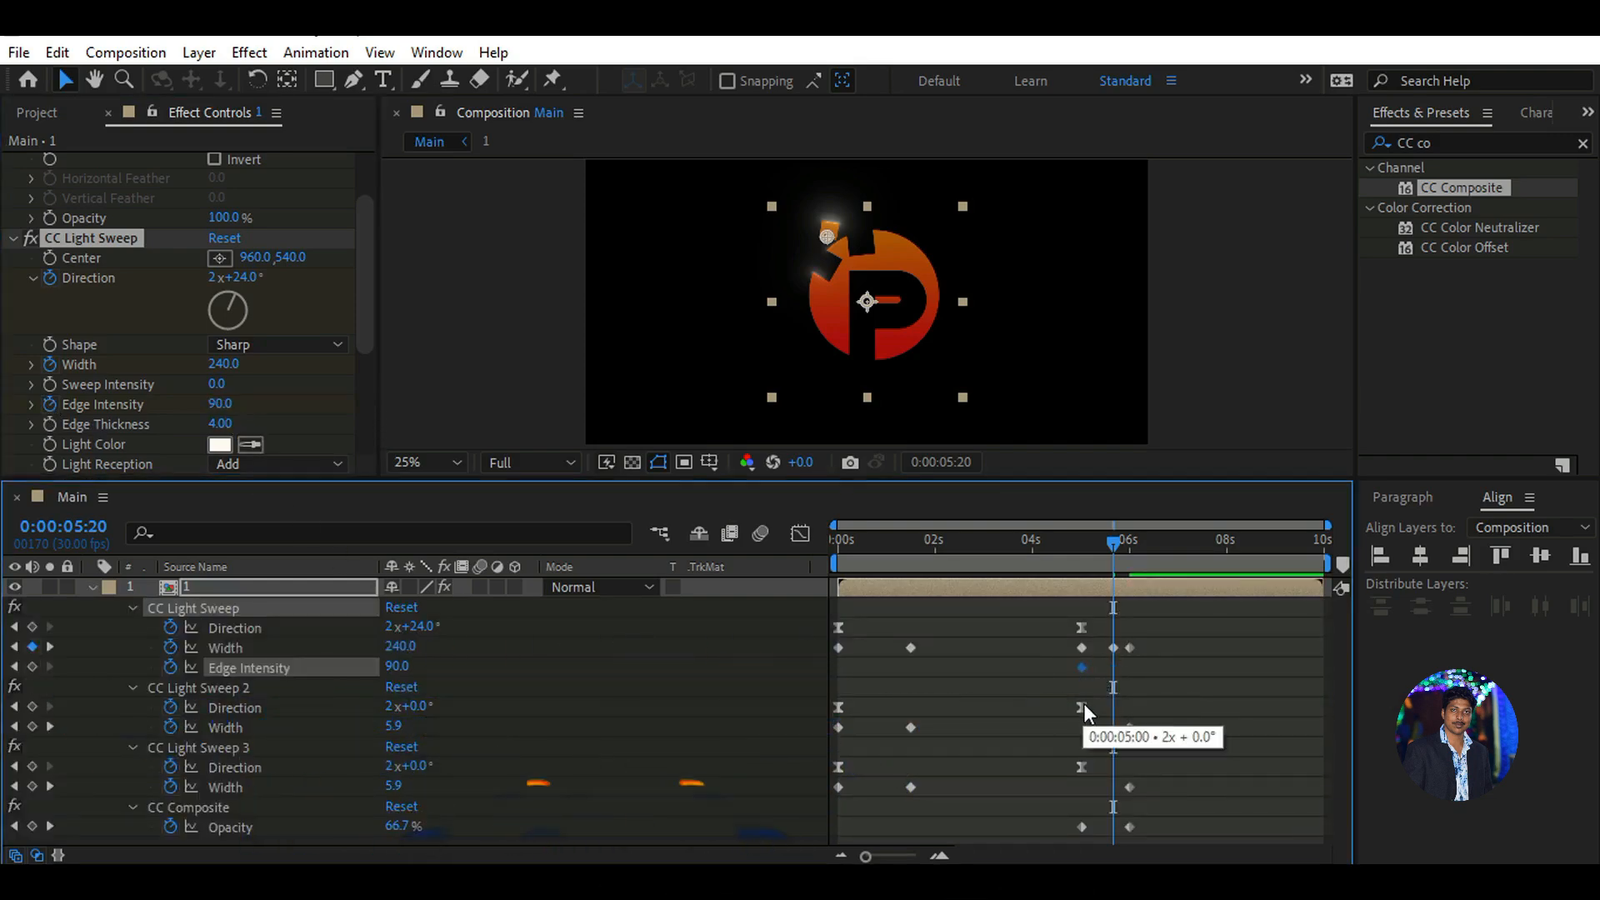
Add a CC Light Sweep Edge Intensity keyframe of 215 at 0:00:05:20 and shift both CC Composite Opacity keyframes about half a second later
click(220, 405)
text(215)
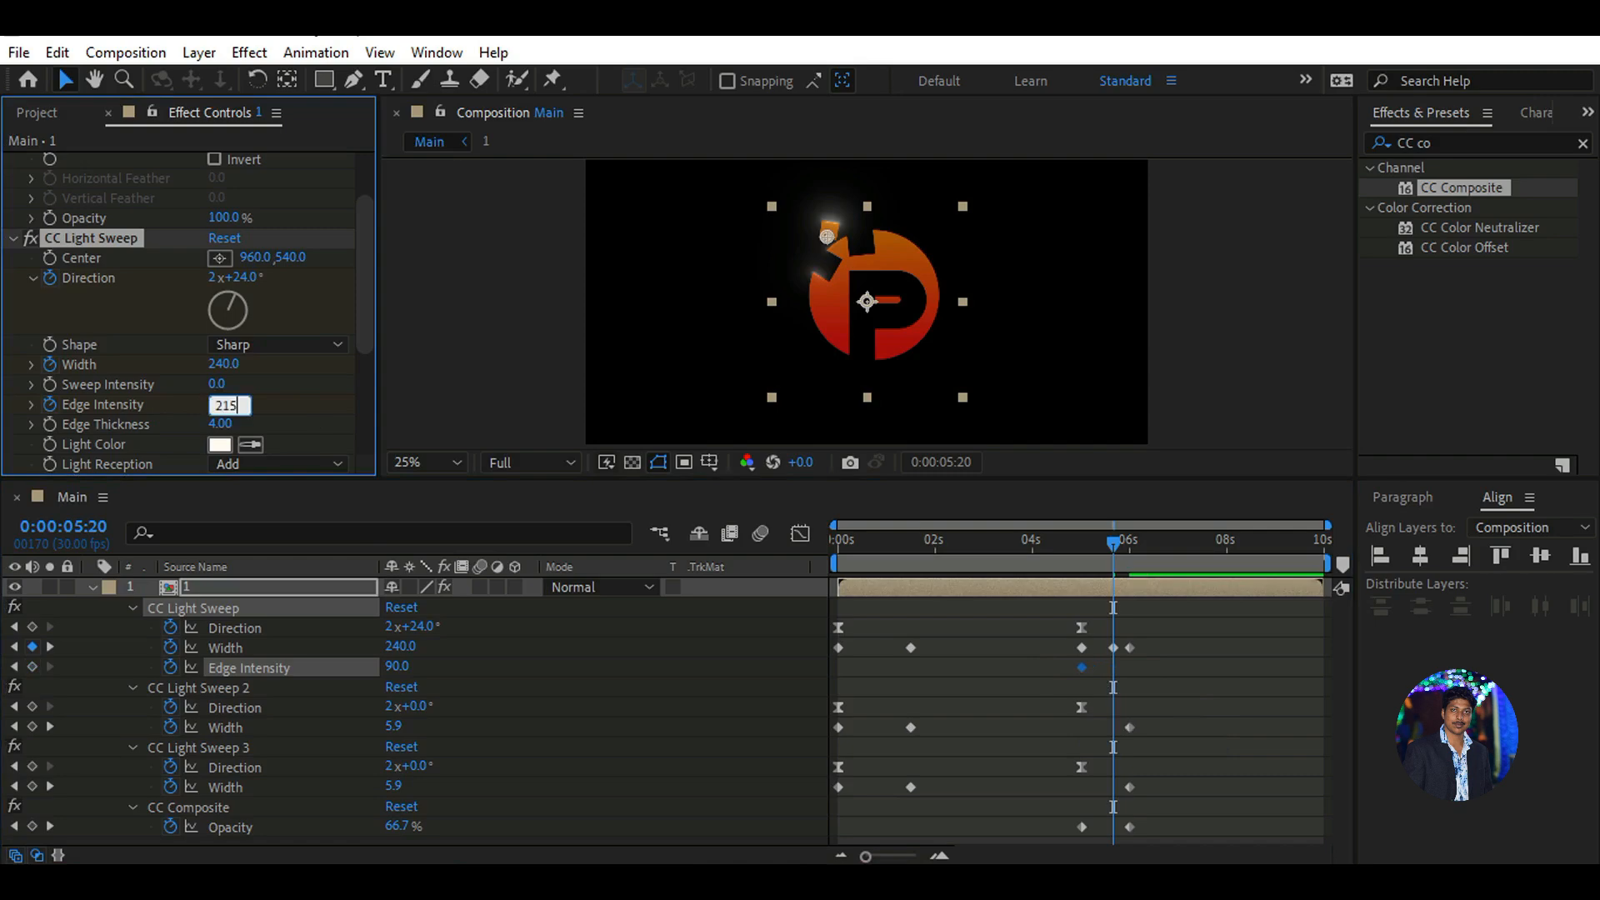
key(Return)
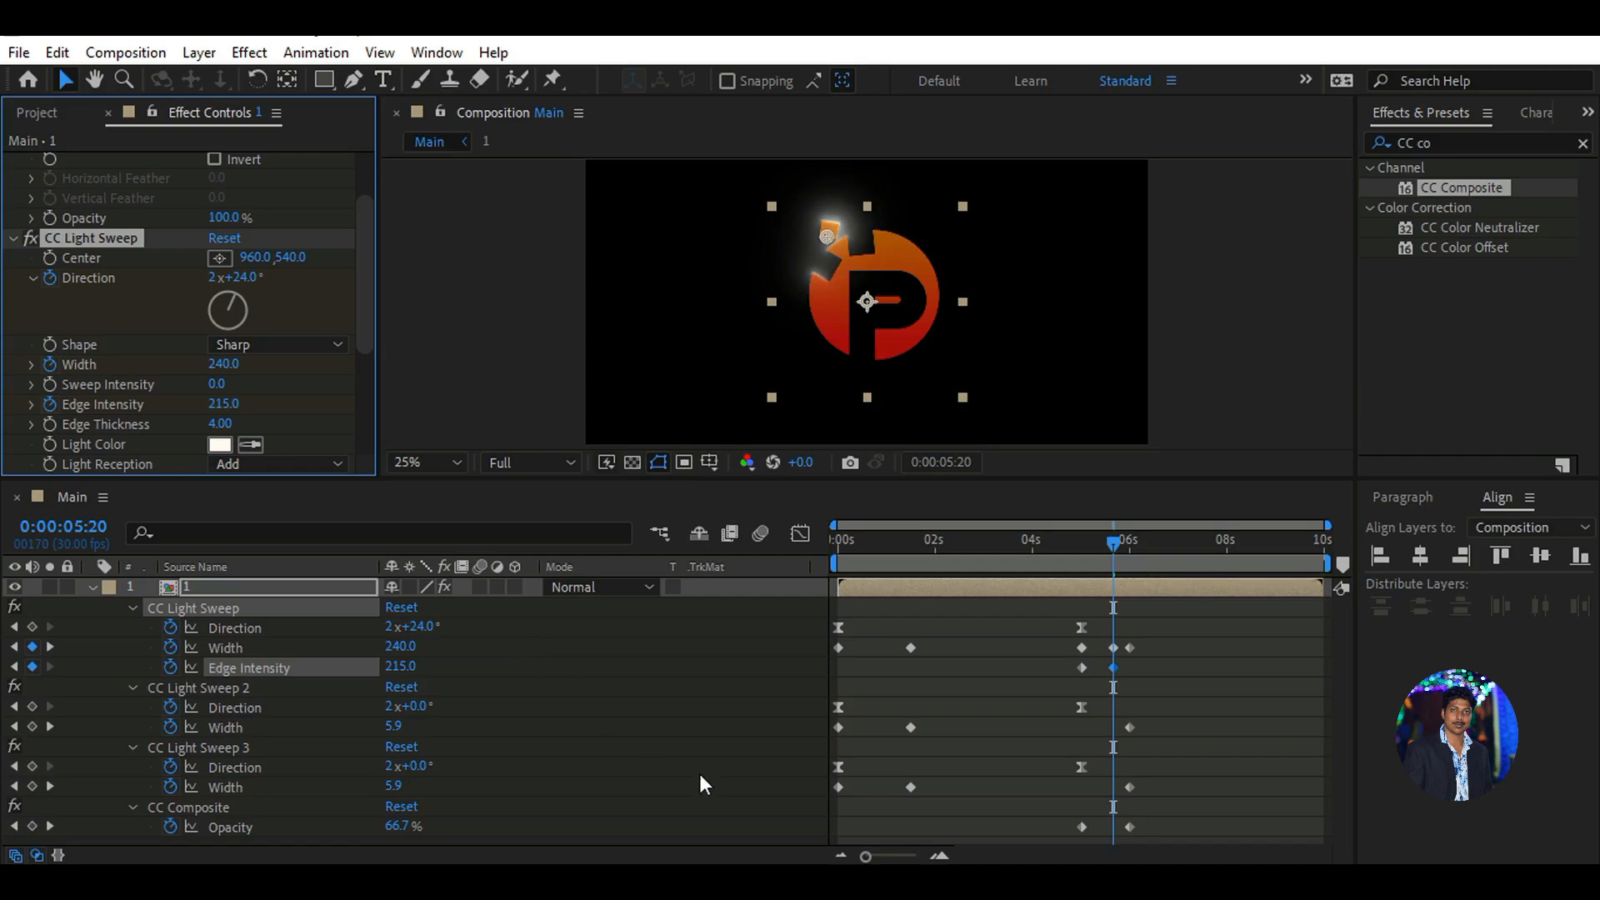
drag(1164, 821, 1105, 824)
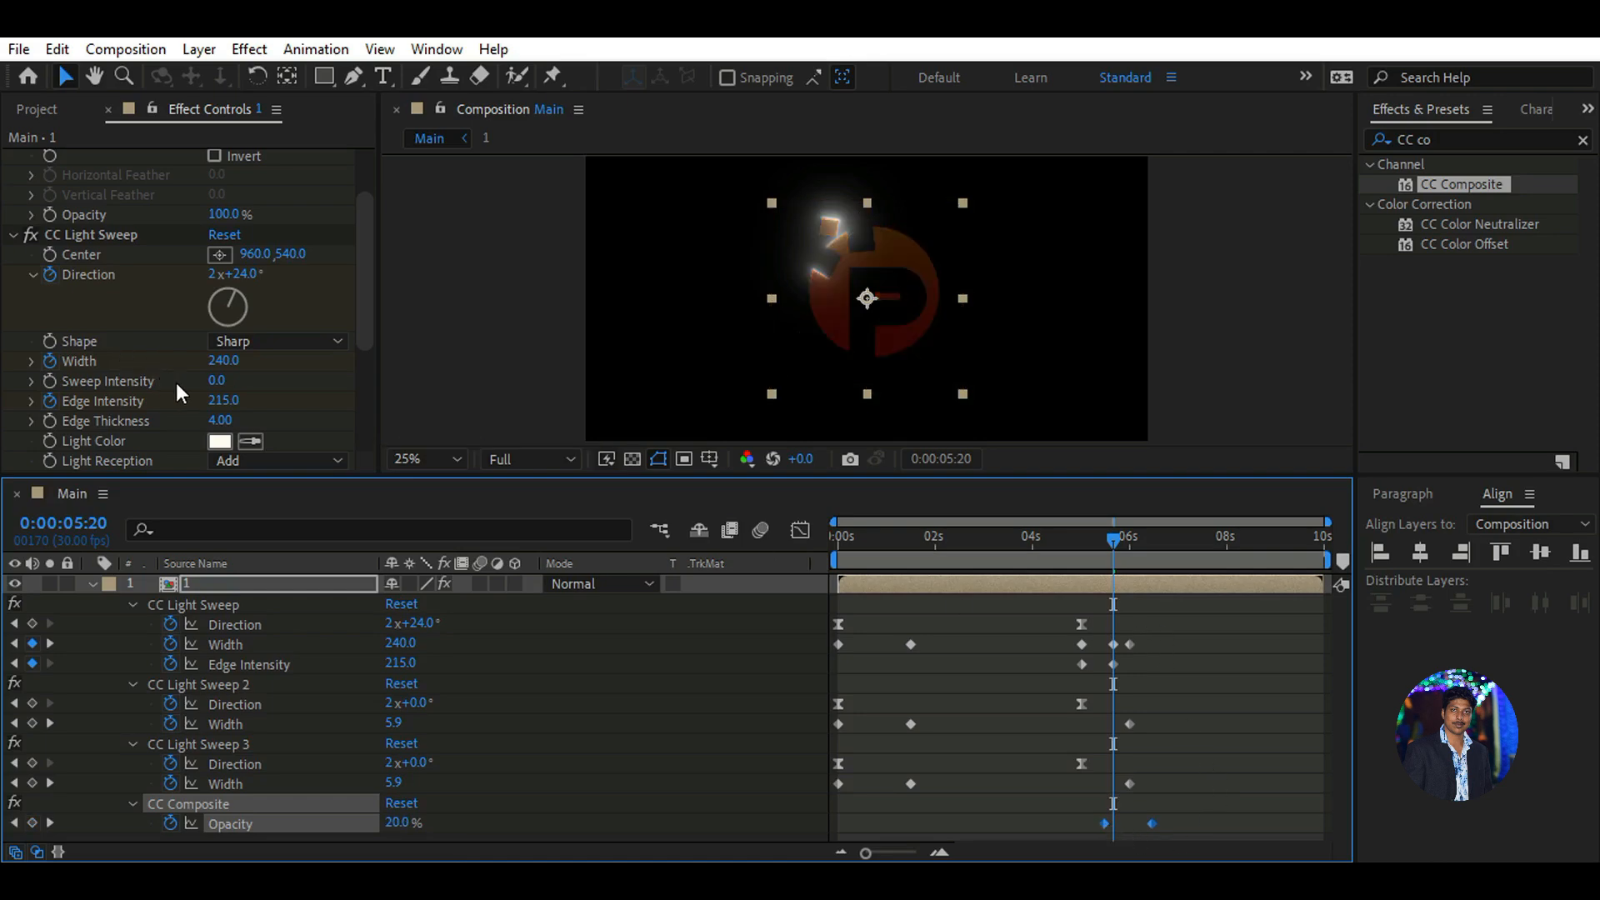
Set the first CC Light Sweep's Sweep Intensity to 60
click(215, 382)
text(60)
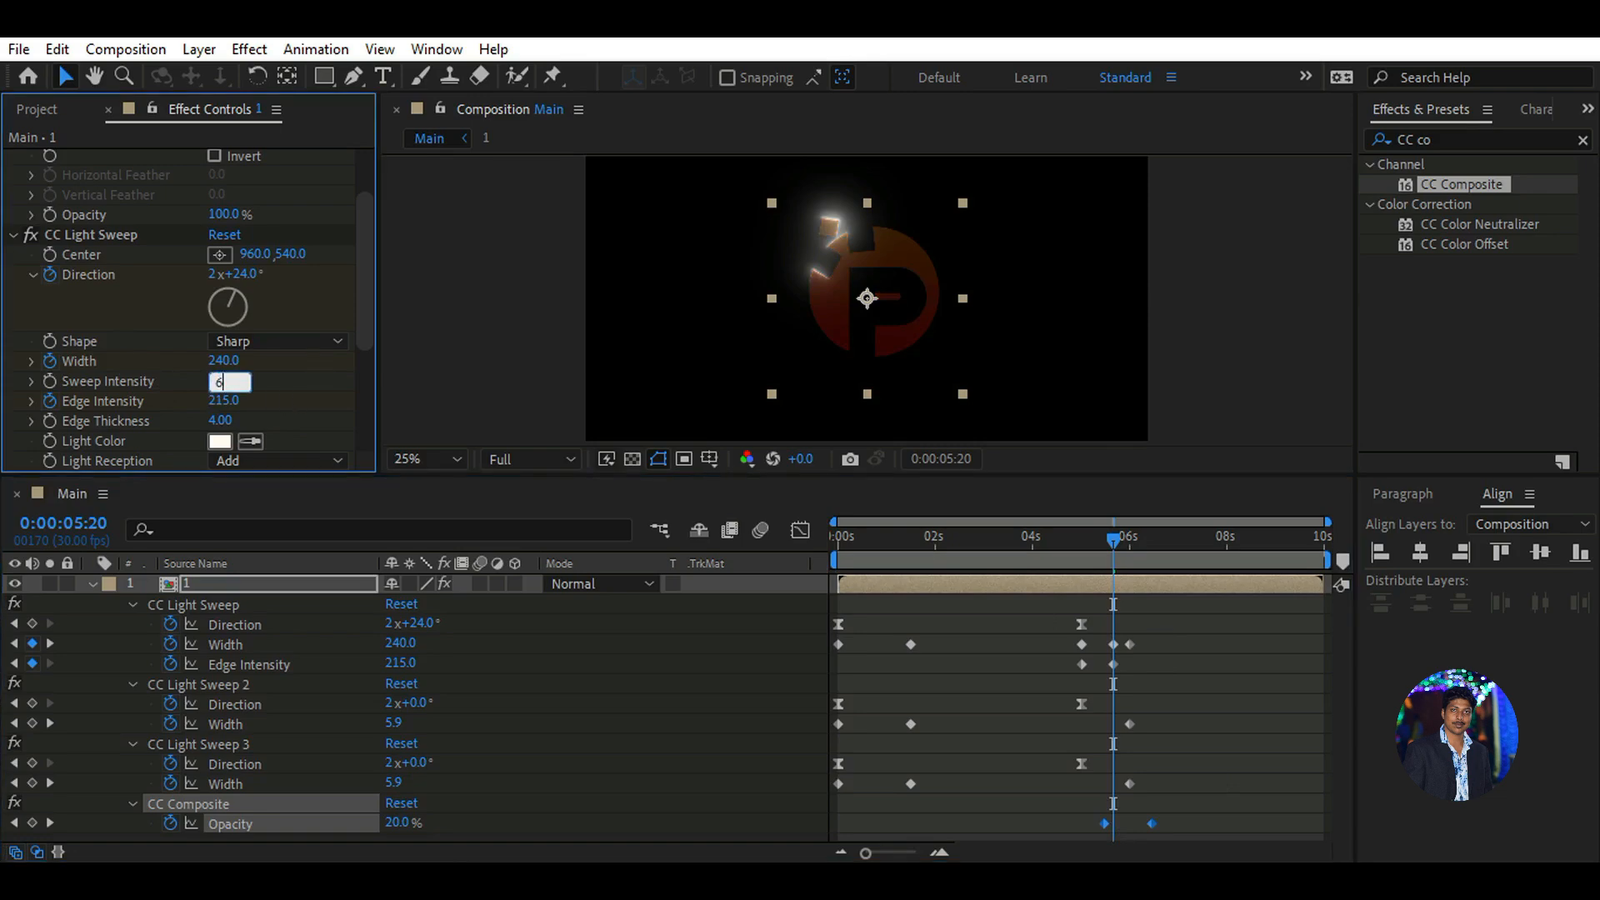
key(Return)
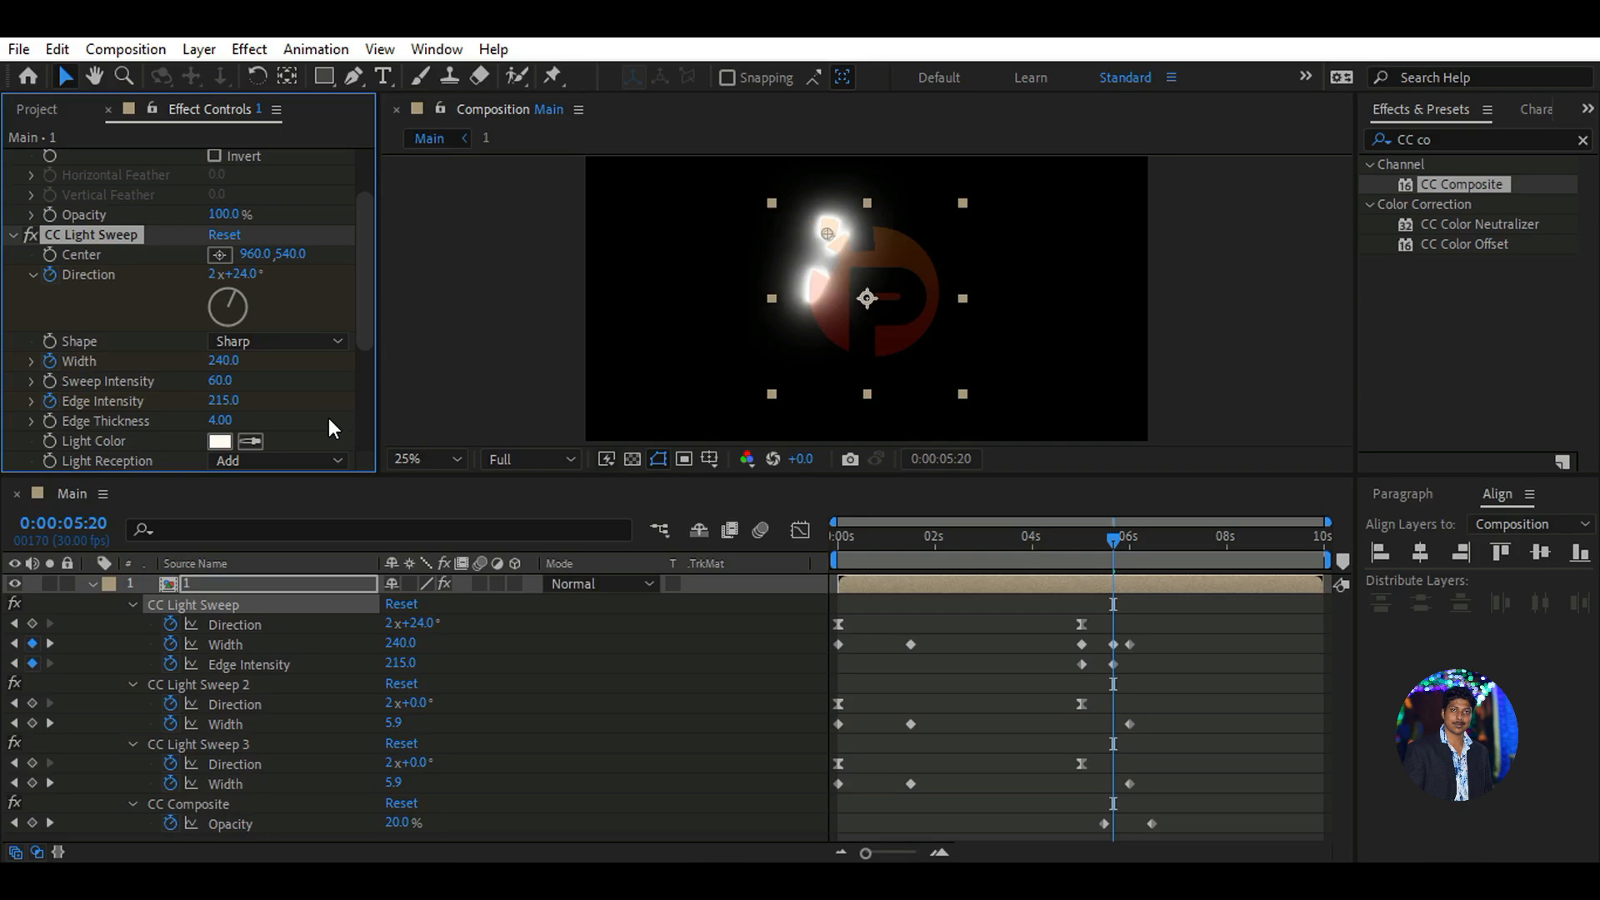
Set the first CC Light Sweep's Sweep Intensity to 10.8 while at 0:00:05:17
click(1012, 657)
key(Page_Up)
key(Page_Up)
key(Page_Up)
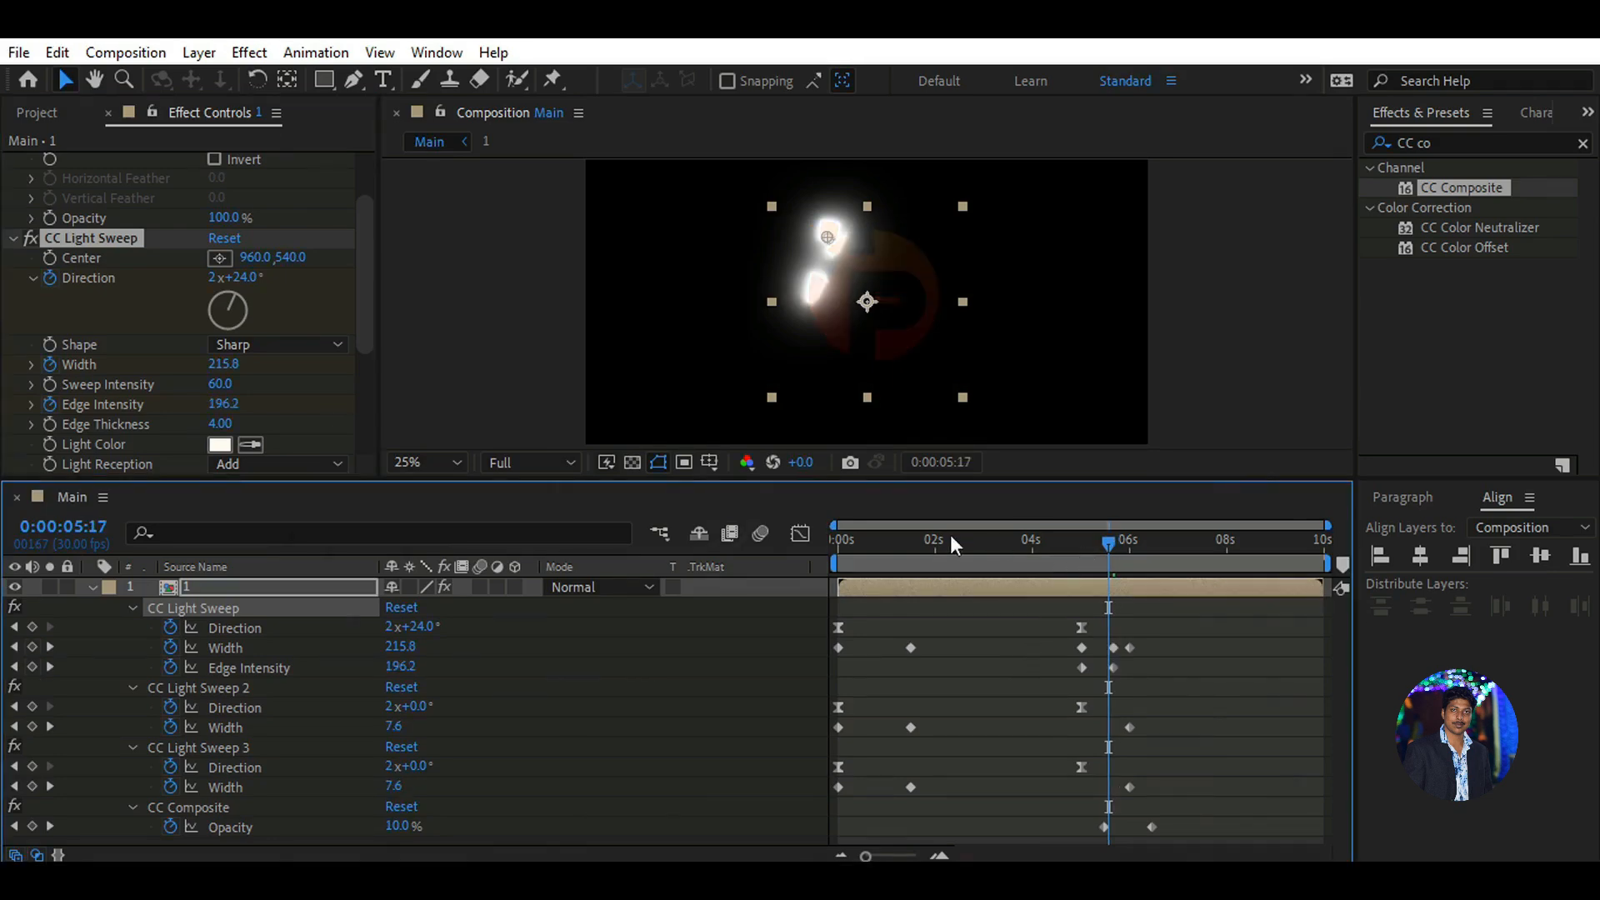
click(220, 384)
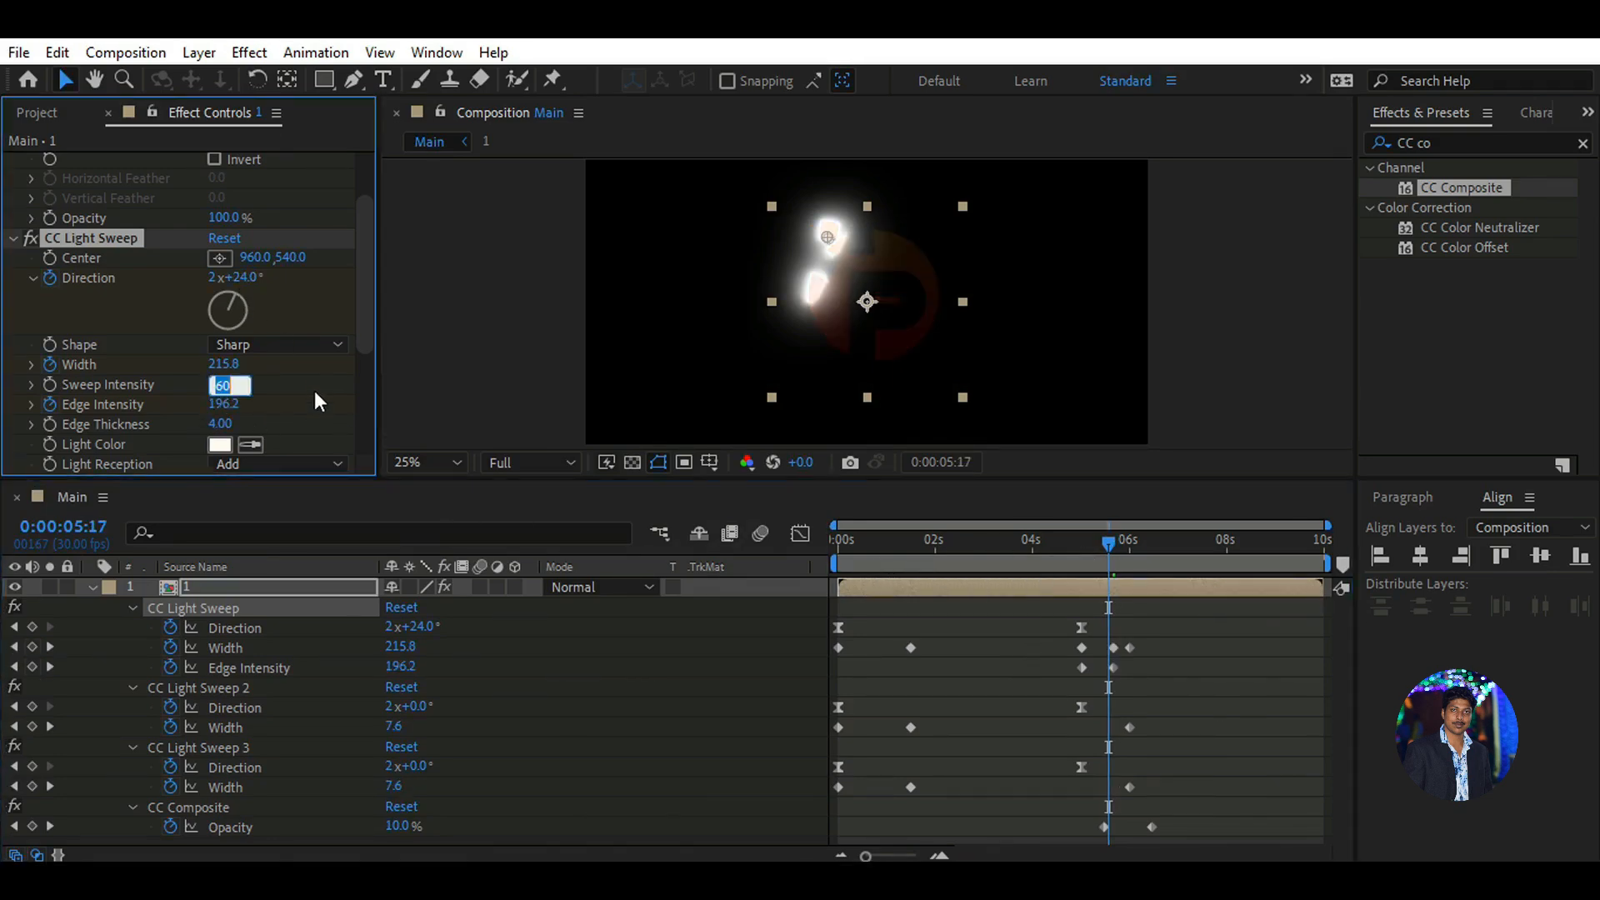
text(10.8)
key(Return)
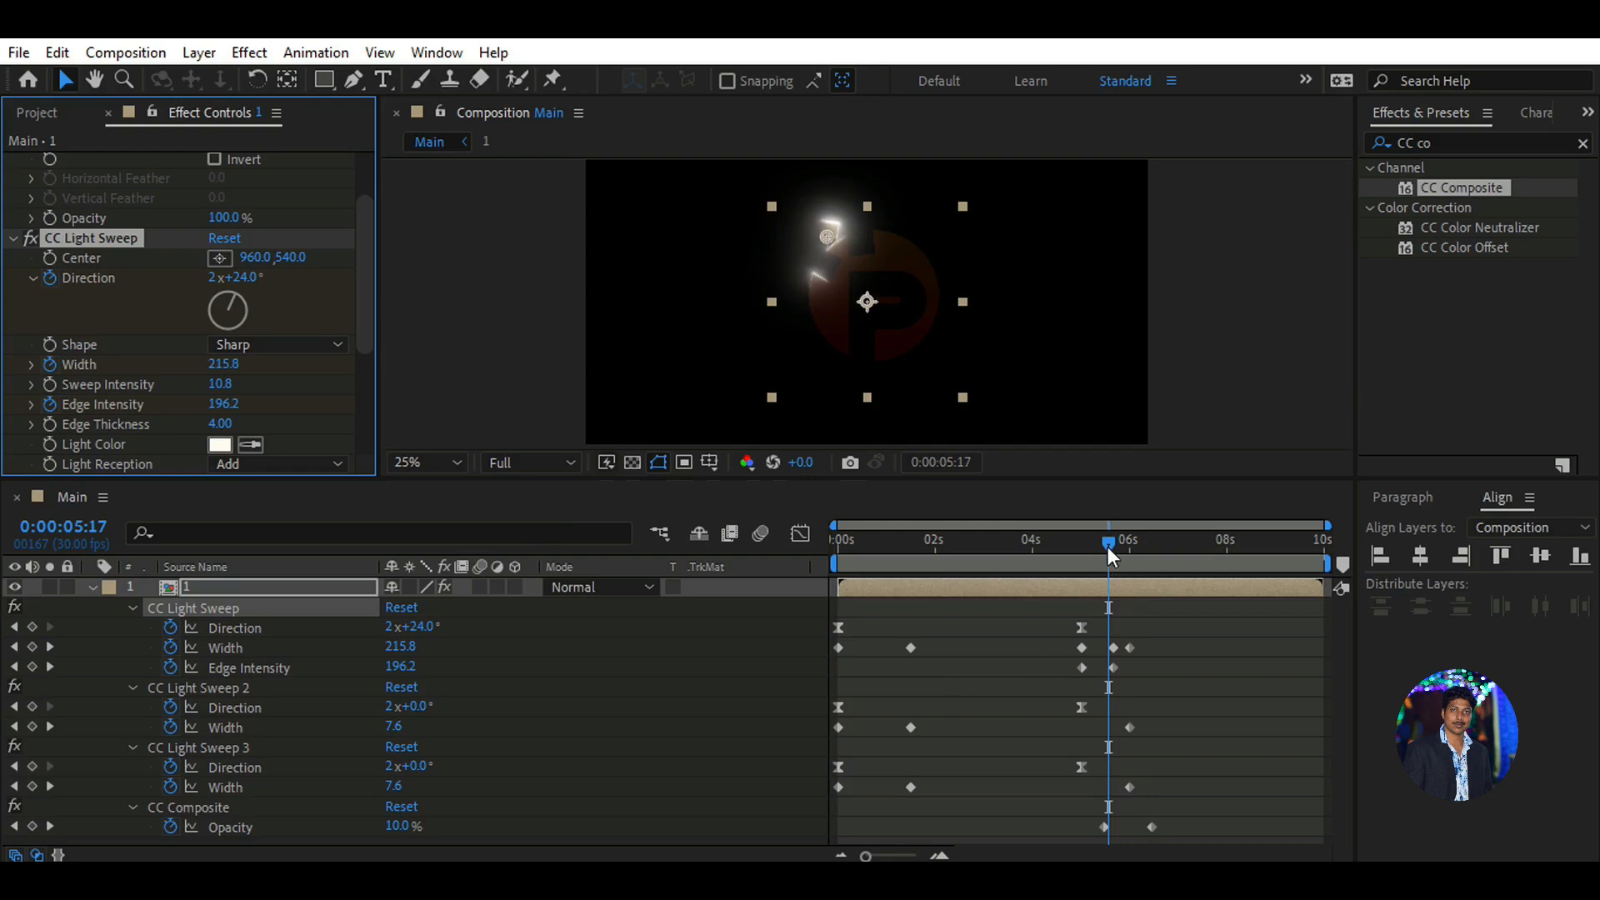
Start keyframing the first CC Light Sweep's Sweep Intensity with a value of 0 at 0:00:05:00
drag(1107, 547, 1080, 552)
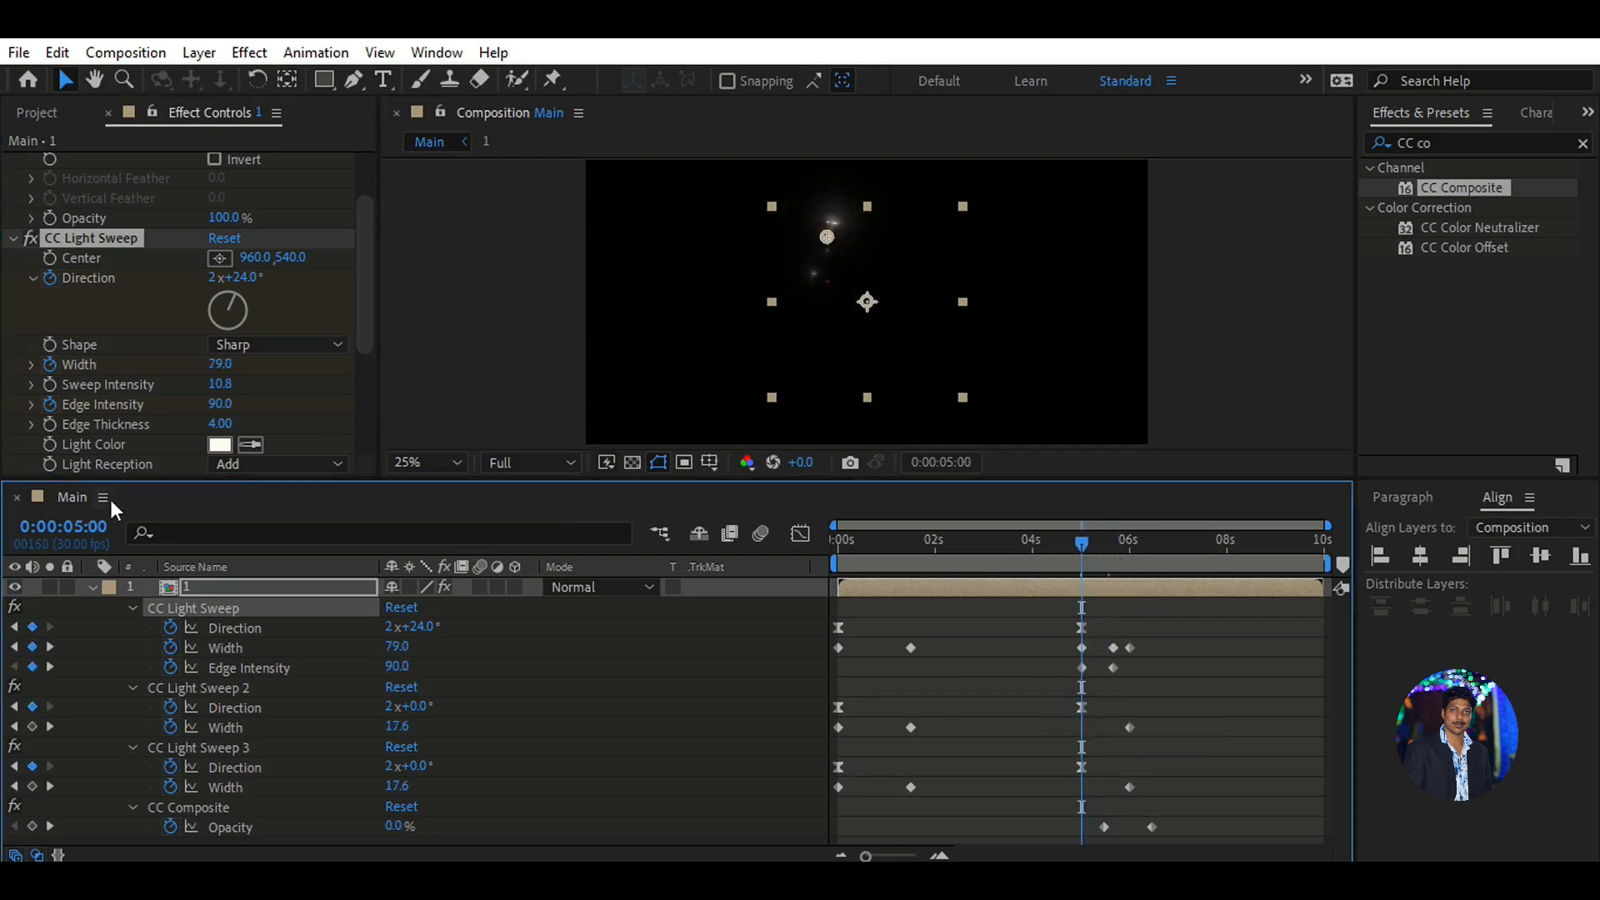
click(75, 394)
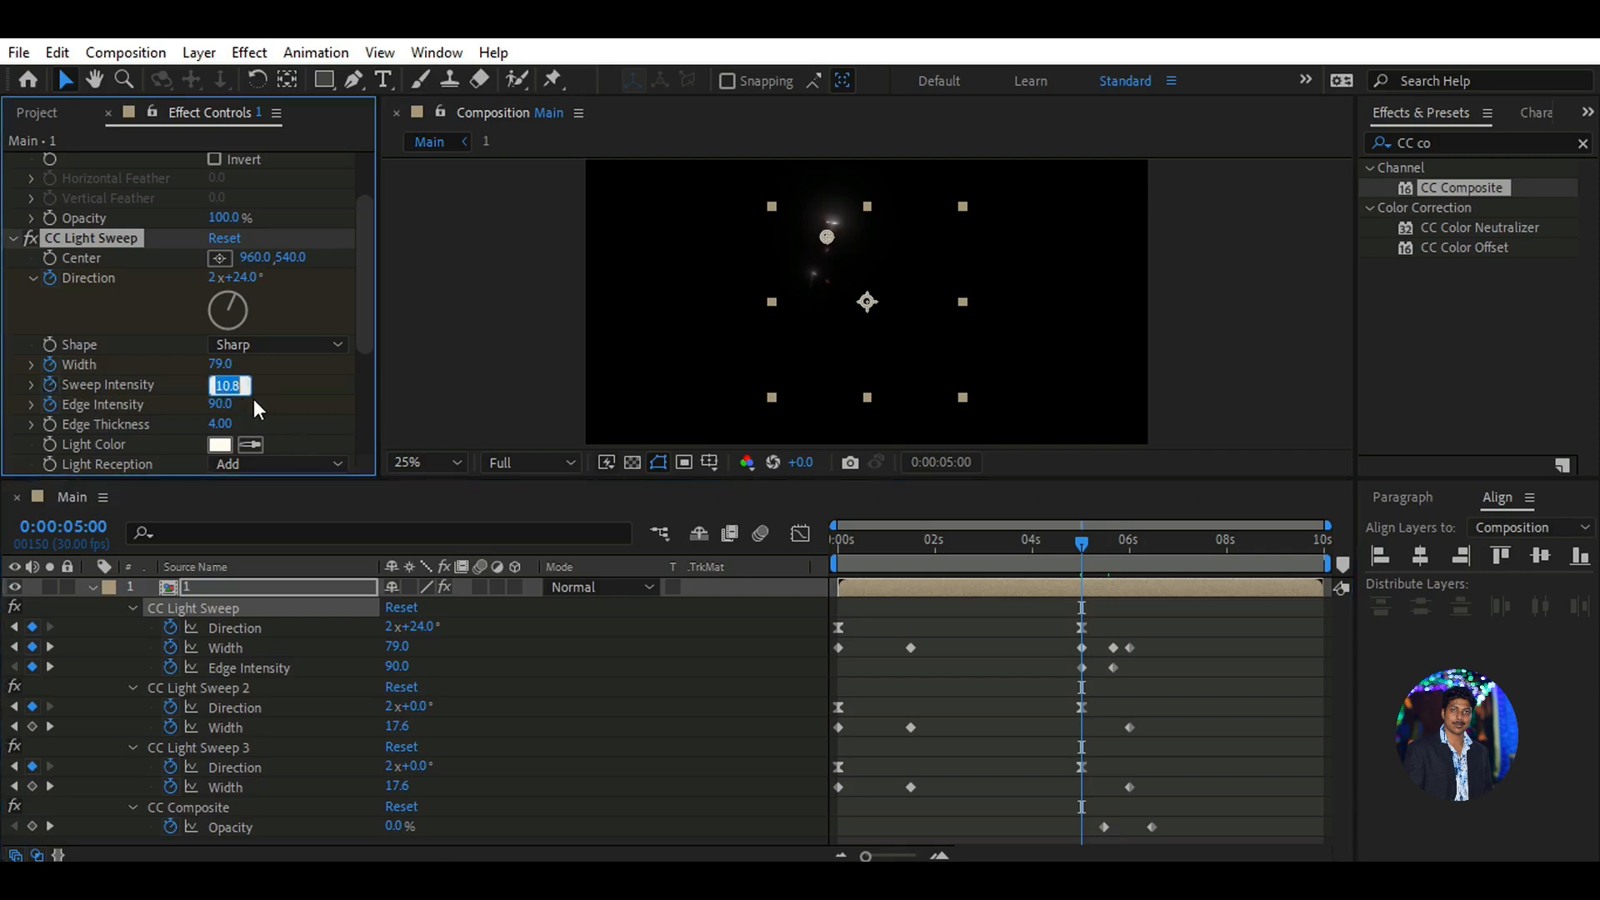
text(0)
click(277, 386)
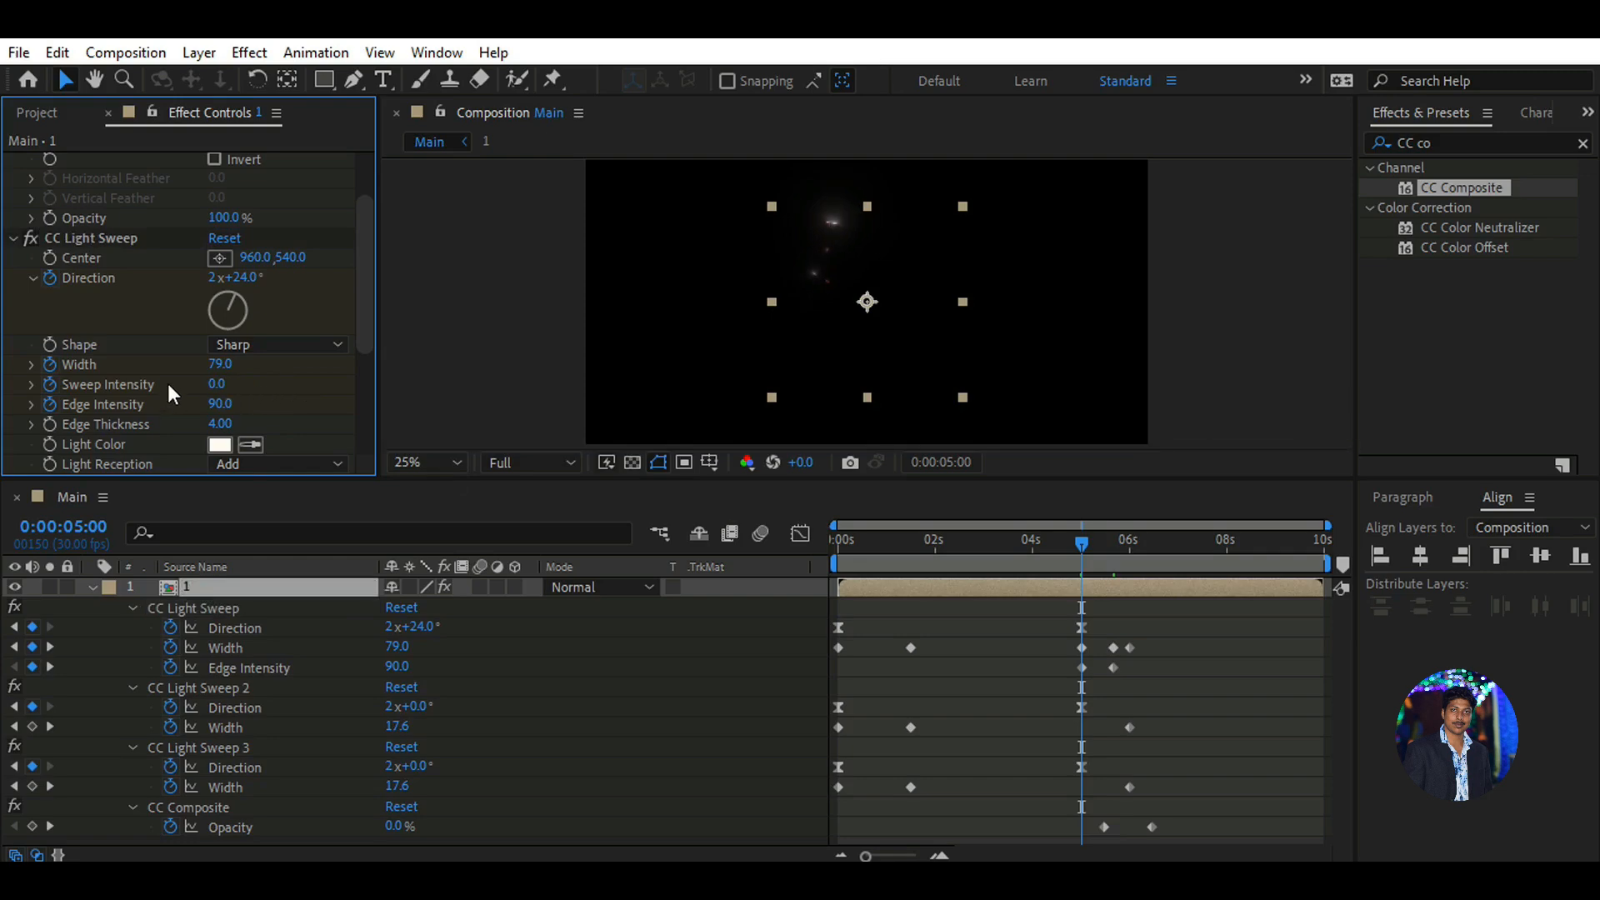
key(u)
key(u)
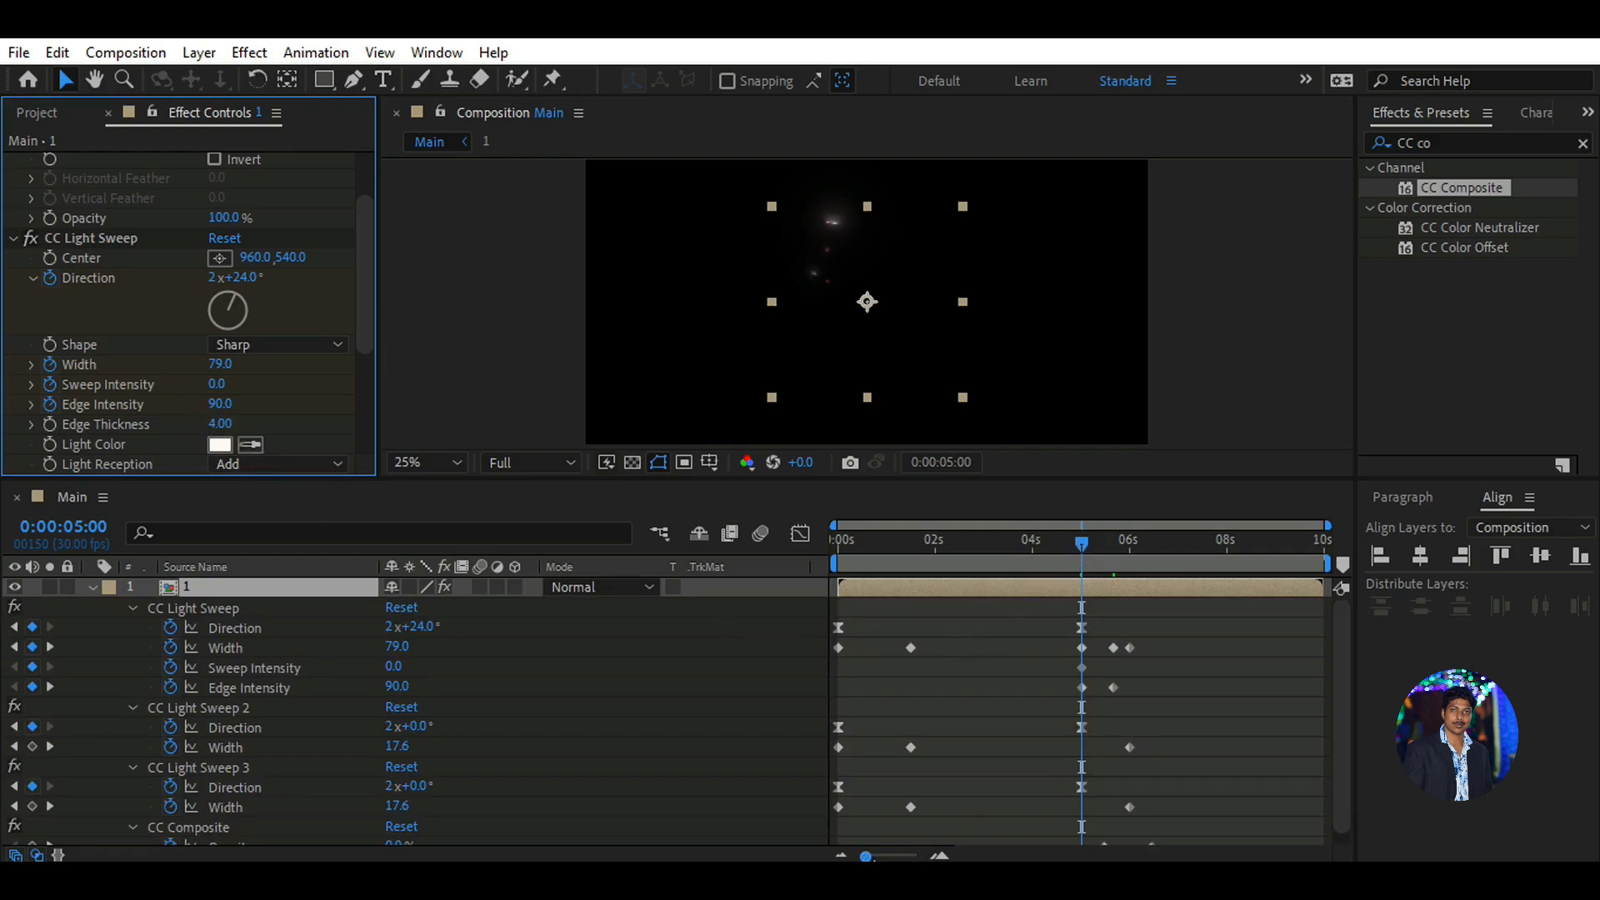
Add a Sweep Intensity keyframe of 18 to the first CC Light Sweep at 0:00:05:25
drag(866, 857, 866, 858)
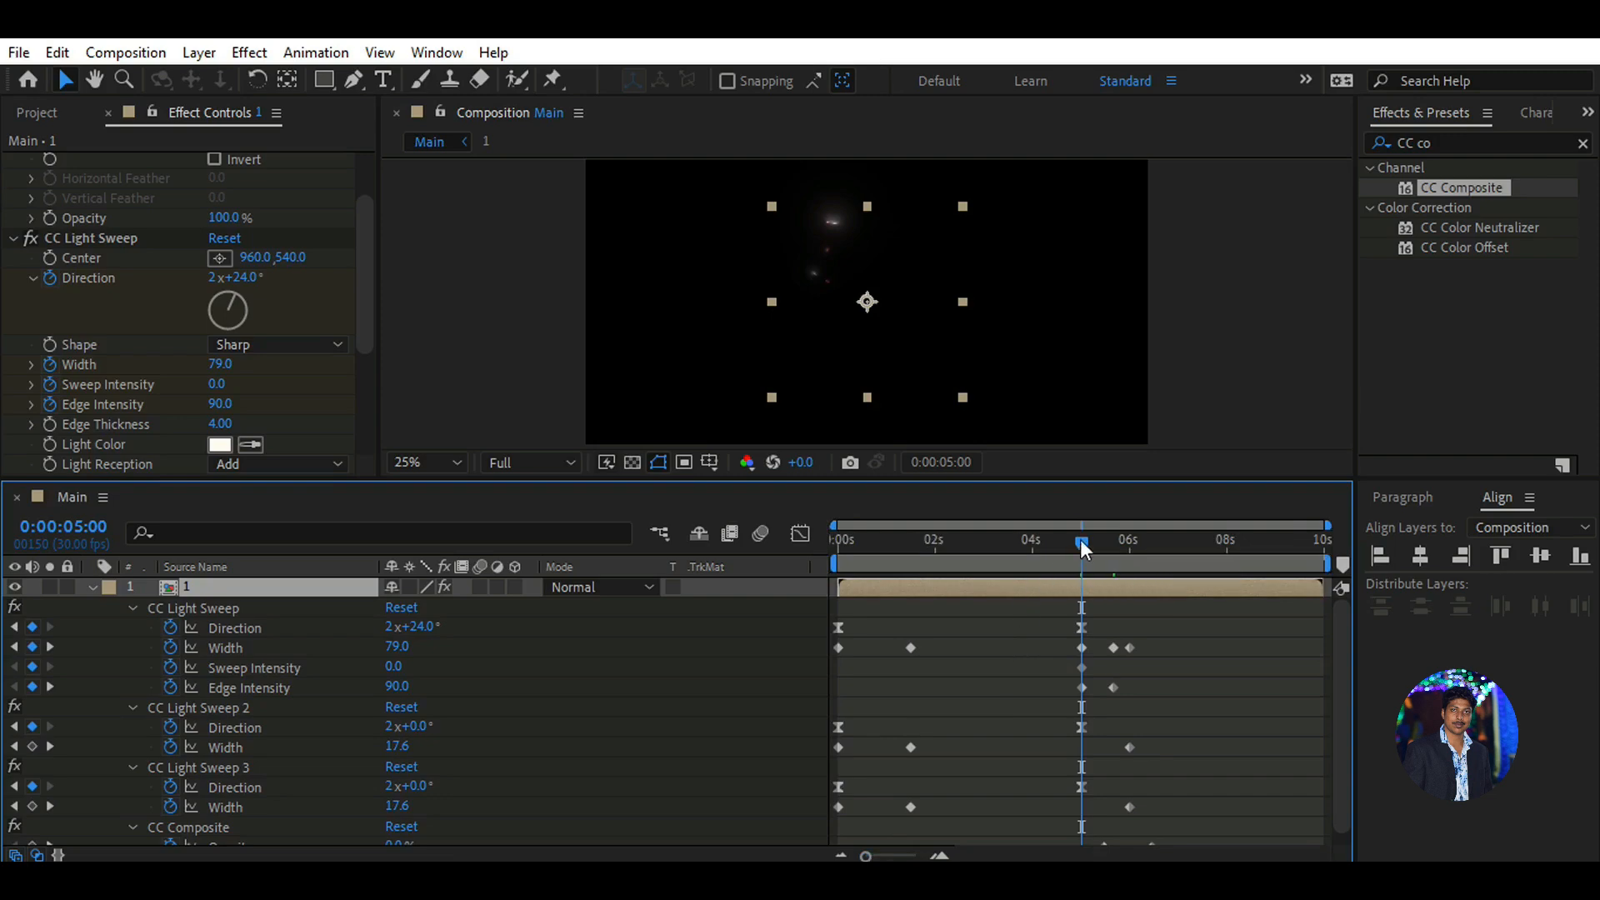
drag(1080, 539, 1121, 550)
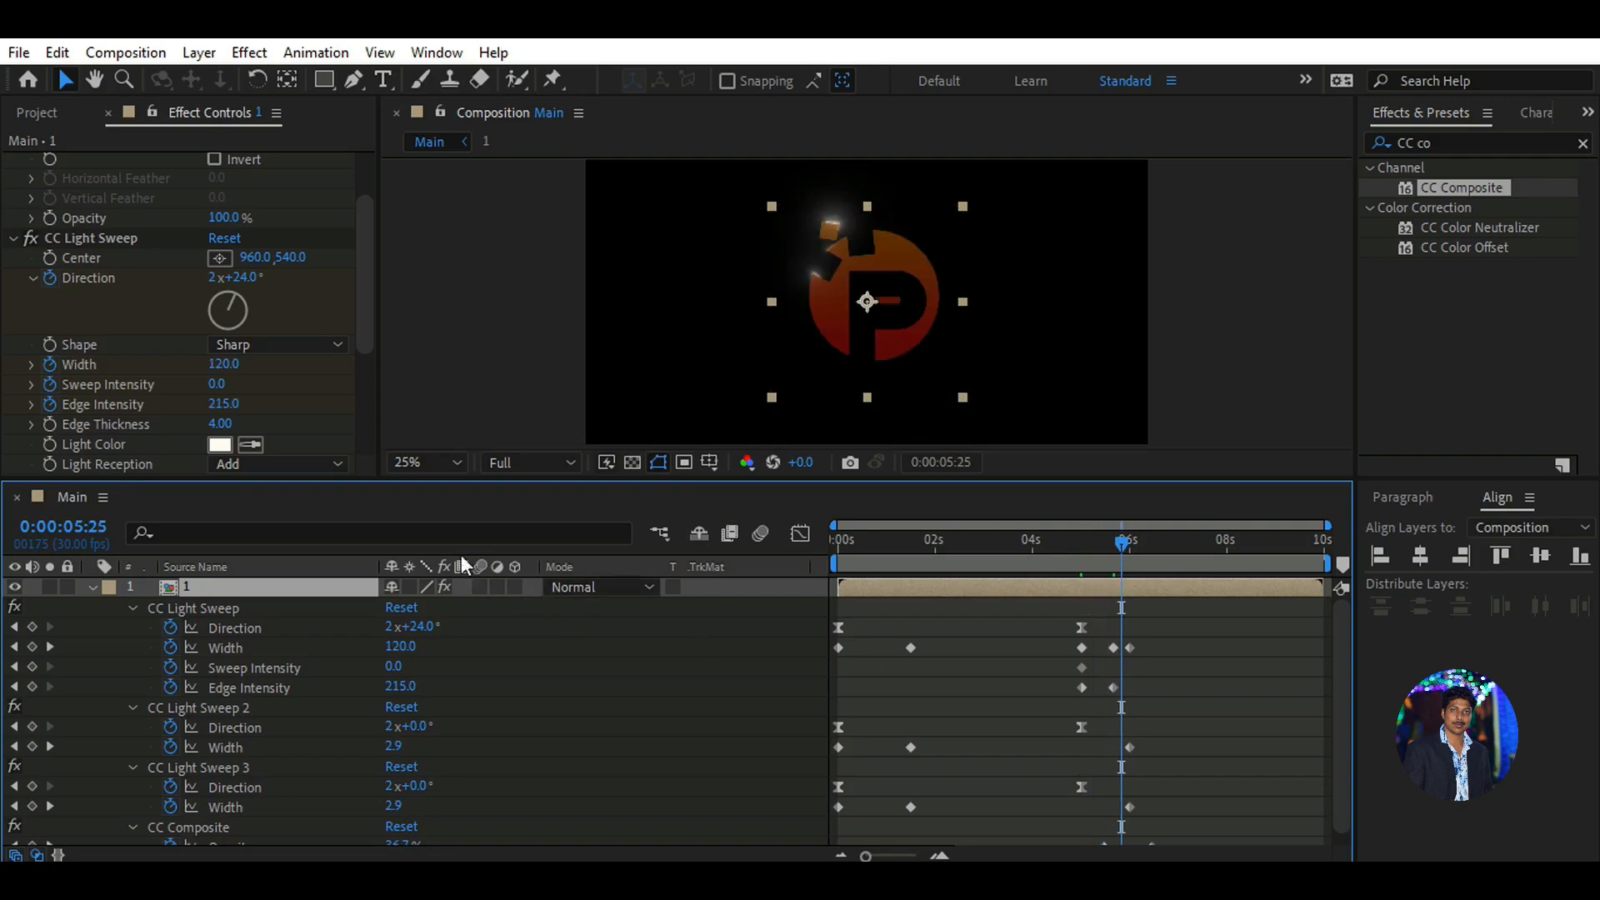
click(219, 384)
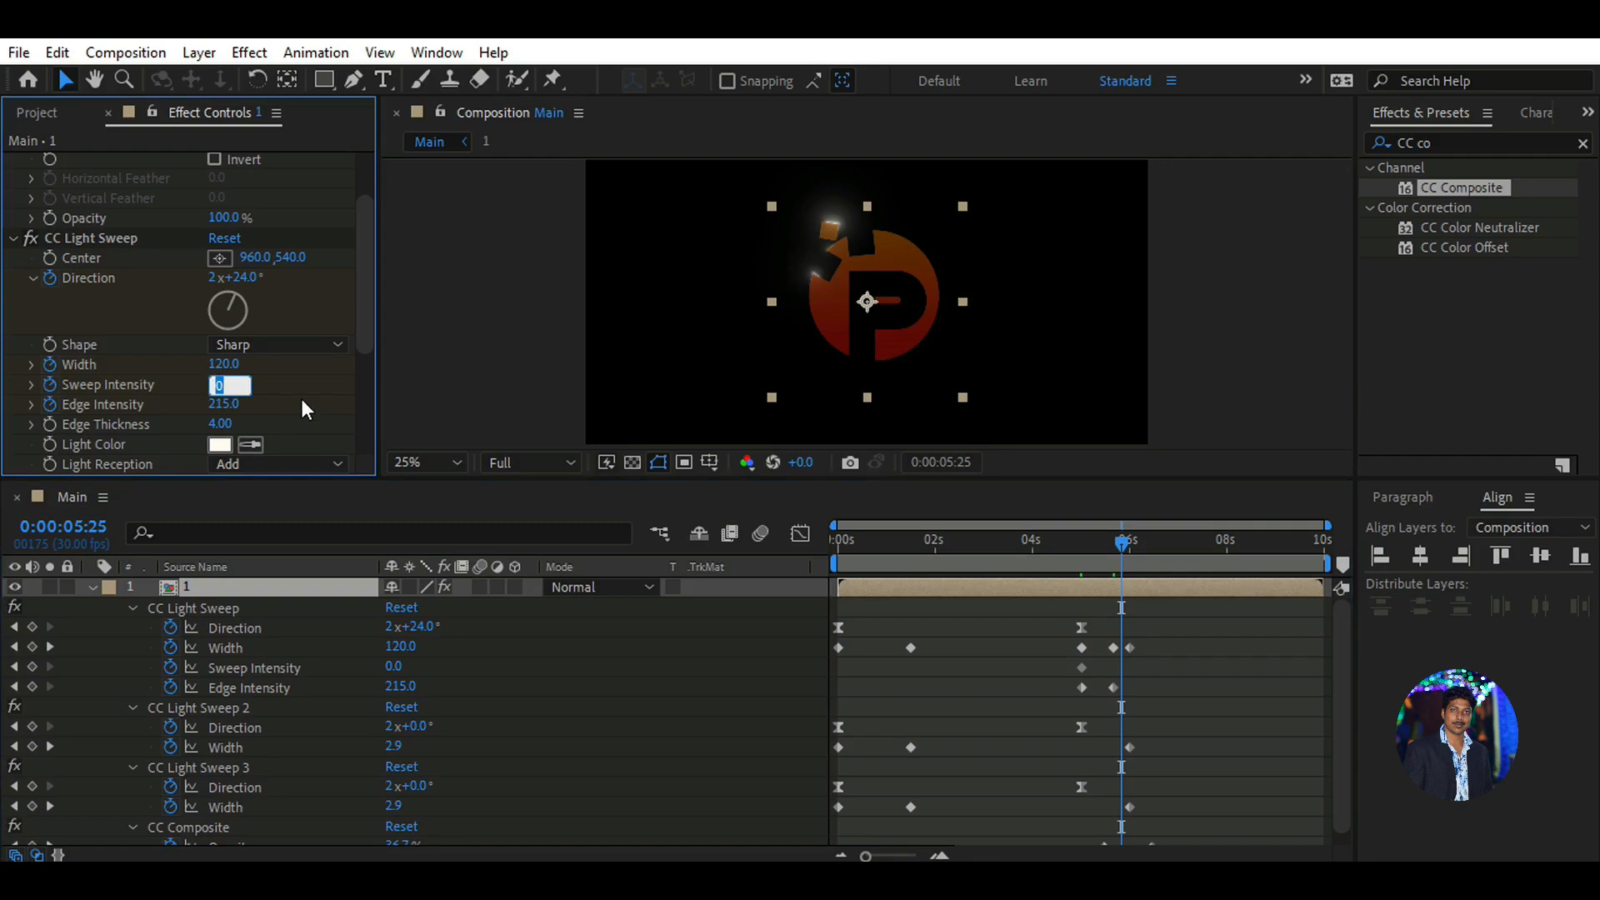
text(18)
key(Return)
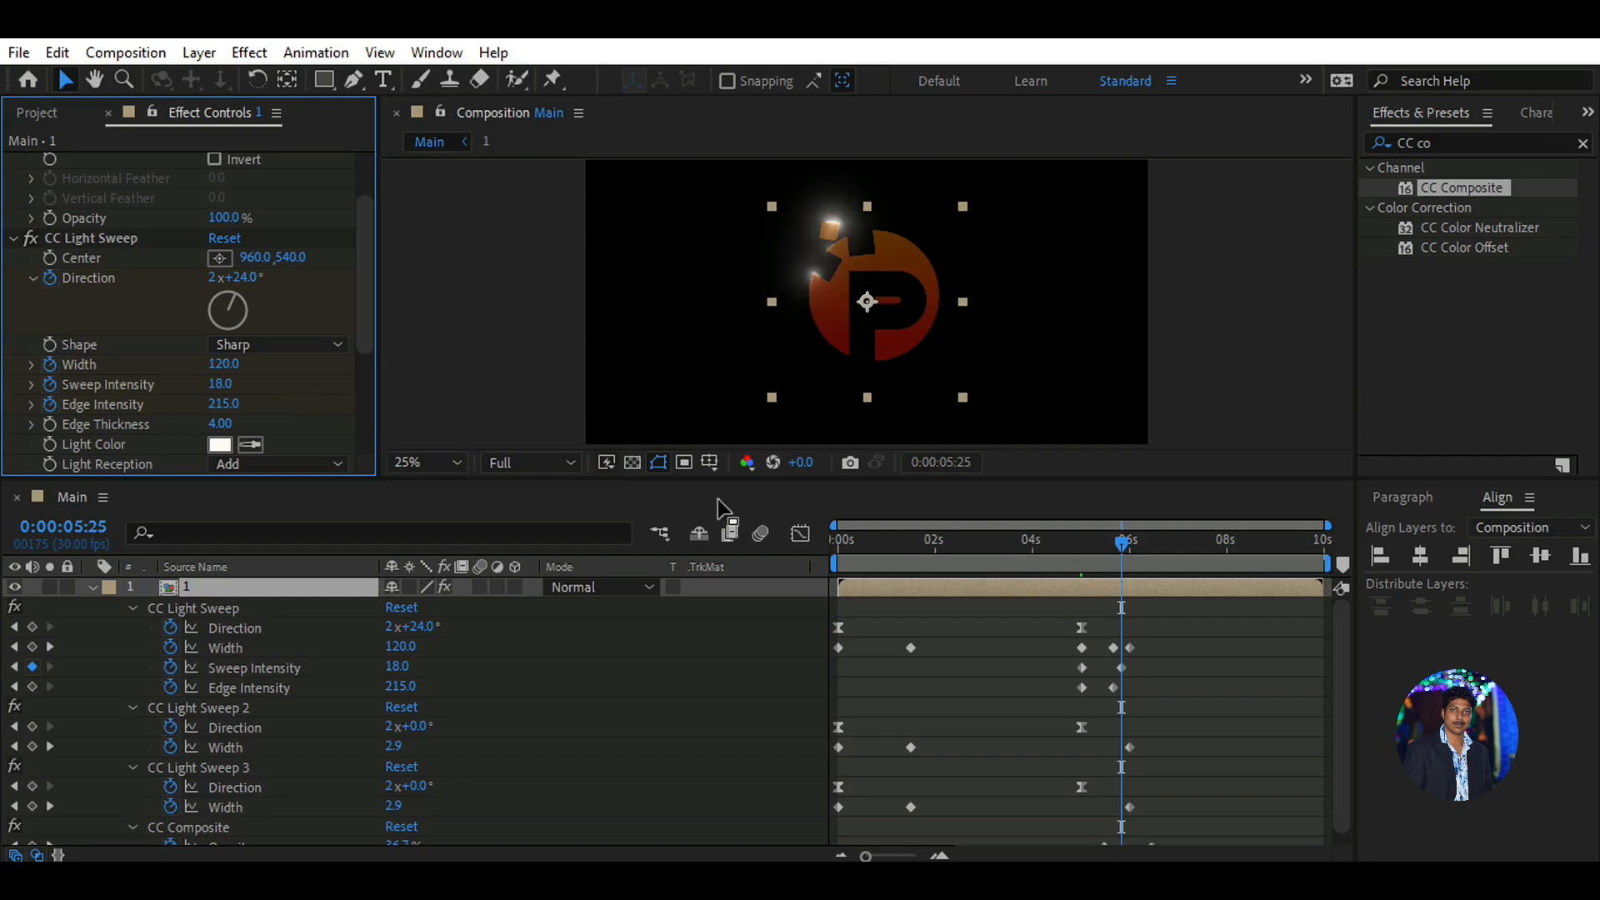
Add a Sweep Intensity keyframe of 0 to the first CC Light Sweep at 0:00:06:20
drag(1123, 544, 1132, 542)
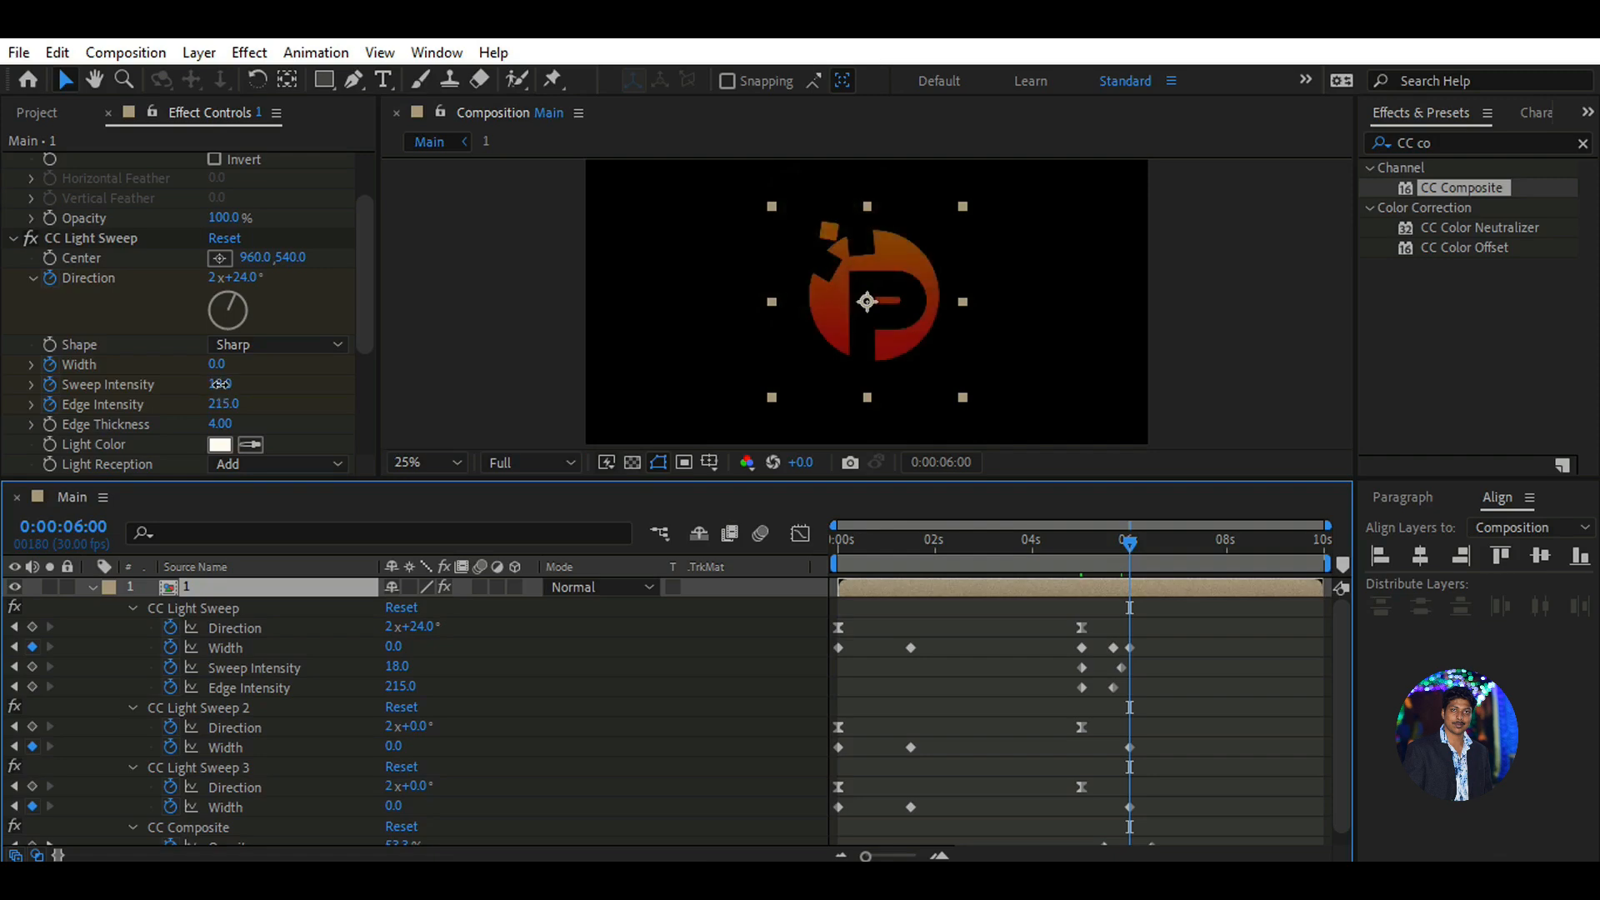
click(222, 385)
text(0)
key(Return)
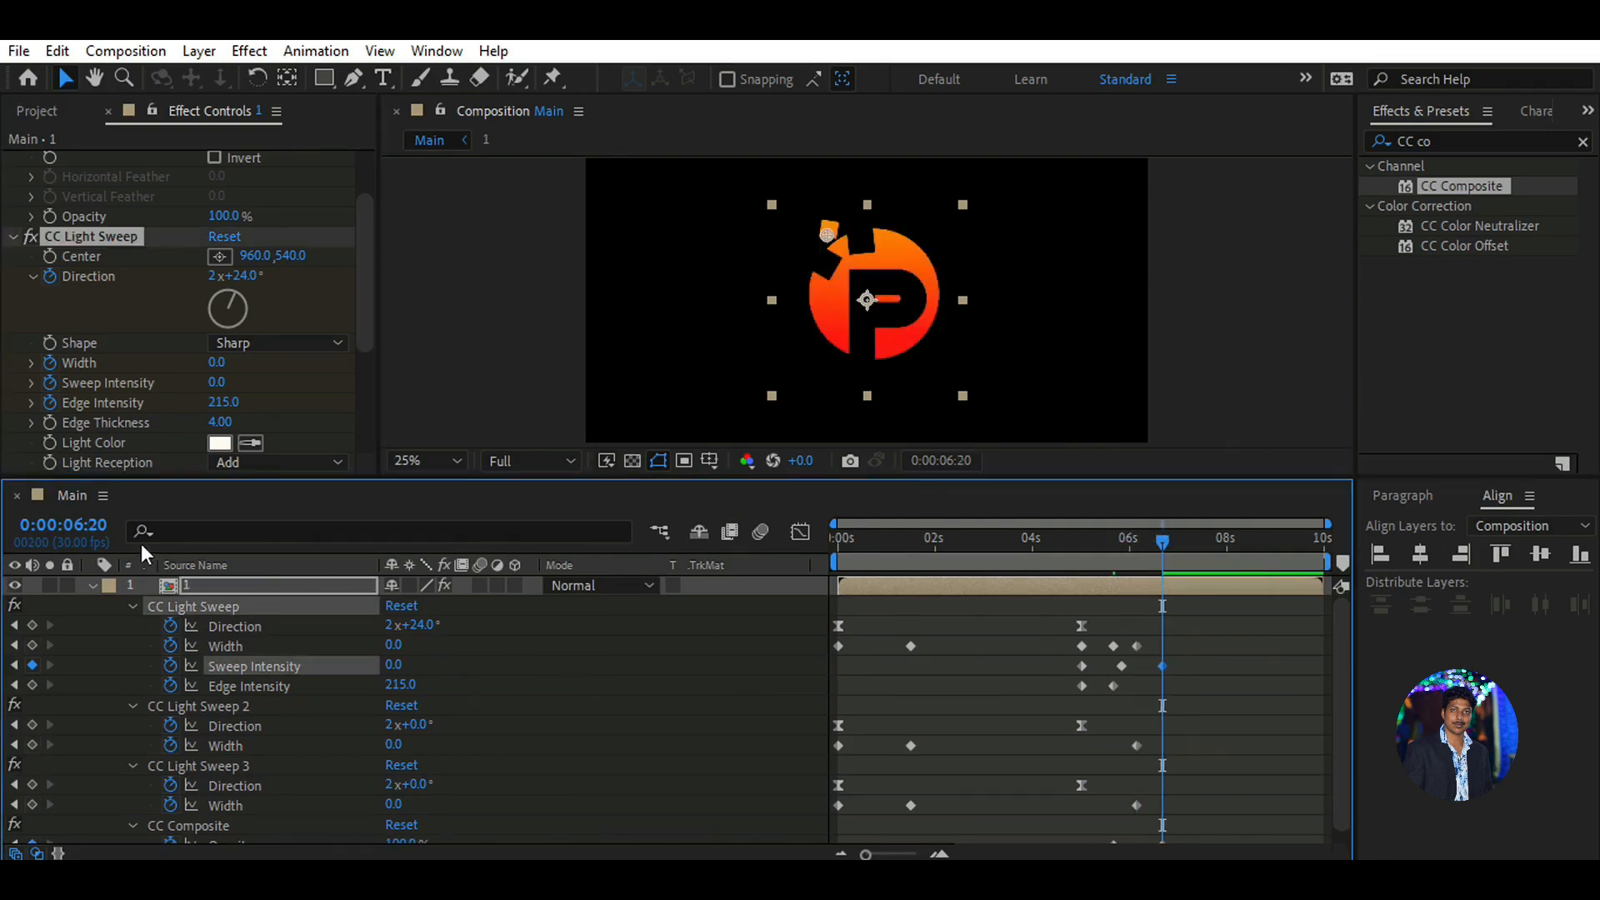
Start animating layer 1's Scale with a 20% keyframe at 0:00:00:00
key(u)
click(215, 585)
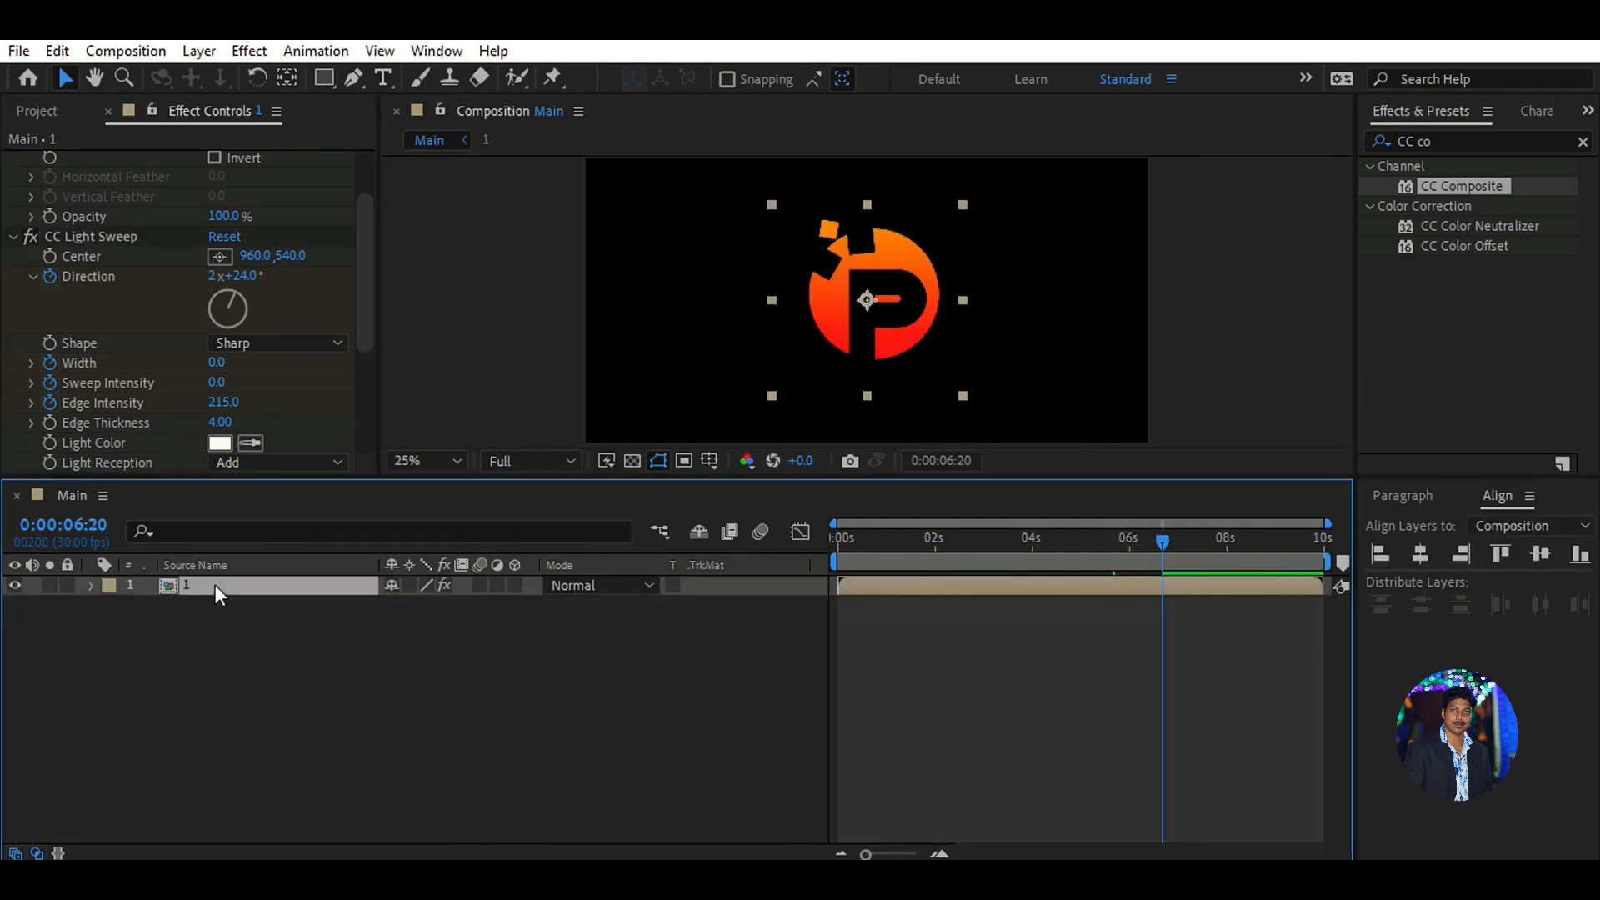
key(s)
drag(1159, 541, 829, 540)
click(150, 606)
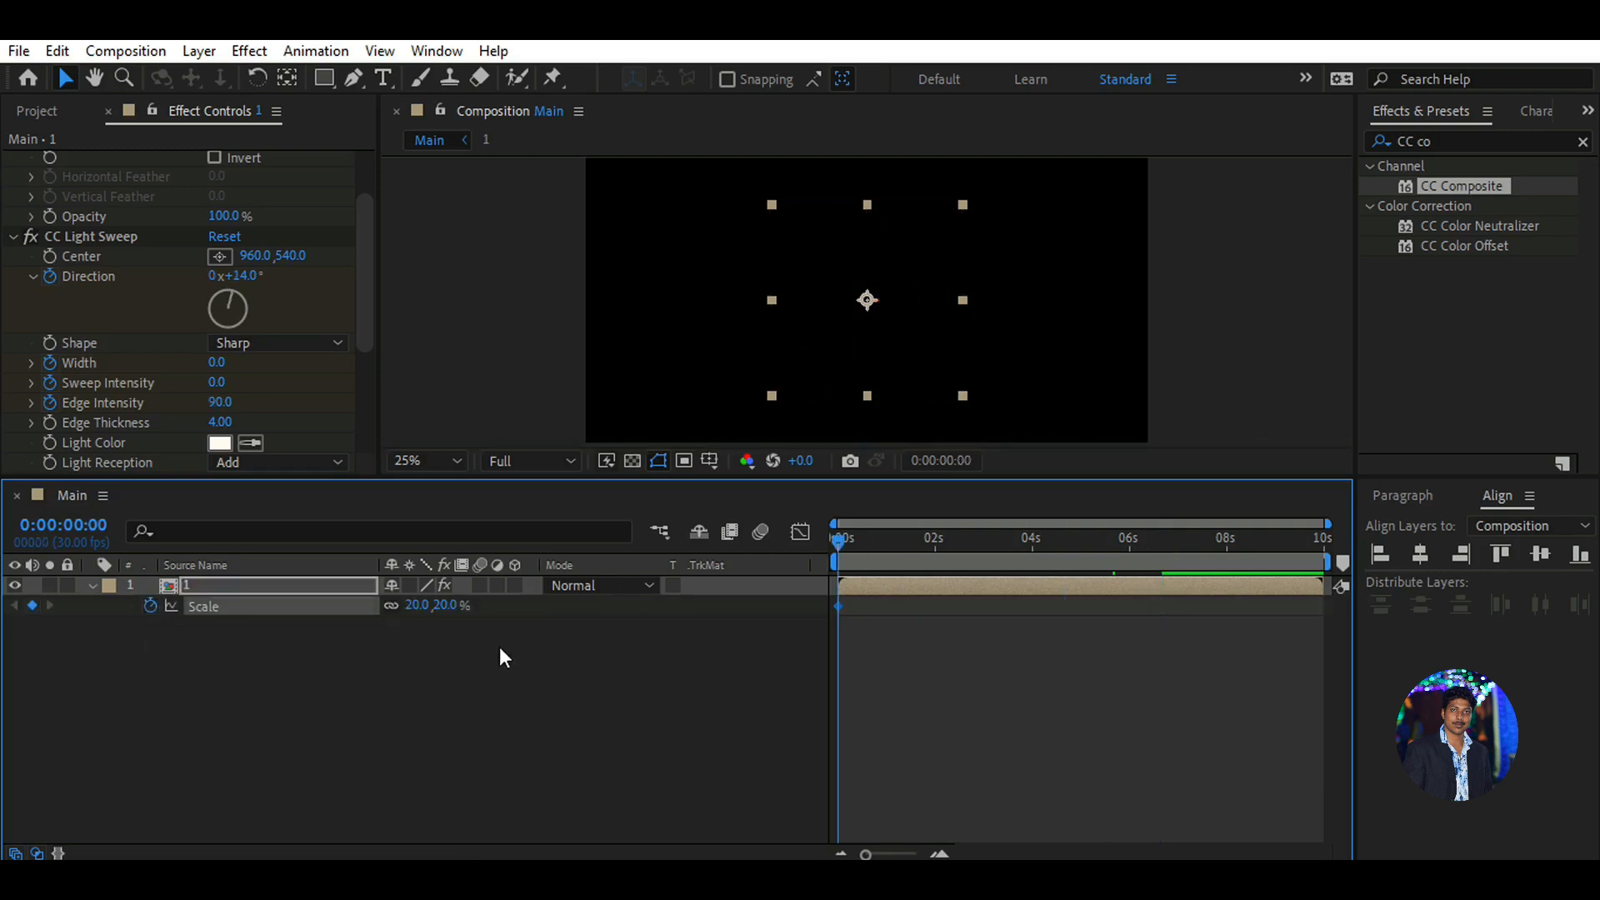
Add a Scale keyframe of 21% to layer 1 at 0:00:05:00
key(u)
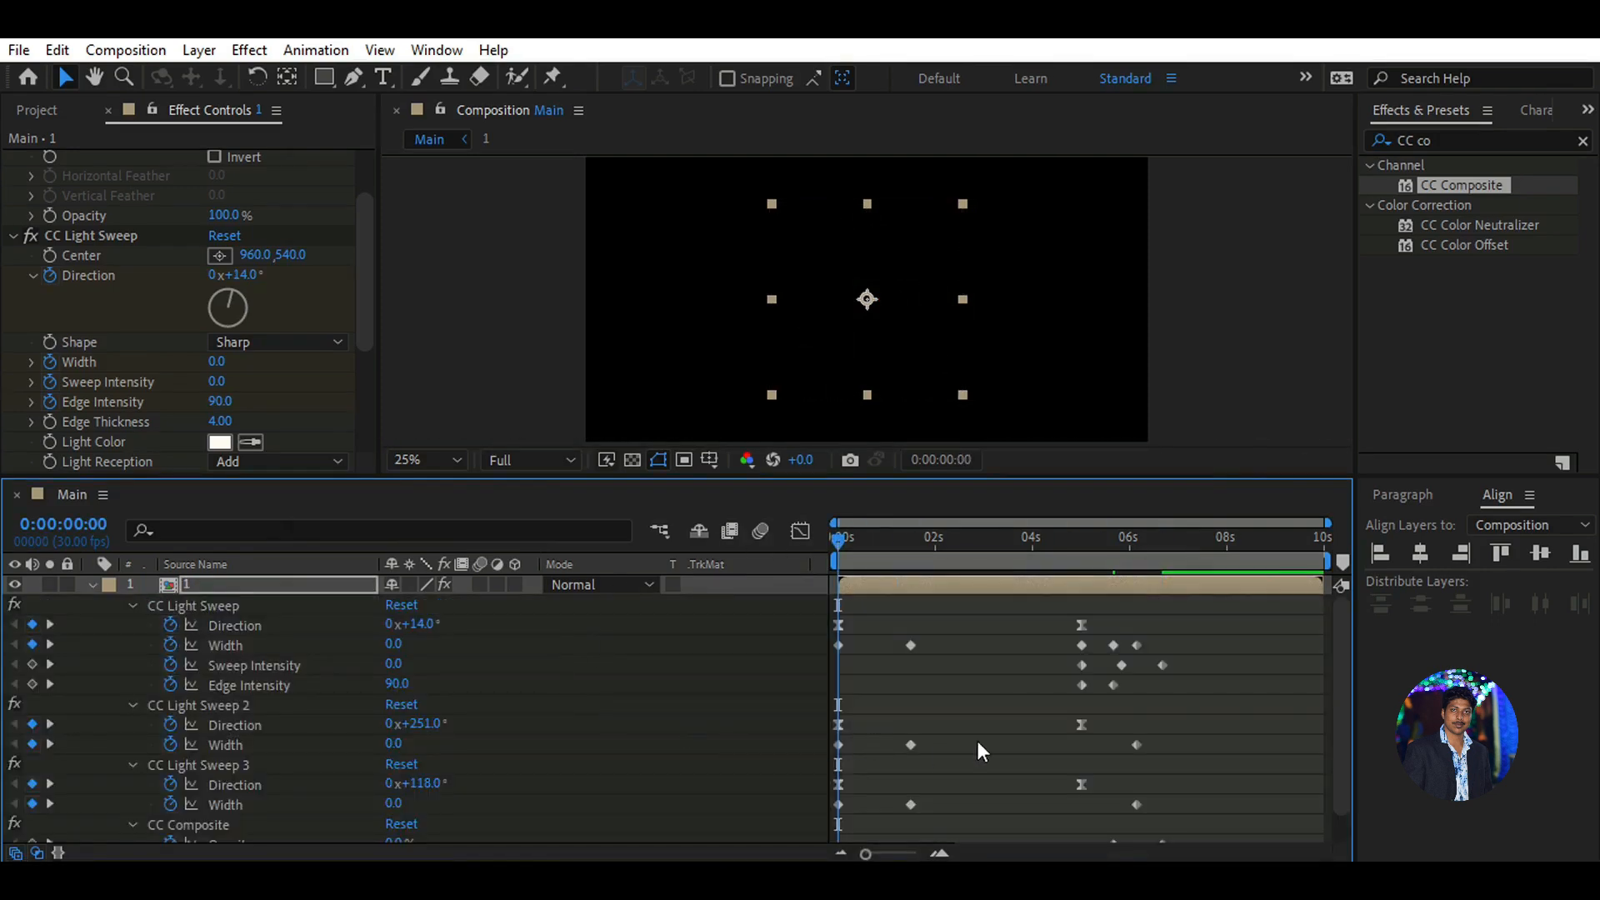
scroll(978, 742, down, 1)
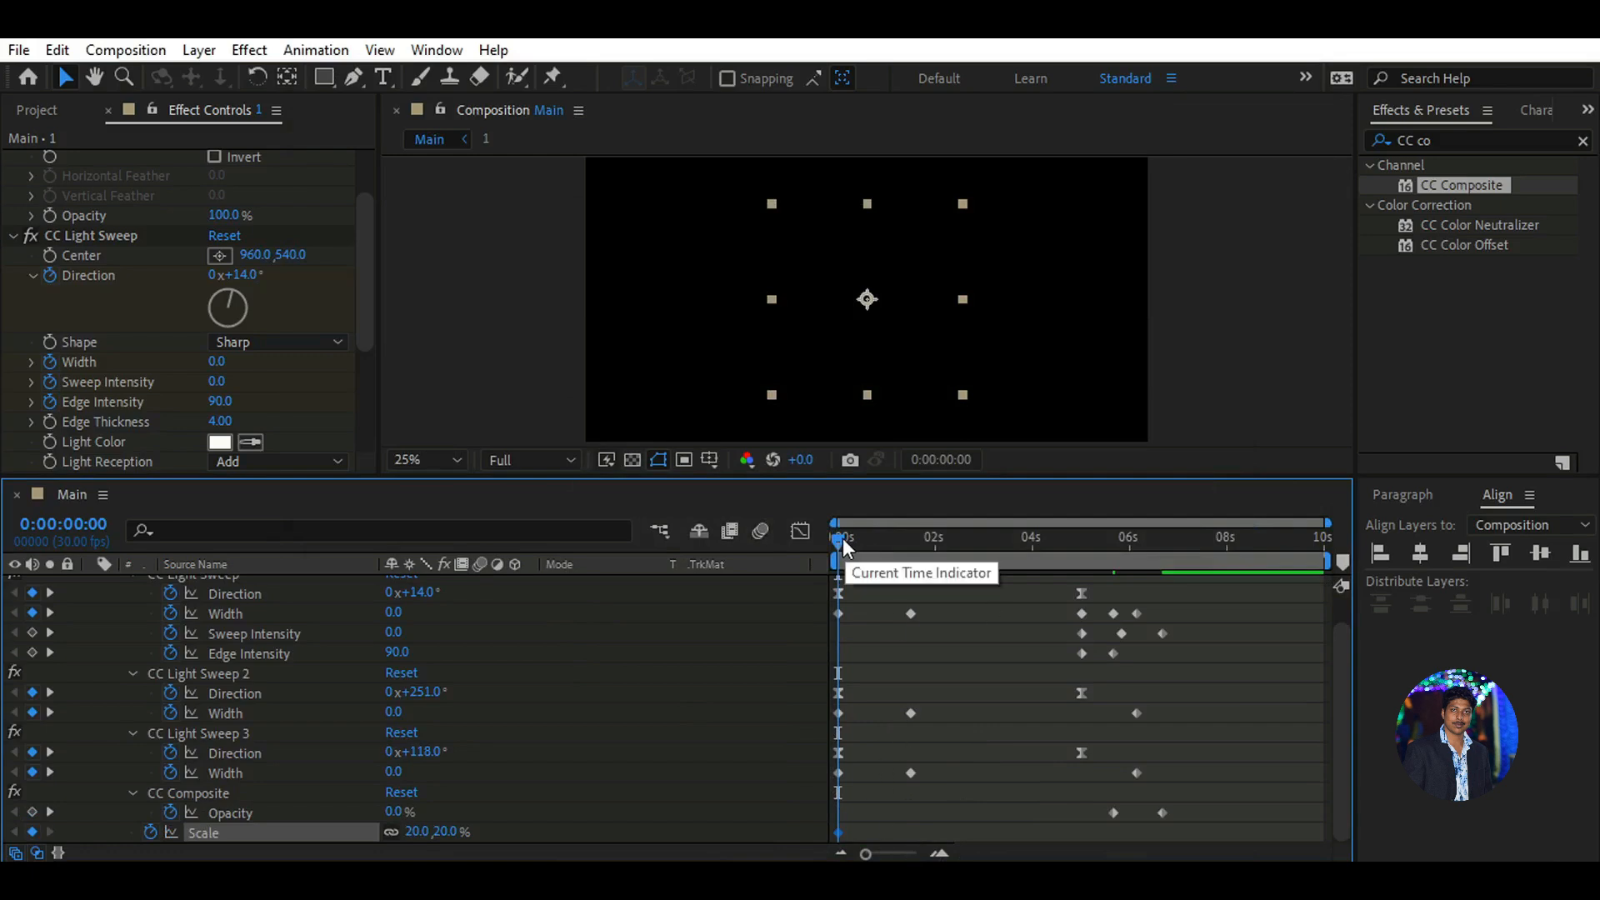
key(Page_Down)
drag(902, 540, 1081, 561)
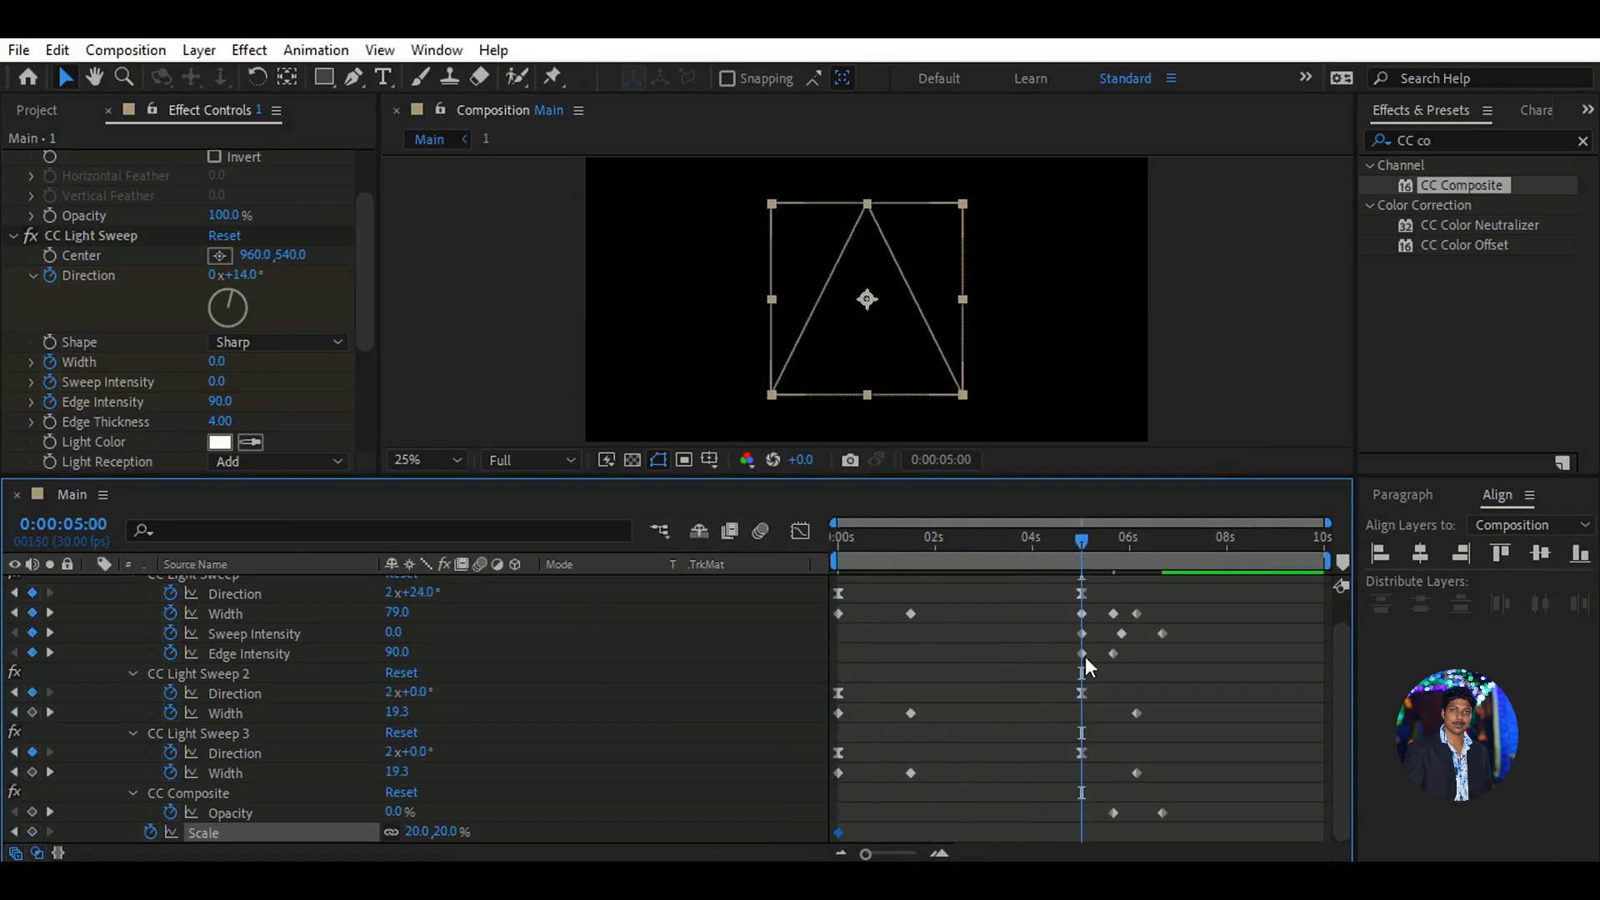
click(415, 832)
text(75)
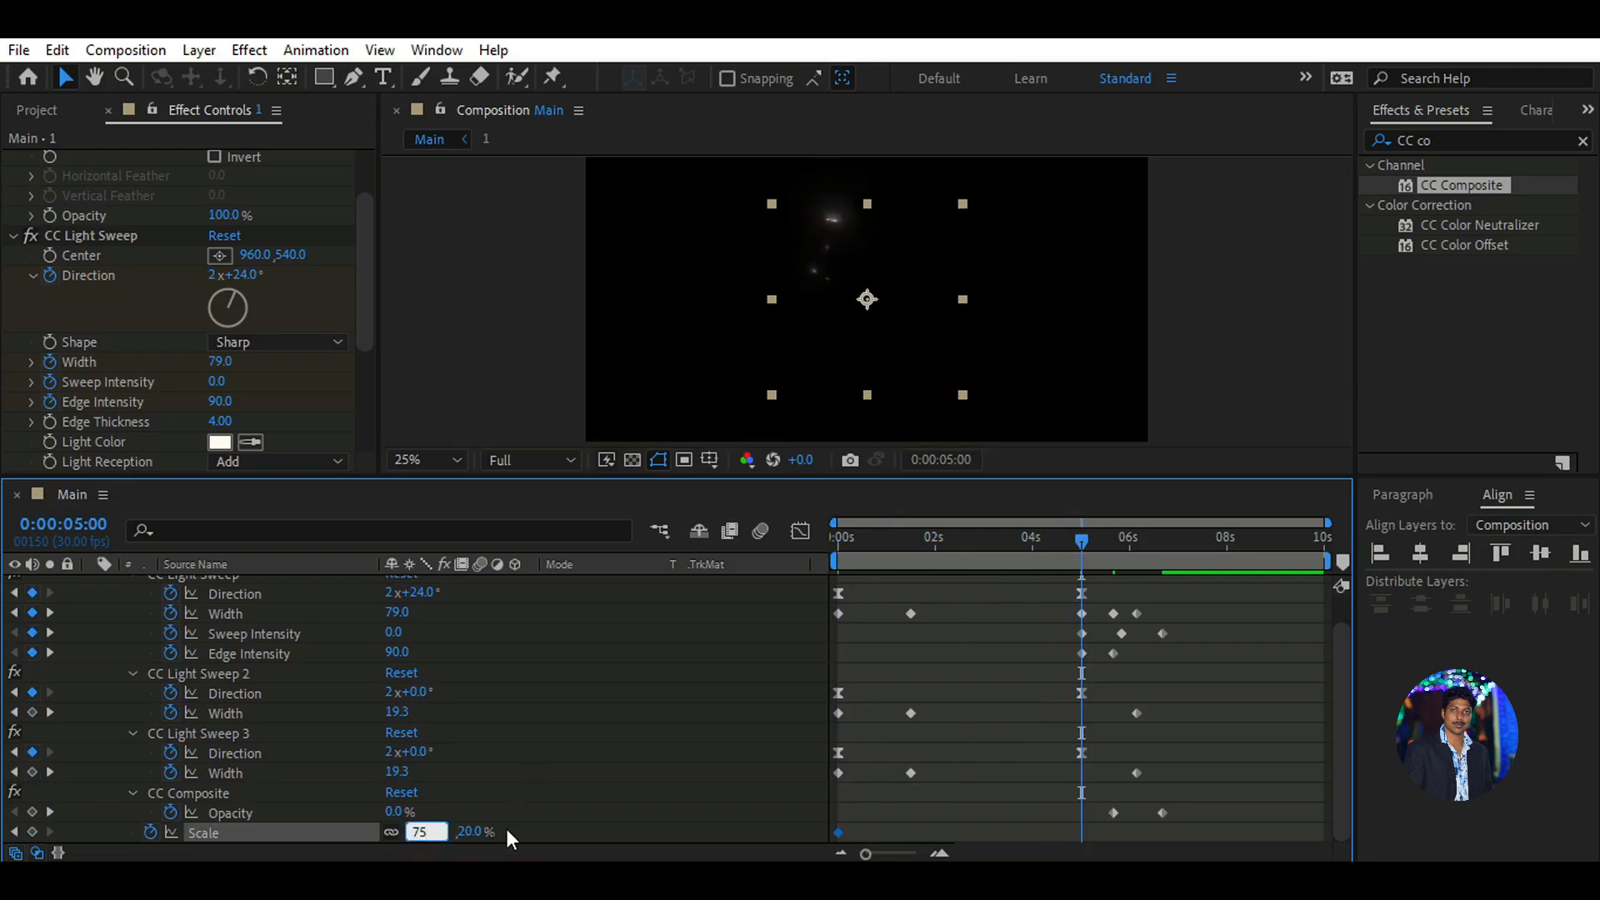
key(Return)
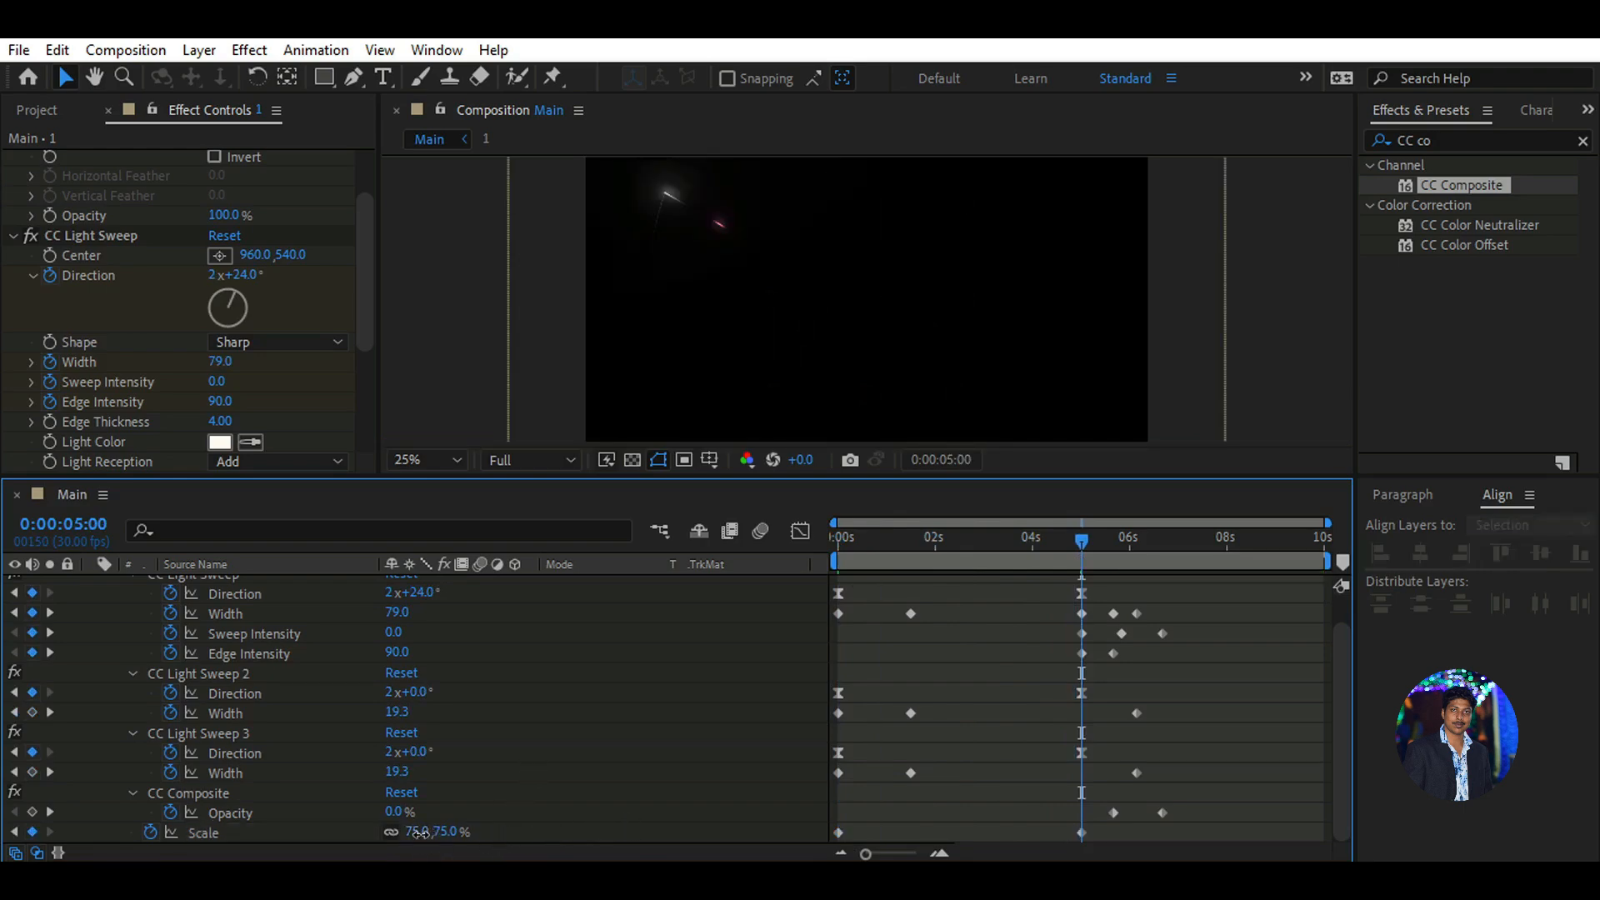
drag(417, 832, 357, 834)
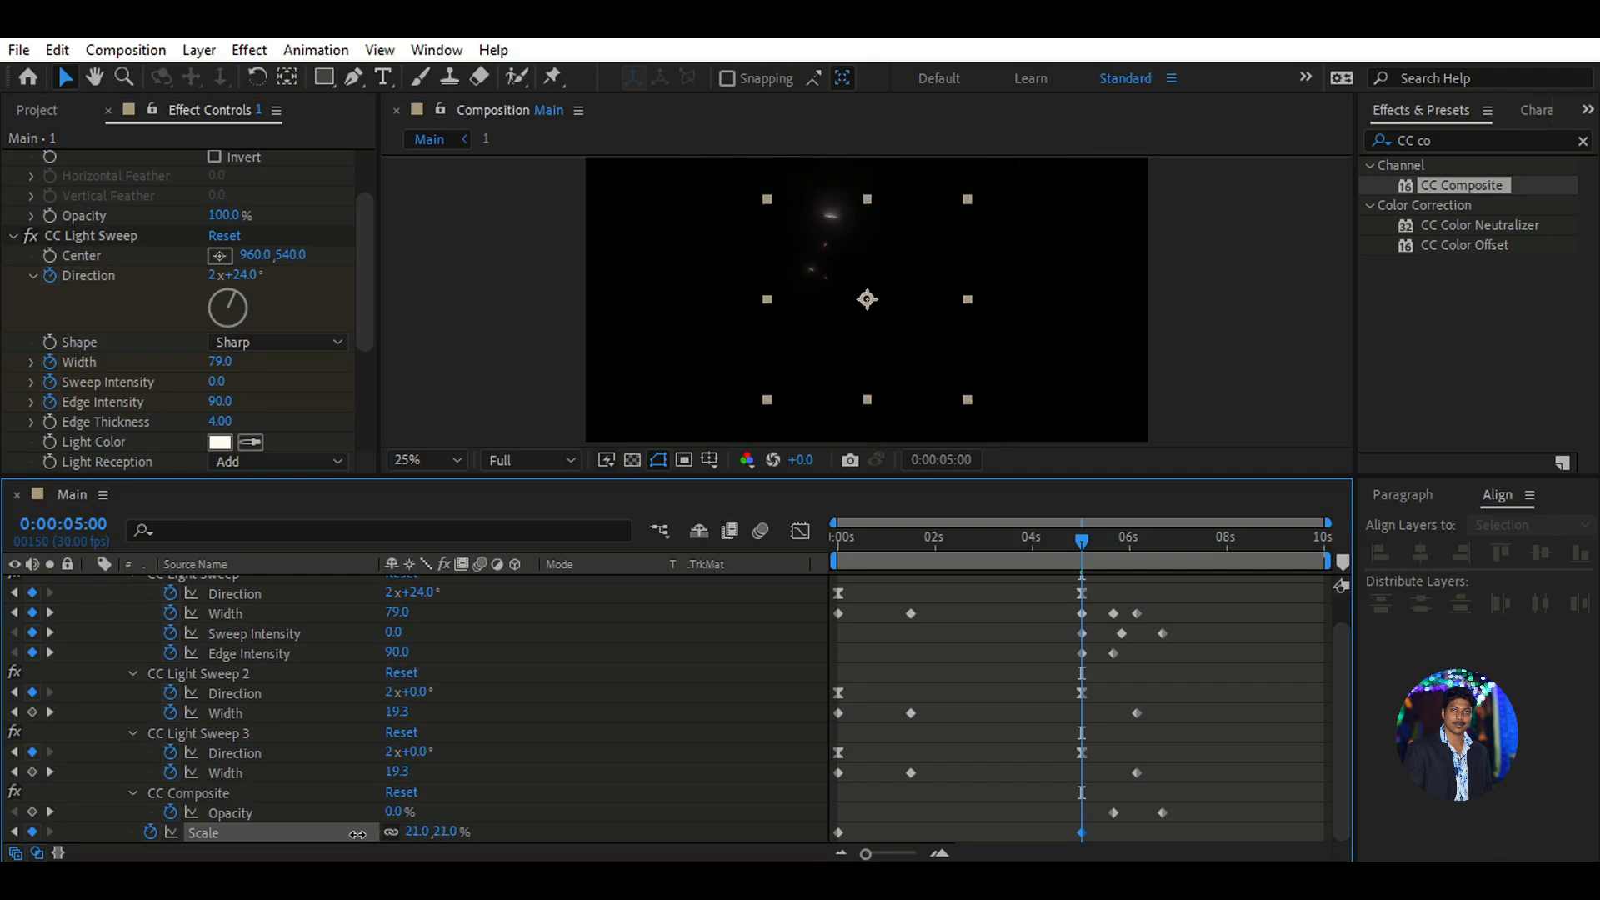
Set layer 1's Scale to 20% with a keyframe at 0:00:05:01
drag(1080, 543, 829, 569)
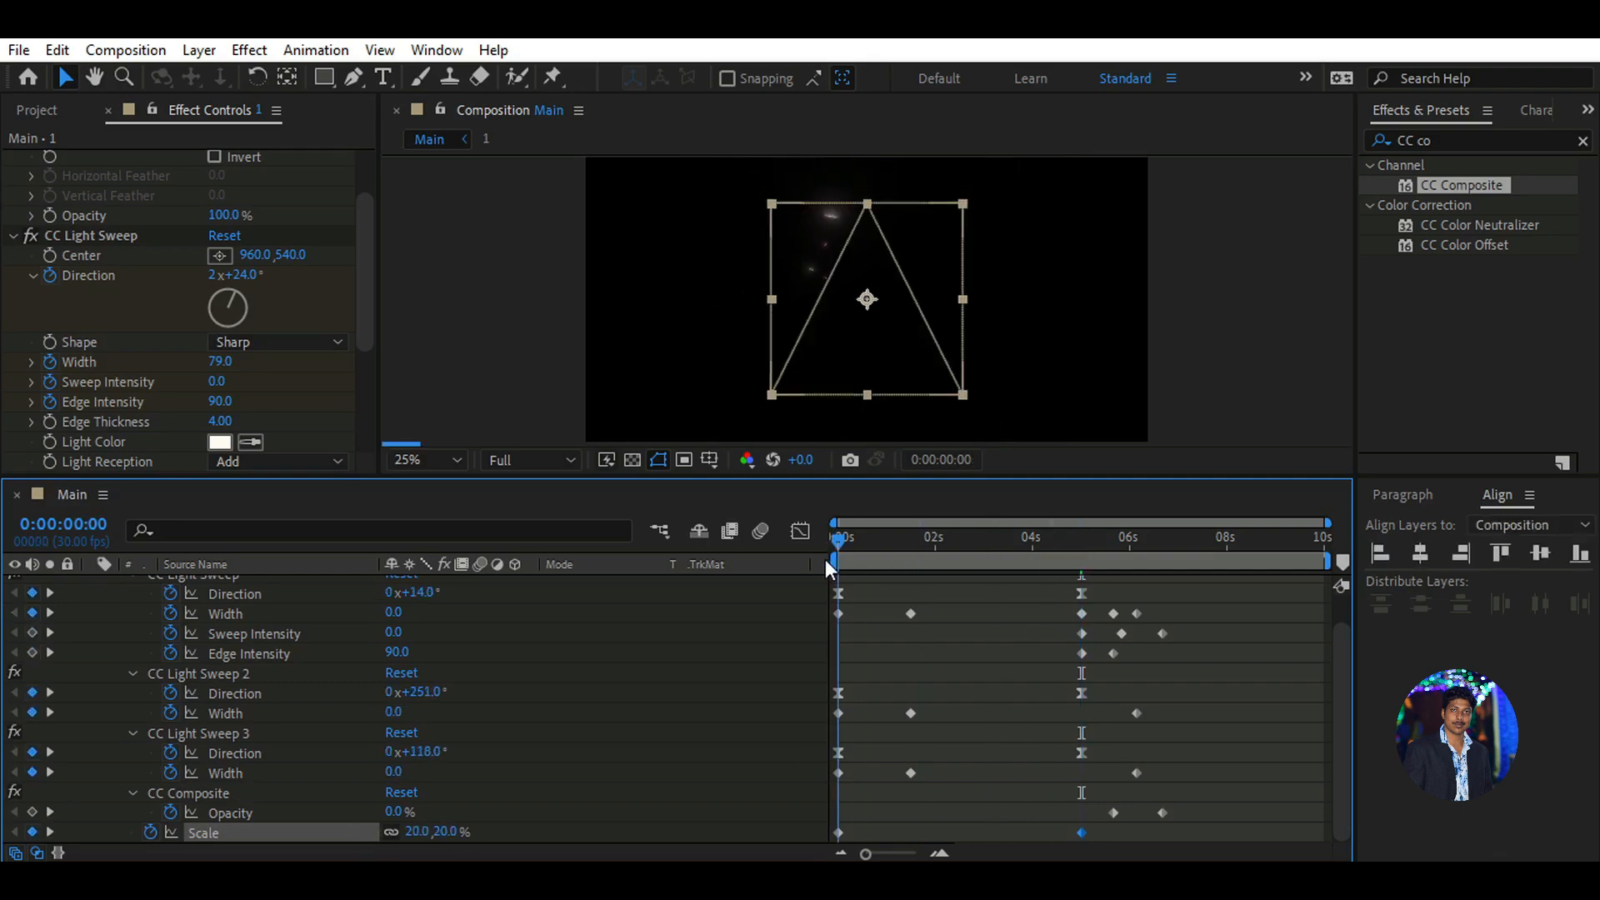
click(838, 833)
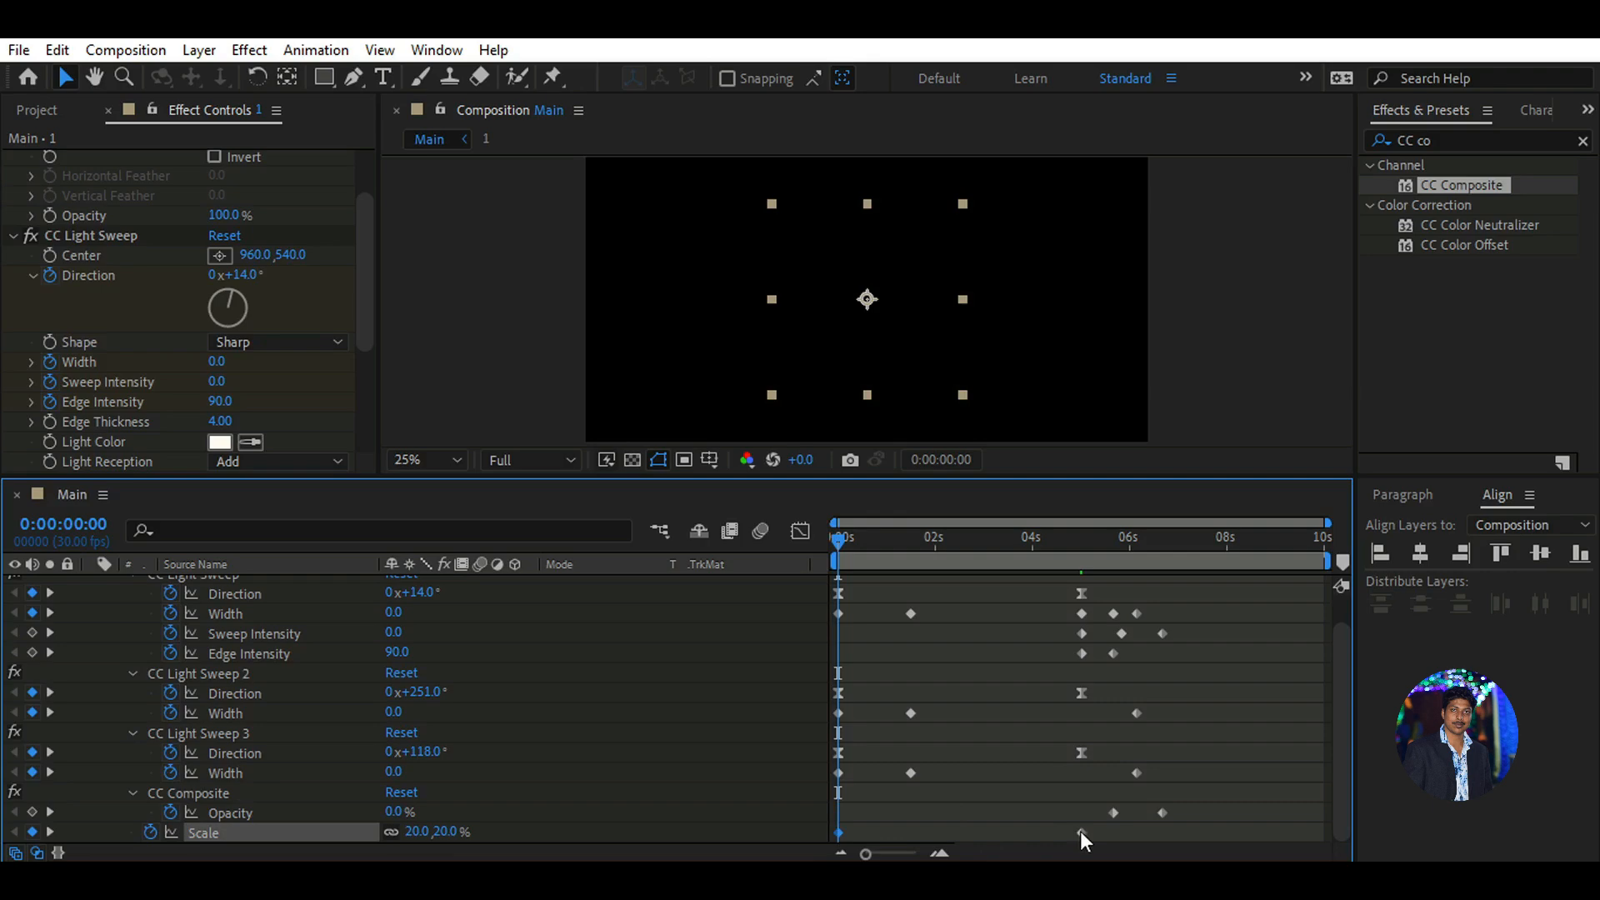
drag(842, 544, 1083, 546)
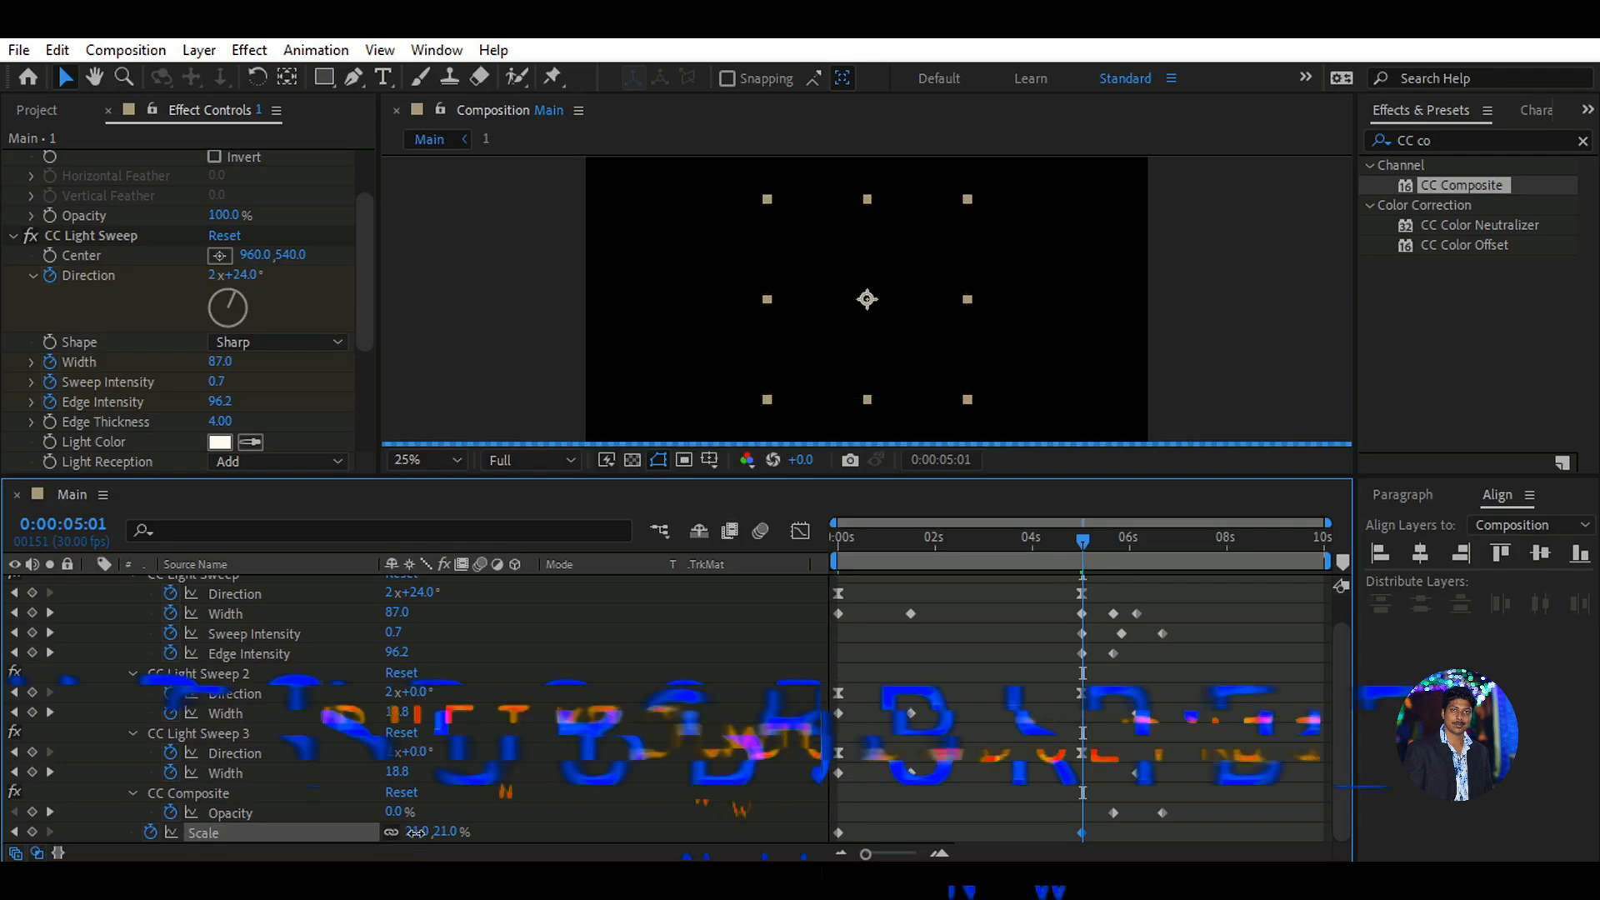
click(425, 832)
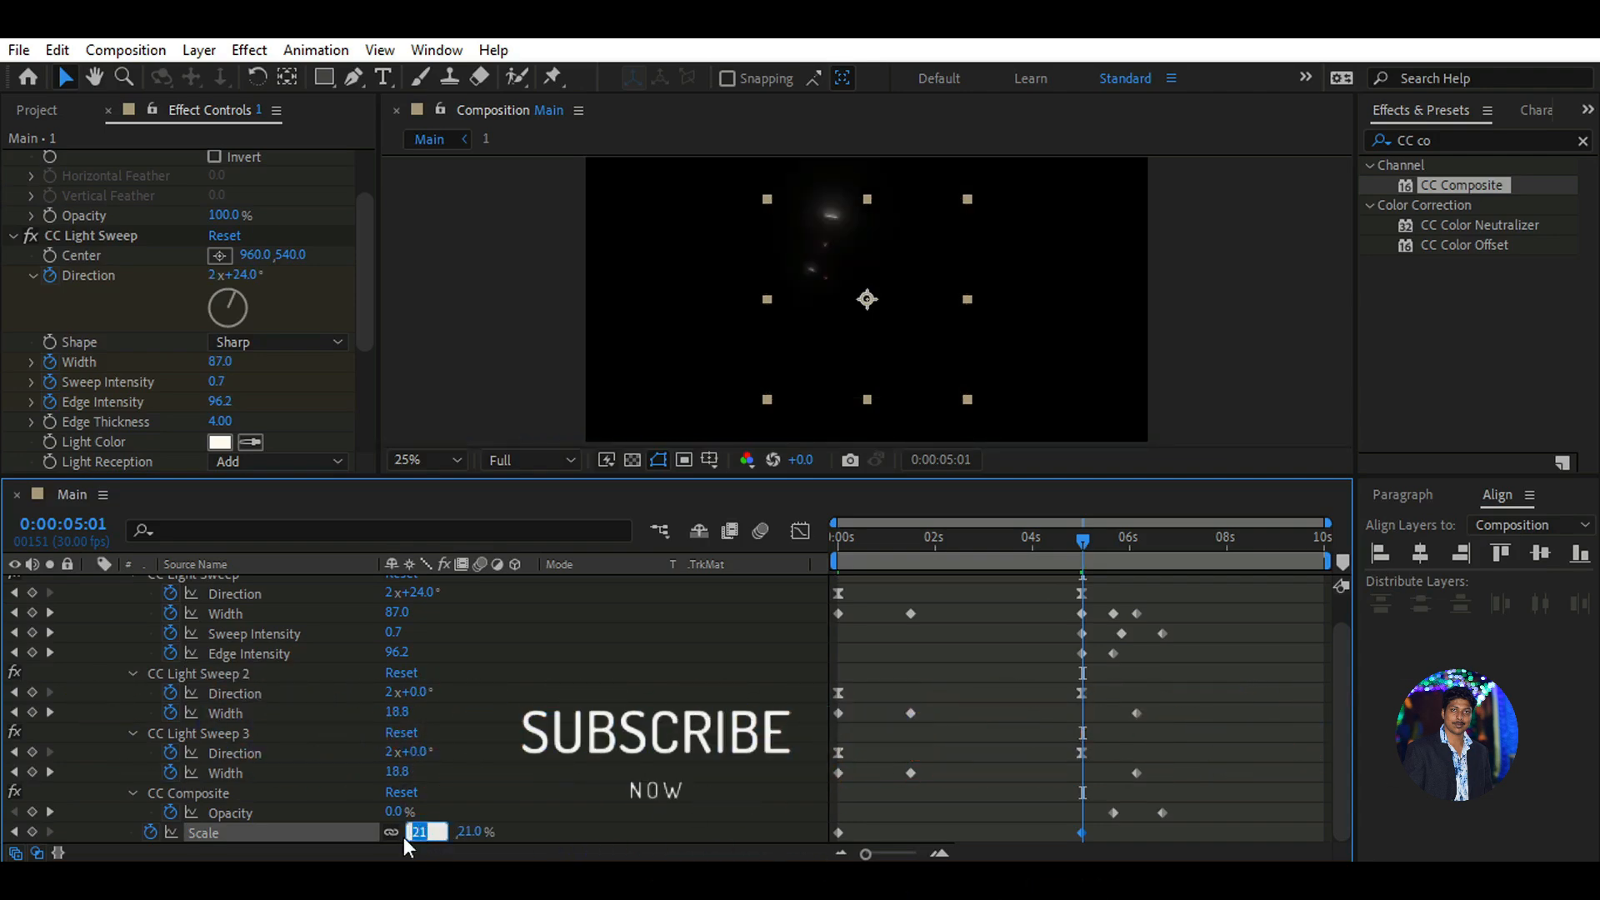
text(0)
key(Return)
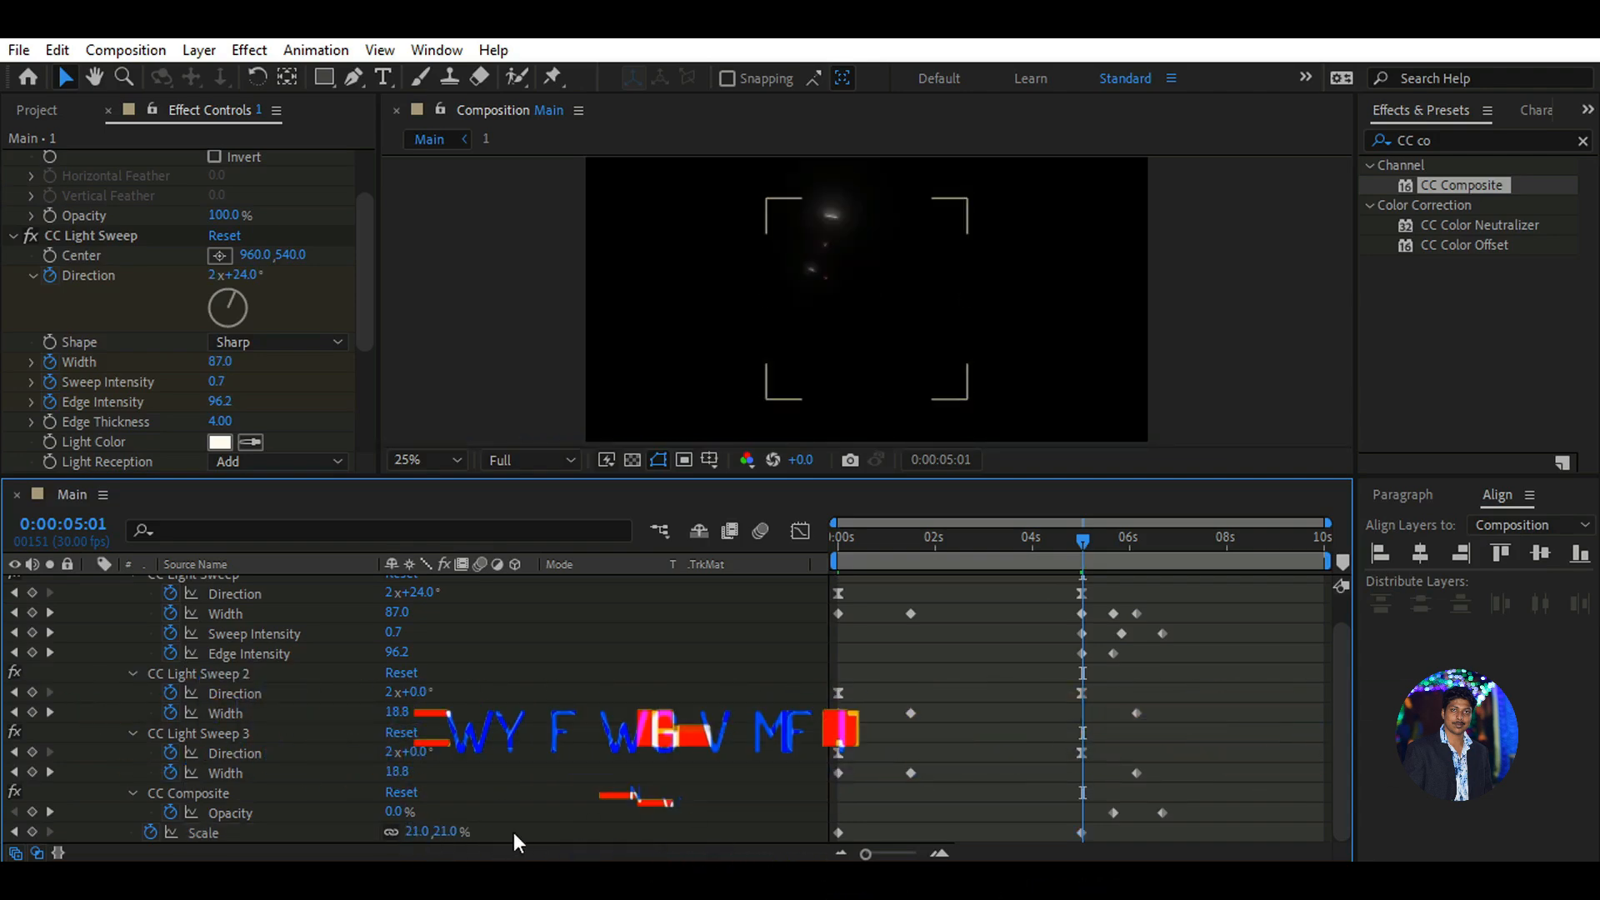
click(1082, 833)
drag(417, 831, 423, 831)
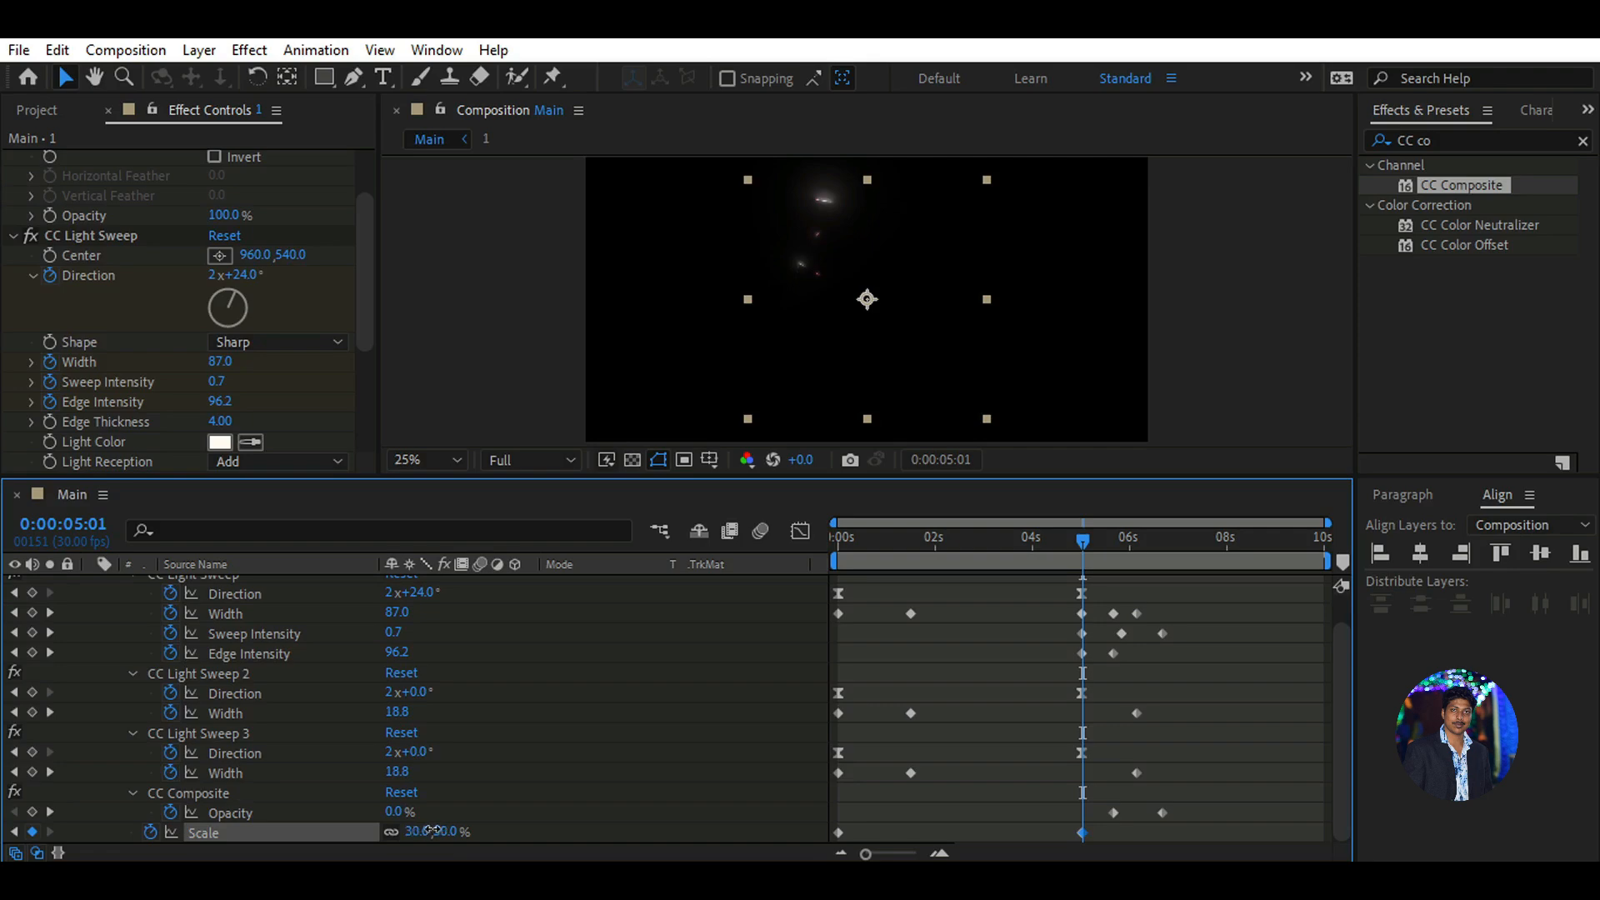
drag(433, 831, 416, 831)
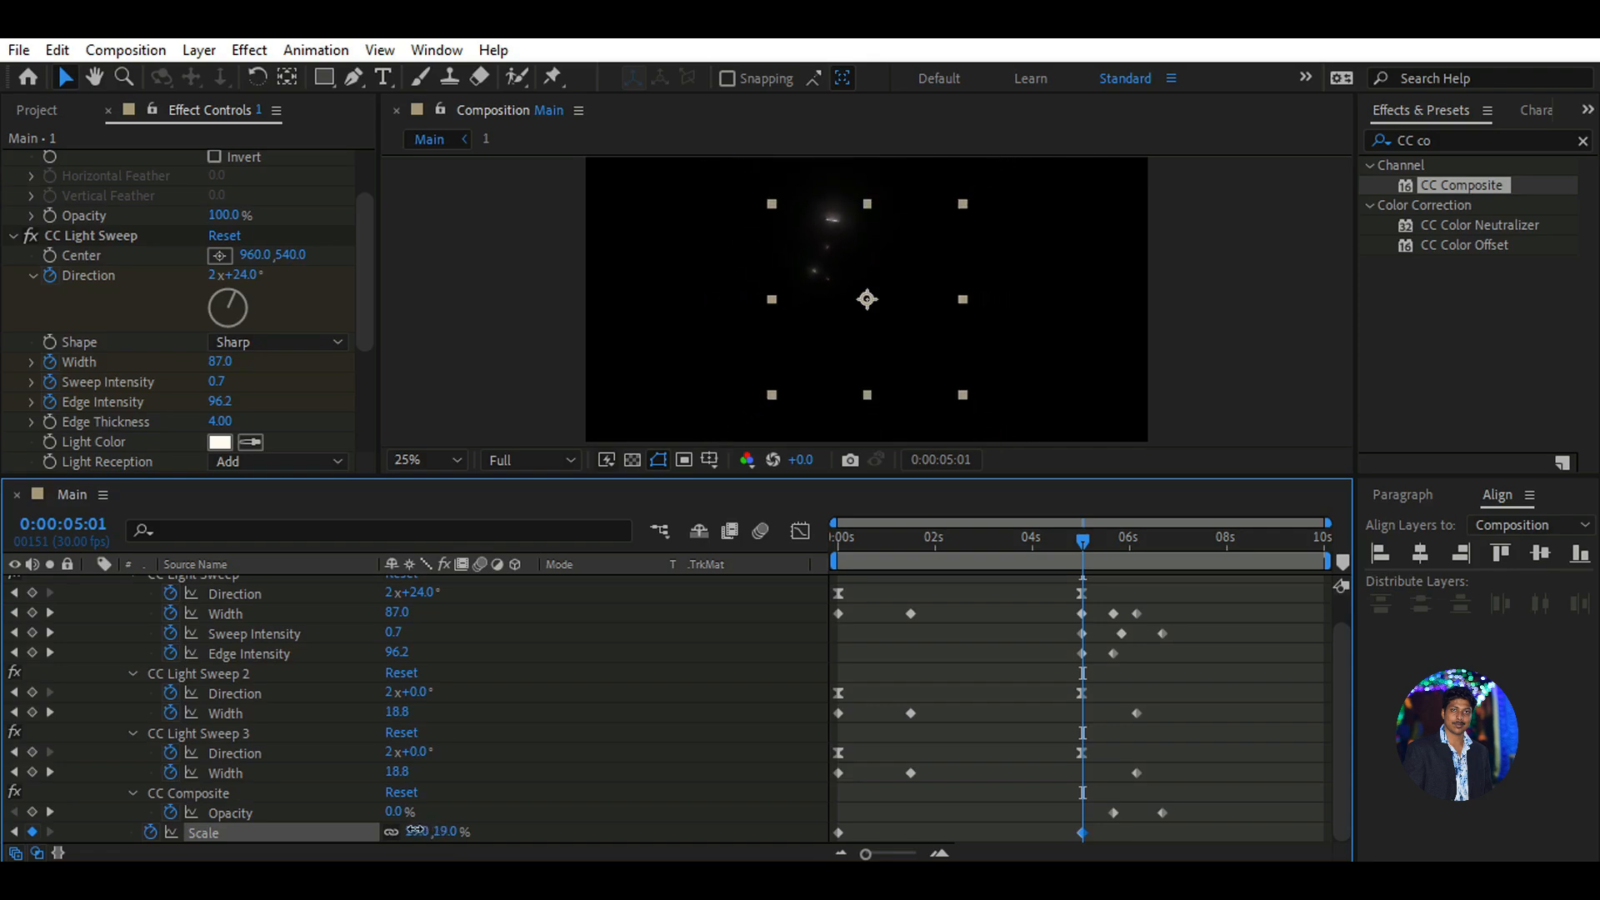
click(418, 831)
text(20)
key(Return)
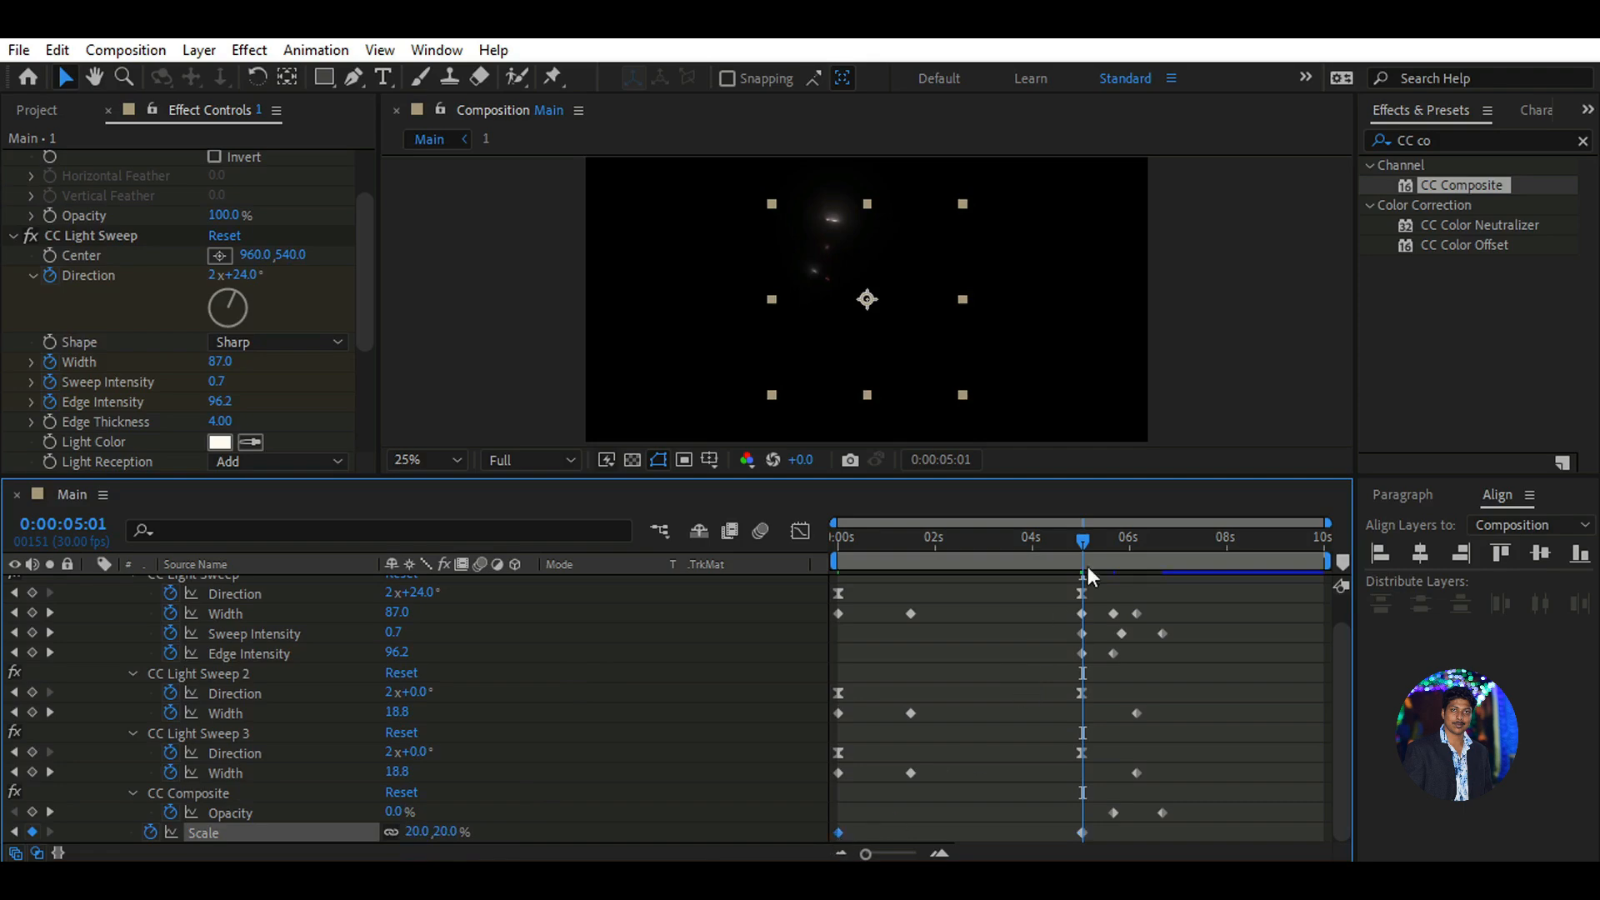
Set layer 1's starting Scale keyframe at 0:00:00:00 to 25%
drag(1073, 548, 792, 614)
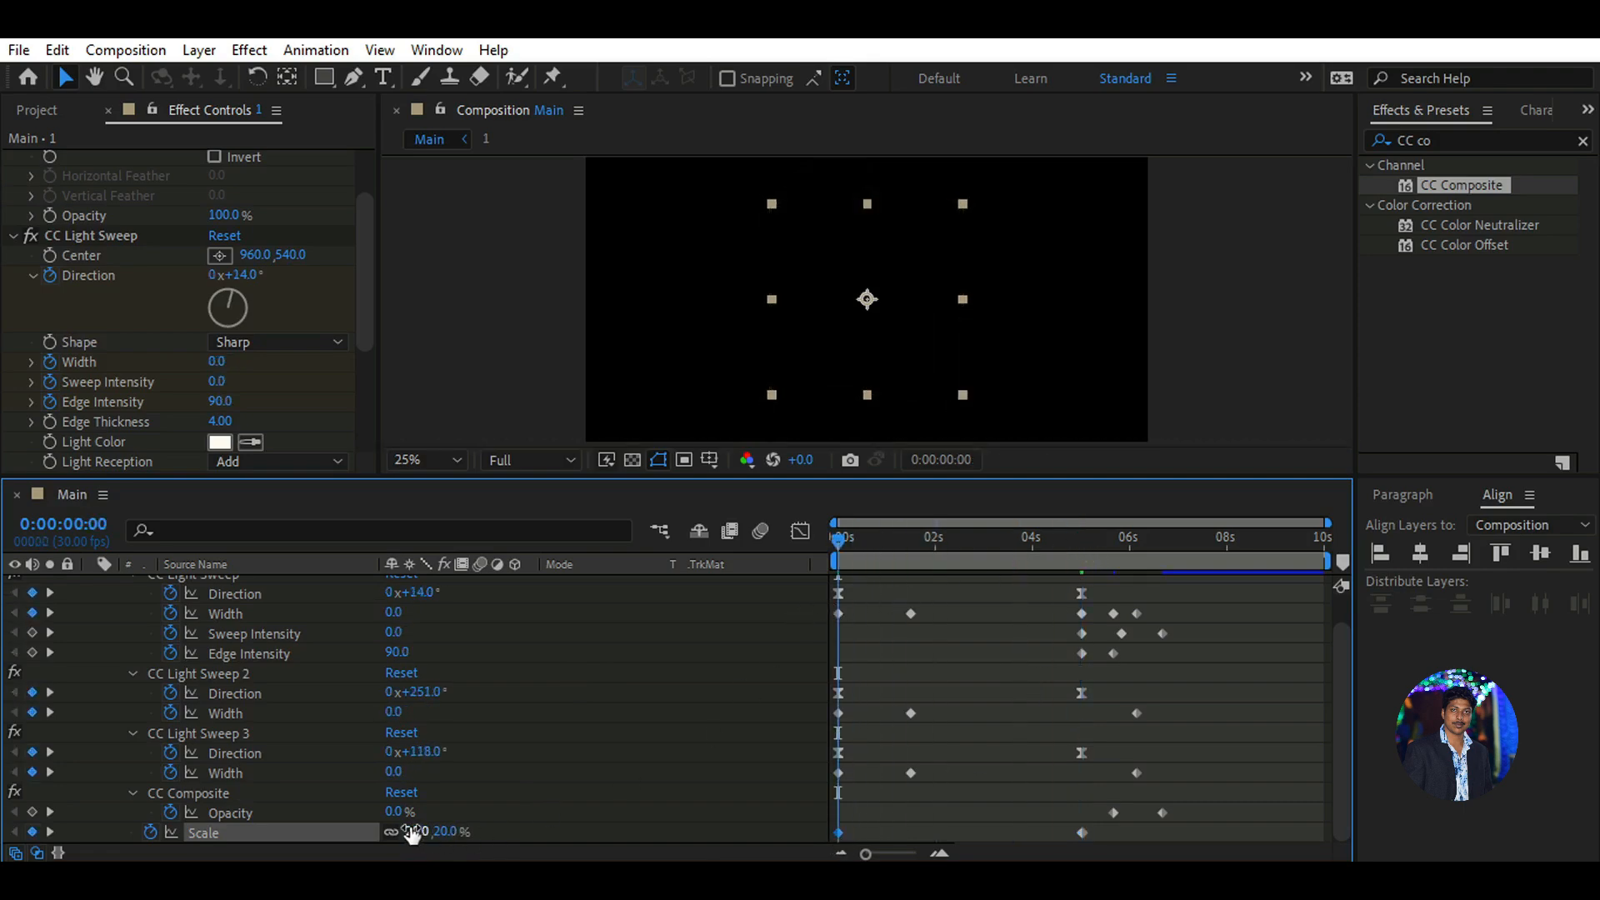
click(410, 831)
text(25)
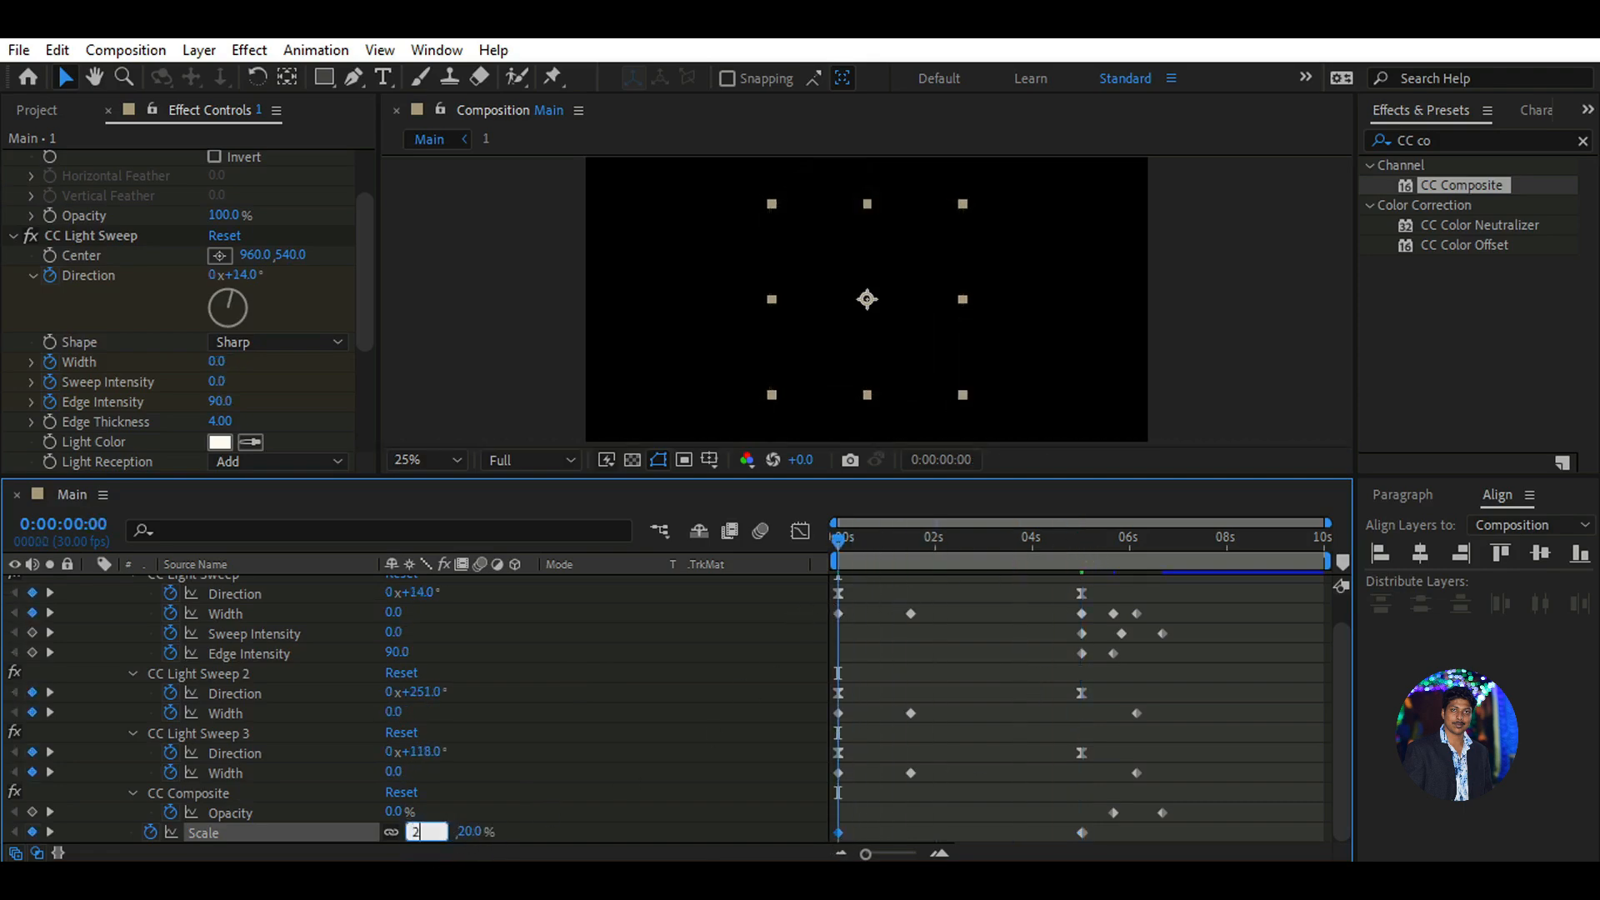
key(Return)
scroll(682, 836, up, 1)
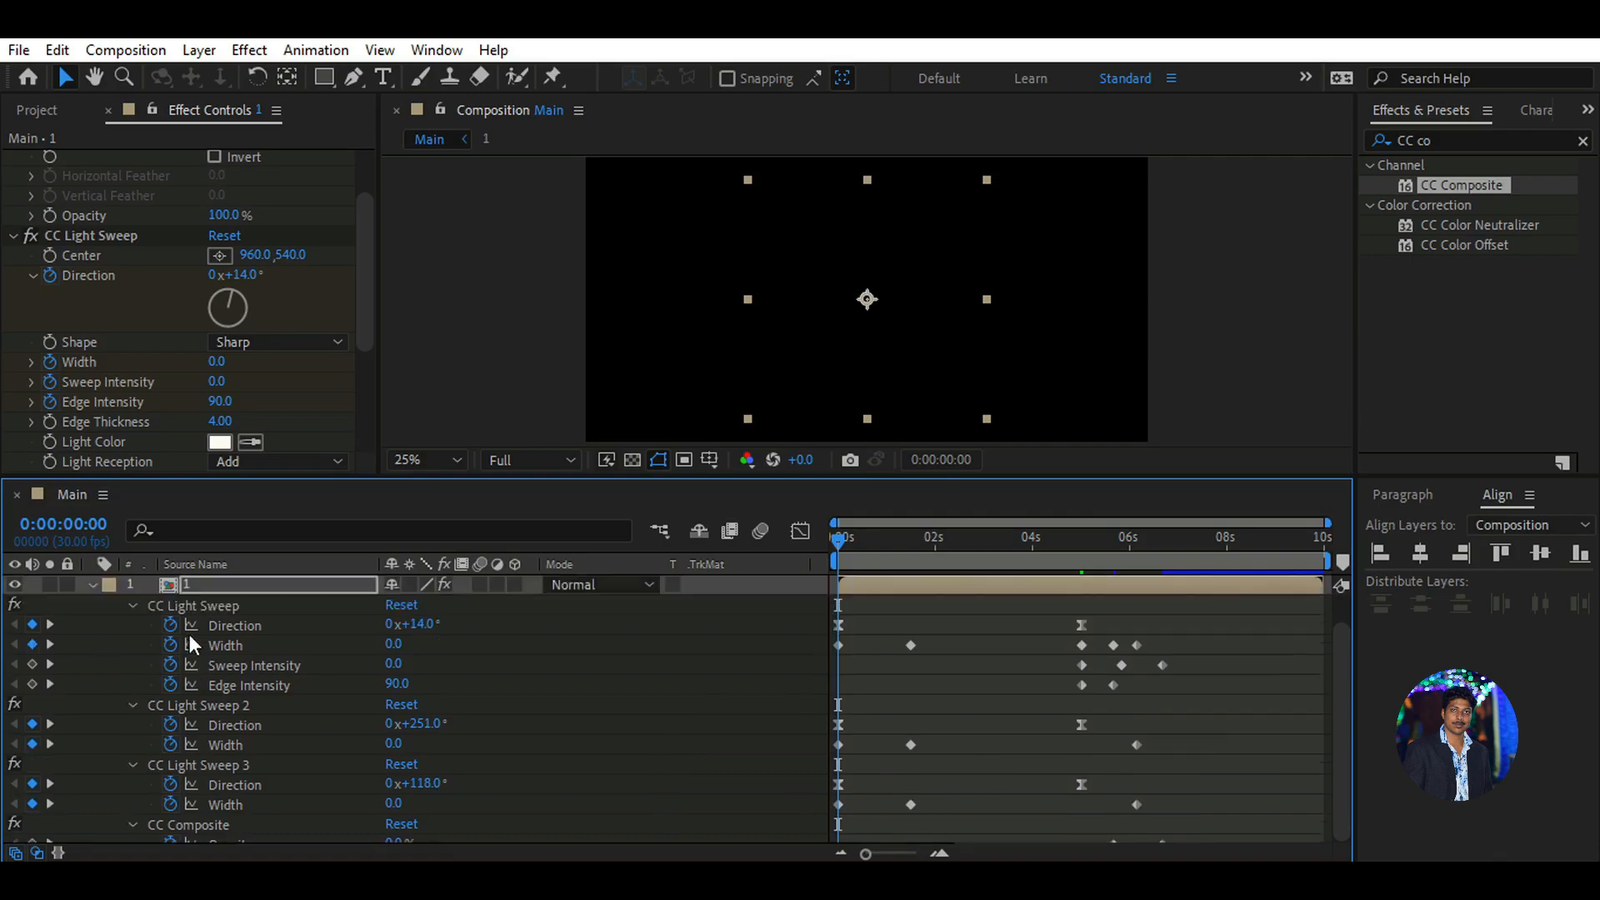